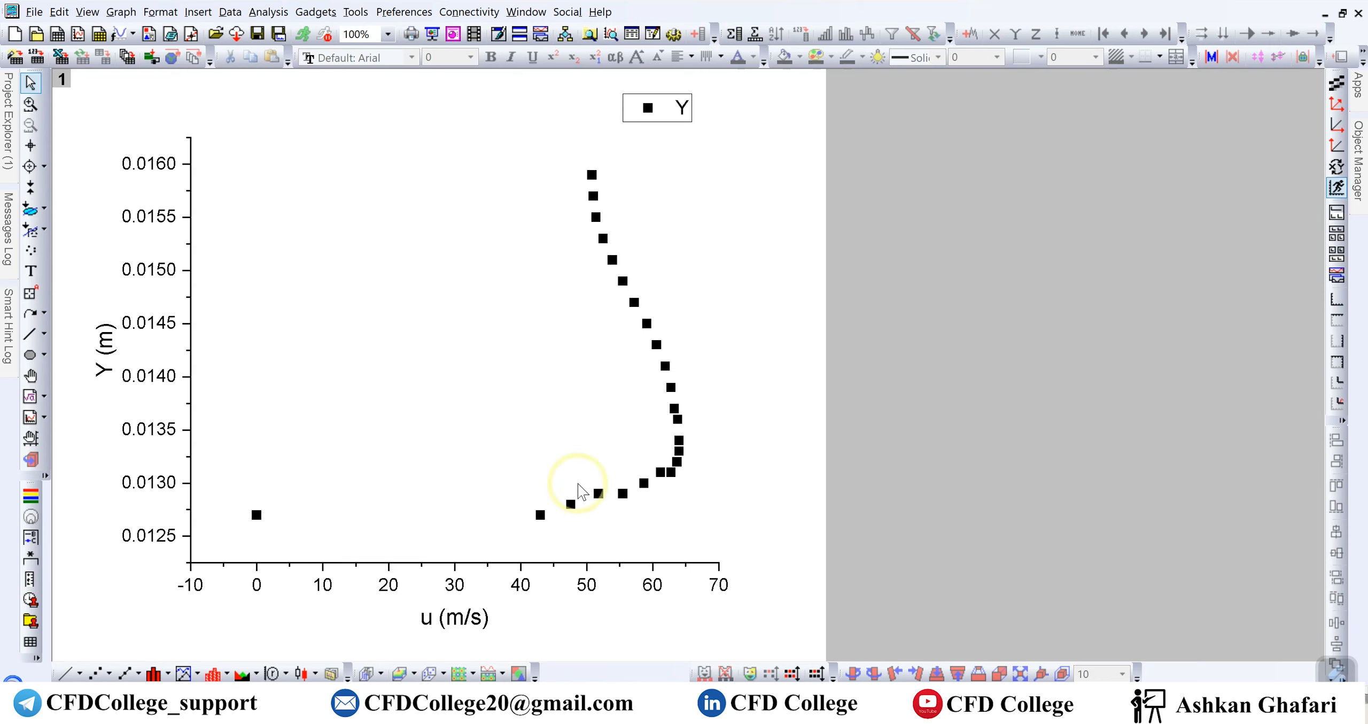
pyautogui.click(635, 565)
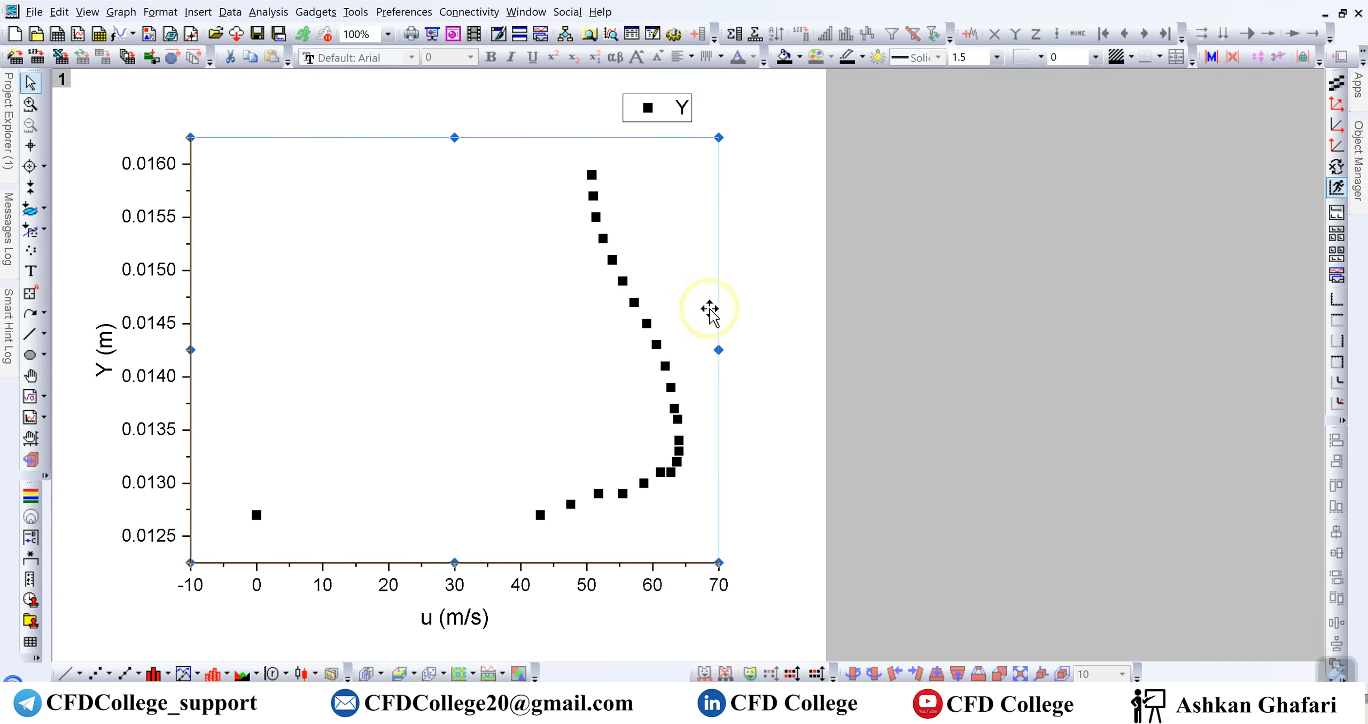
pyautogui.click(719, 442)
pyautogui.doubleClick(718, 442)
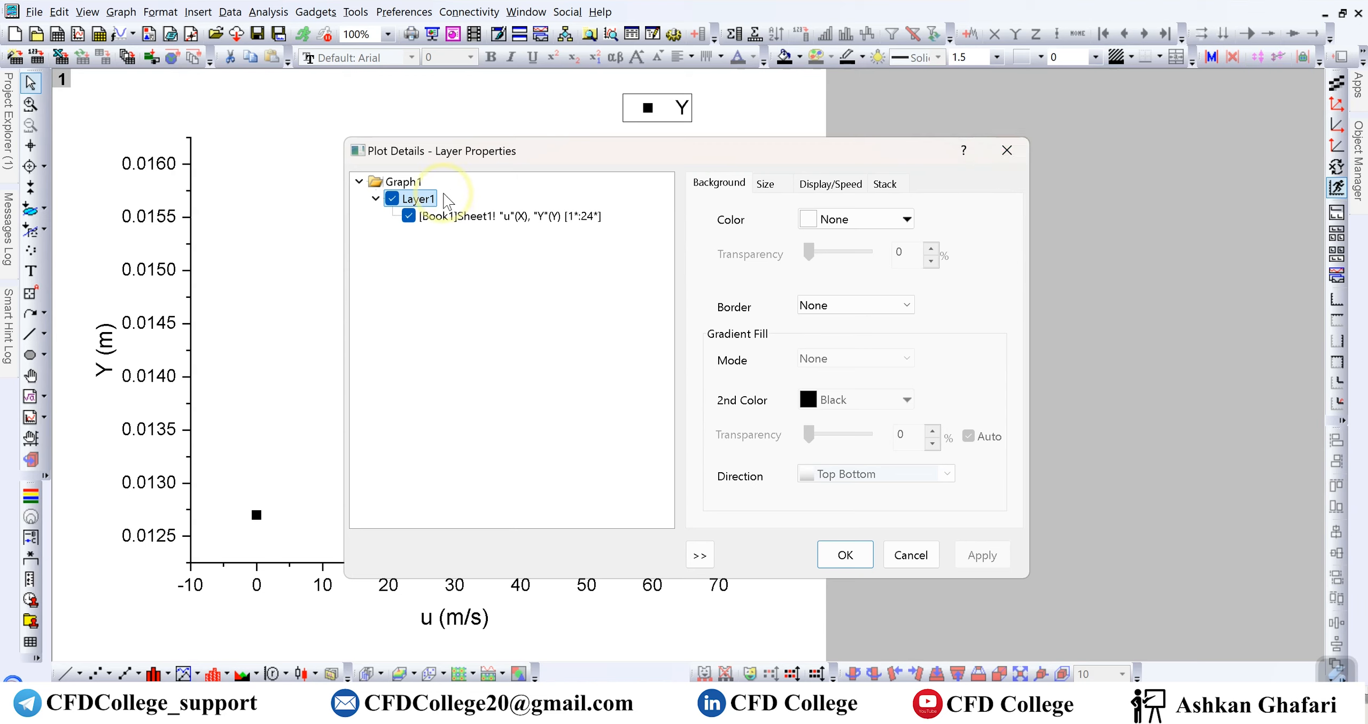
pyautogui.click(1007, 150)
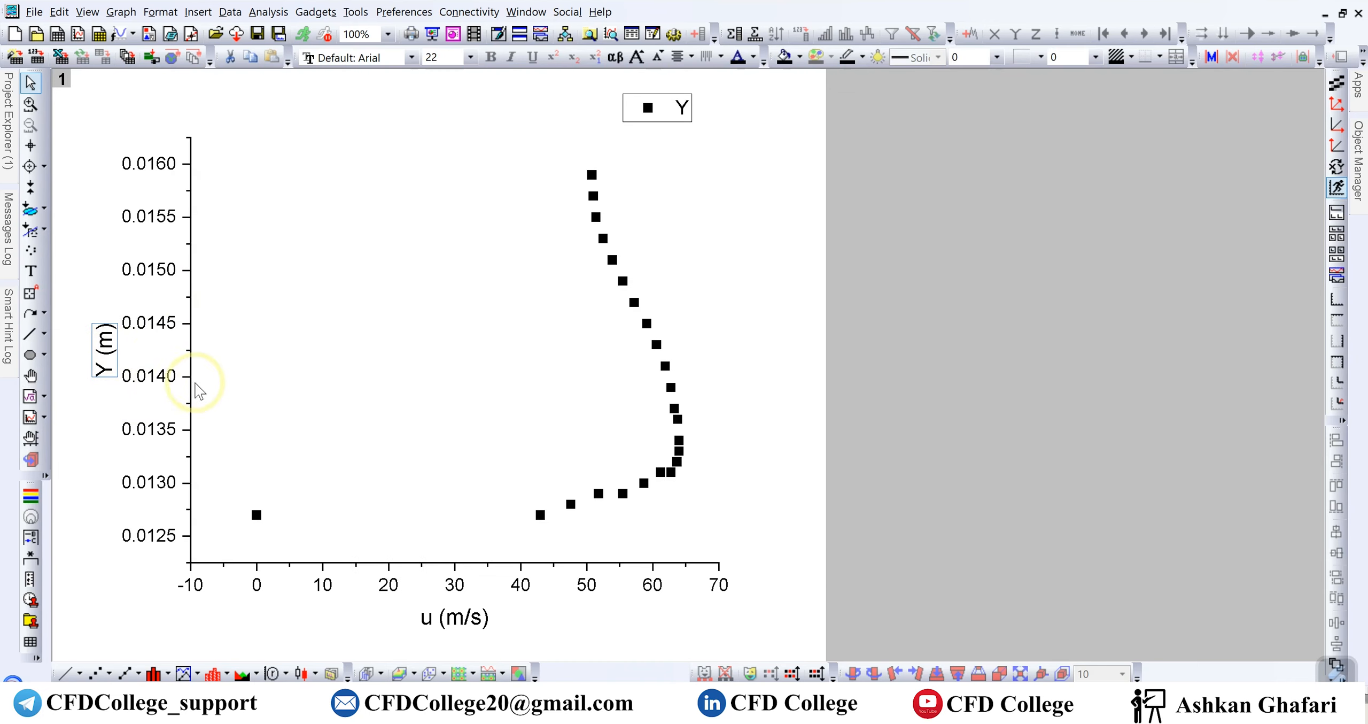
# - Open the axis settings, examine the scale options of the vertical and horizontal axes, and close them
pyautogui.click(193, 390)
pyautogui.click(191, 384)
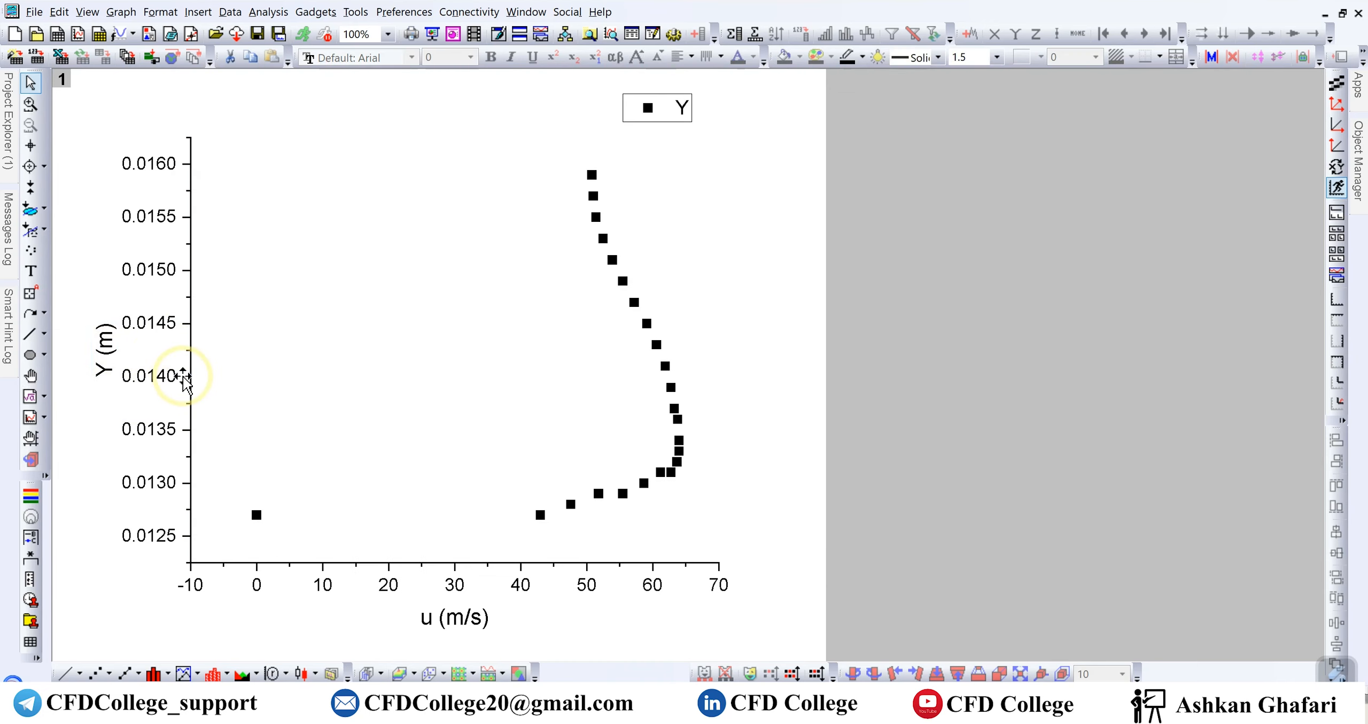
pyautogui.doubleClick(182, 375)
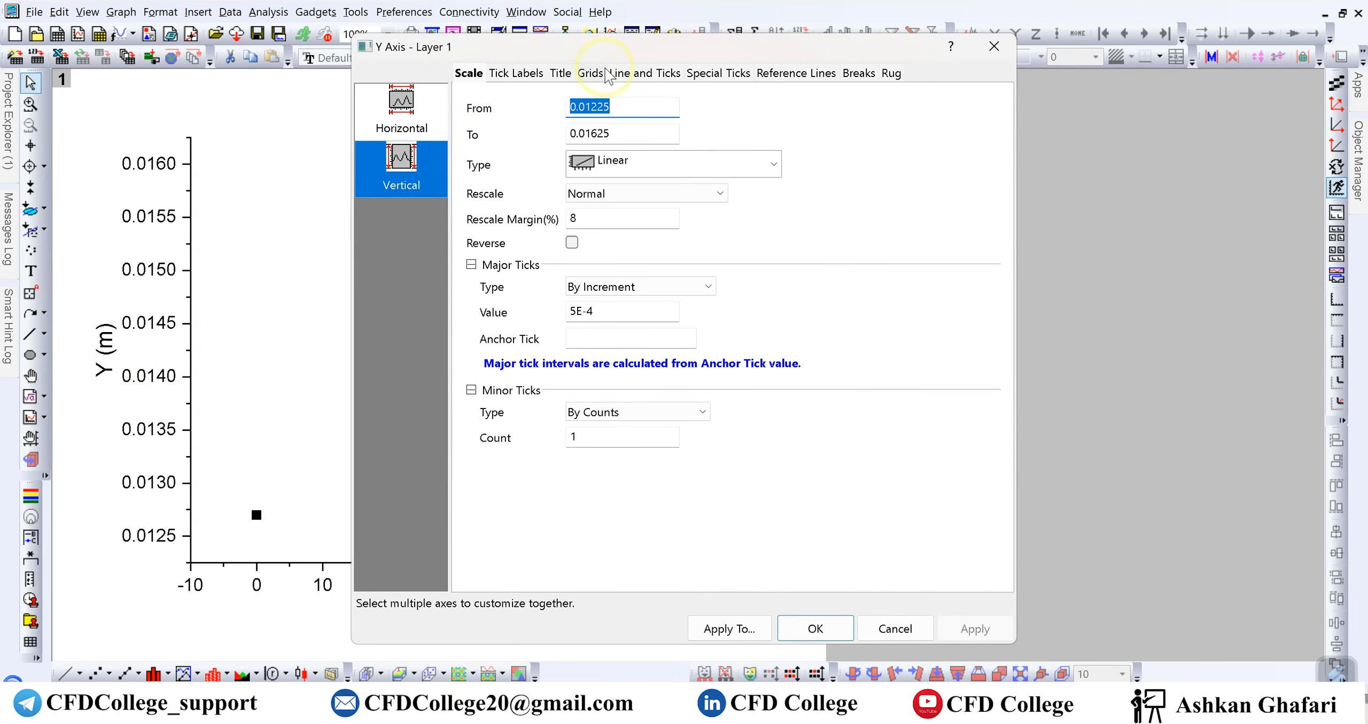
pyautogui.moveTo(647, 57); pyautogui.dragTo(932, 73)
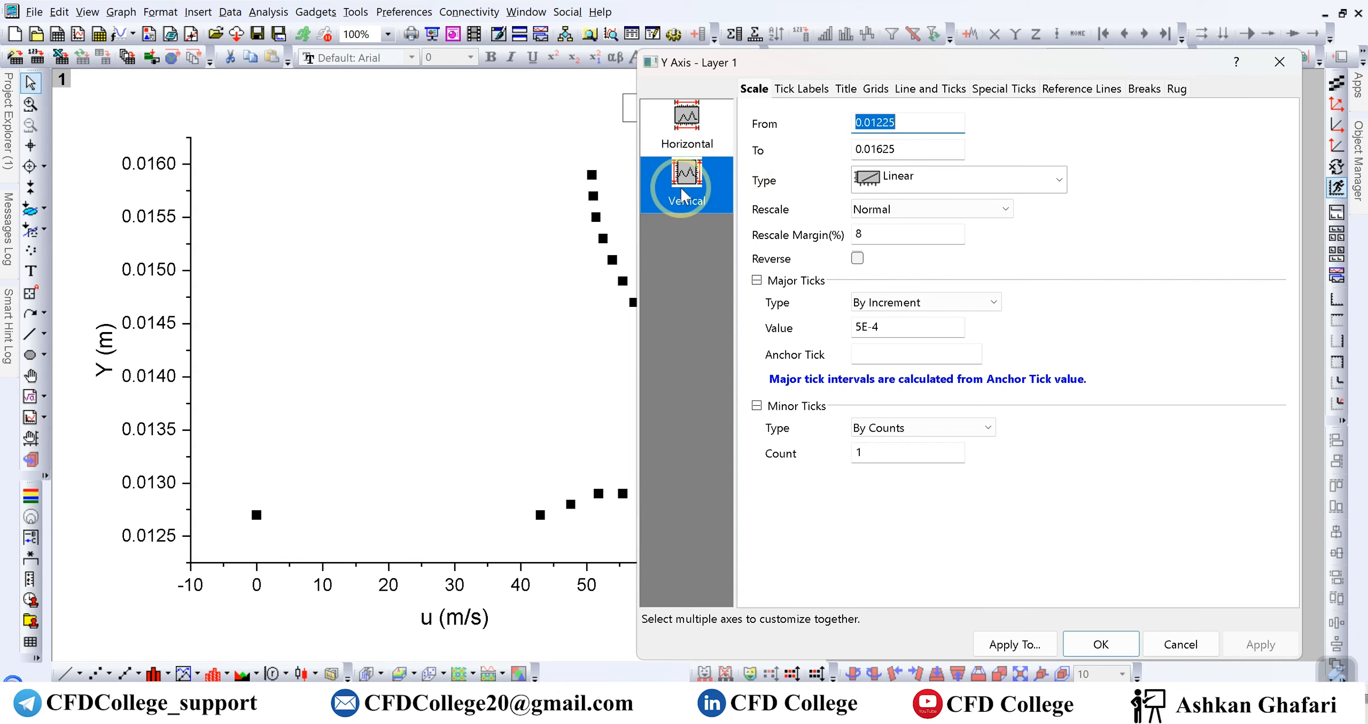
pyautogui.click(694, 148)
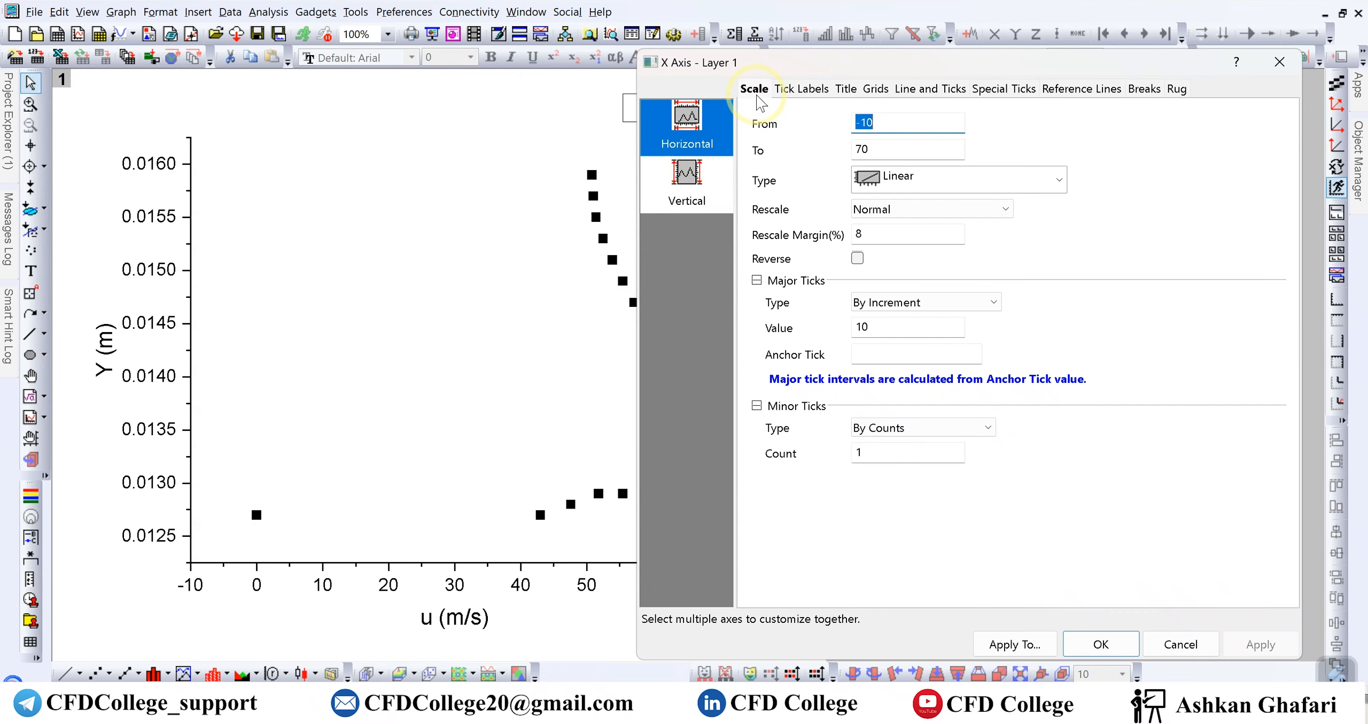
pyautogui.moveTo(858, 74); pyautogui.dragTo(905, 67)
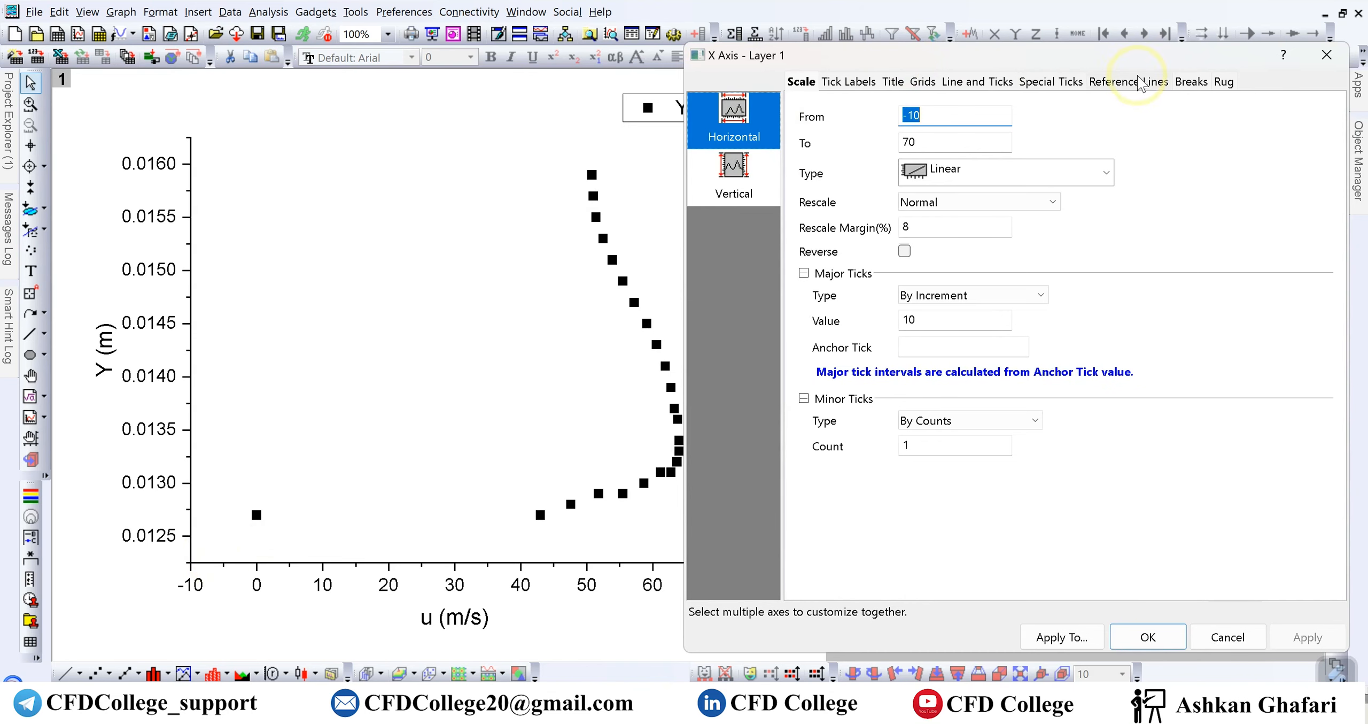
pyautogui.click(1327, 54)
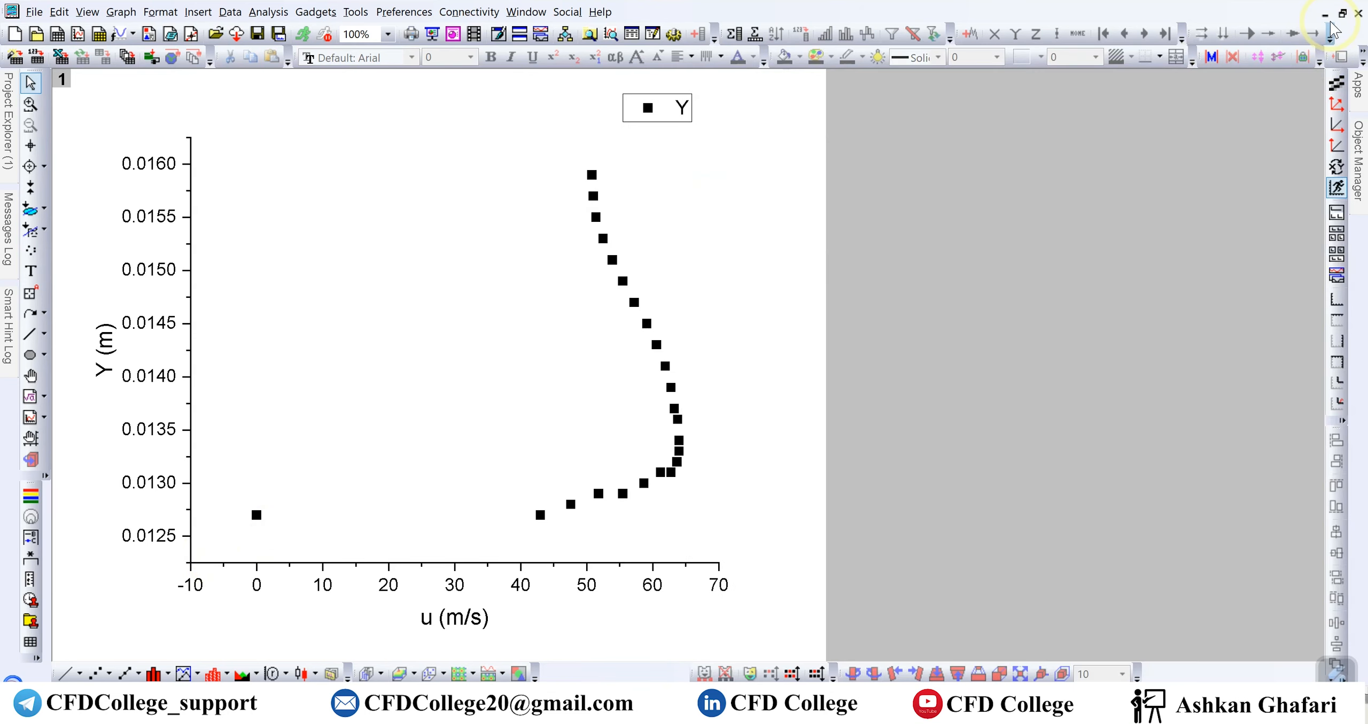
# - Restore the maximized graph window, move it aside to free workspace for the axis settings, and enlarge it
pyautogui.click(1343, 13)
pyautogui.moveTo(758, 111); pyautogui.dragTo(326, 145)
pyautogui.moveTo(534, 454); pyautogui.dragTo(539, 561)
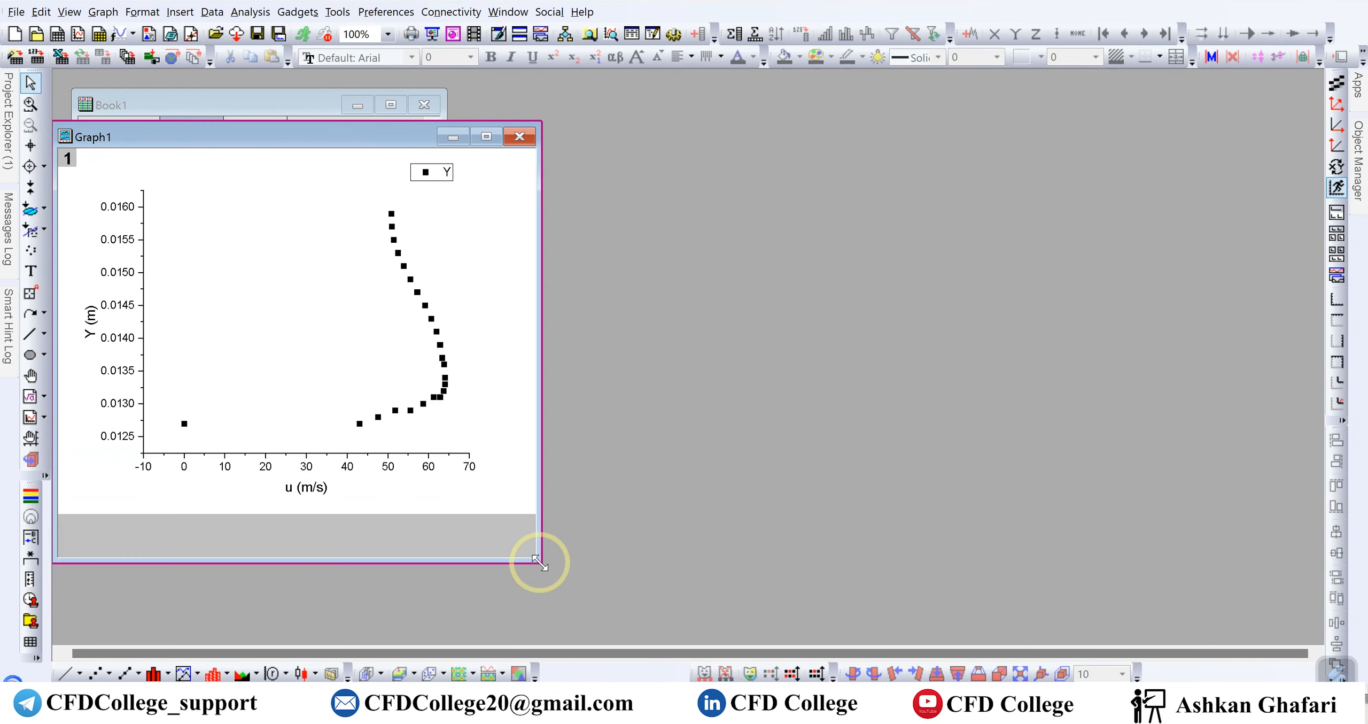
pyautogui.moveTo(539, 269); pyautogui.dragTo(588, 271)
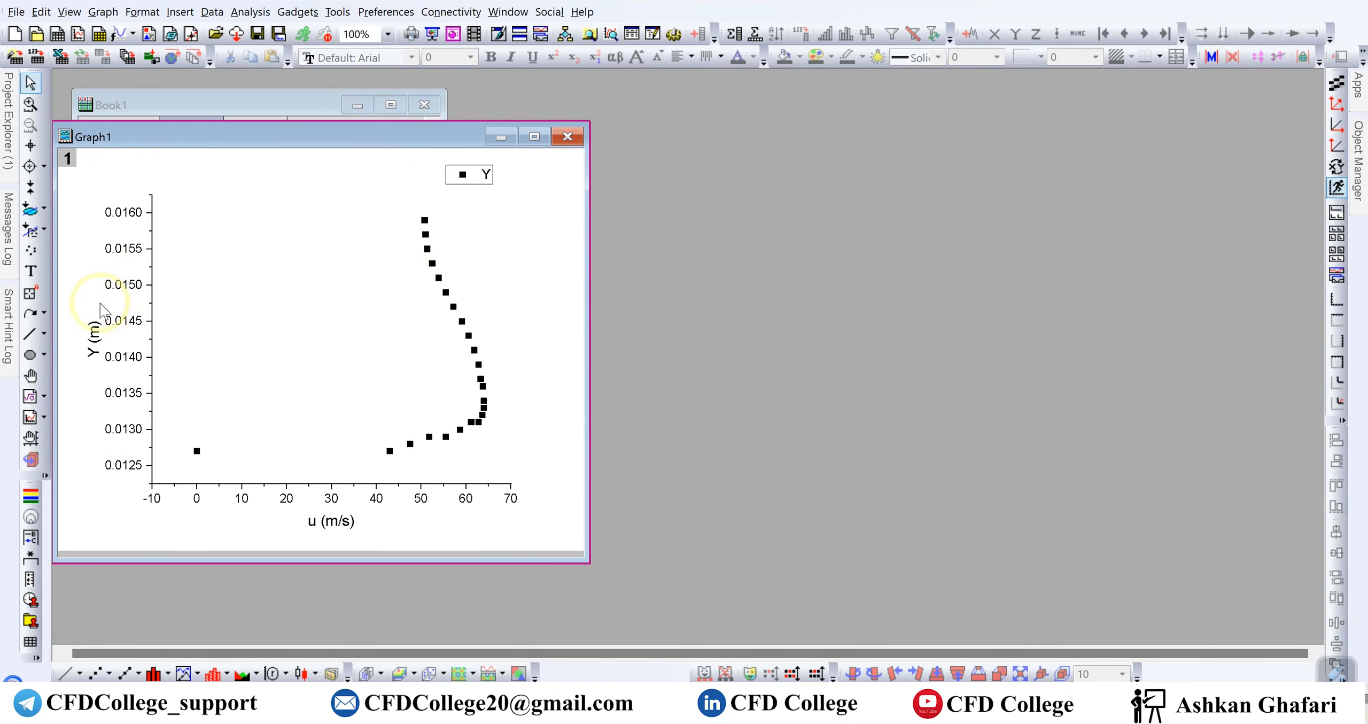
# - Set the horizontal axis scale to start from 0 in the axis settings and apply it
pyautogui.doubleClick(151, 347)
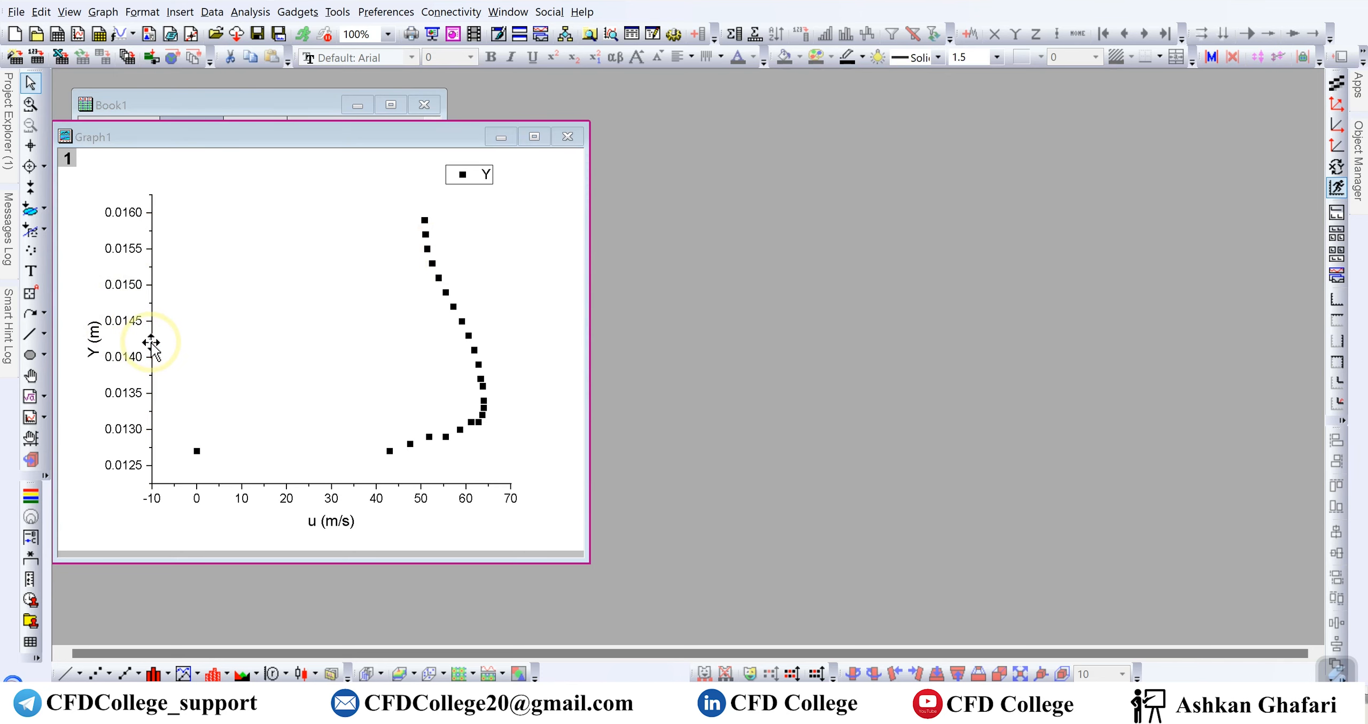
pyautogui.moveTo(913, 84); pyautogui.dragTo(885, 70)
pyautogui.click(691, 115)
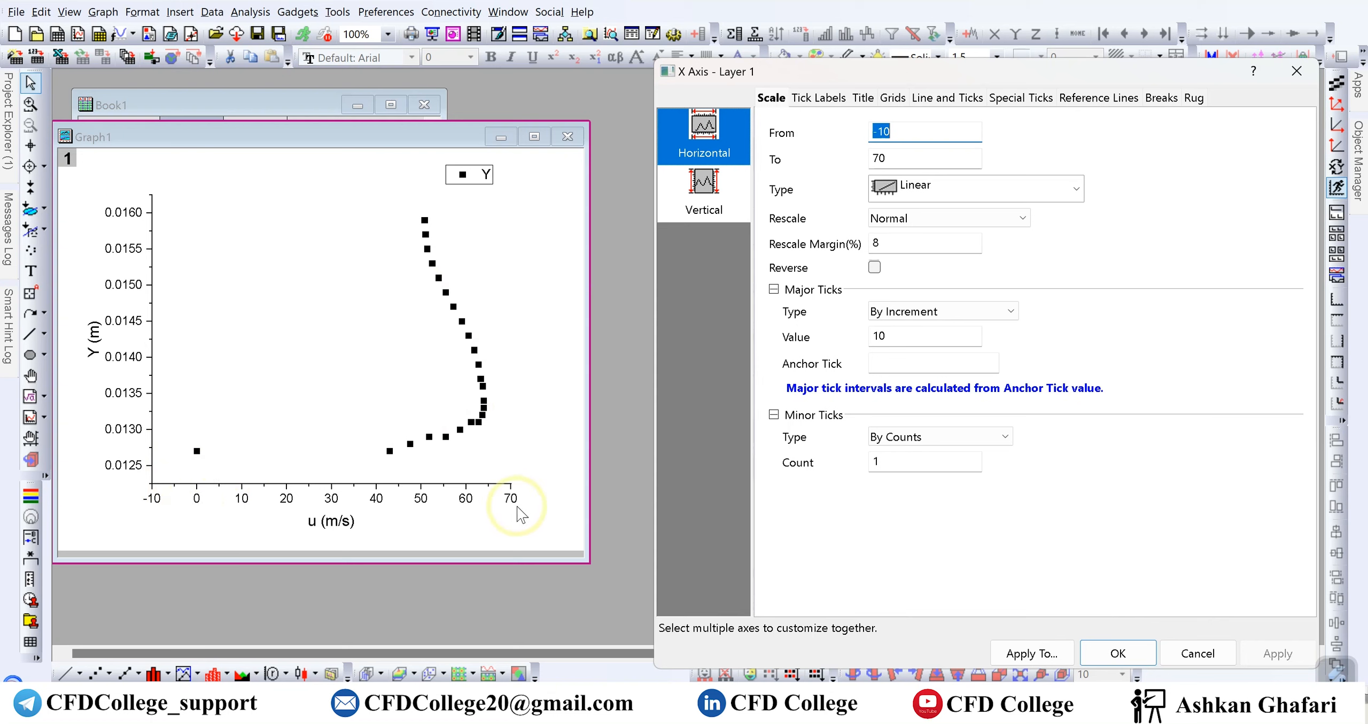
pyautogui.click(896, 133)
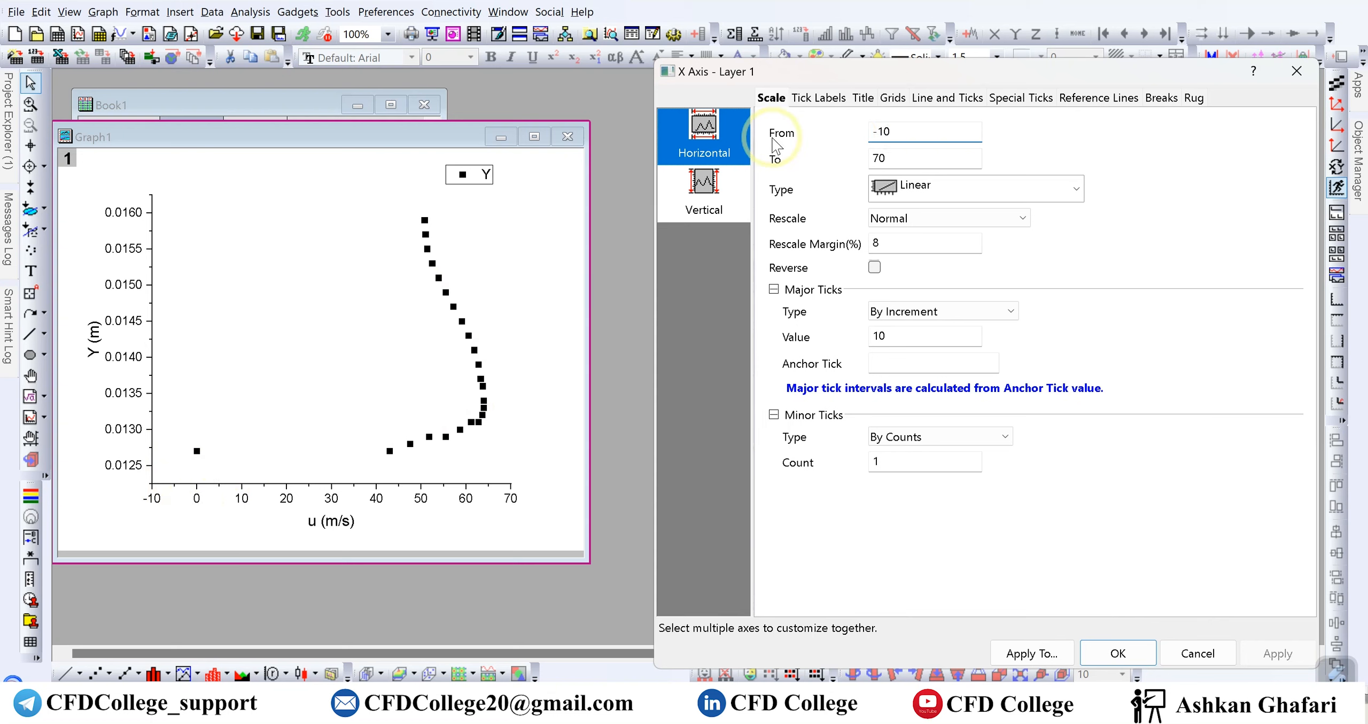
pyautogui.doubleClick(907, 134)
pyautogui.write('0')
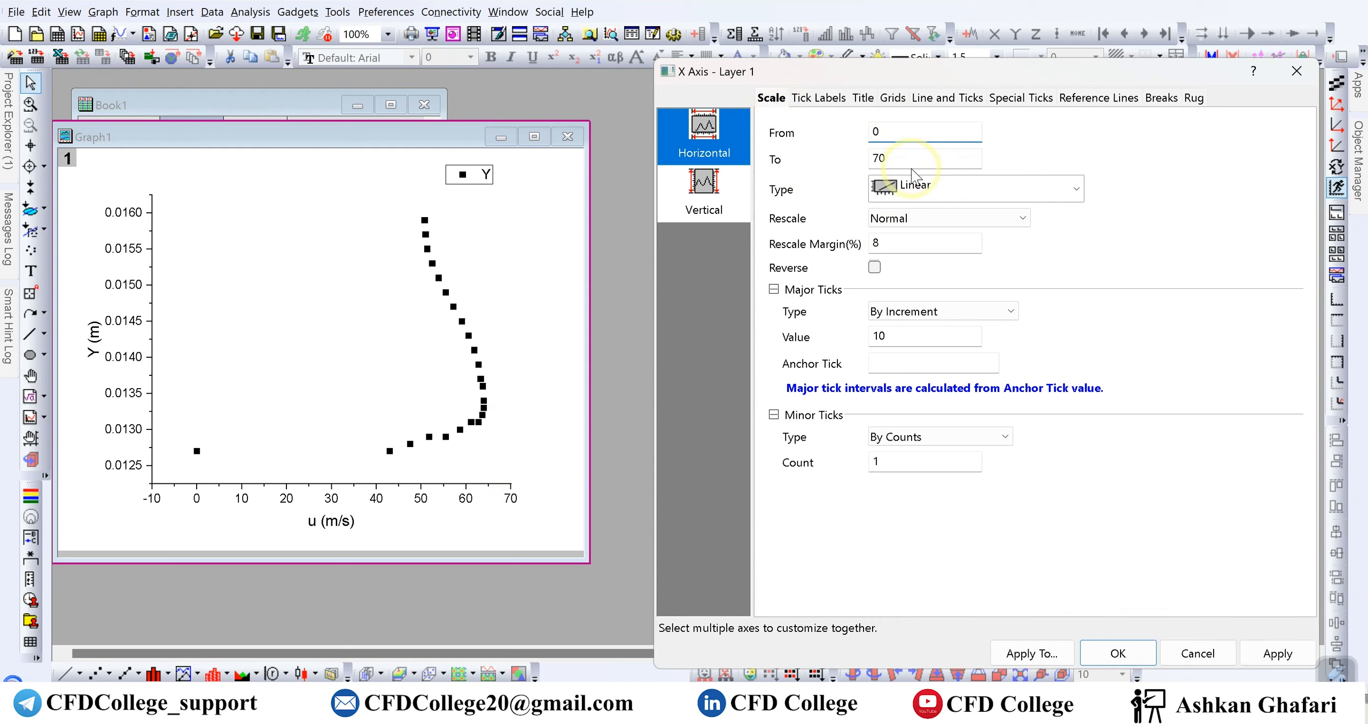
pyautogui.click(1272, 652)
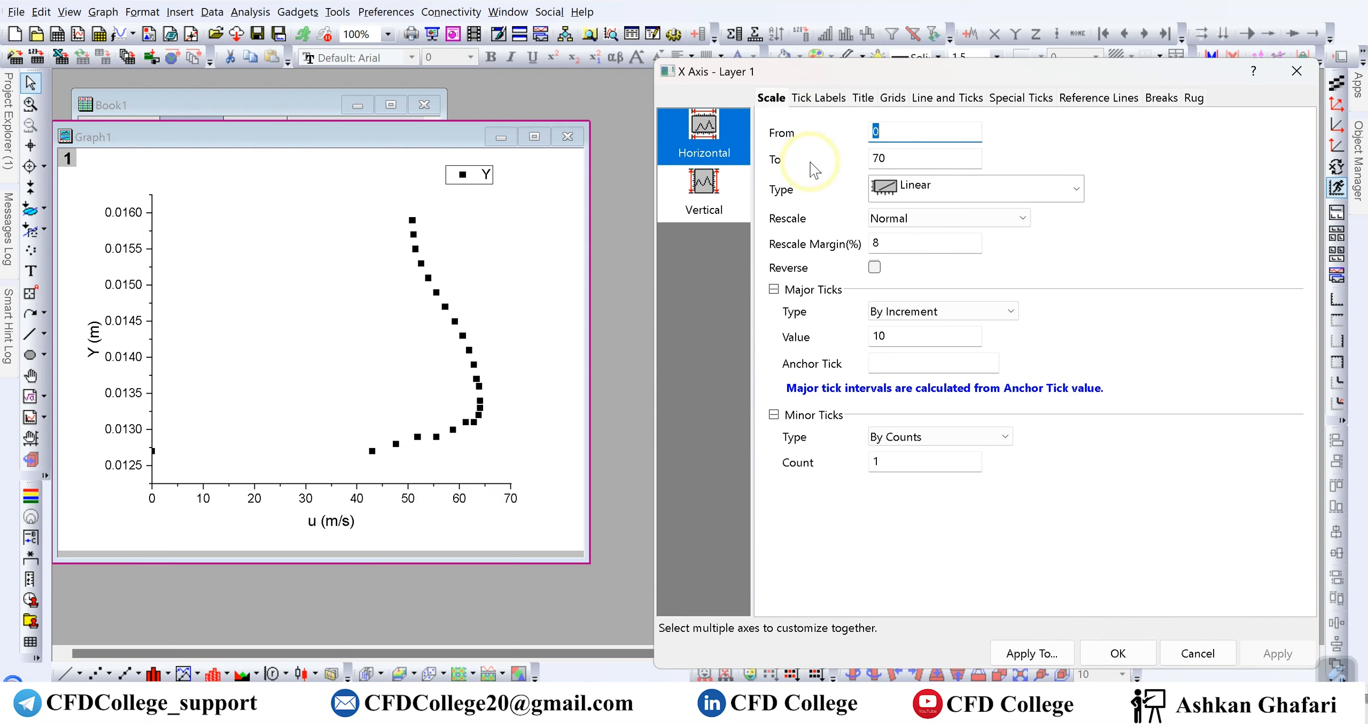
# - Set the lower limit of the vertical axis scale to 0.012
pyautogui.click(704, 193)
pyautogui.click(918, 131)
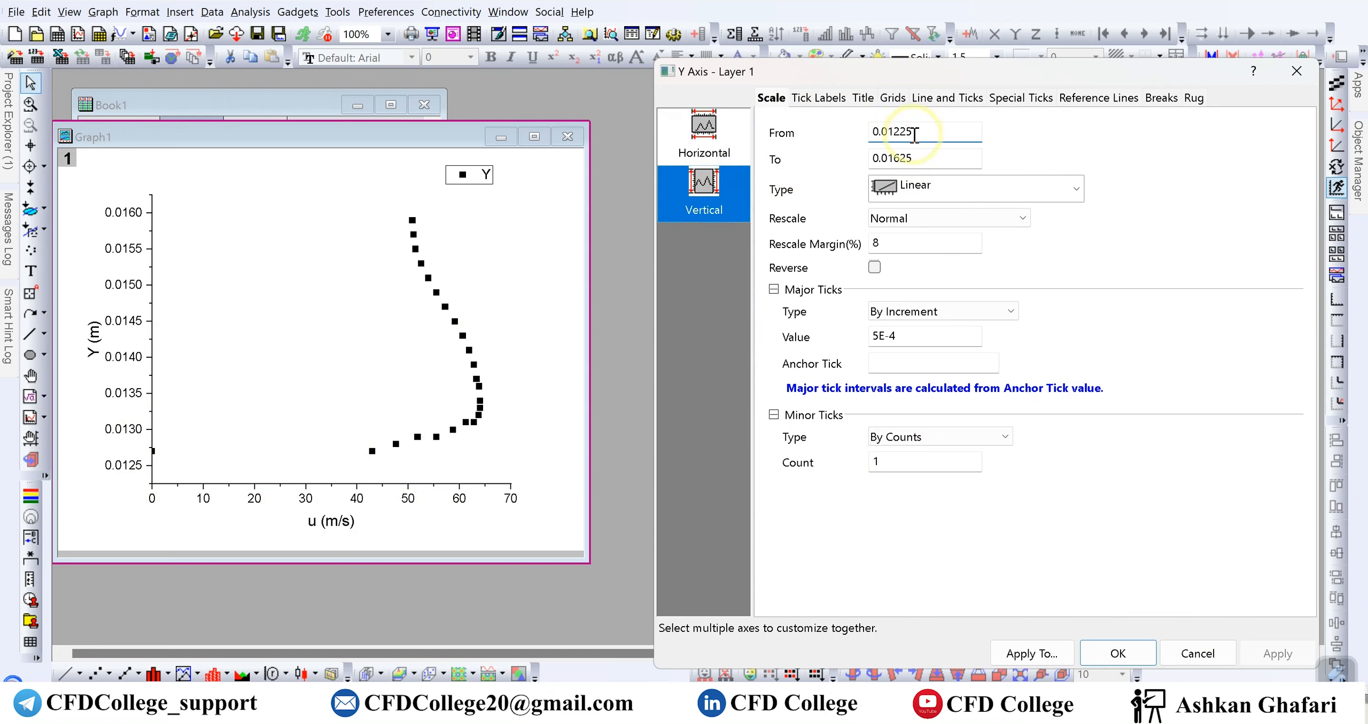
pyautogui.press('BackSpace')
pyautogui.press('BackSpace')
pyautogui.press('BackSpace')
# - Set the upper limit of the vertical axis scale to 0.016 and apply the new range
pyautogui.doubleClick(914, 159)
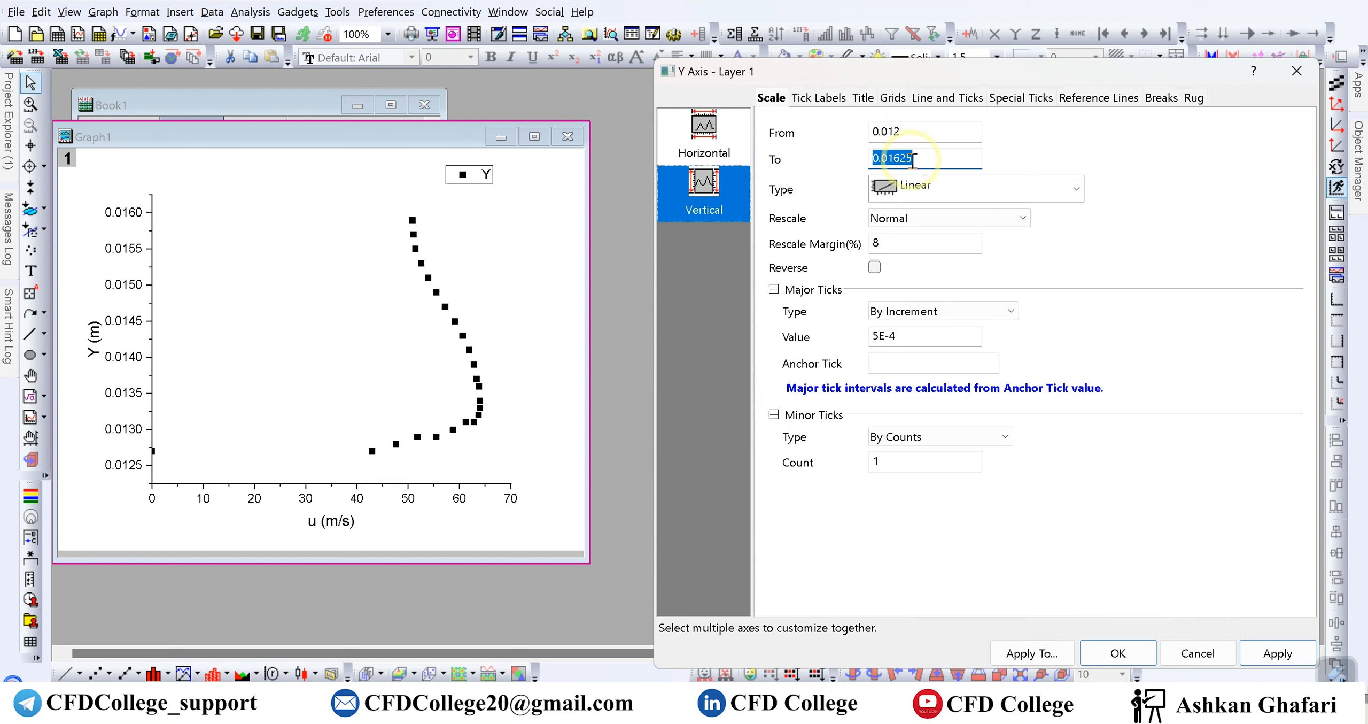
pyautogui.click(916, 159)
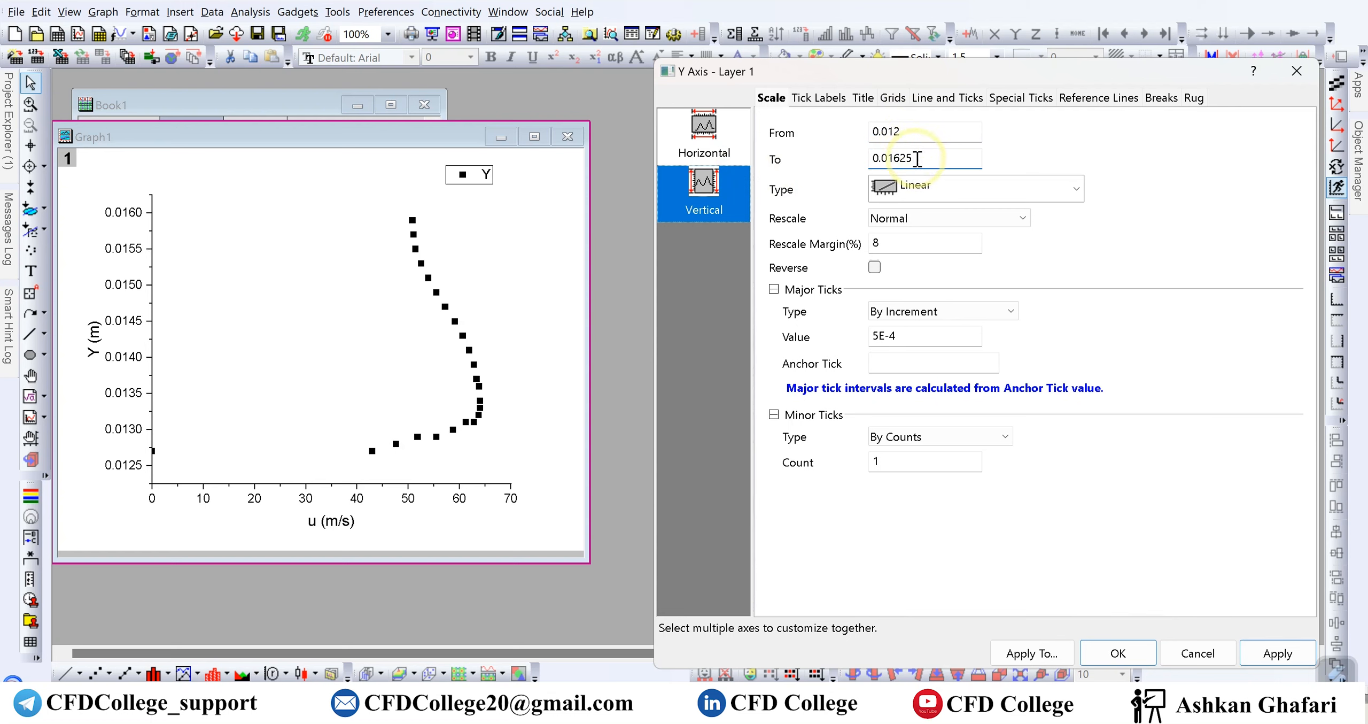
pyautogui.press('BackSpace')
pyautogui.press('BackSpace')
pyautogui.hotkey('shift', 'Tab')
pyautogui.click(915, 157)
pyautogui.click(914, 134)
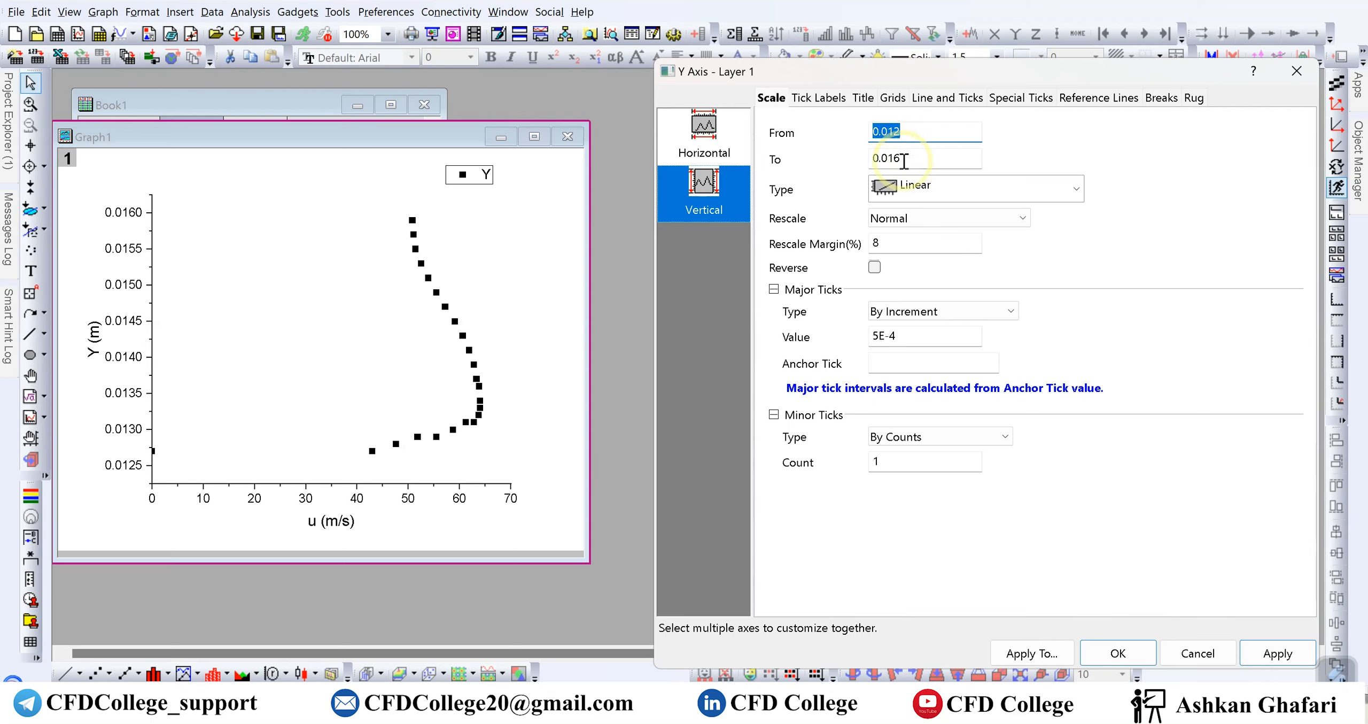
pyautogui.click(916, 135)
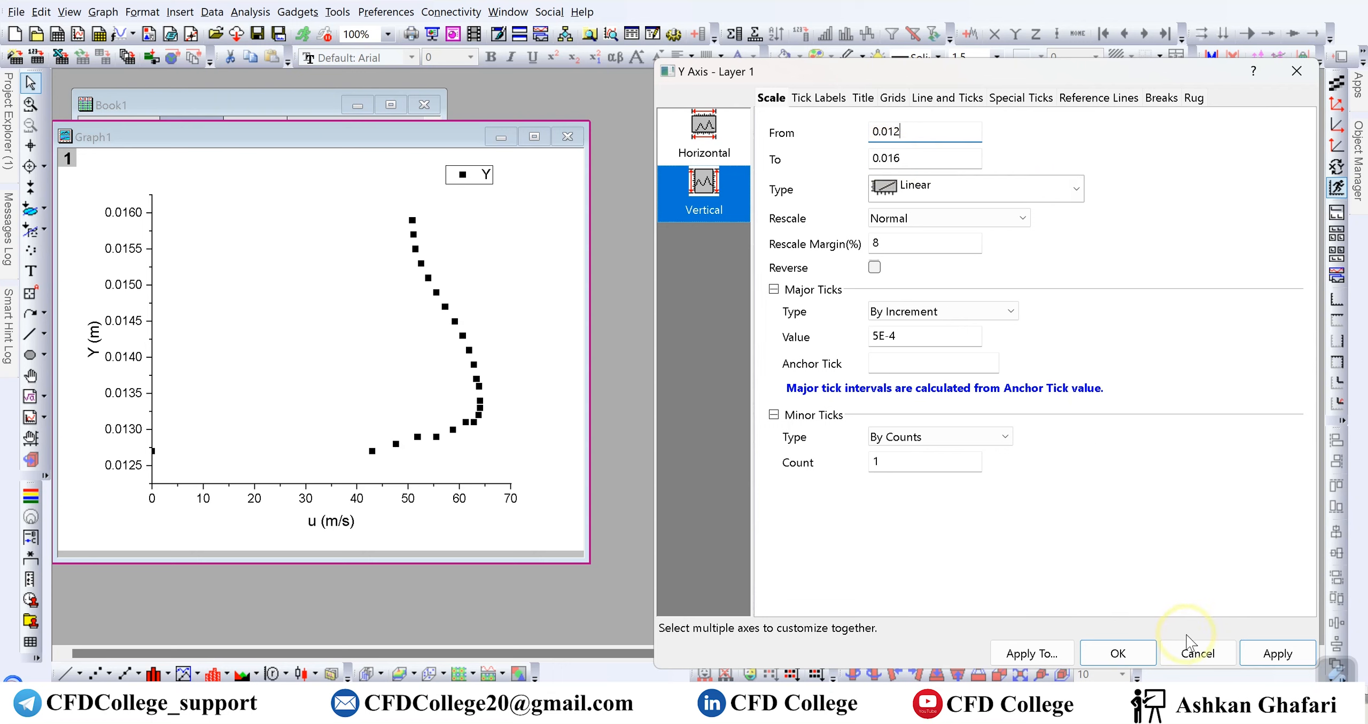
pyautogui.click(1270, 653)
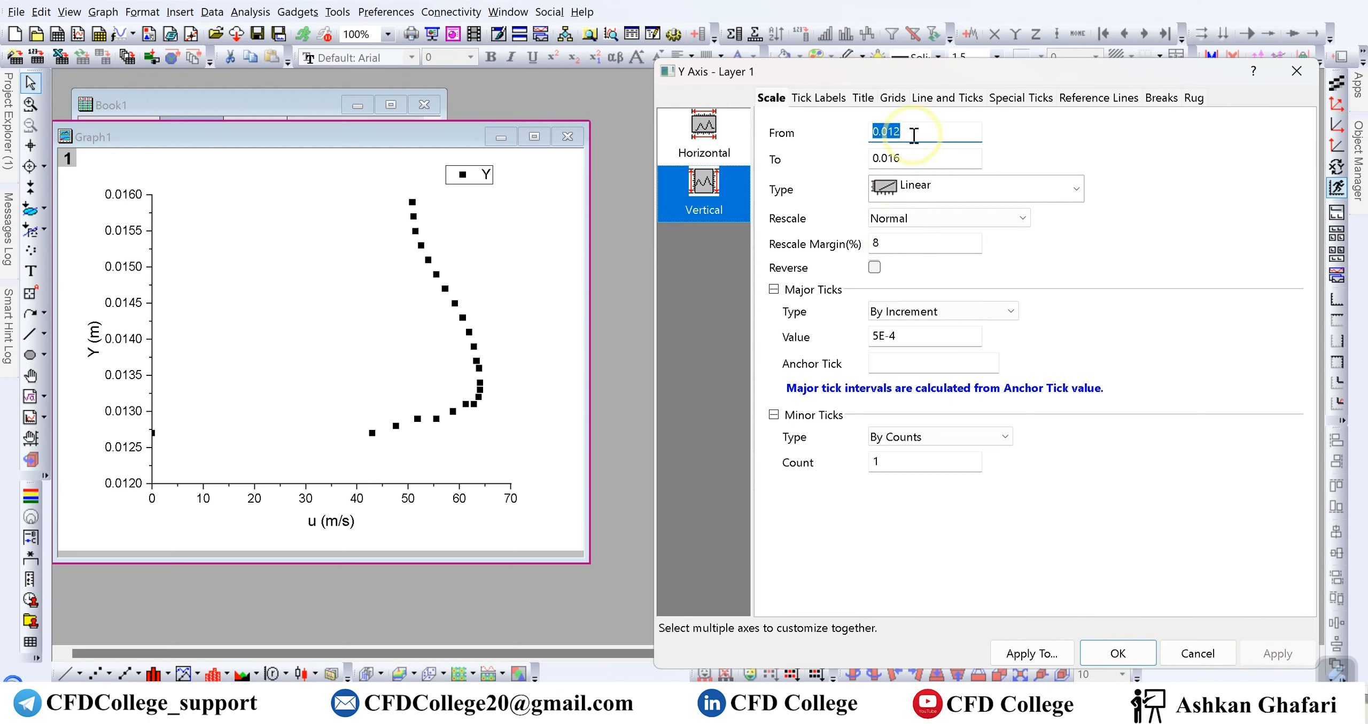
# - Review the scale types available for the horizontal axis, leaving it as Linear
pyautogui.click(914, 156)
pyautogui.click(918, 130)
pyautogui.click(694, 153)
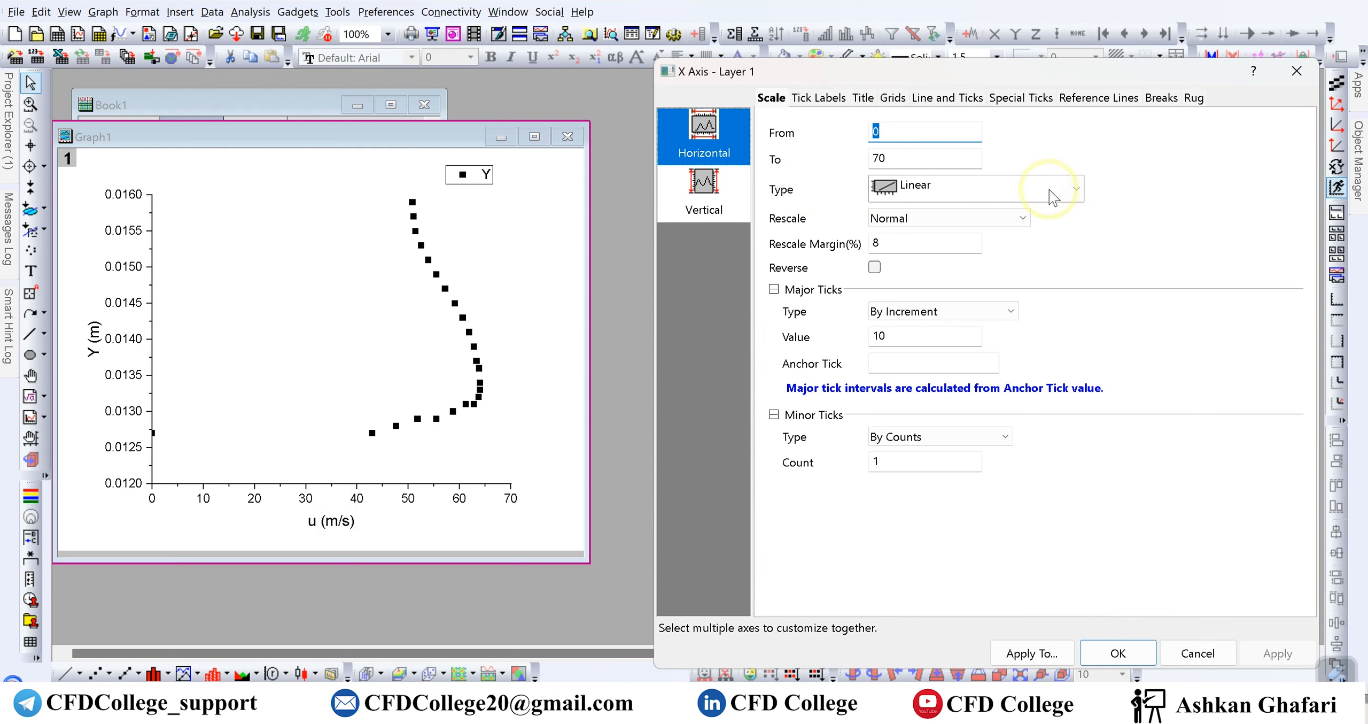
pyautogui.click(991, 199)
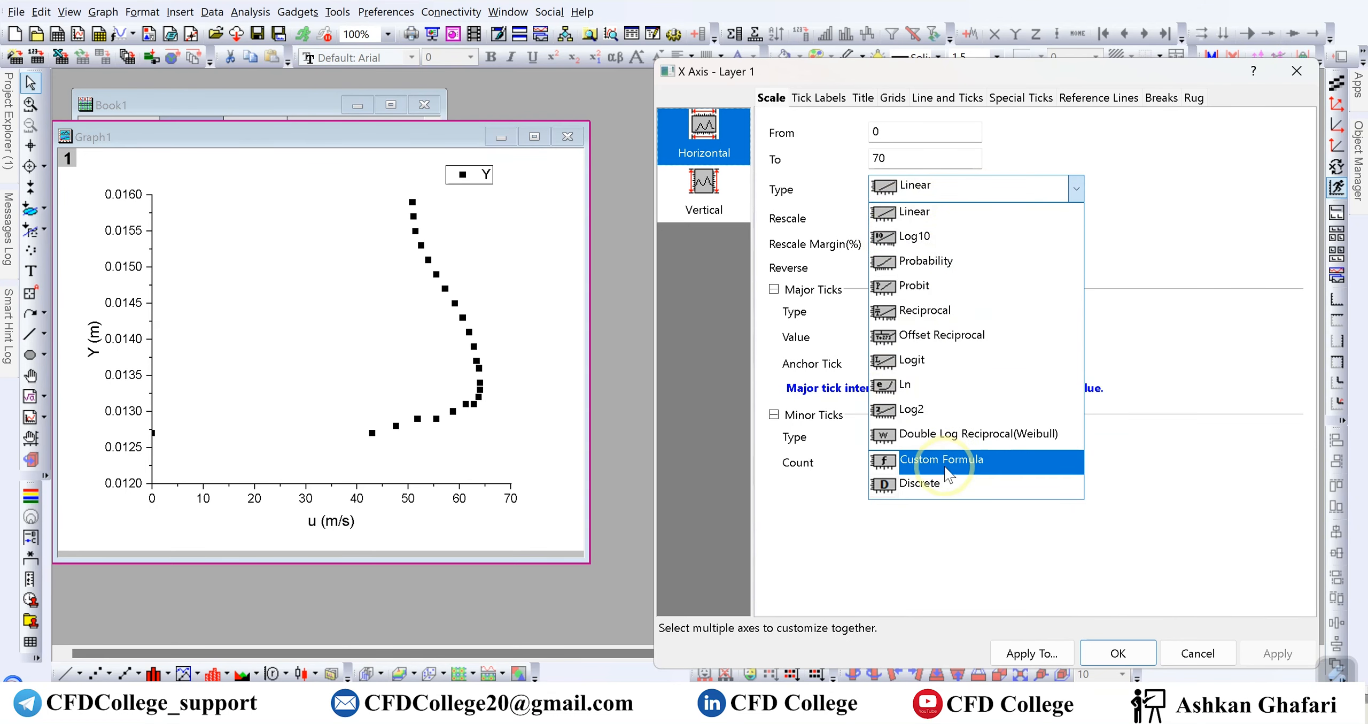
pyautogui.click(1226, 227)
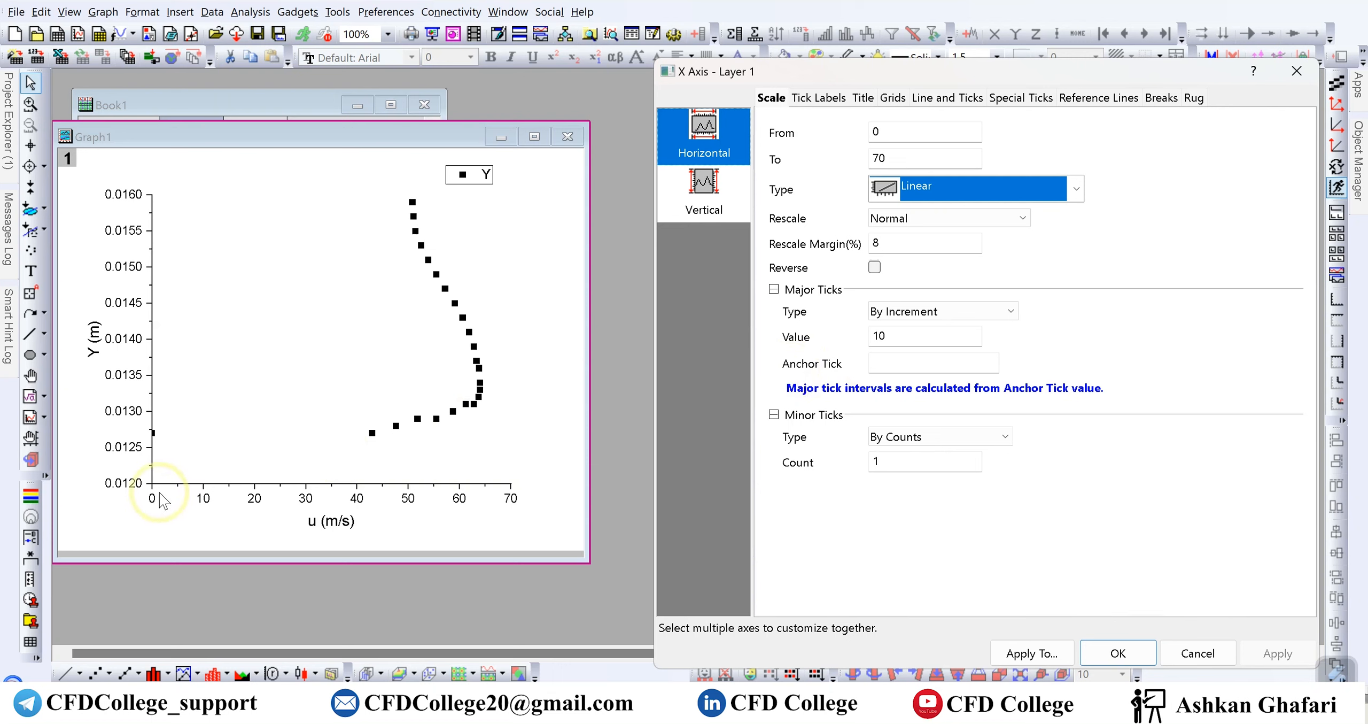
# - Try a major tick increment of 20 on the horizontal axis, and set it back to 10
pyautogui.doubleClick(900, 345)
pyautogui.write('20')
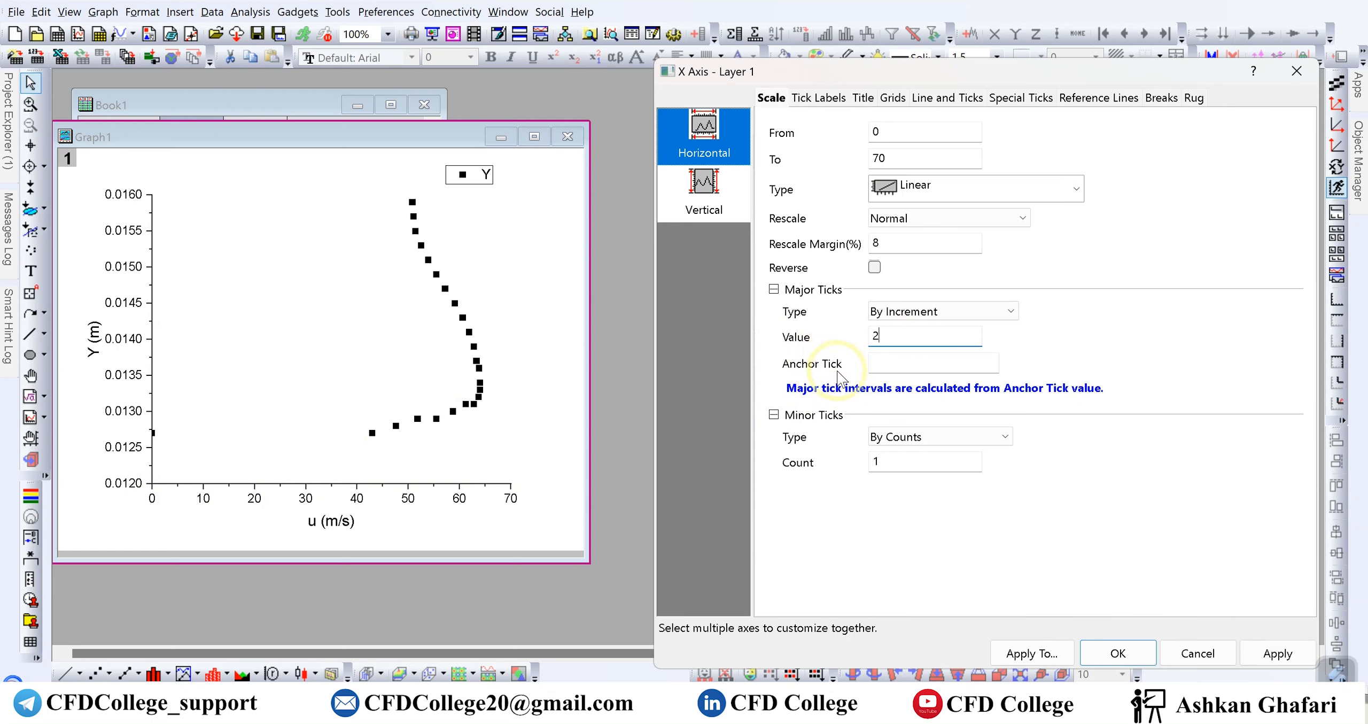
pyautogui.click(1259, 653)
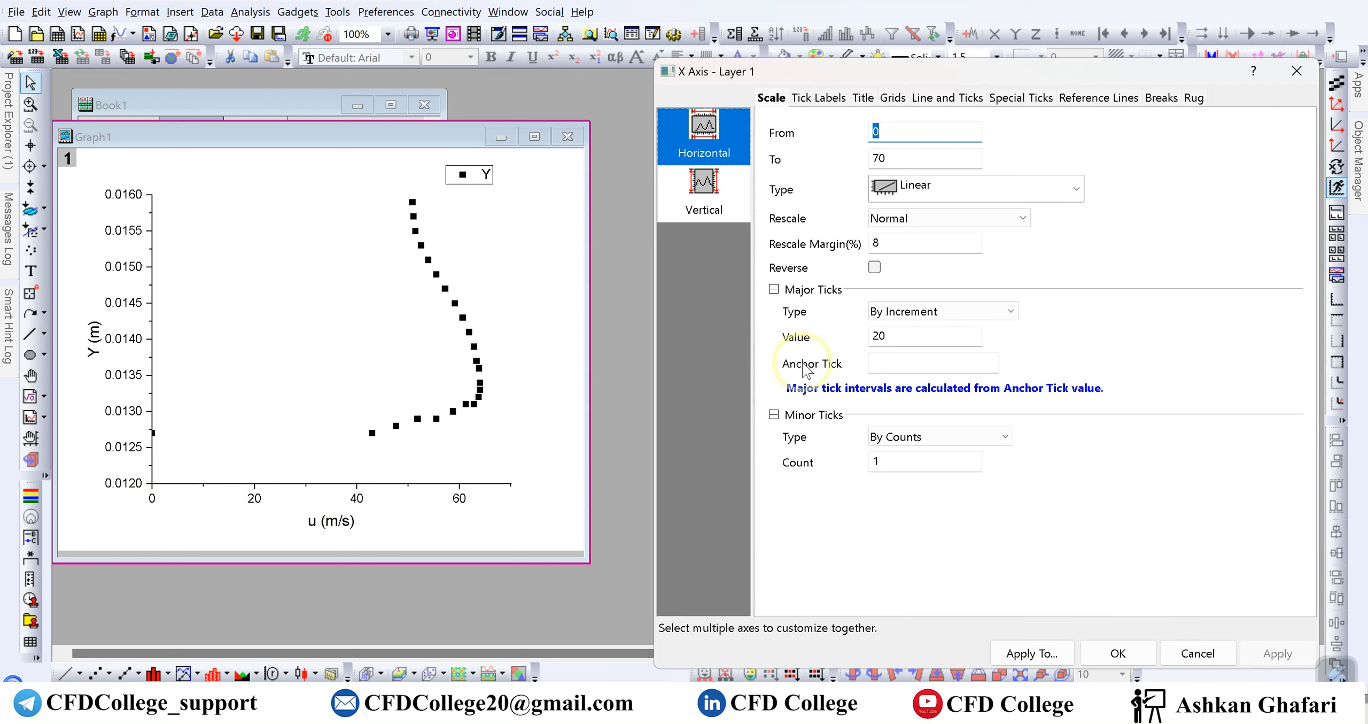
pyautogui.click(885, 335)
pyautogui.doubleClick(903, 335)
pyautogui.write('10')
pyautogui.click(1265, 656)
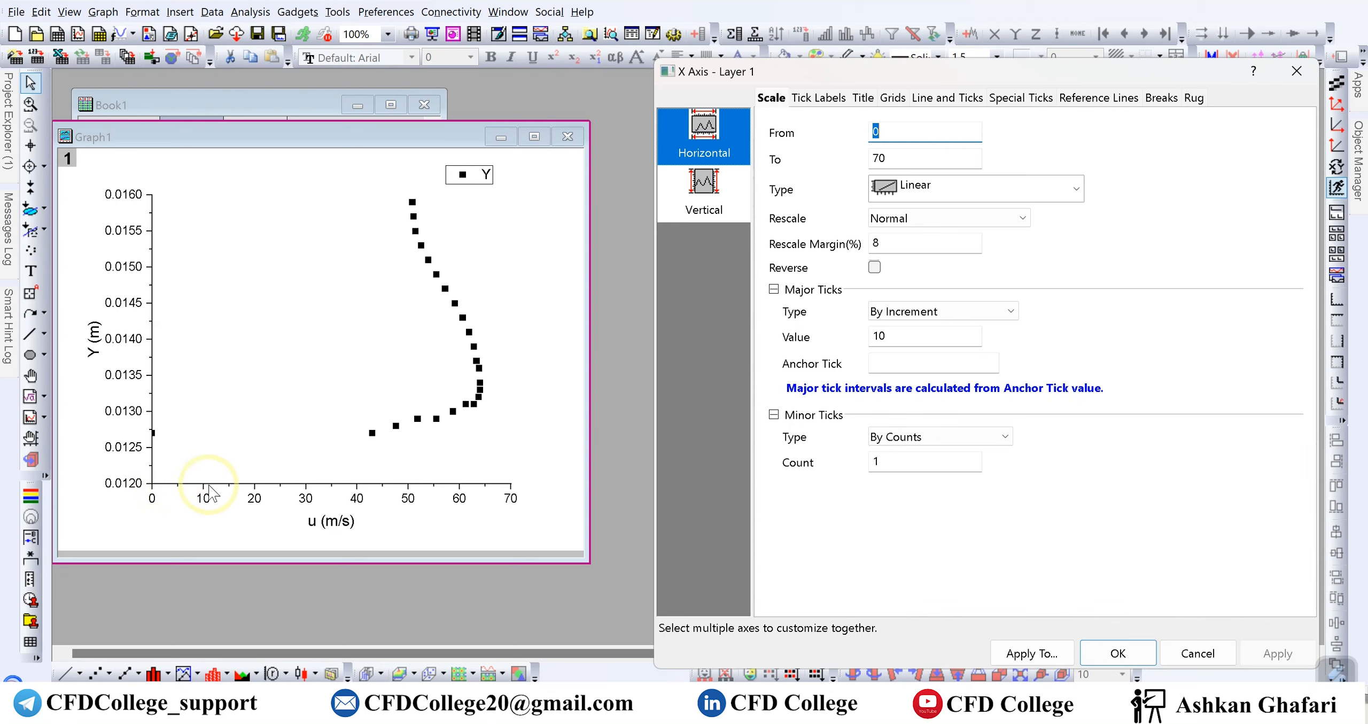
# - Set the minor tick count to 4 on both the horizontal and vertical axes, applying each change
pyautogui.doubleClick(898, 463)
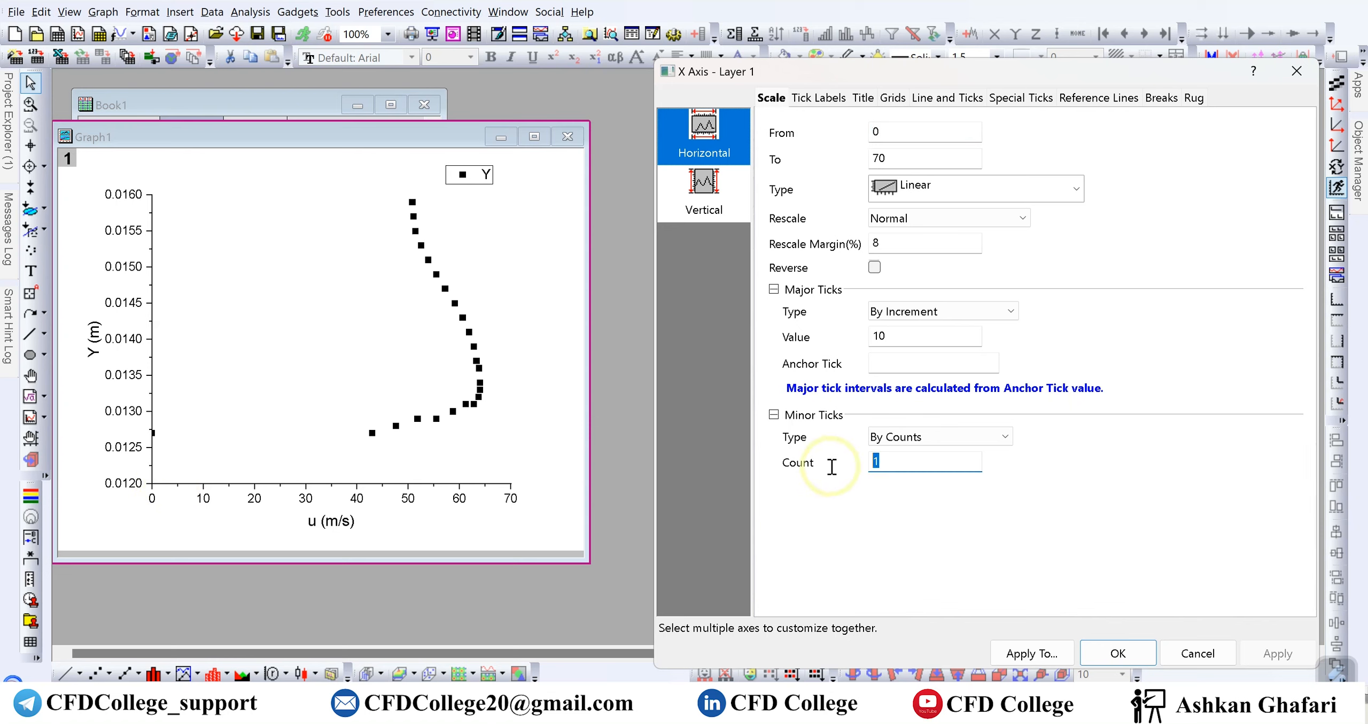
pyautogui.write('4')
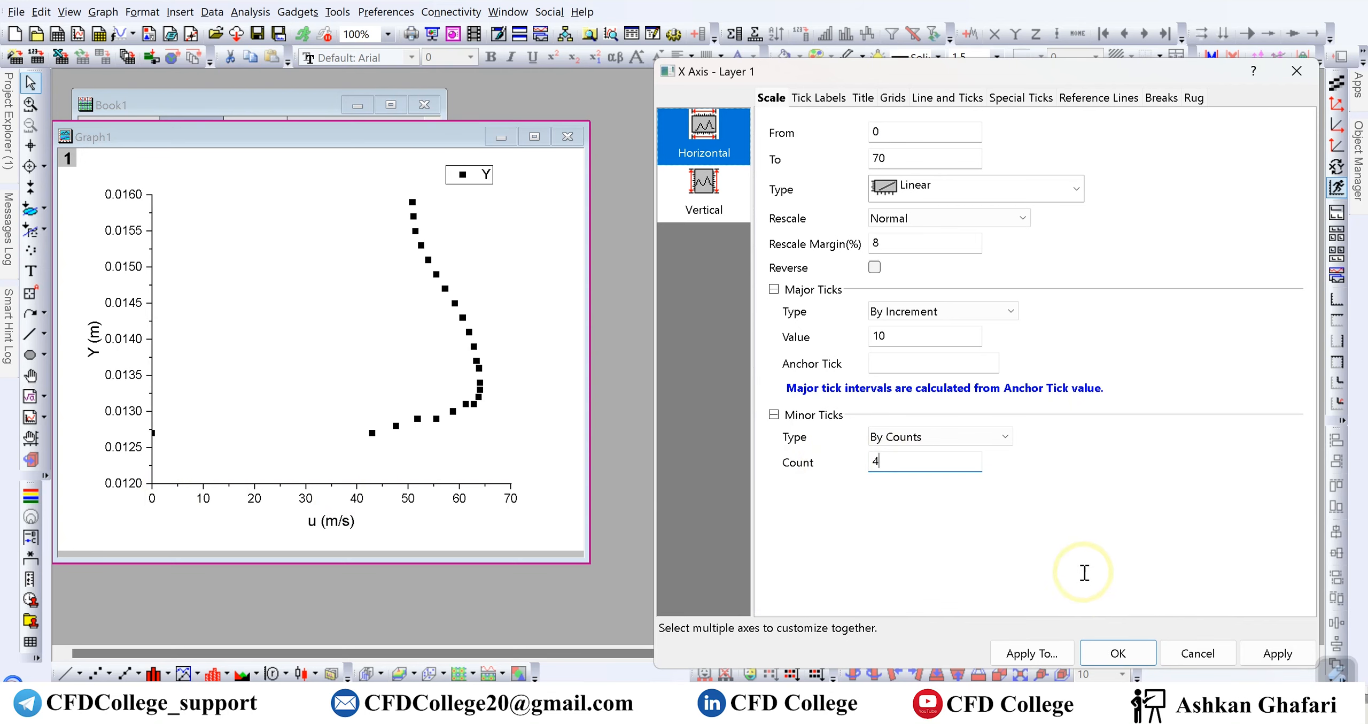
pyautogui.click(1278, 653)
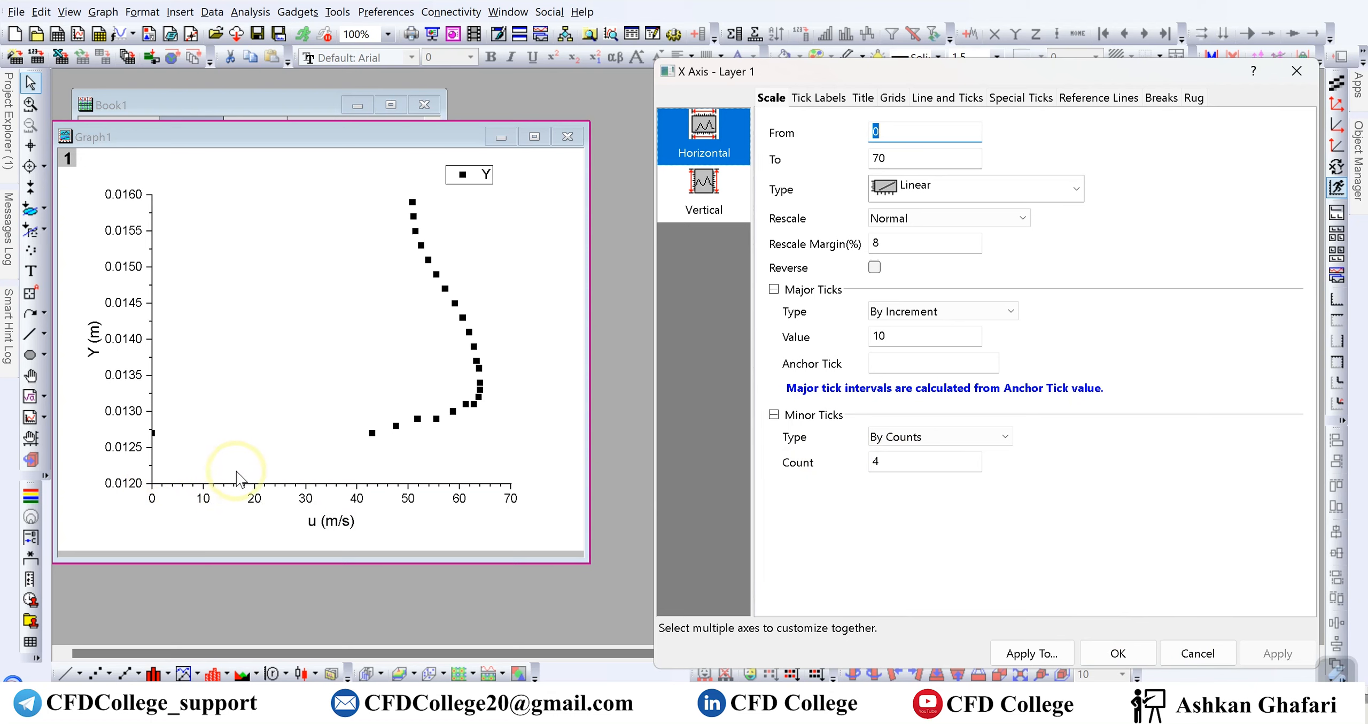
pyautogui.click(728, 196)
pyautogui.doubleClick(889, 462)
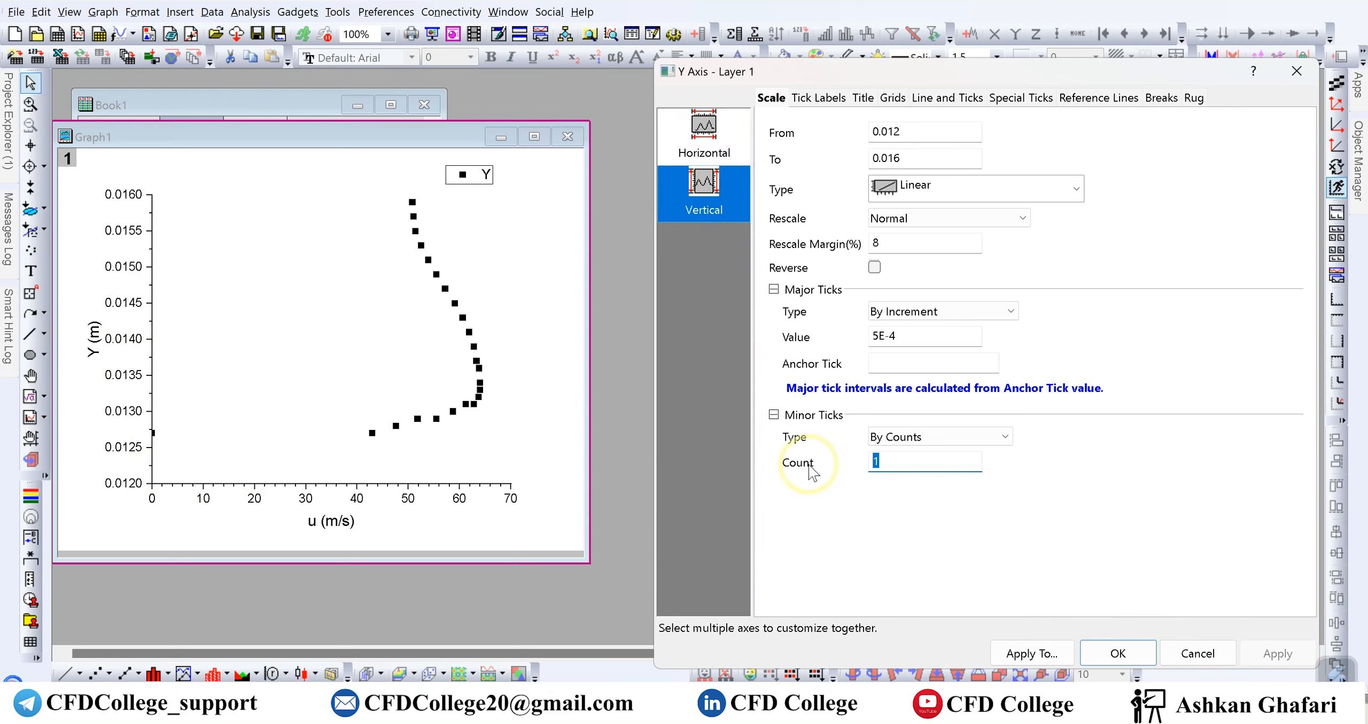
pyautogui.write('4')
pyautogui.click(1274, 653)
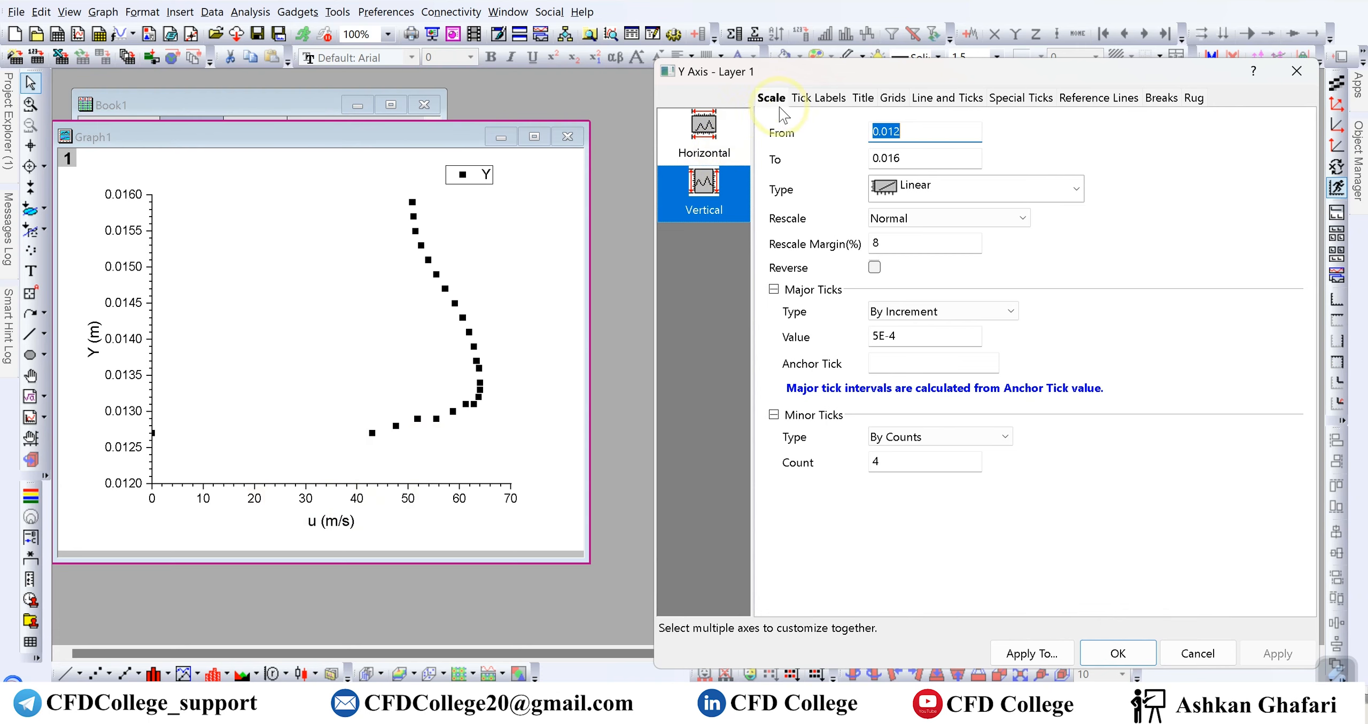
# - Turn on the line and ticks for the top axis and apply the change
pyautogui.click(802, 102)
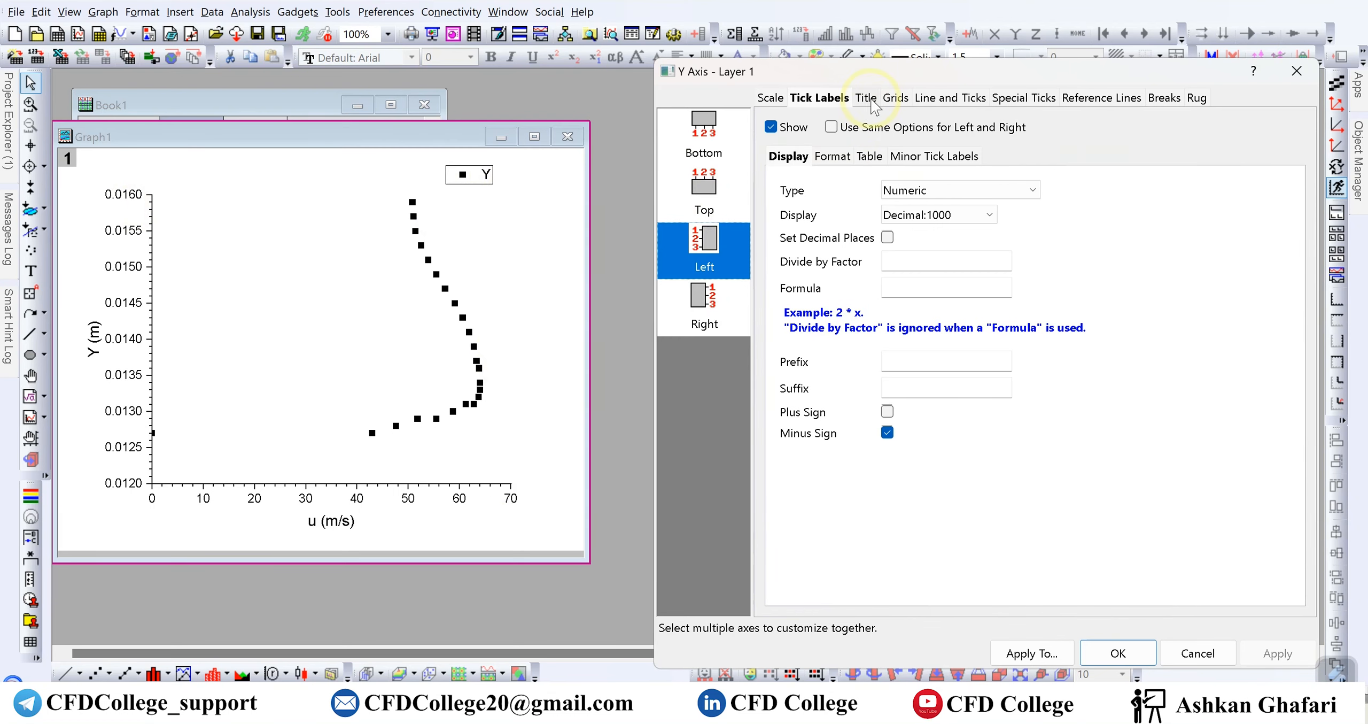
pyautogui.click(935, 99)
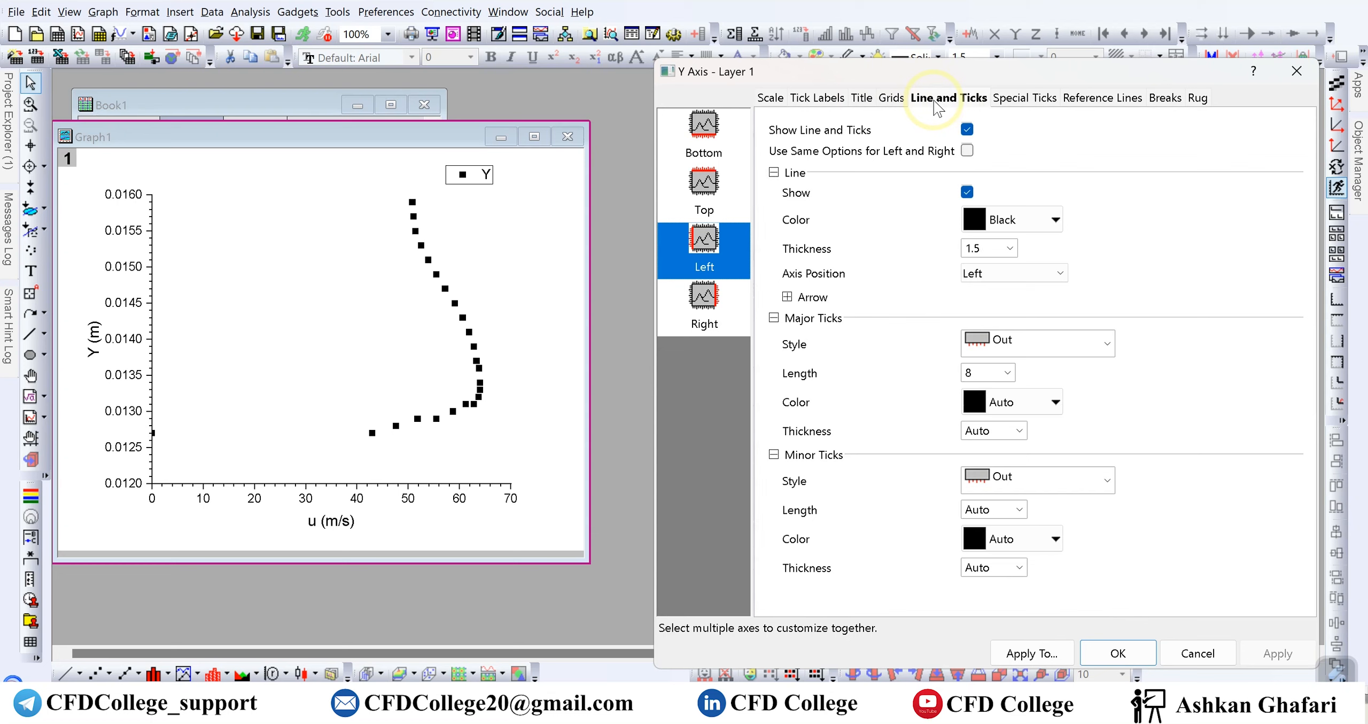
pyautogui.click(706, 239)
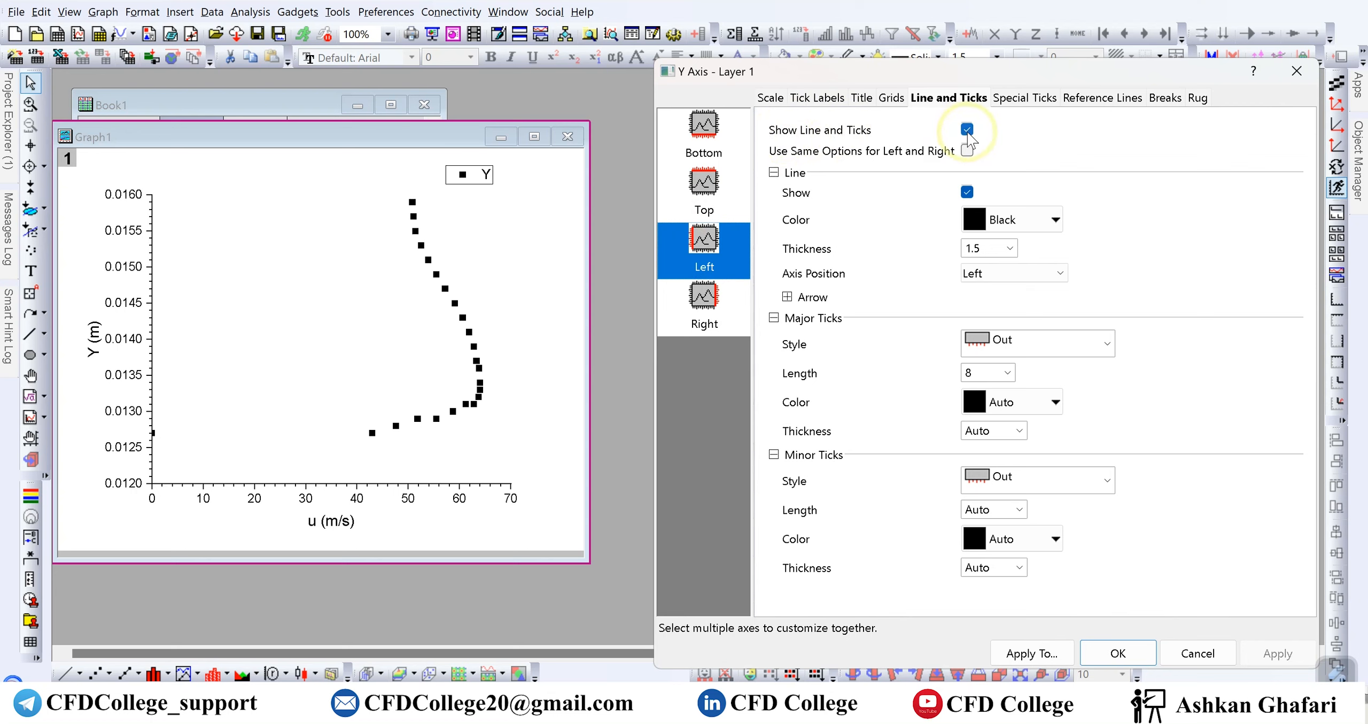
pyautogui.click(724, 195)
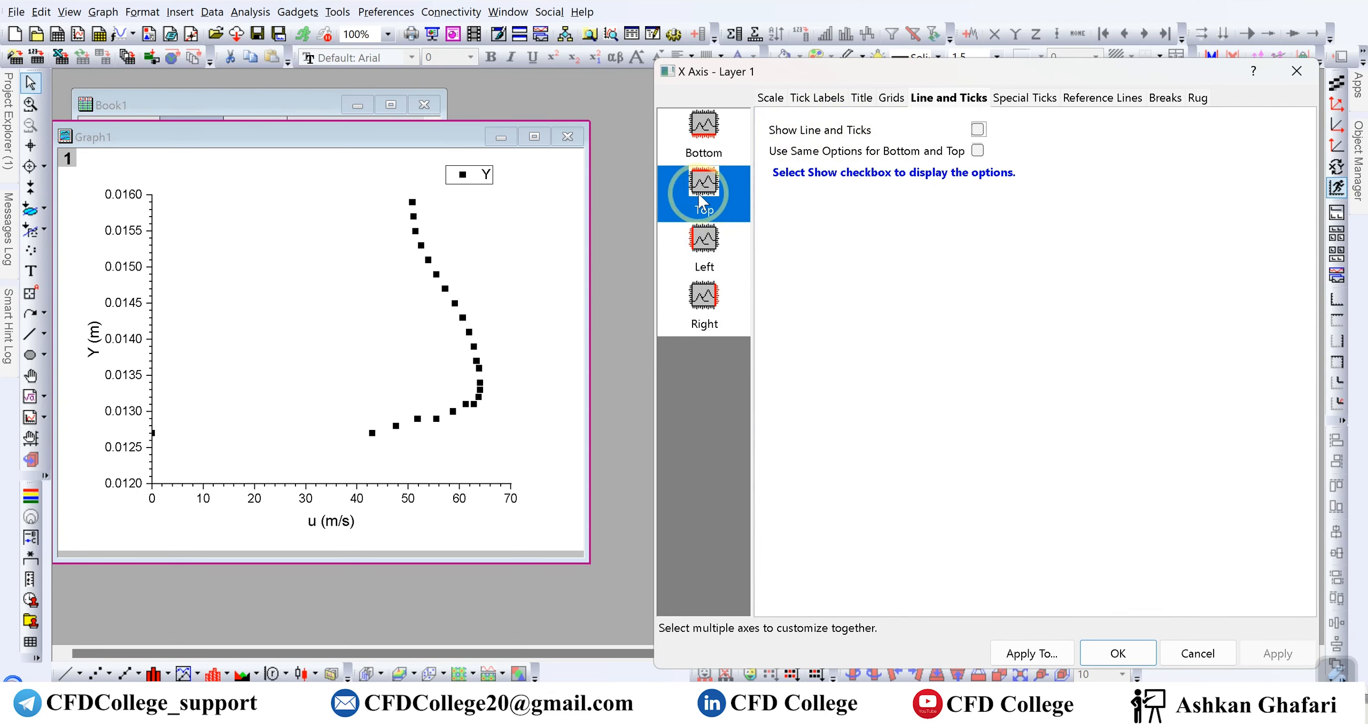
pyautogui.click(710, 298)
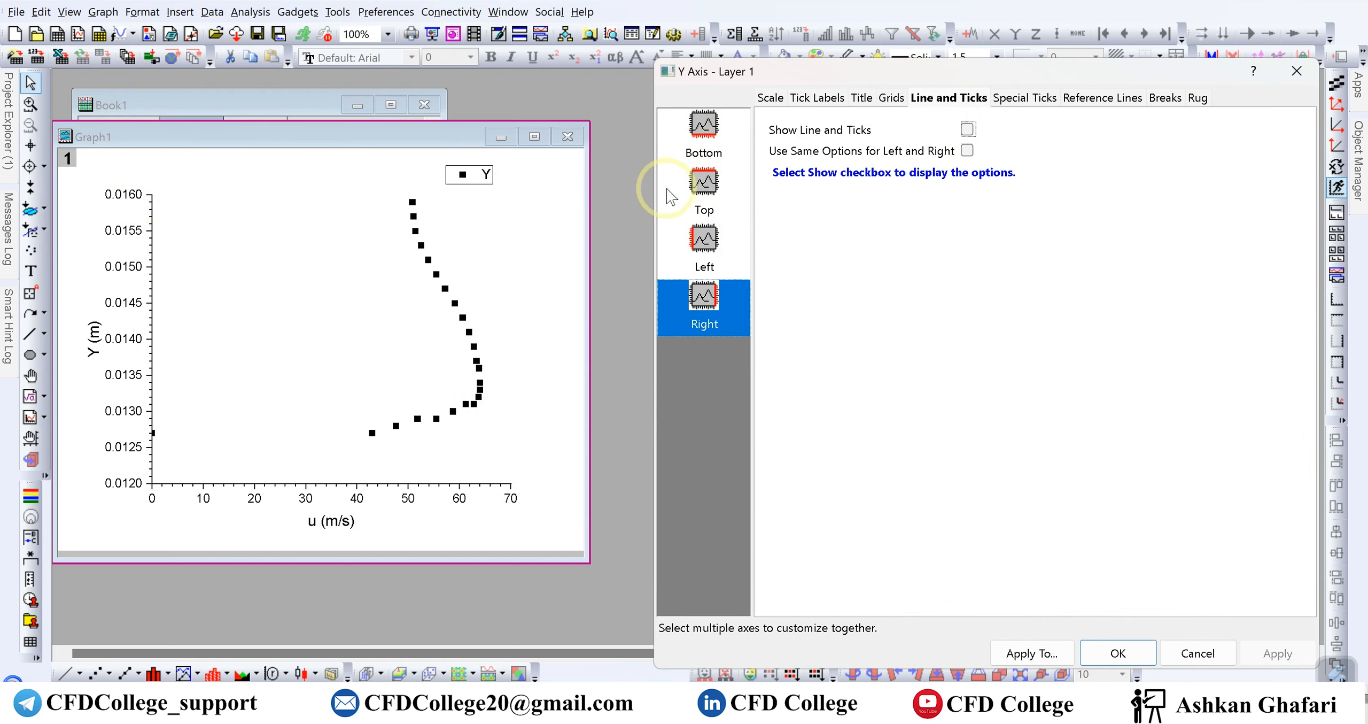
pyautogui.click(704, 241)
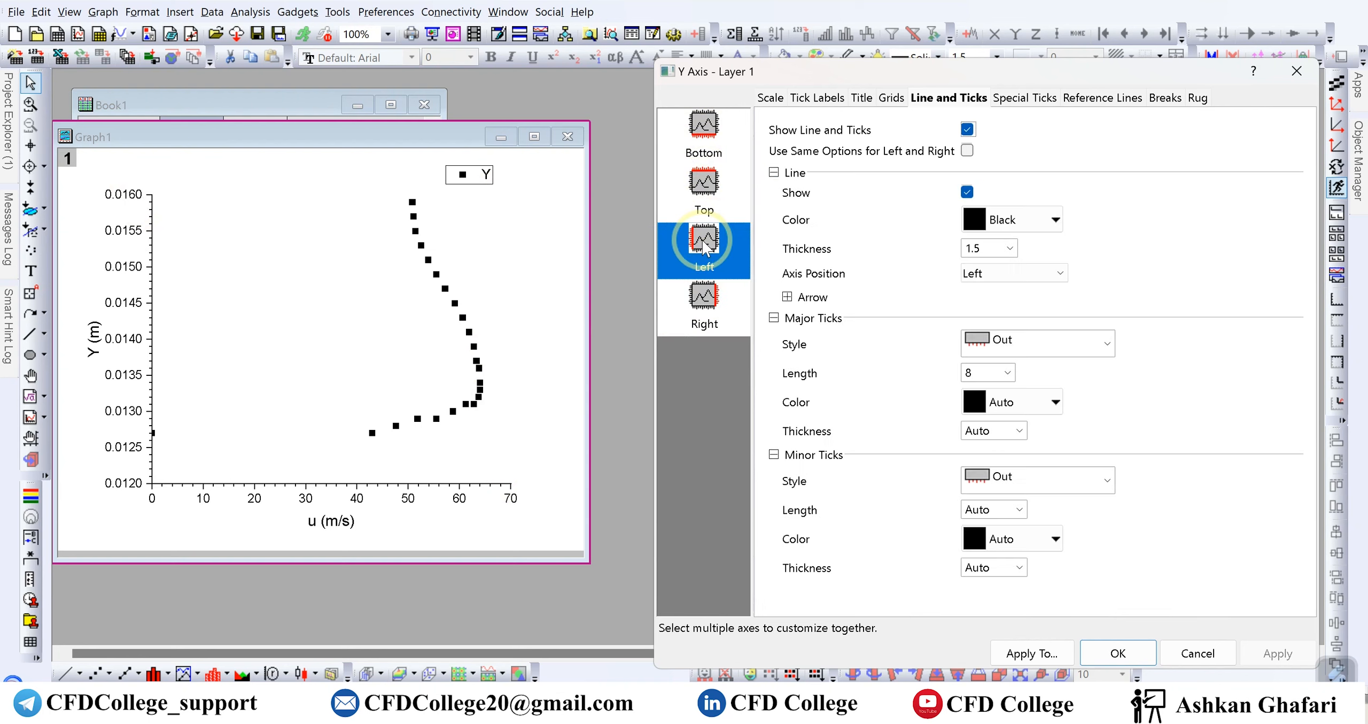
pyautogui.click(713, 197)
pyautogui.click(978, 129)
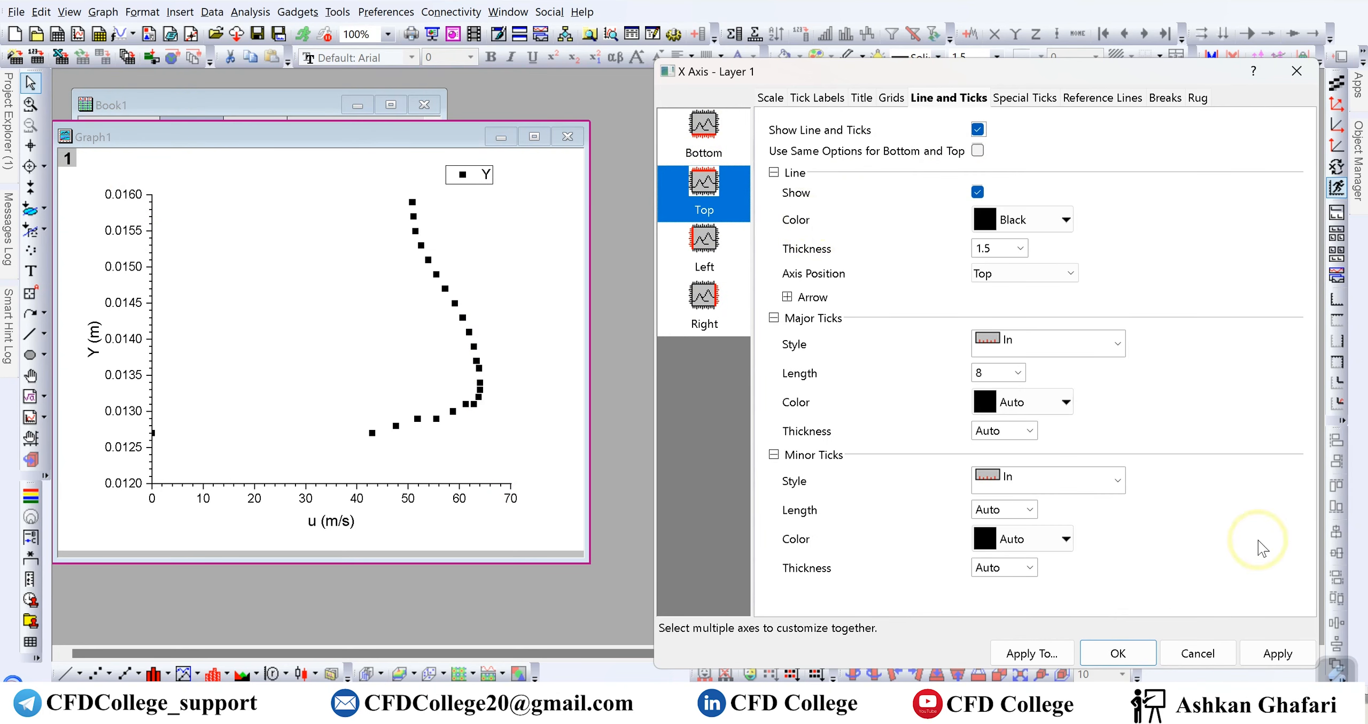
pyautogui.click(1277, 653)
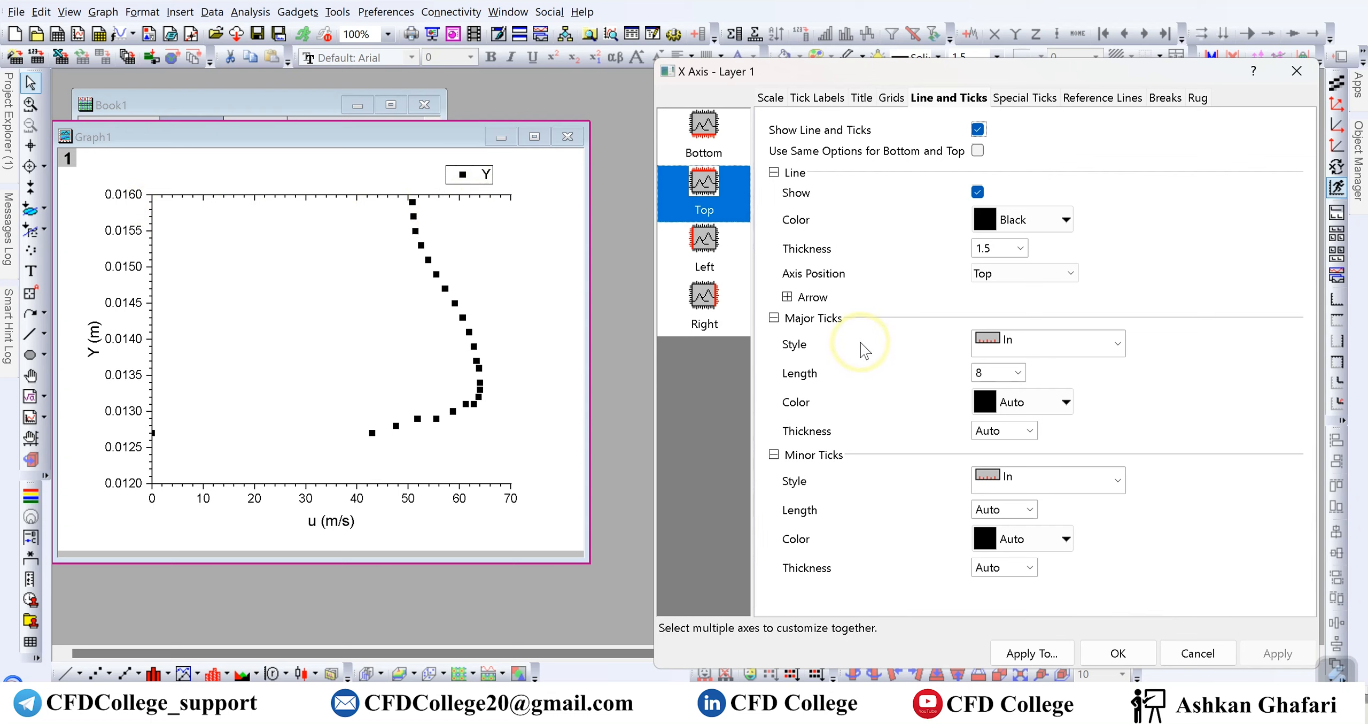
# - Set both the major and minor tick styles of the top axis to None and apply the change
pyautogui.click(1117, 345)
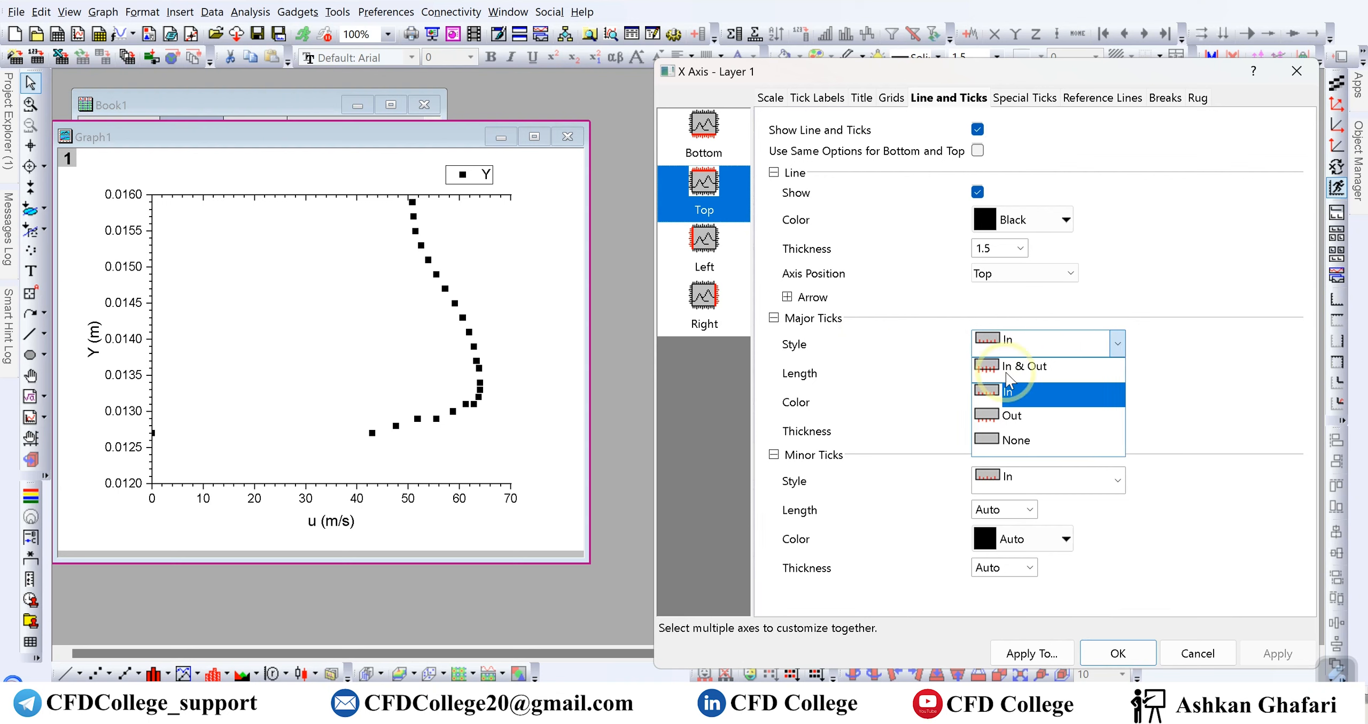
pyautogui.click(1054, 438)
pyautogui.click(1117, 480)
pyautogui.click(1040, 576)
pyautogui.click(1298, 654)
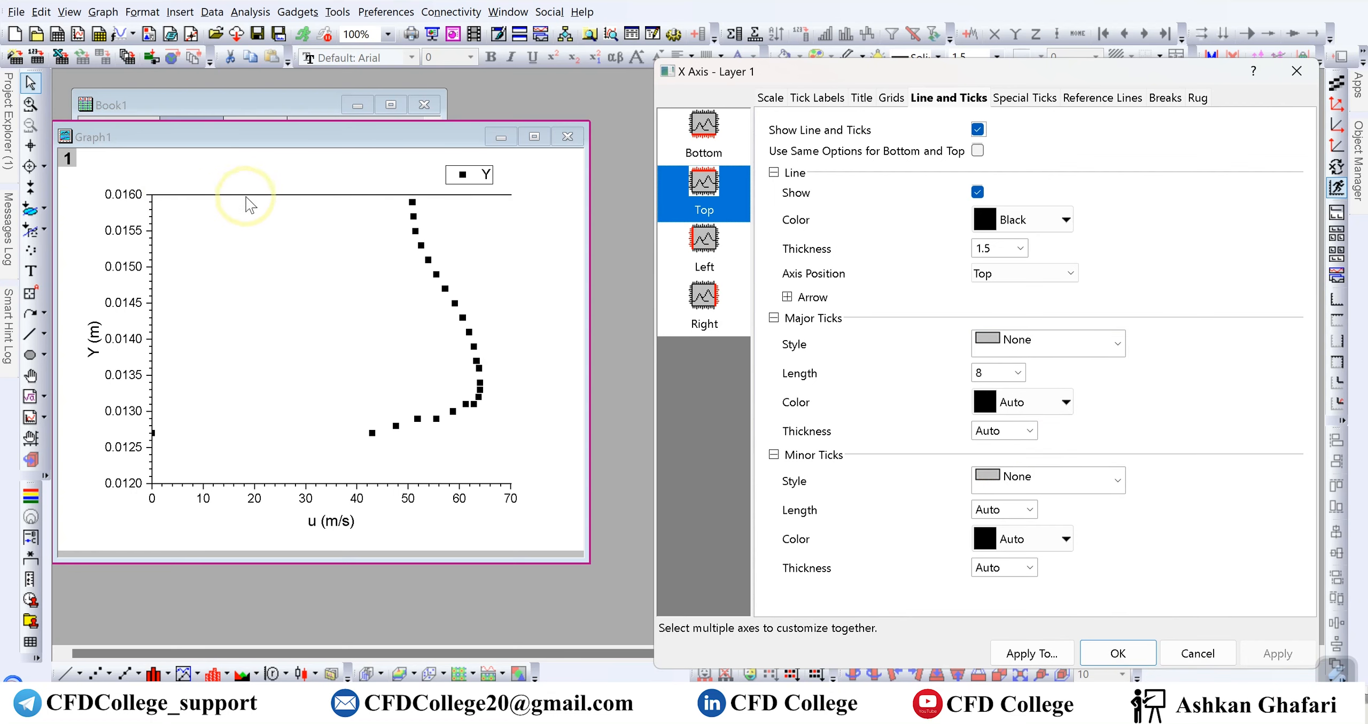
# - Show the right axis line with its major and minor tick styles set to None, and apply the change
pyautogui.click(724, 302)
pyautogui.click(967, 129)
pyautogui.click(1106, 343)
pyautogui.click(1074, 440)
pyautogui.click(1093, 479)
pyautogui.click(1075, 576)
pyautogui.click(1249, 641)
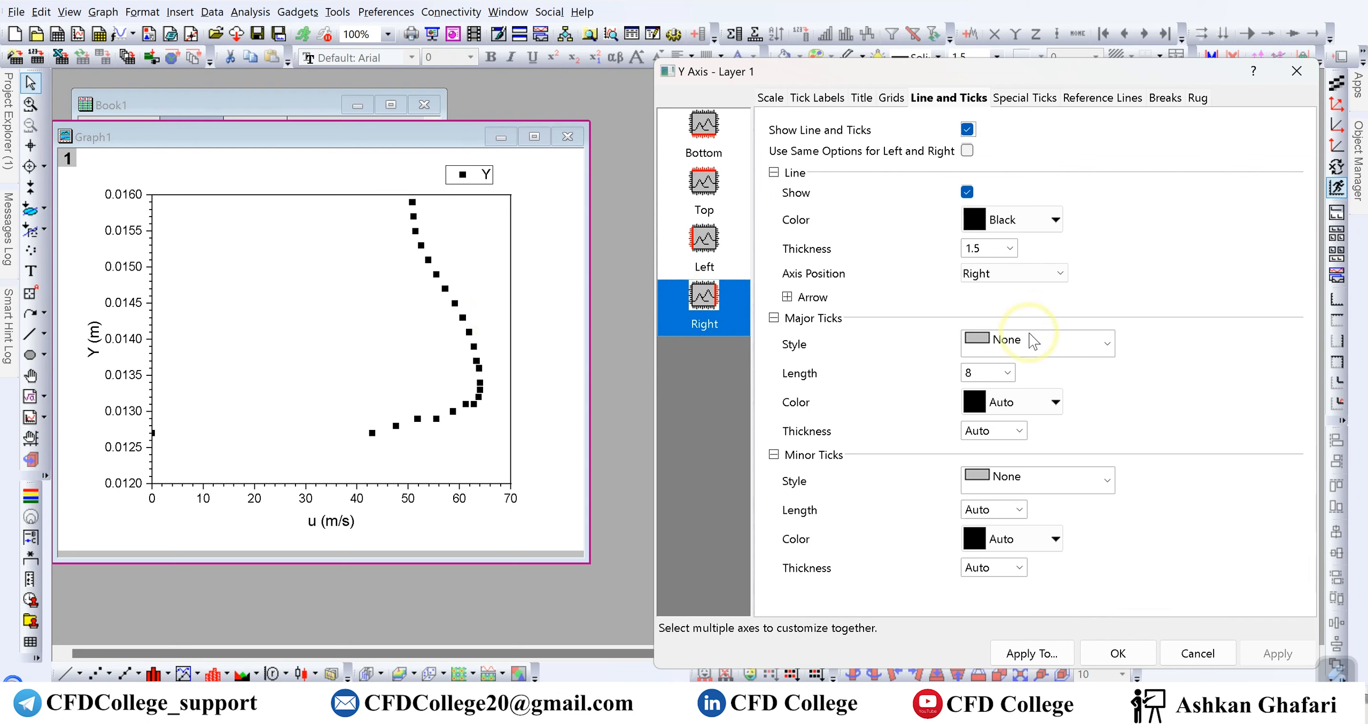
# - Set the major and minor tick styles of the bottom axis to In and apply the change
pyautogui.click(1100, 343)
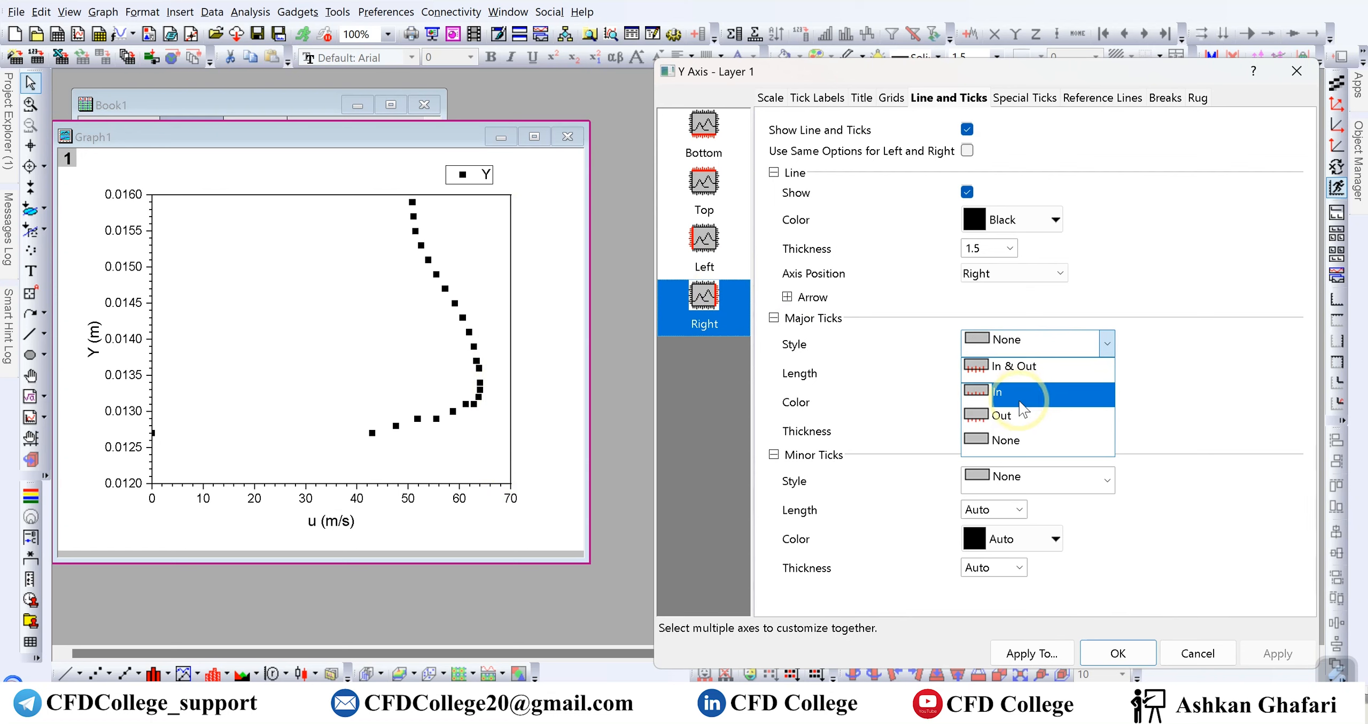
pyautogui.click(1227, 361)
pyautogui.click(703, 131)
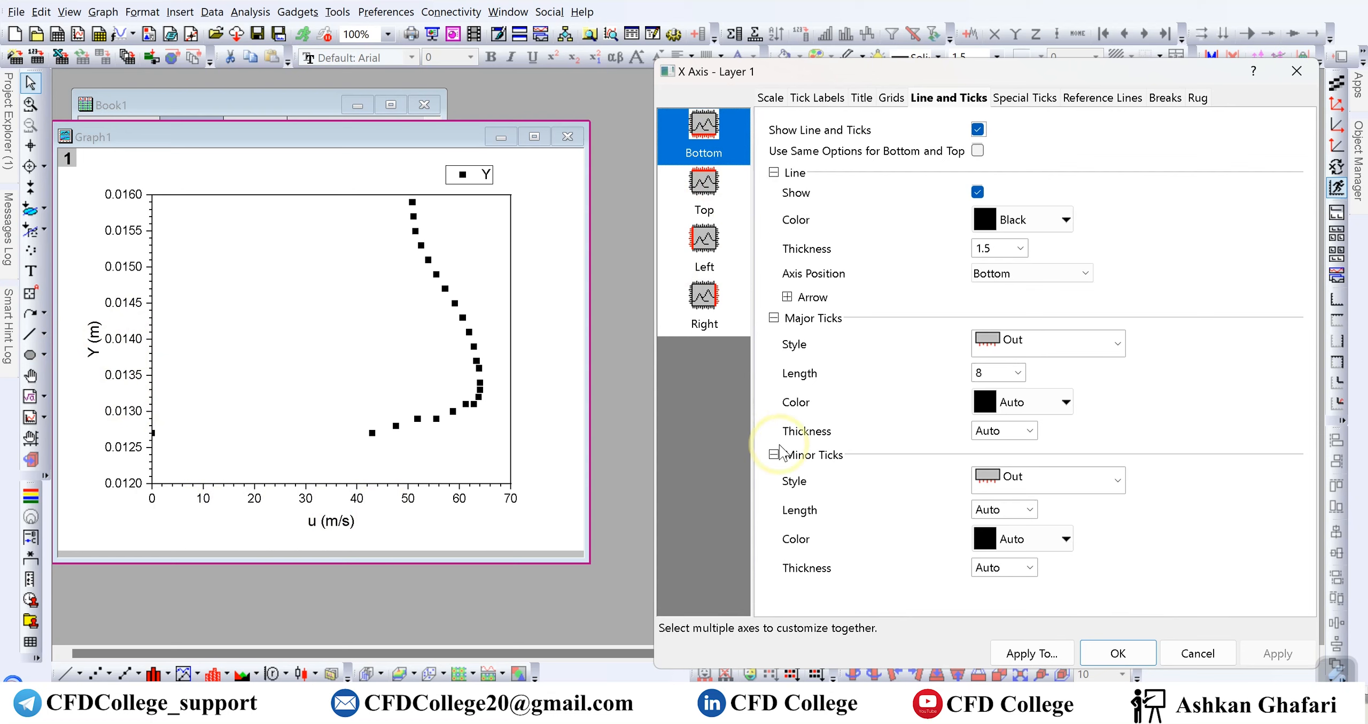
pyautogui.click(1116, 343)
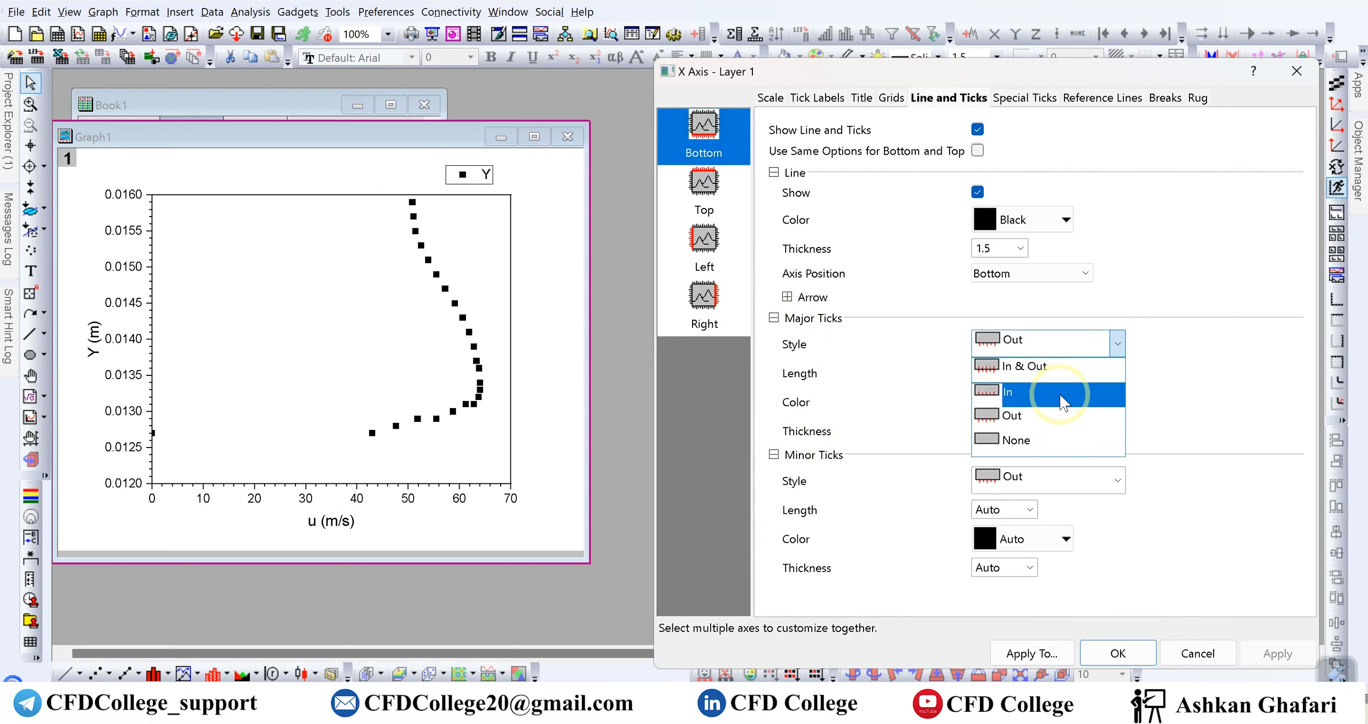
pyautogui.click(1061, 394)
pyautogui.click(1117, 480)
pyautogui.click(1048, 528)
pyautogui.click(1271, 647)
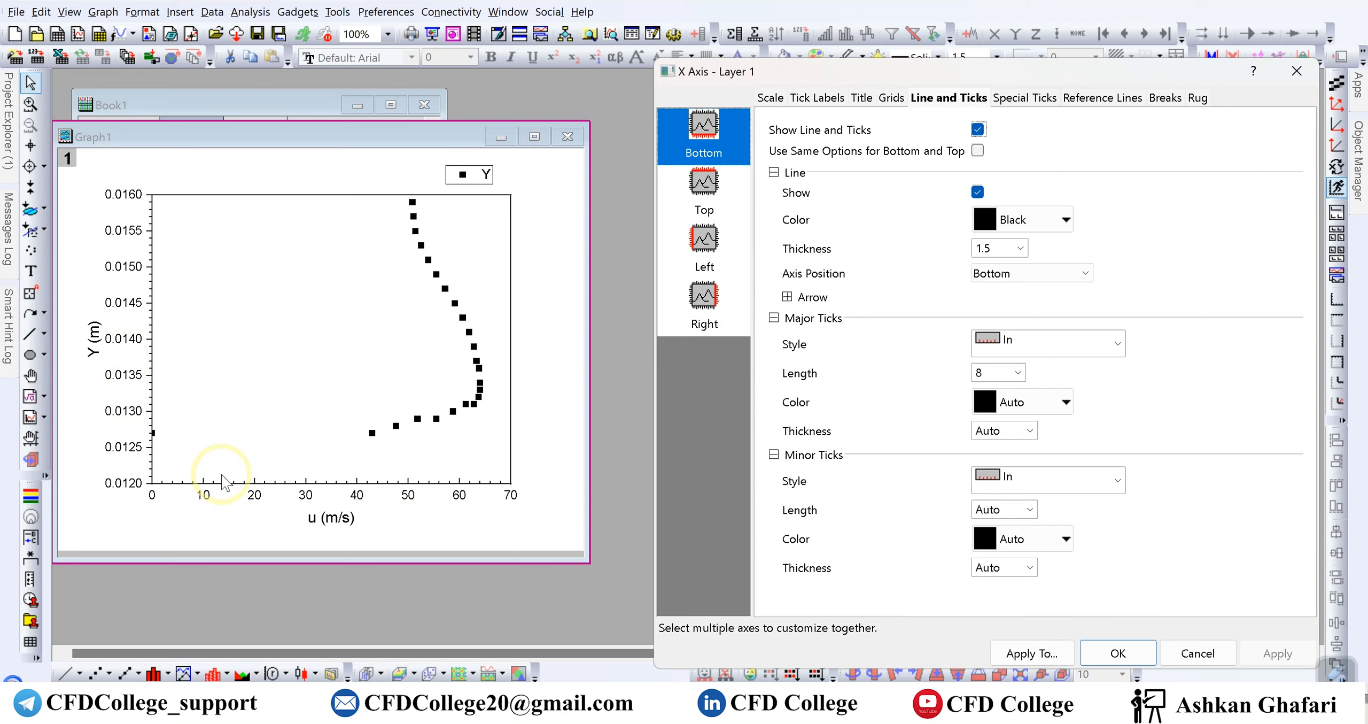
# - Set the bottom axis major ticks to length 10 and thickness 2, apply both changes, and close the axis settings
pyautogui.click(1018, 373)
pyautogui.click(989, 437)
pyautogui.click(1274, 651)
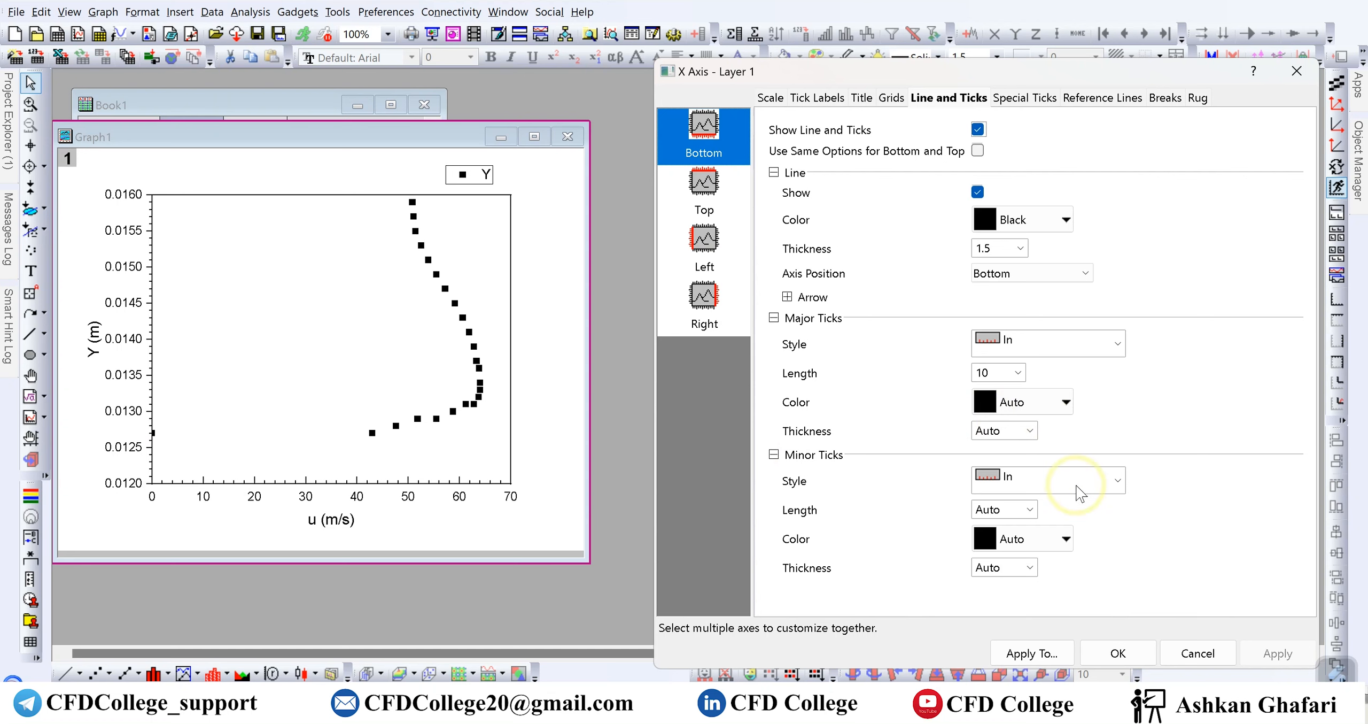
pyautogui.click(1014, 410)
pyautogui.click(1152, 386)
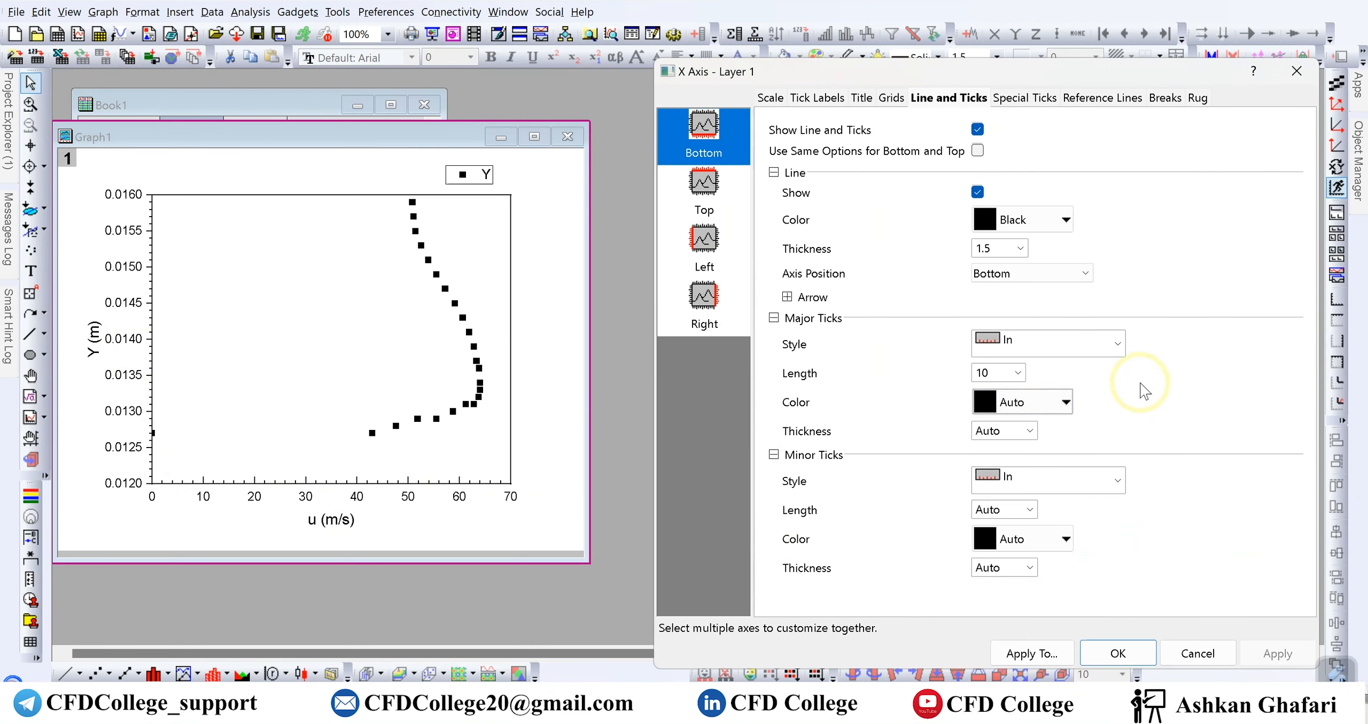
pyautogui.click(1026, 431)
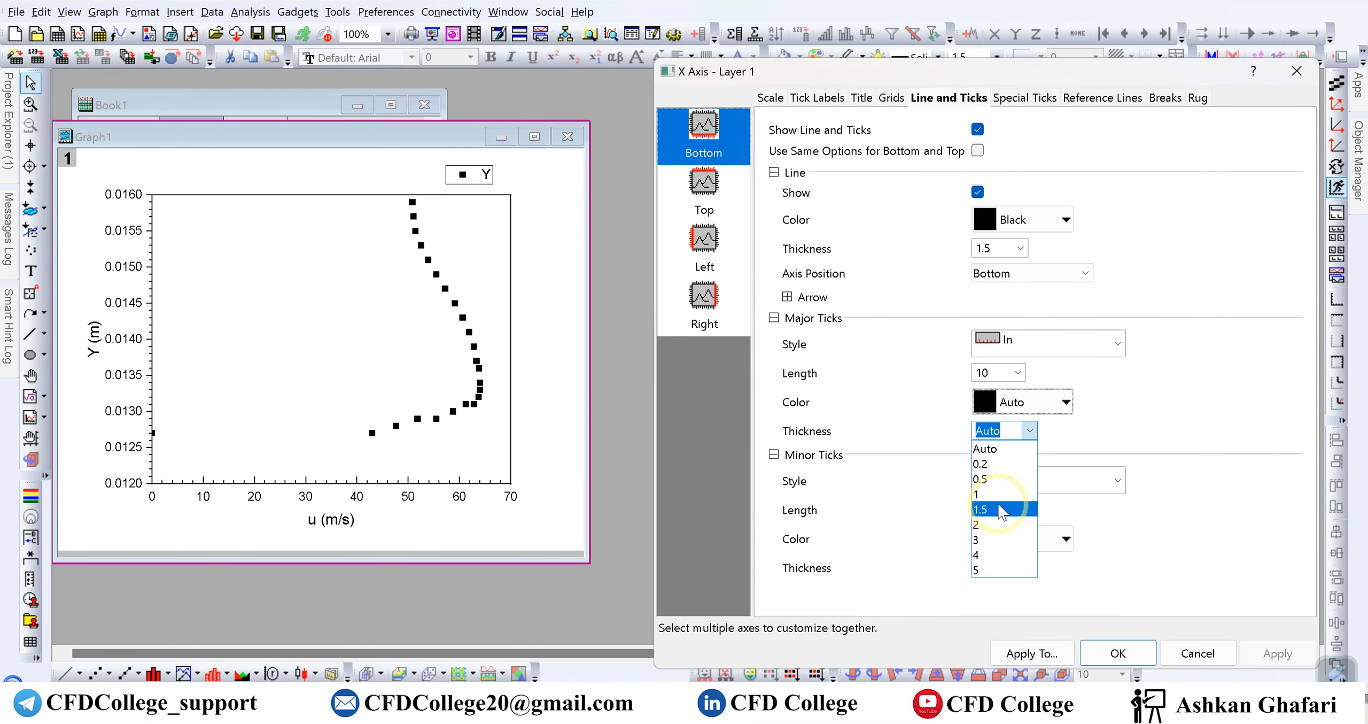
pyautogui.click(994, 525)
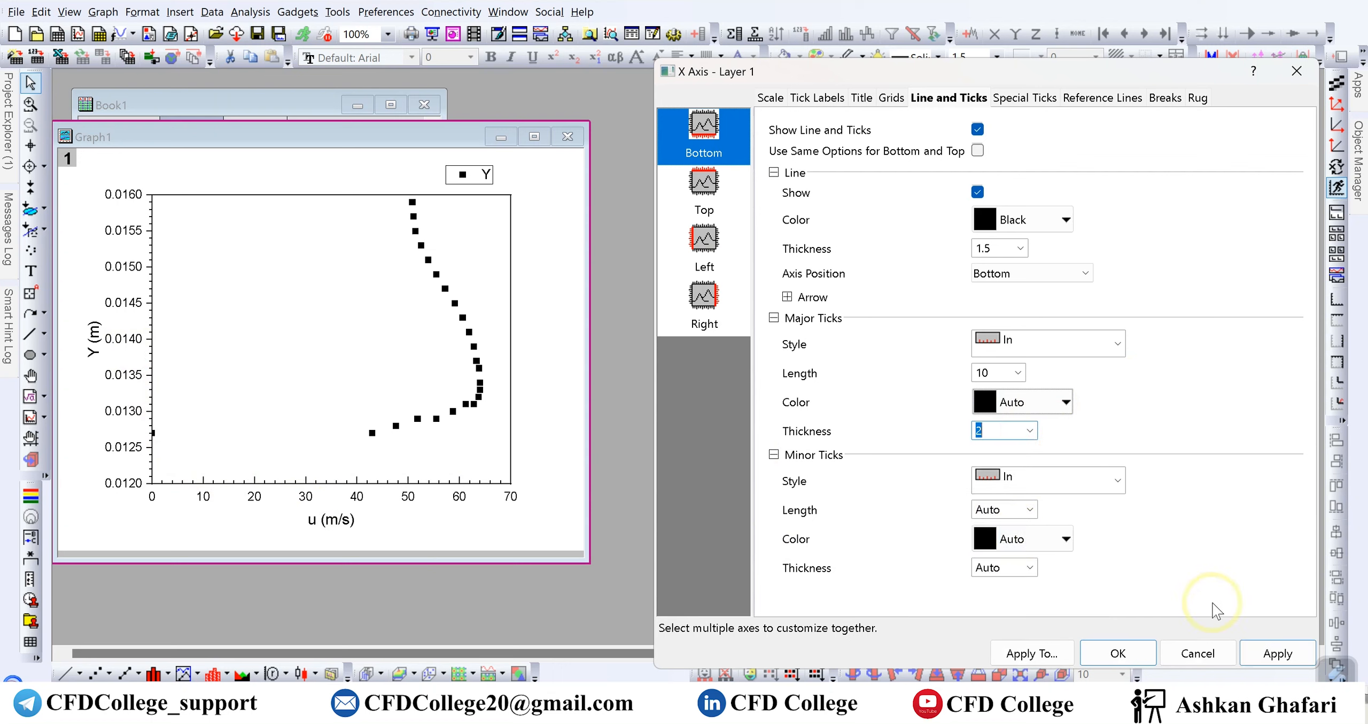
pyautogui.click(1266, 647)
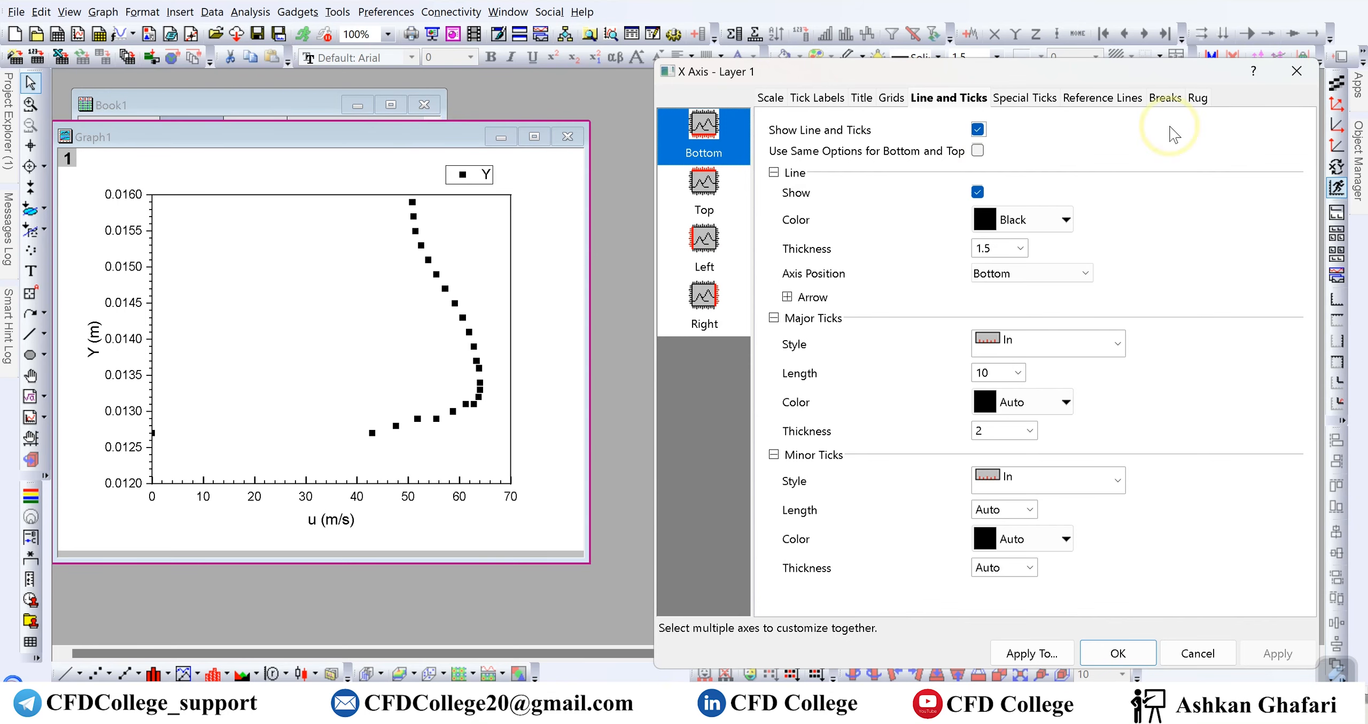
pyautogui.click(1197, 657)
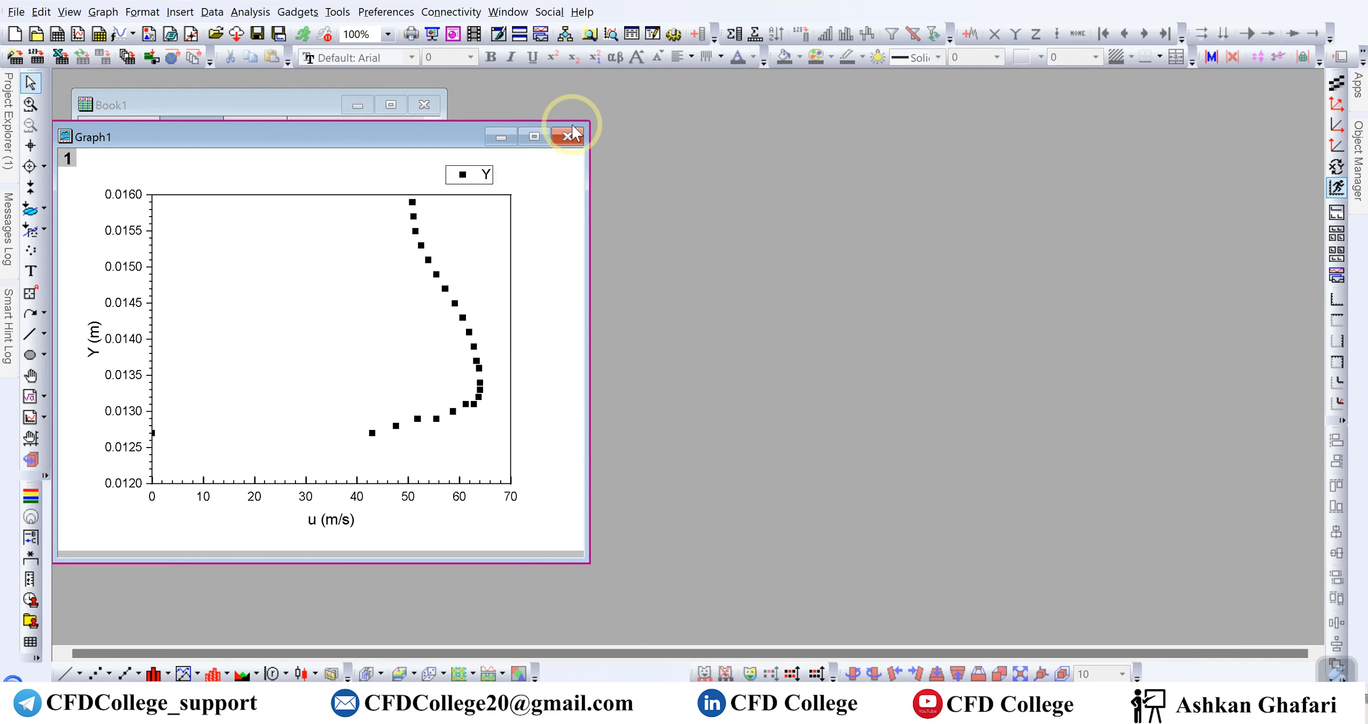
# - Shrink the graph window and reposition it so that it partly overlaps the Book1 worksheet
pyautogui.moveTo(519, 134); pyautogui.dragTo(700, 123)
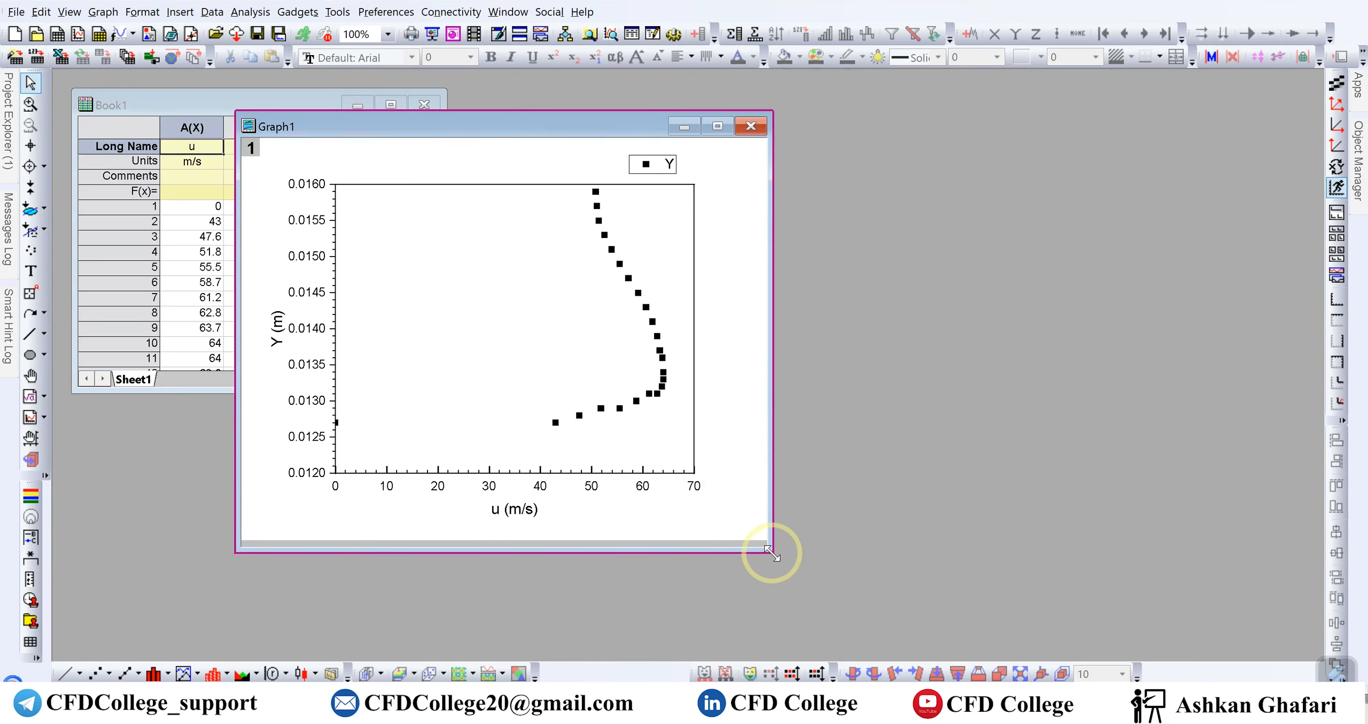
pyautogui.moveTo(772, 553); pyautogui.dragTo(641, 453)
pyautogui.moveTo(436, 122); pyautogui.dragTo(336, 152)
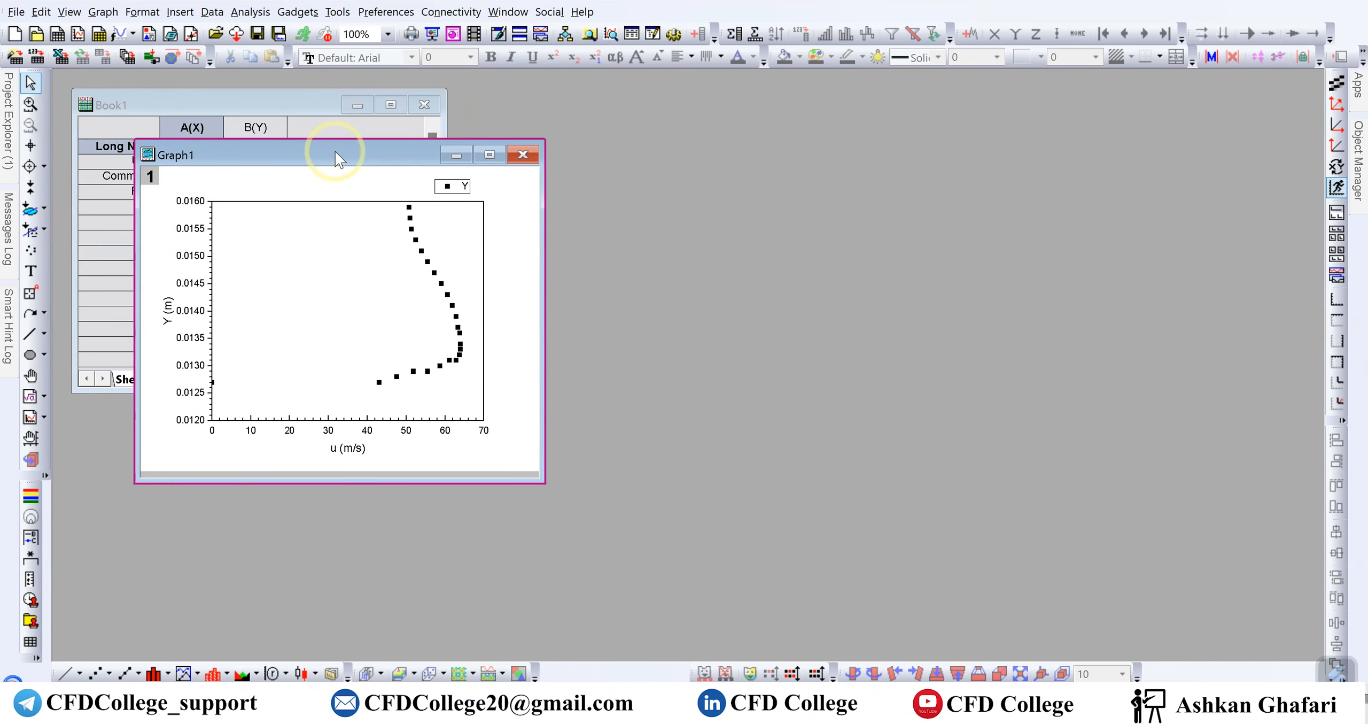
pyautogui.moveTo(351, 480); pyautogui.dragTo(351, 475)
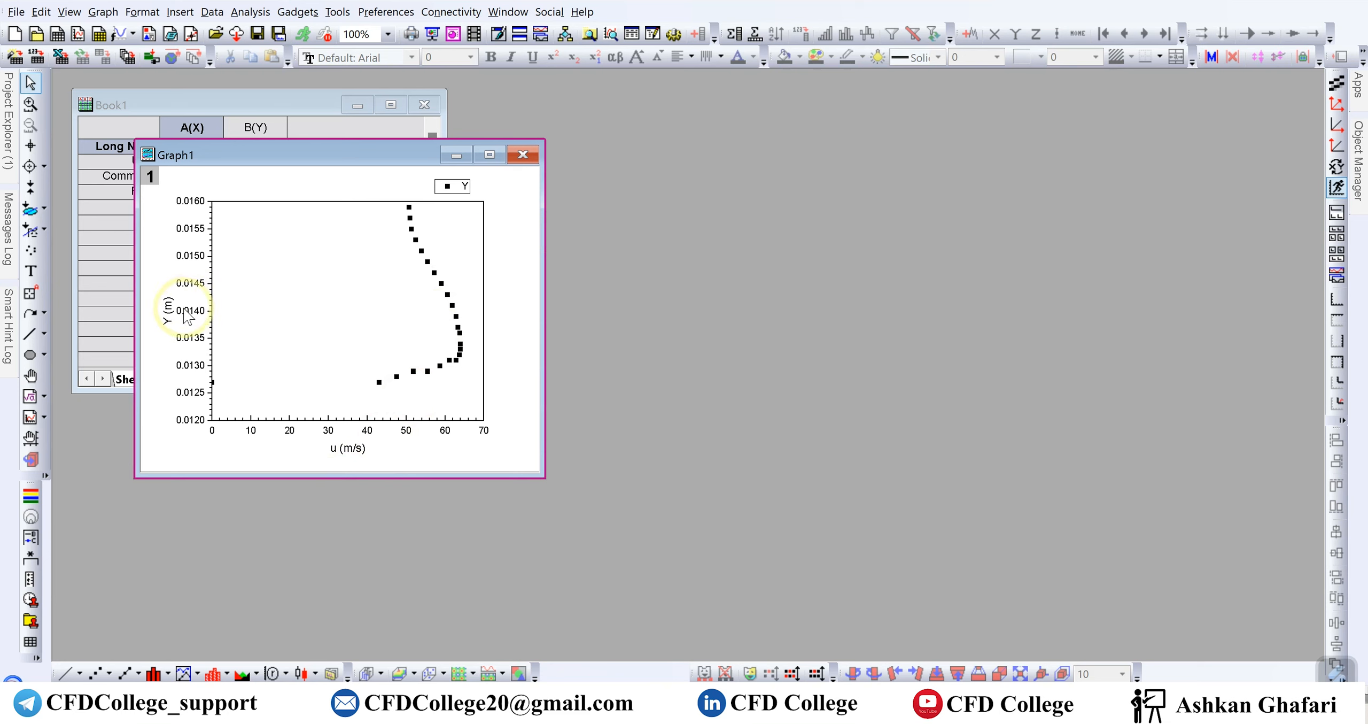
pyautogui.doubleClick(213, 348)
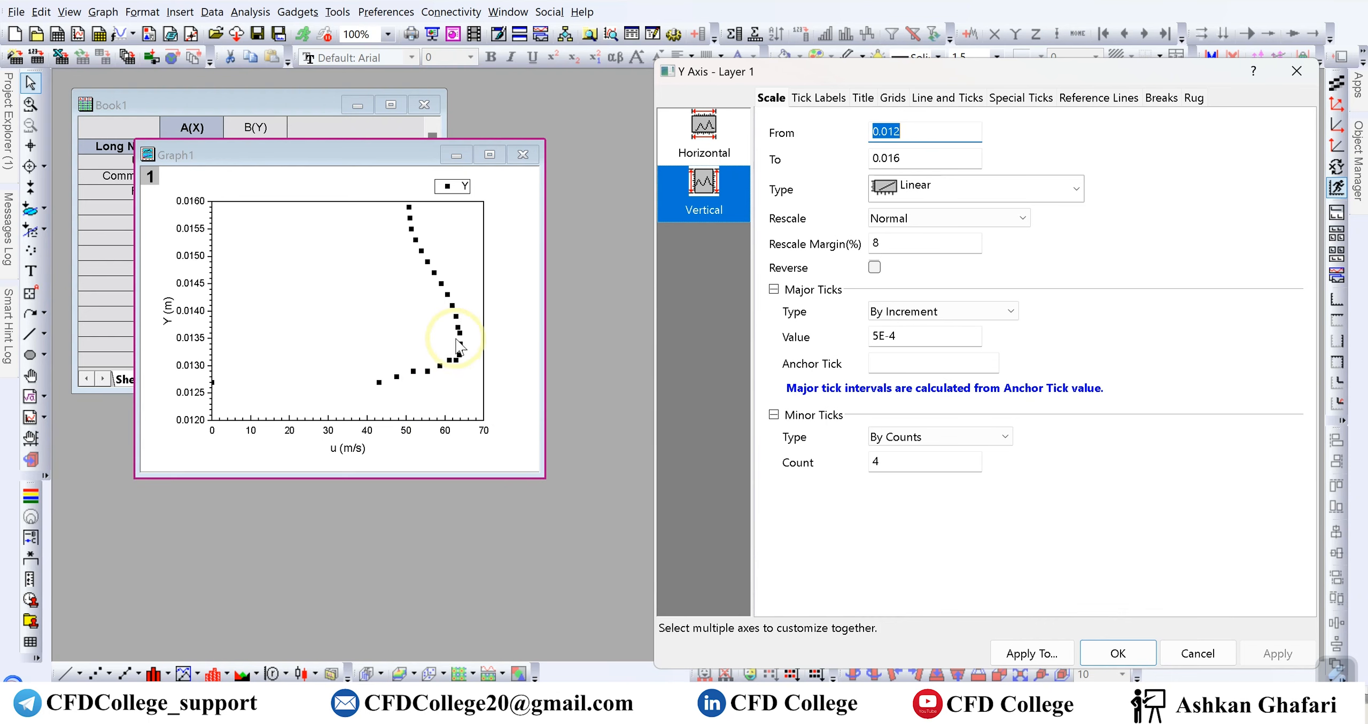
pyautogui.click(493, 156)
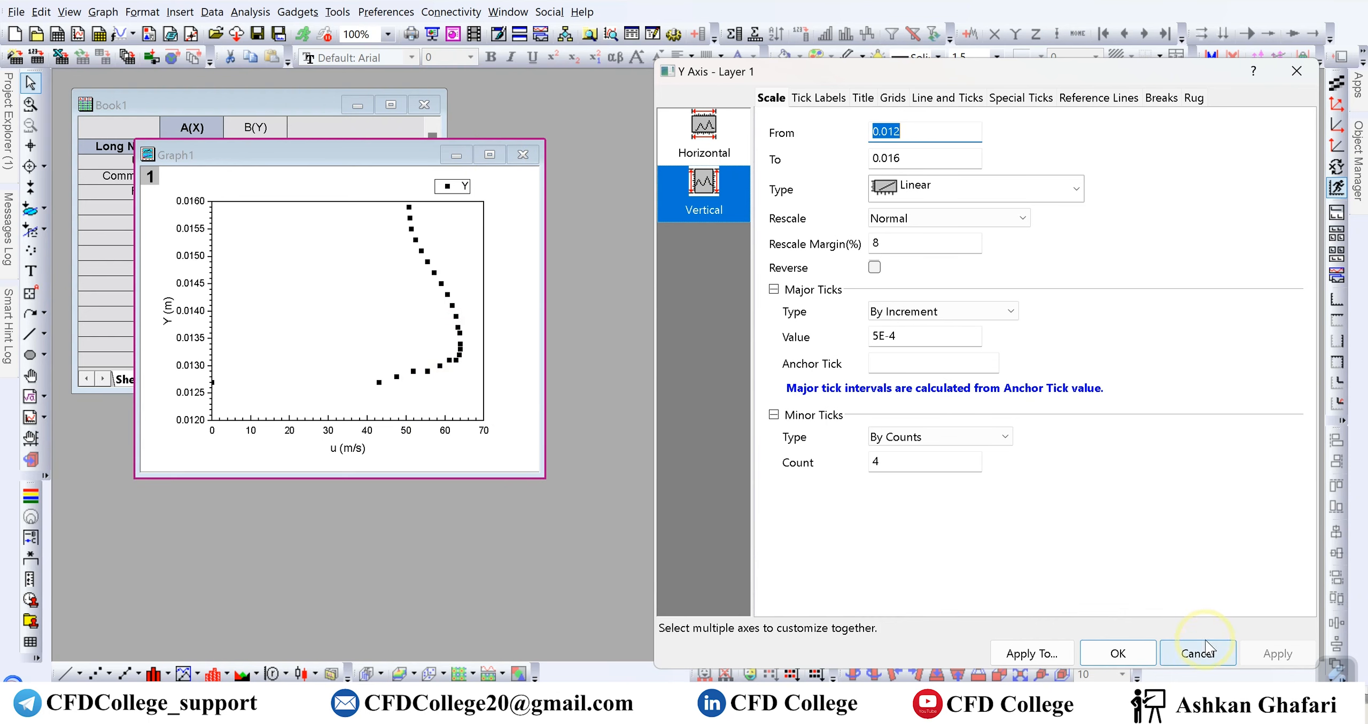
pyautogui.click(1200, 651)
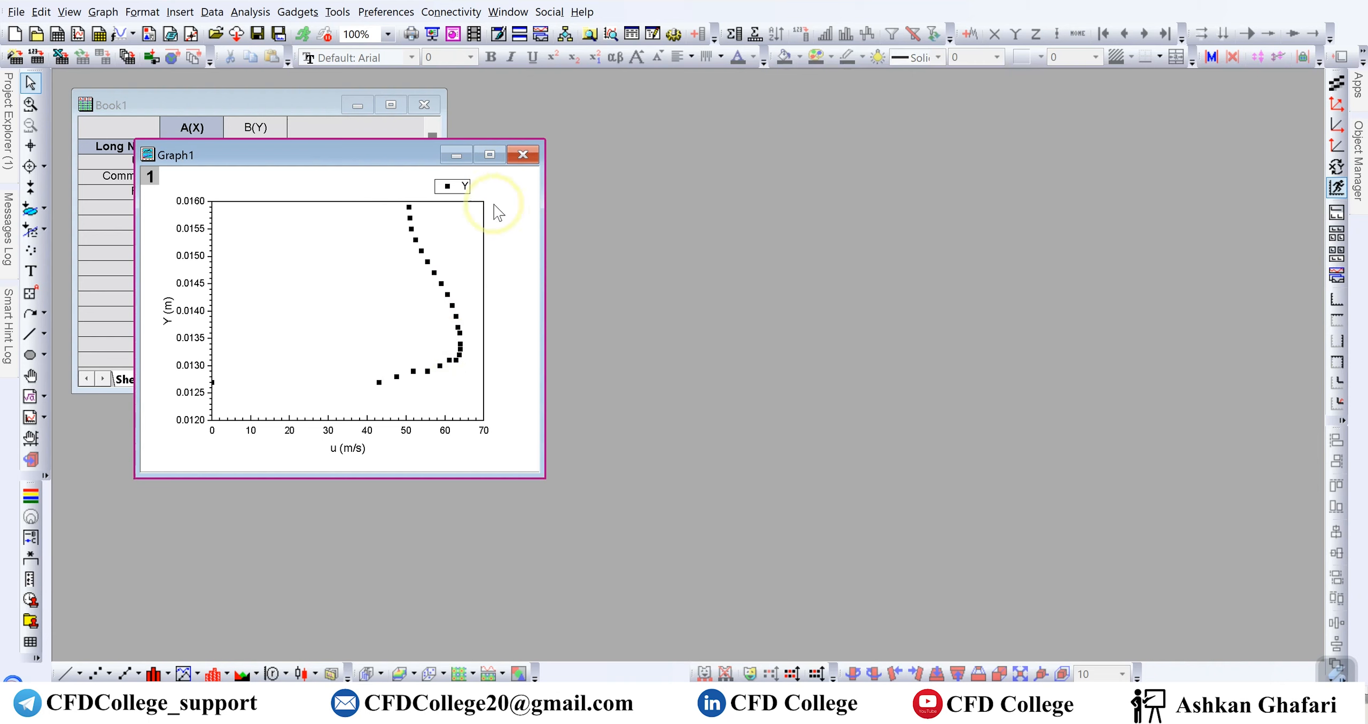
# - Maximize the graph window to examine the plotted profile at full size, and restore it to its smaller size
pyautogui.click(489, 155)
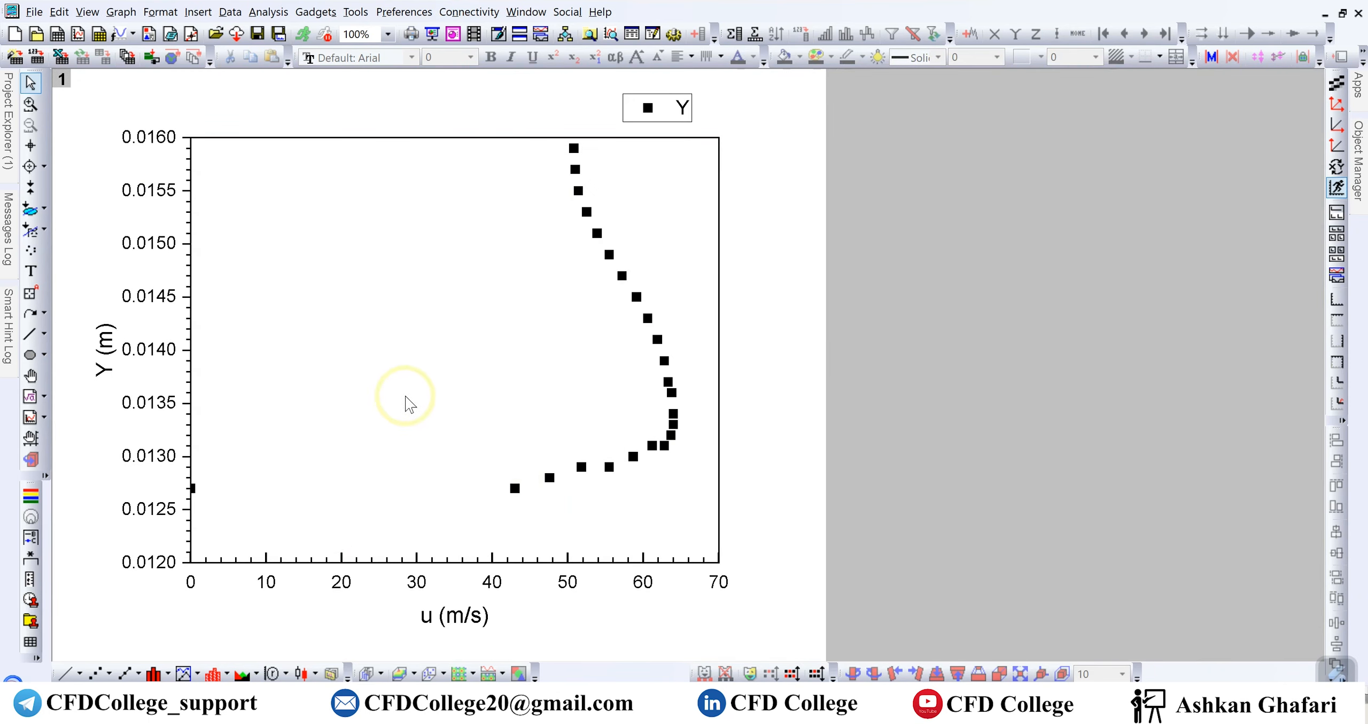
pyautogui.click(1343, 12)
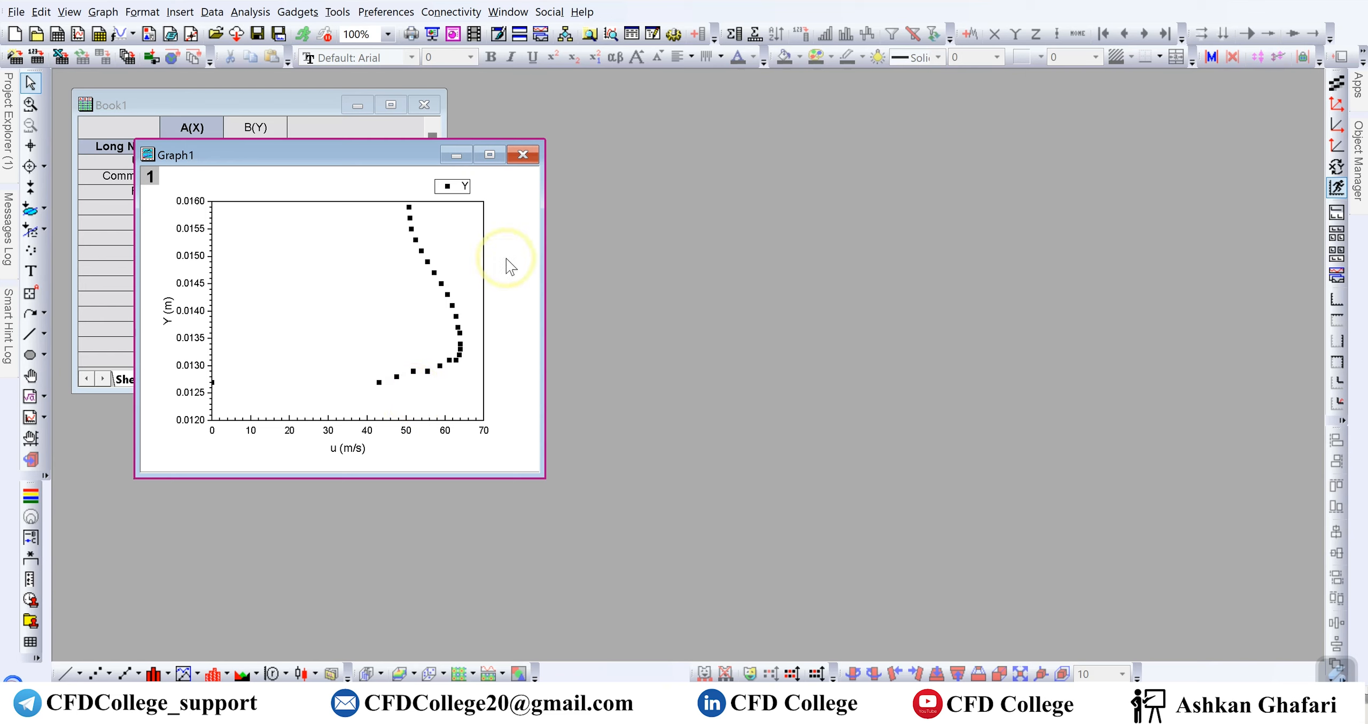
pyautogui.click(489, 156)
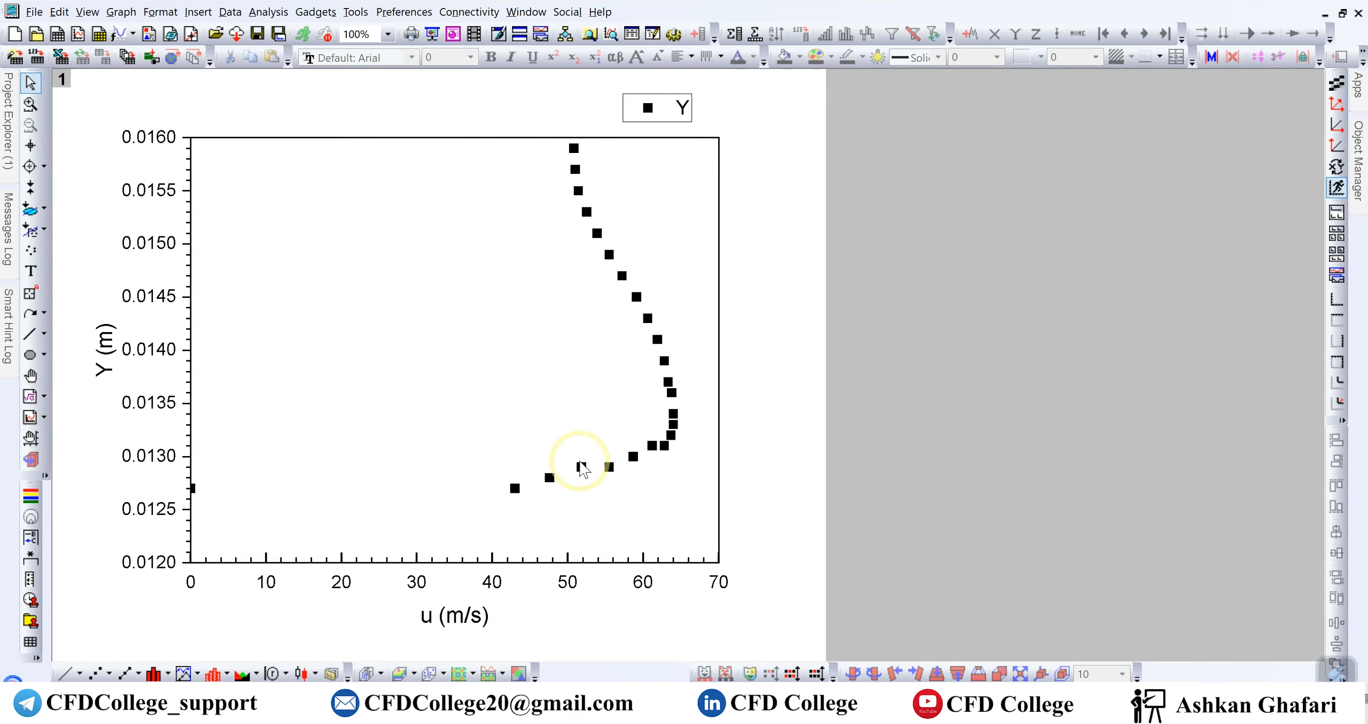
pyautogui.click(1342, 14)
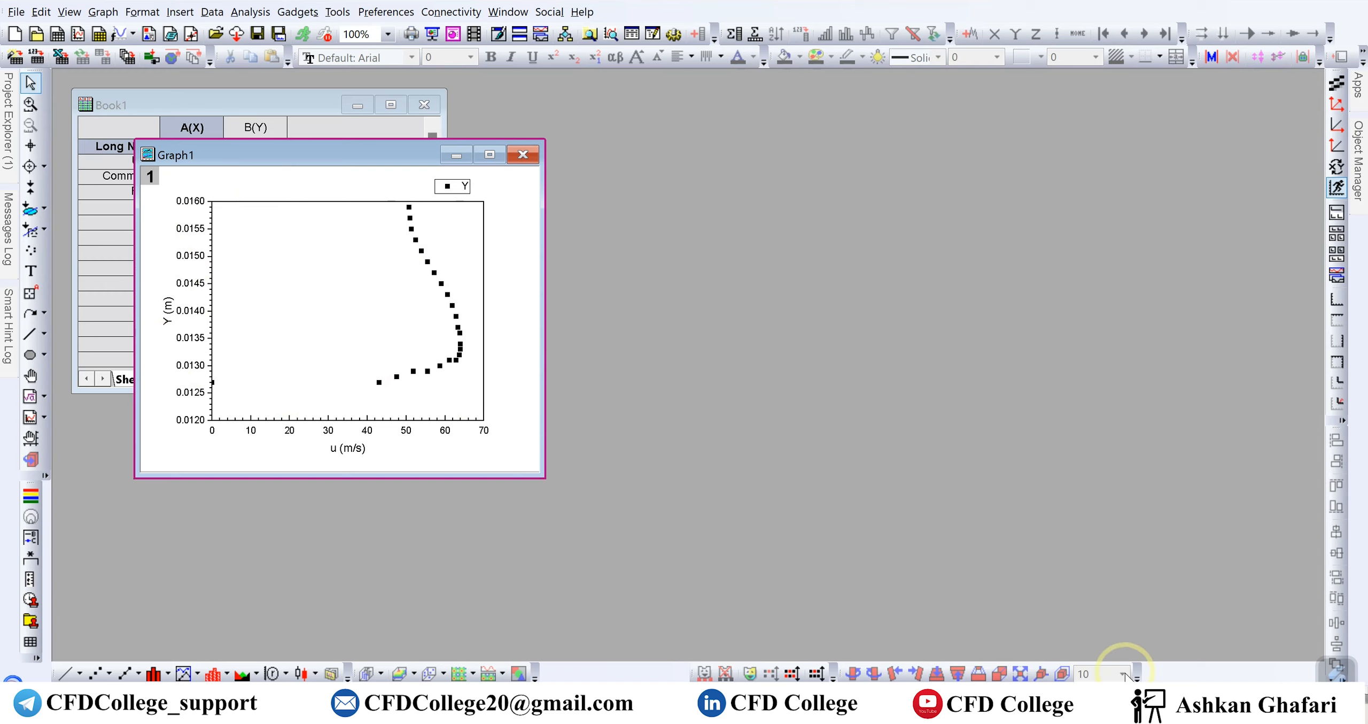
# - Open the axis settings of the graph's left Y axis and bring up its title options
pyautogui.click(1138, 696)
pyautogui.click(391, 251)
pyautogui.click(215, 299)
pyautogui.doubleClick(215, 299)
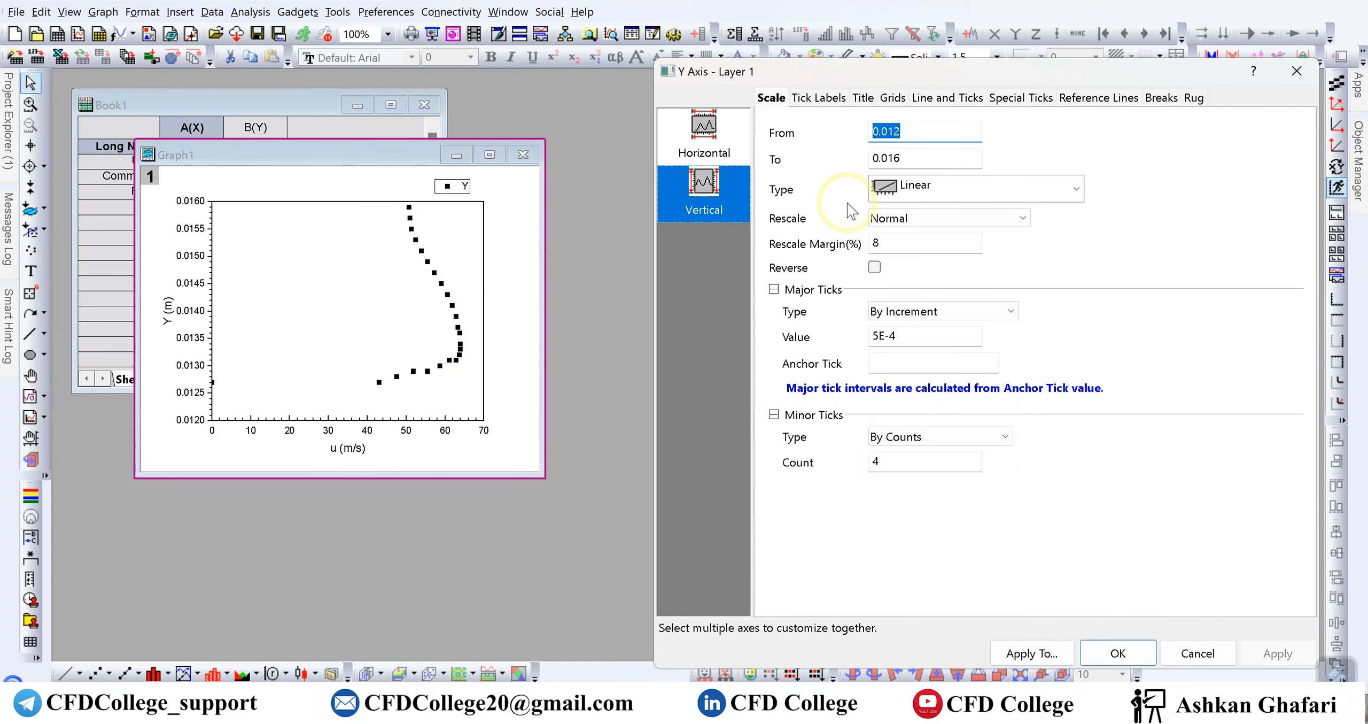
pyautogui.click(962, 98)
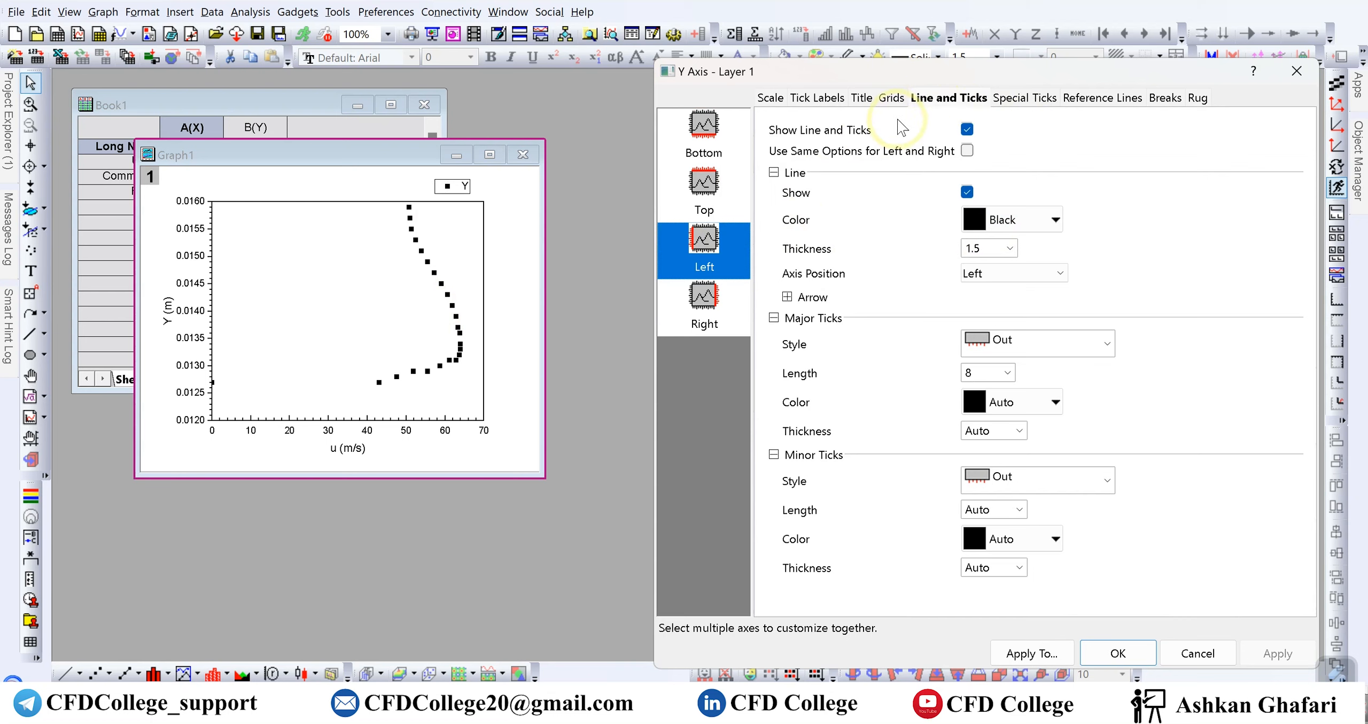
pyautogui.click(862, 105)
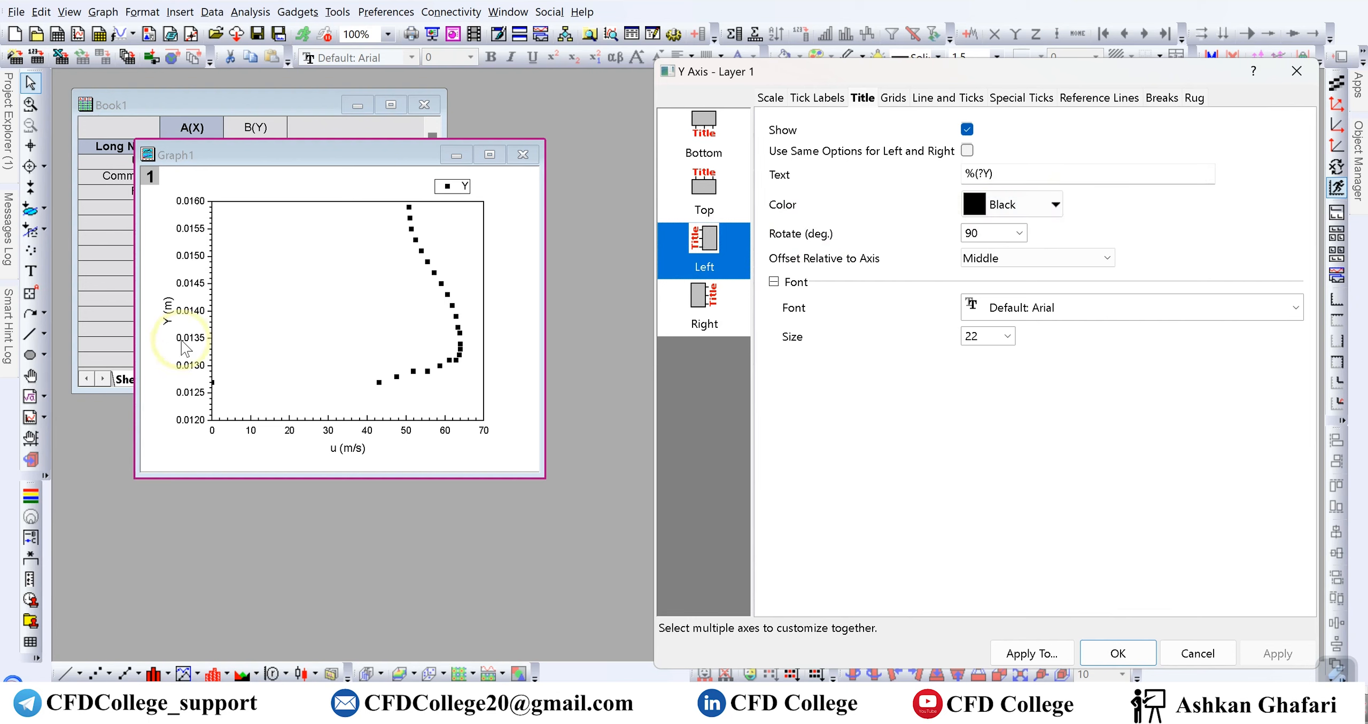
# - Enable the title on the right axis of the graph and apply the change
pyautogui.click(734, 140)
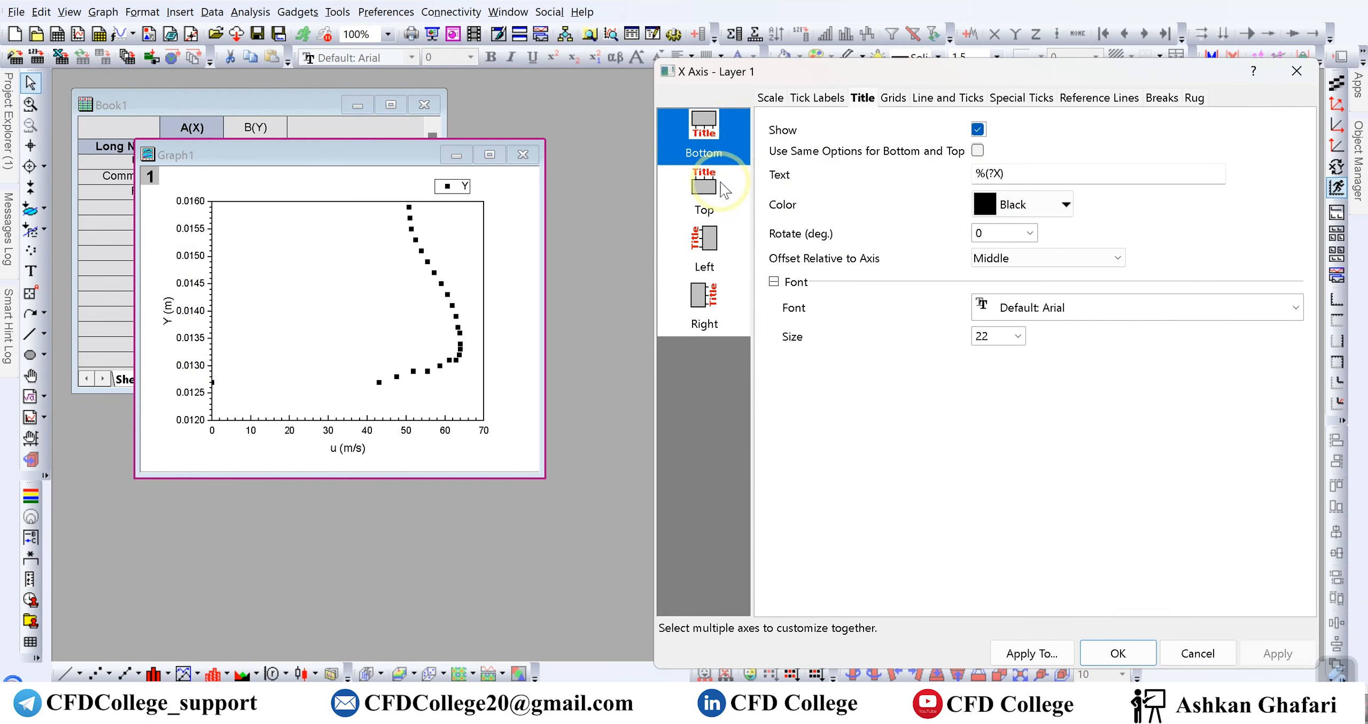
pyautogui.click(719, 199)
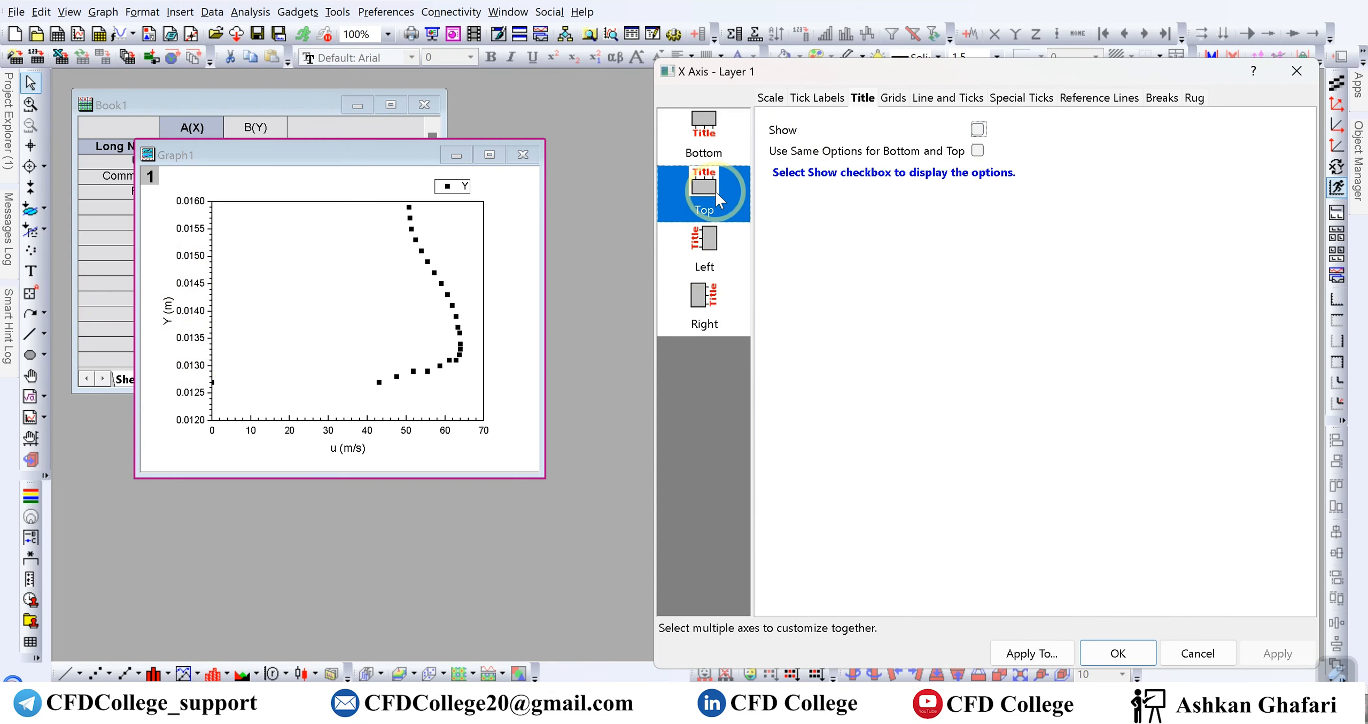
pyautogui.click(713, 324)
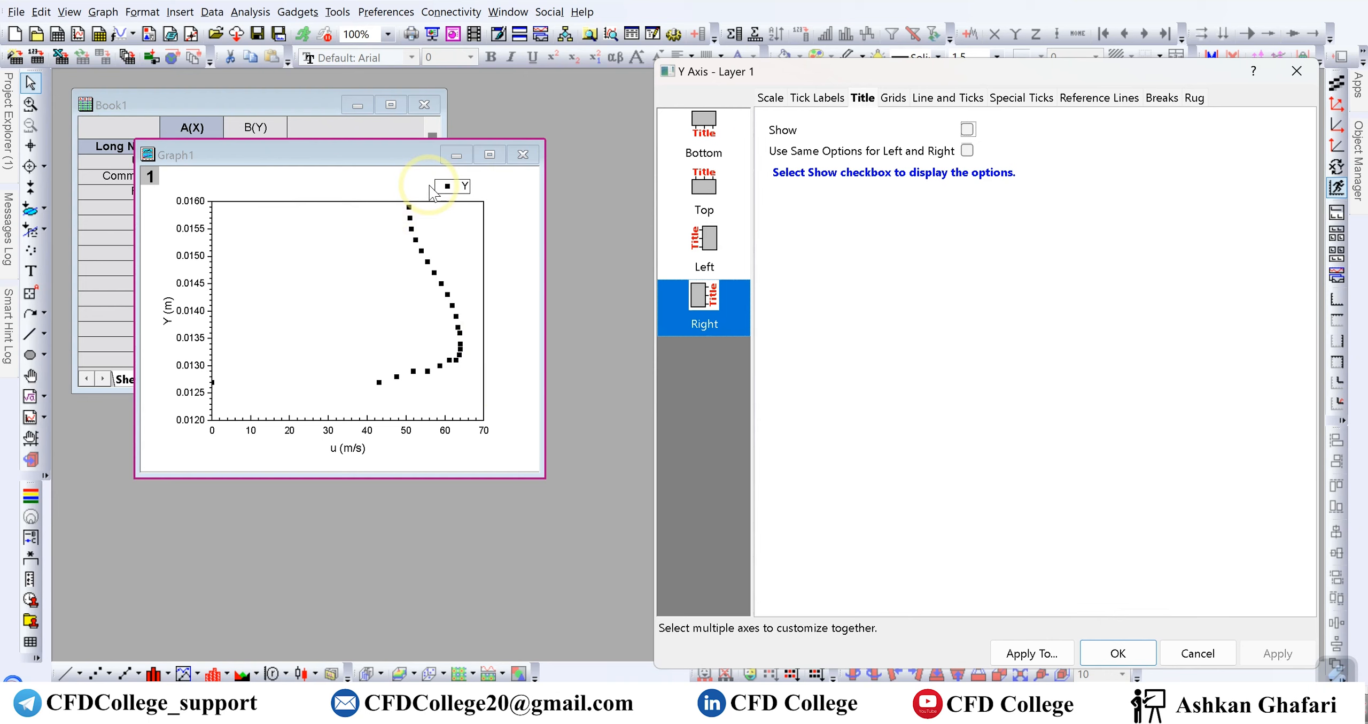
pyautogui.click(968, 129)
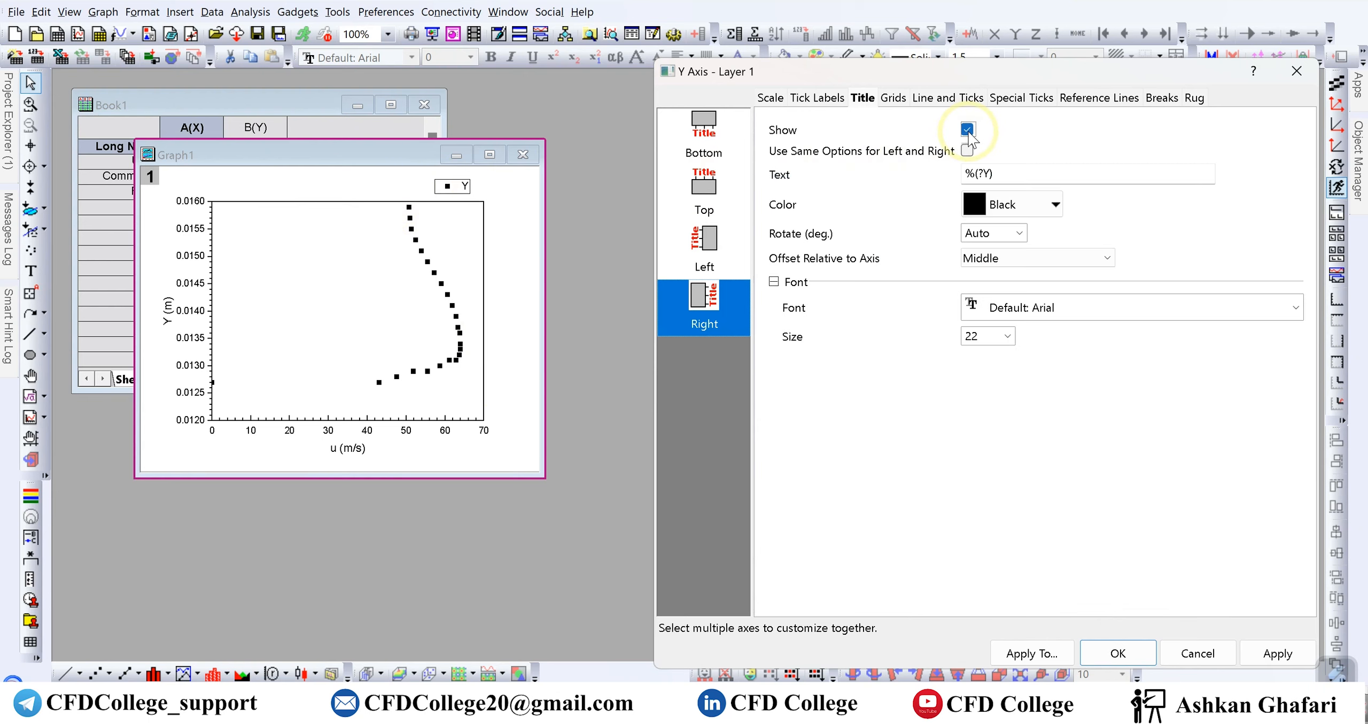
pyautogui.click(1262, 658)
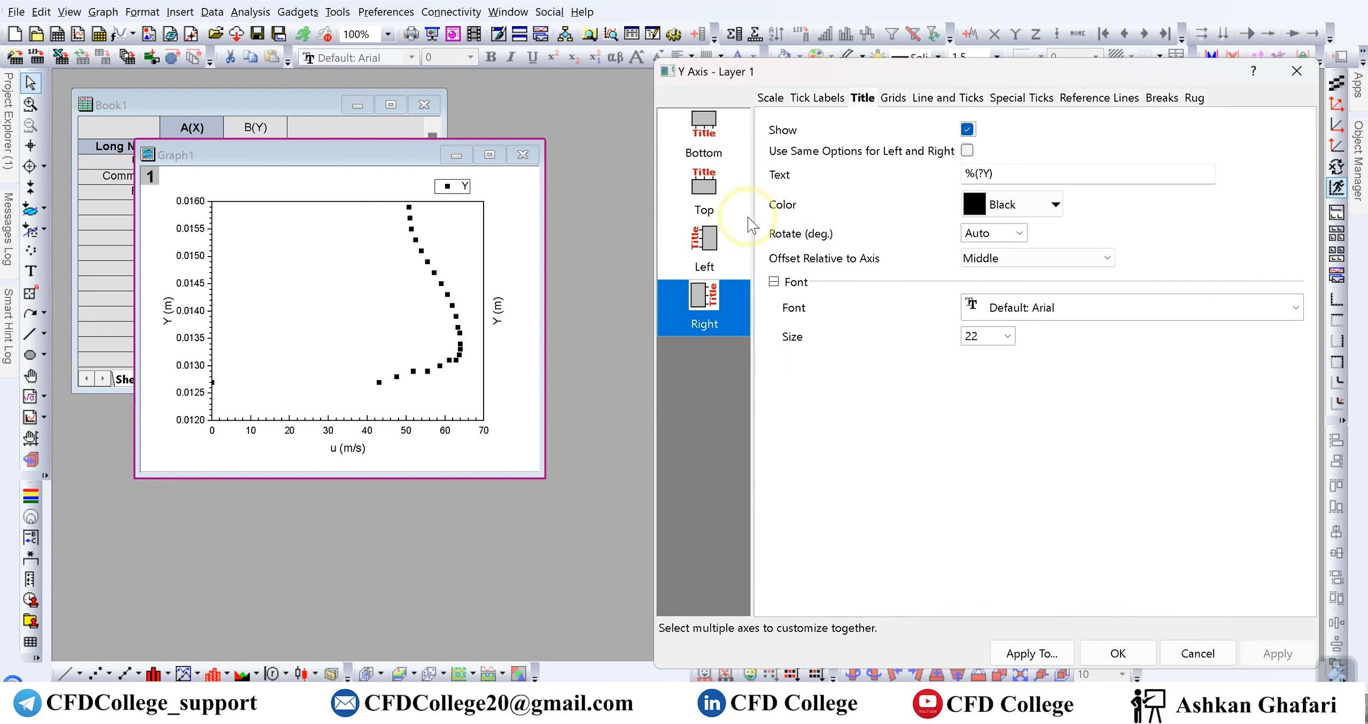
# - Color the bottom axis title red and apply the change
pyautogui.click(710, 137)
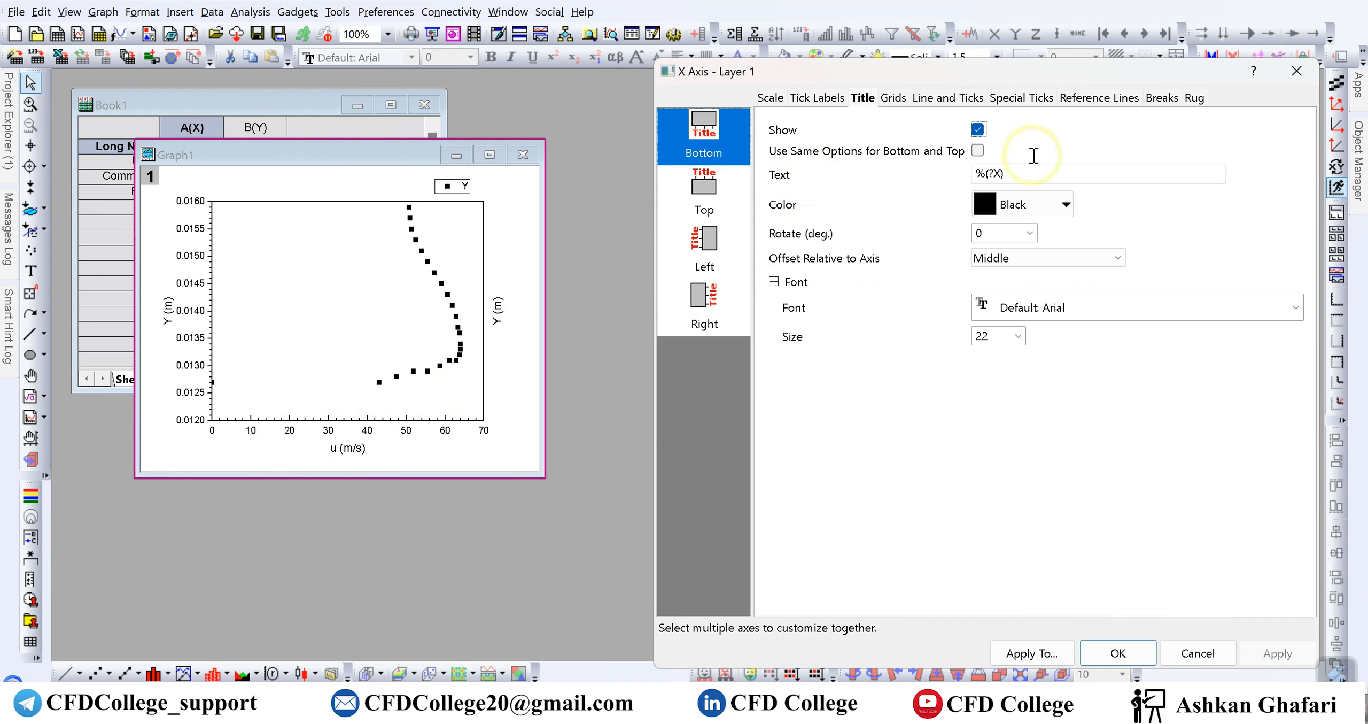
pyautogui.doubleClick(1011, 174)
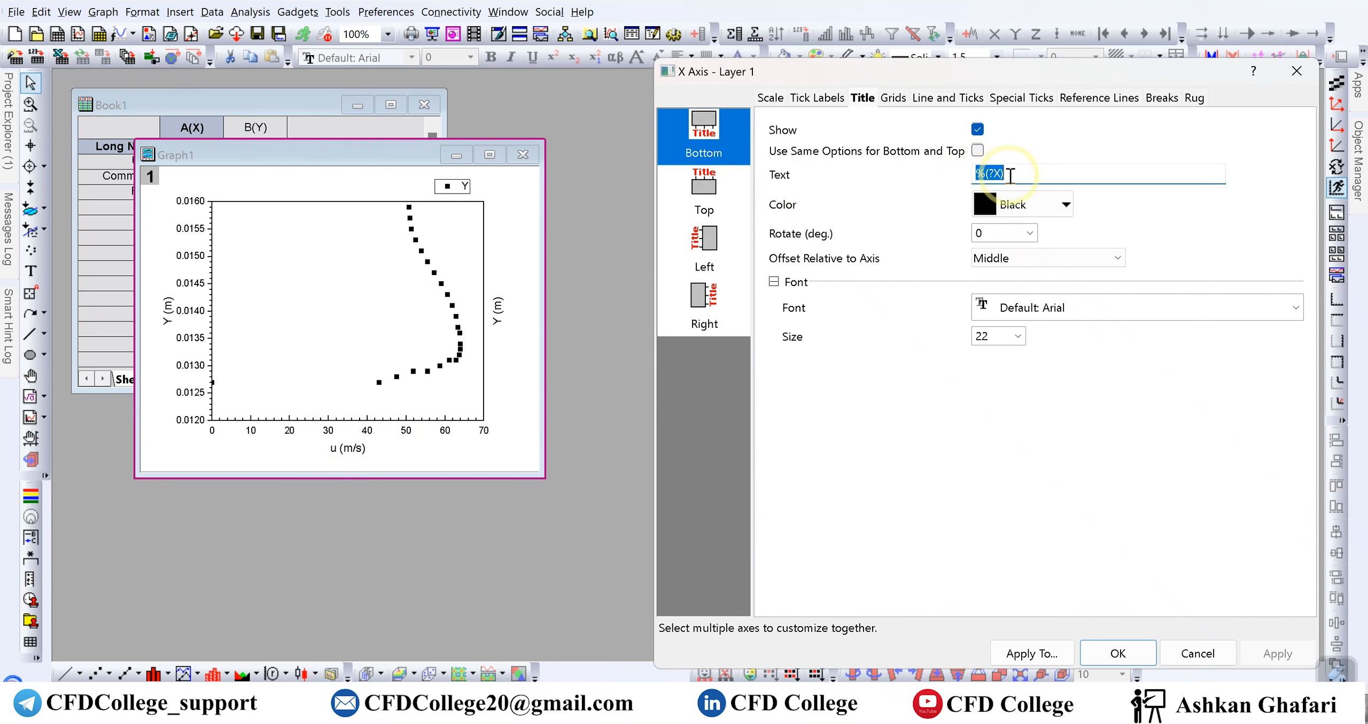
pyautogui.click(1038, 174)
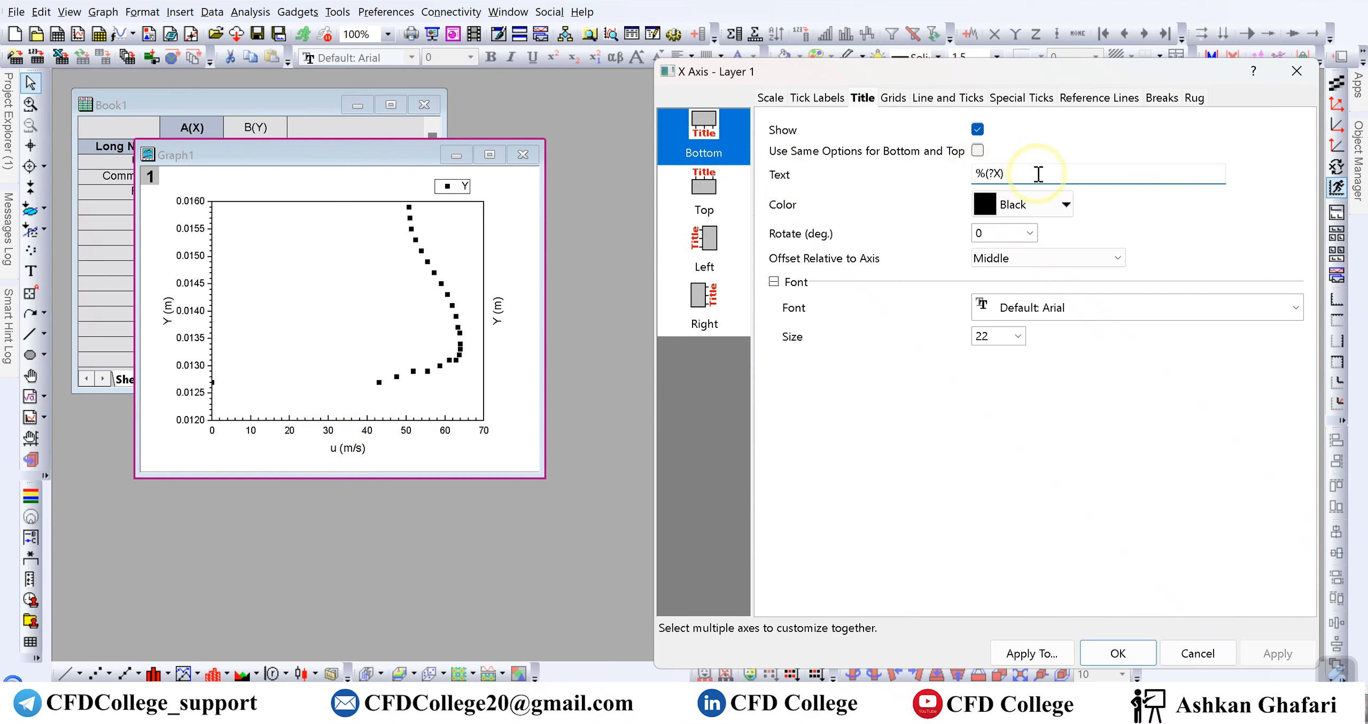
pyautogui.click(343, 160)
pyautogui.moveTo(1025, 179); pyautogui.dragTo(889, 178)
pyautogui.click(889, 178)
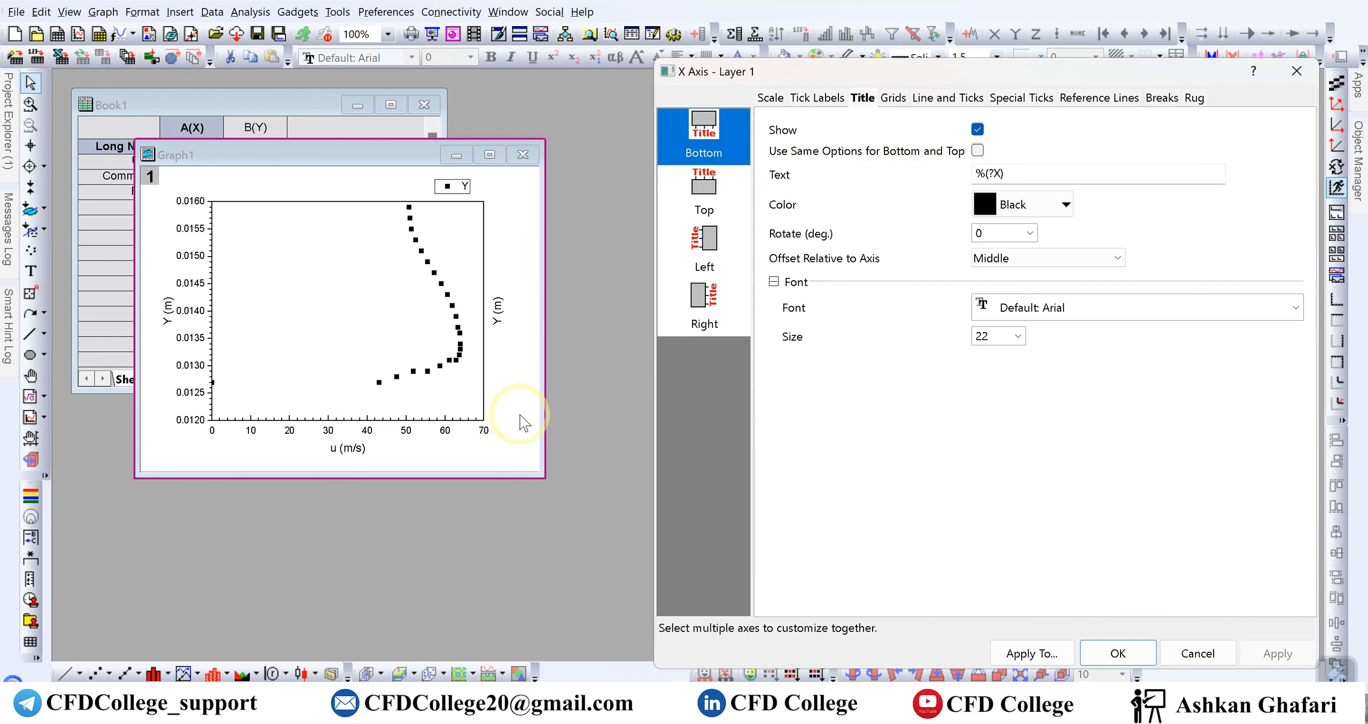
pyautogui.click(1052, 208)
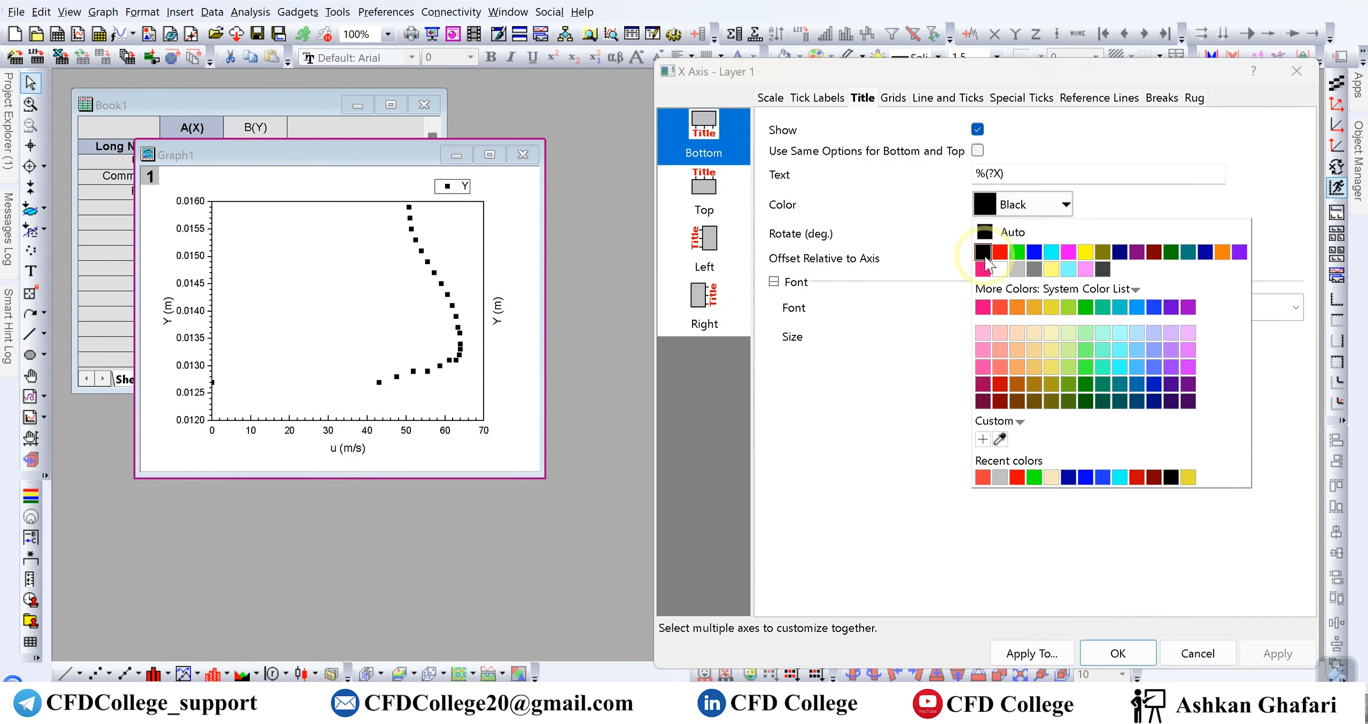
pyautogui.click(1000, 251)
pyautogui.click(1272, 653)
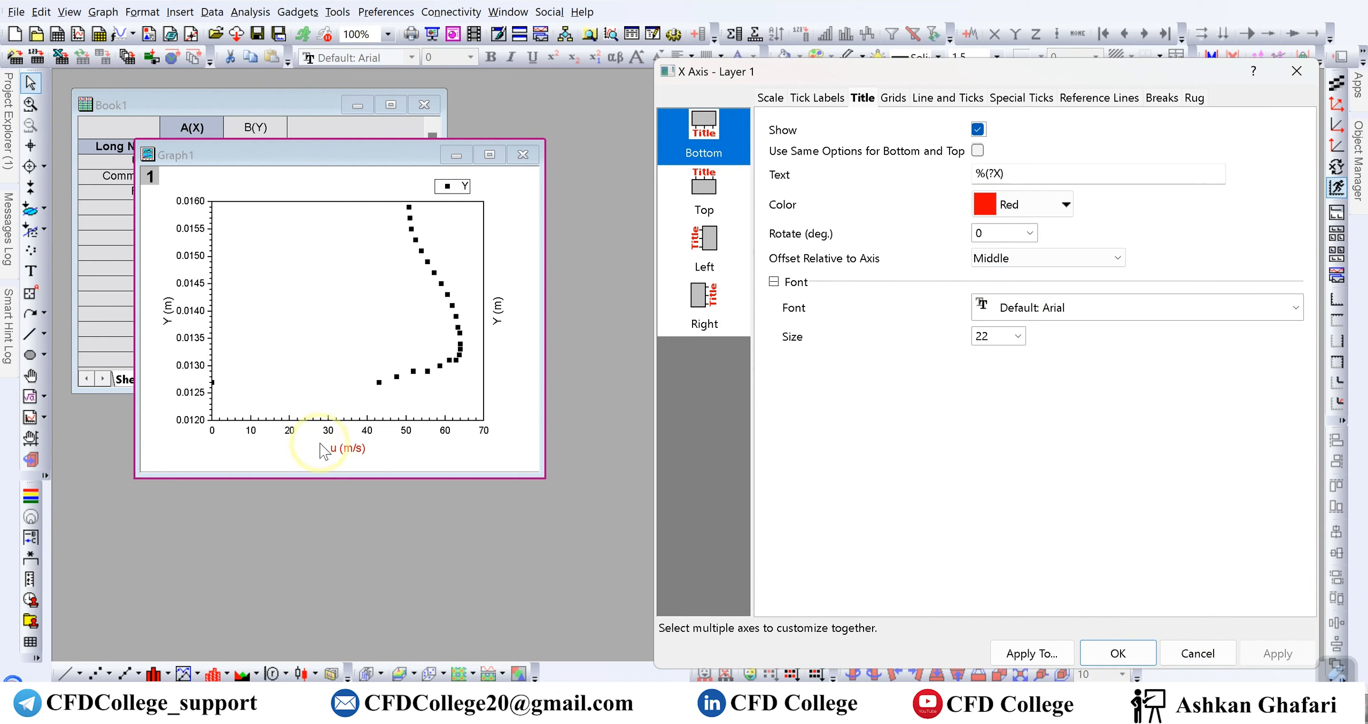
# - Try rotating the bottom axis title by 45 degrees and apply it
pyautogui.click(1029, 233)
pyautogui.click(993, 284)
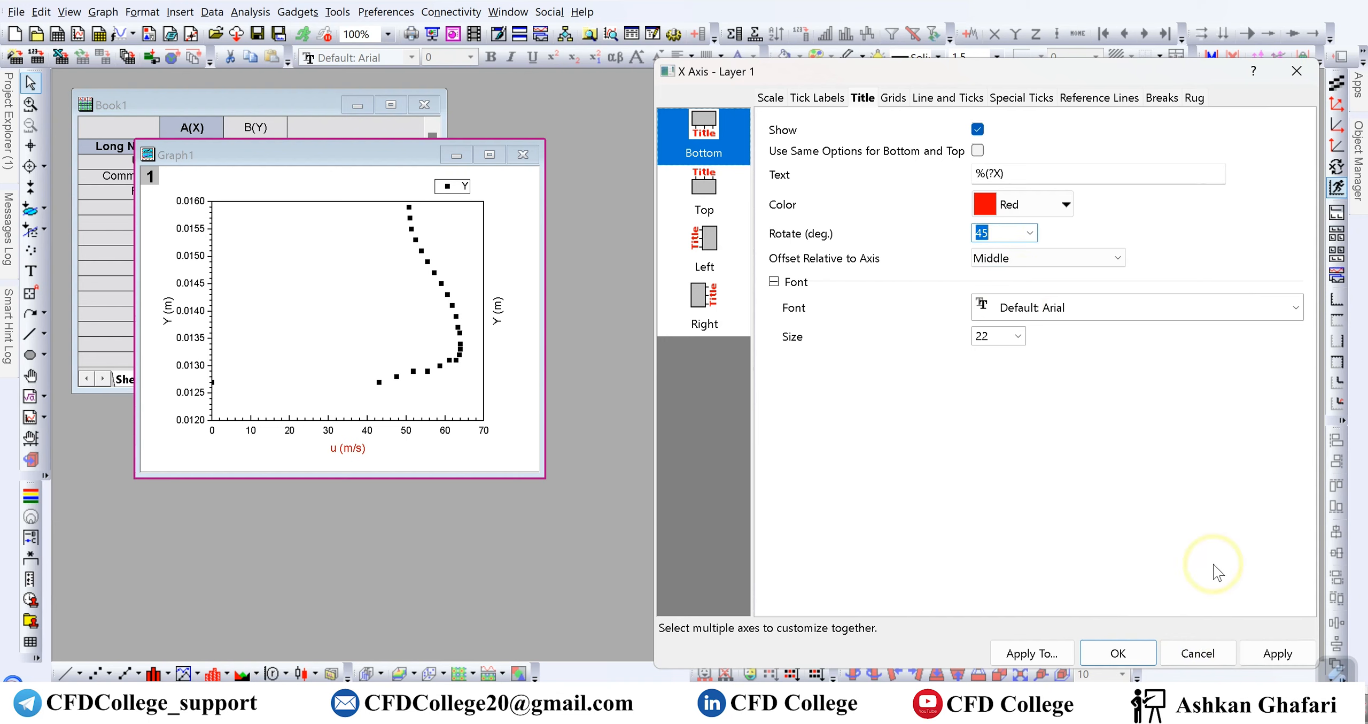
pyautogui.click(1263, 662)
# - Set the rotation of the bottom axis title to Auto and apply it
pyautogui.click(1030, 233)
pyautogui.click(994, 247)
pyautogui.click(1242, 642)
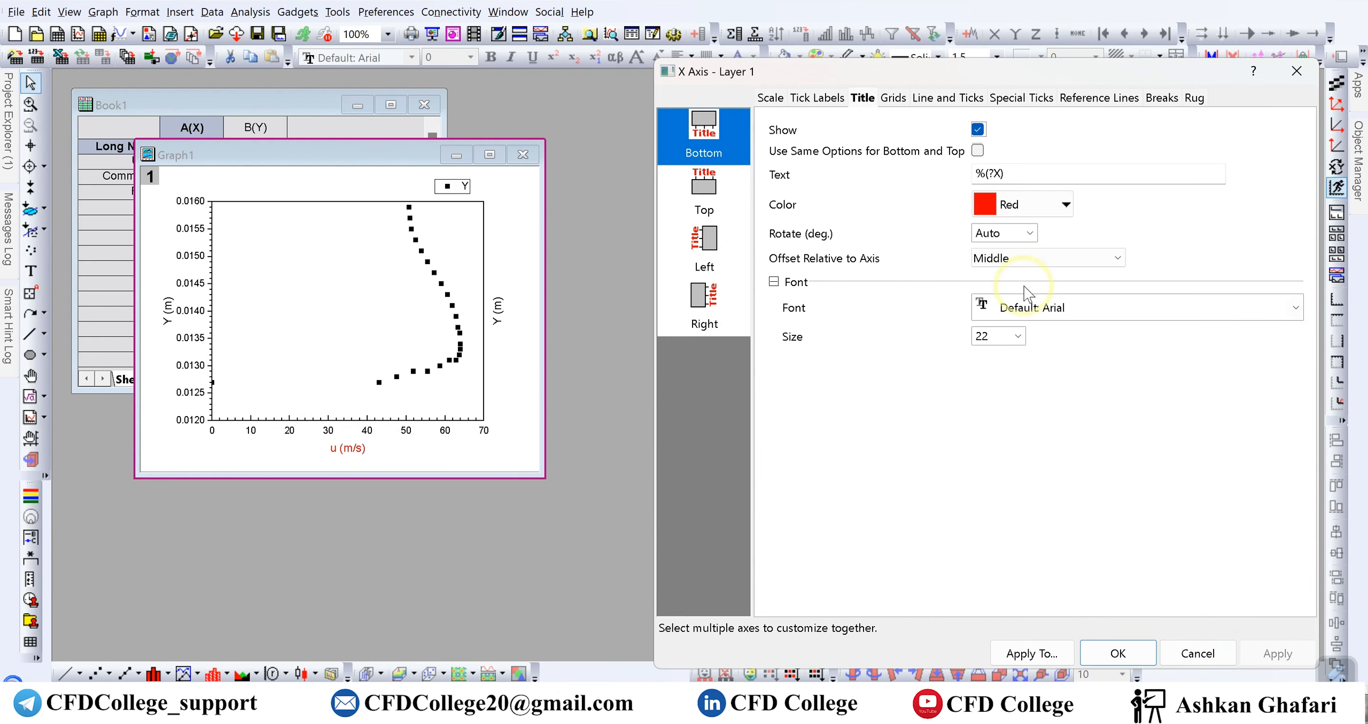
# - Try the bottom axis title offsets Begin from Axis Begin and End at Axis End, and return the offset to Middle, applying each
pyautogui.click(1052, 257)
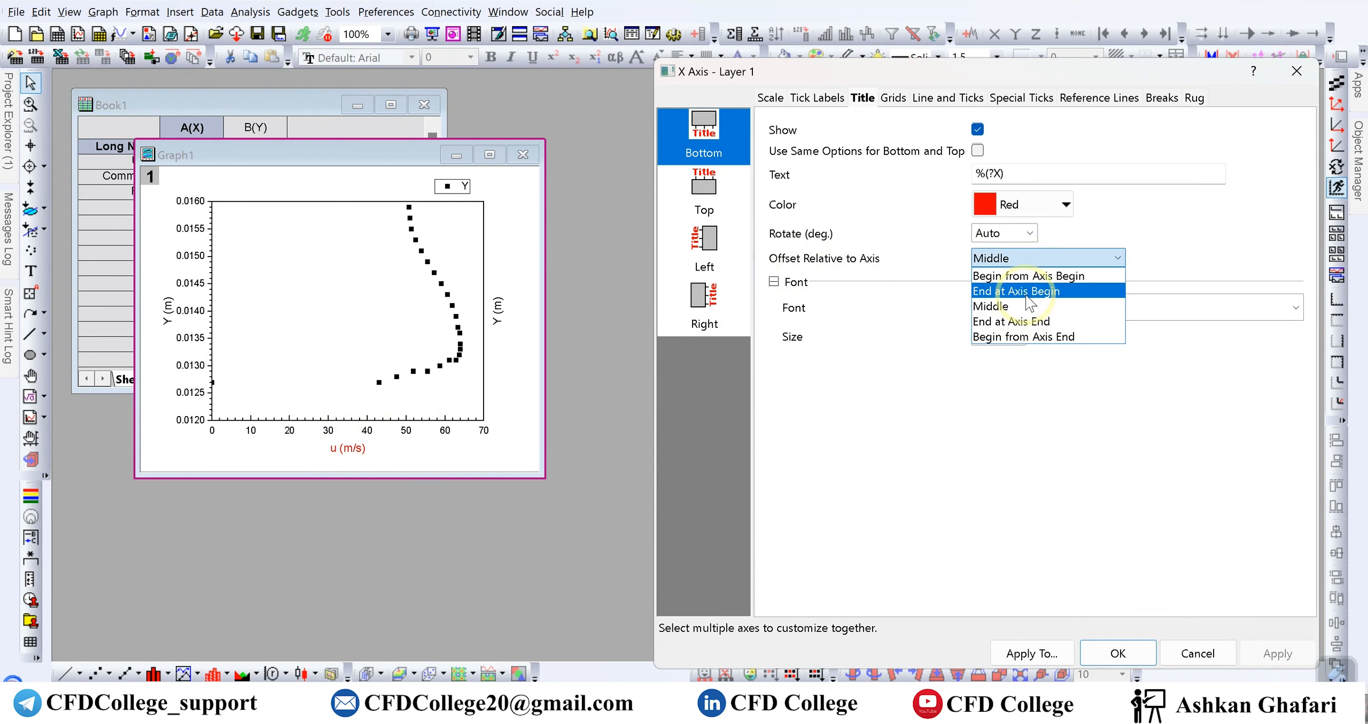
pyautogui.click(1031, 276)
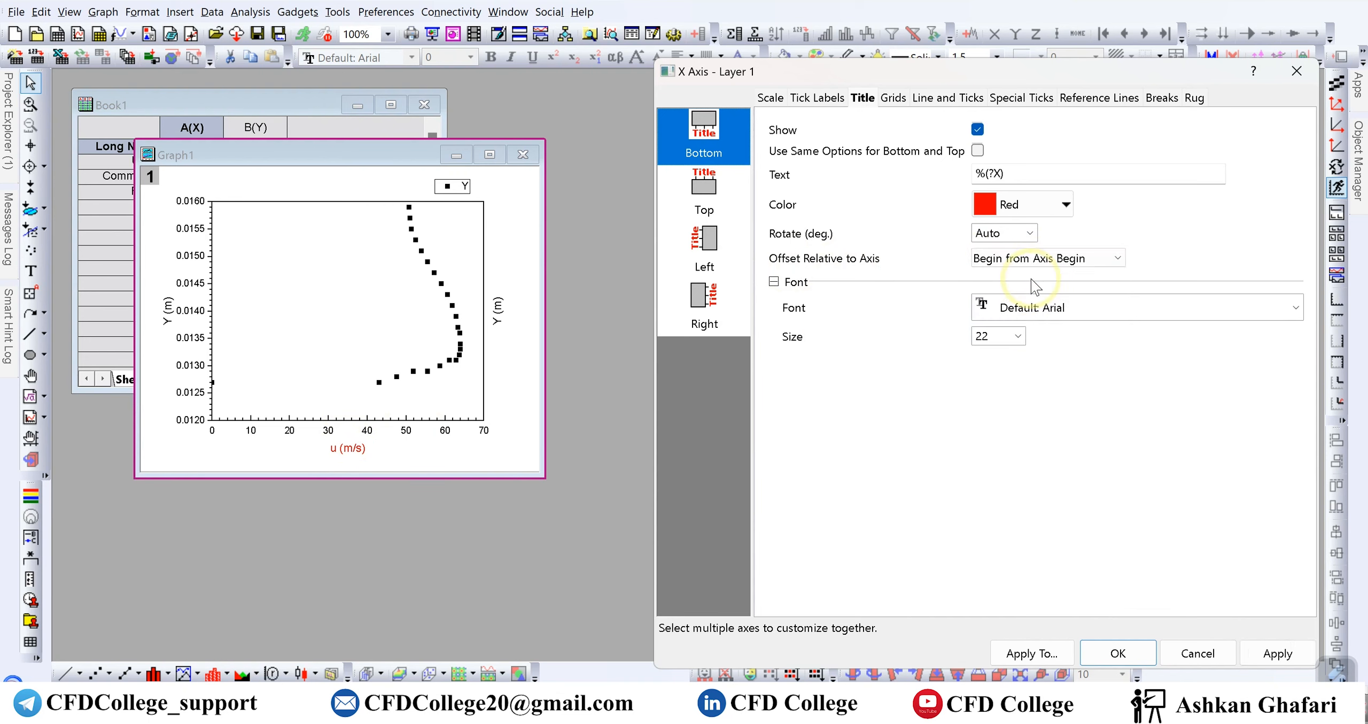
pyautogui.click(1250, 658)
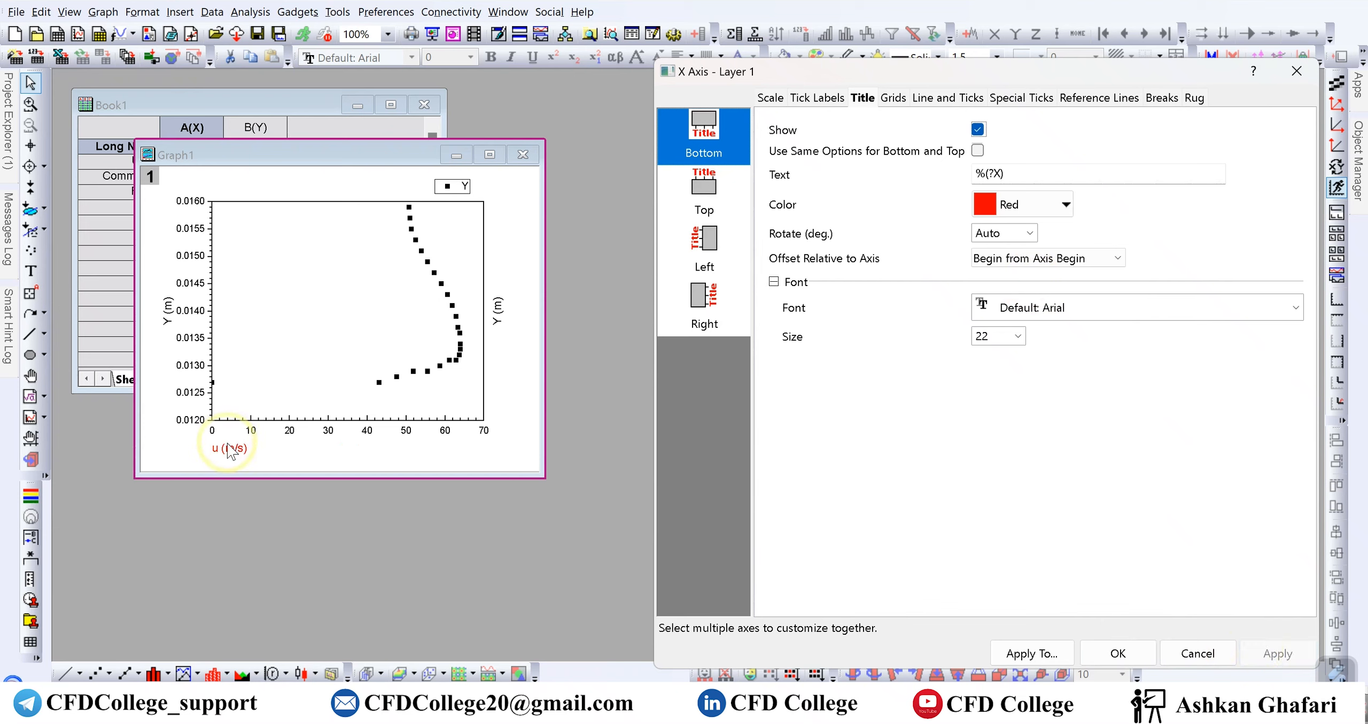
pyautogui.click(1069, 259)
pyautogui.click(1011, 322)
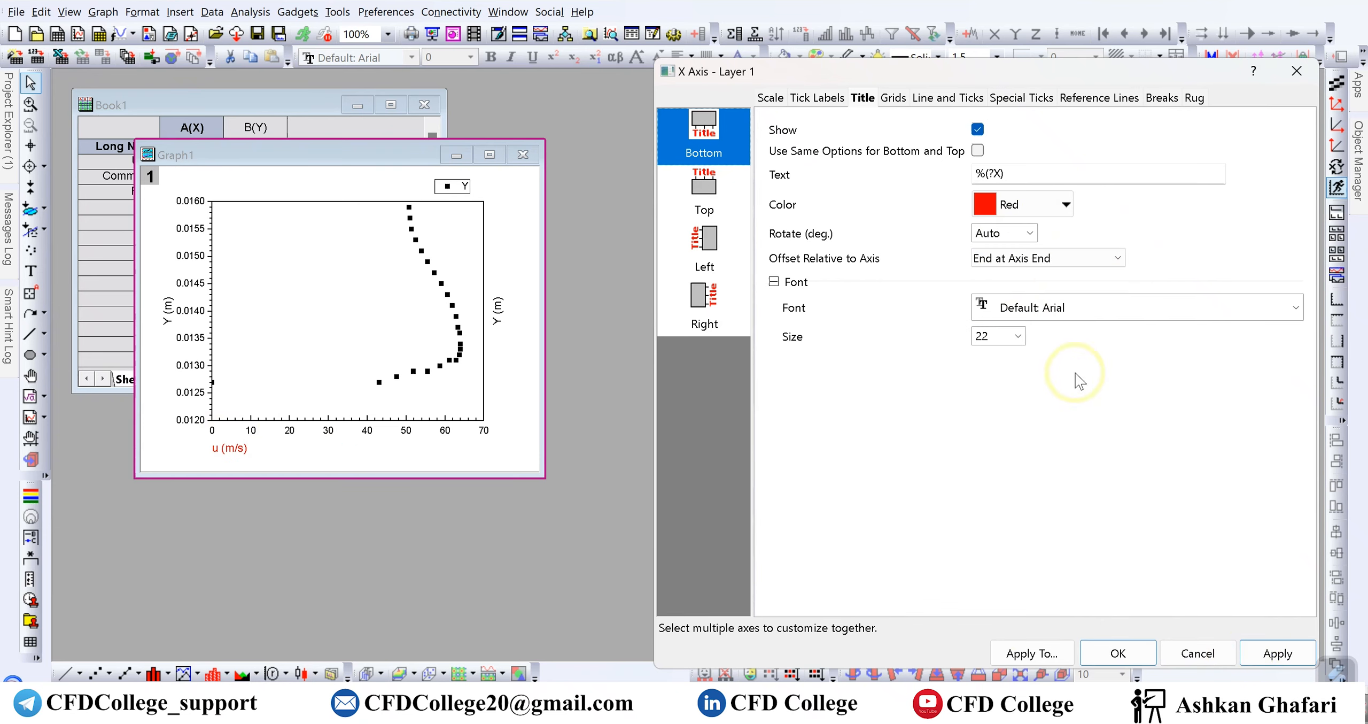
pyautogui.click(1277, 653)
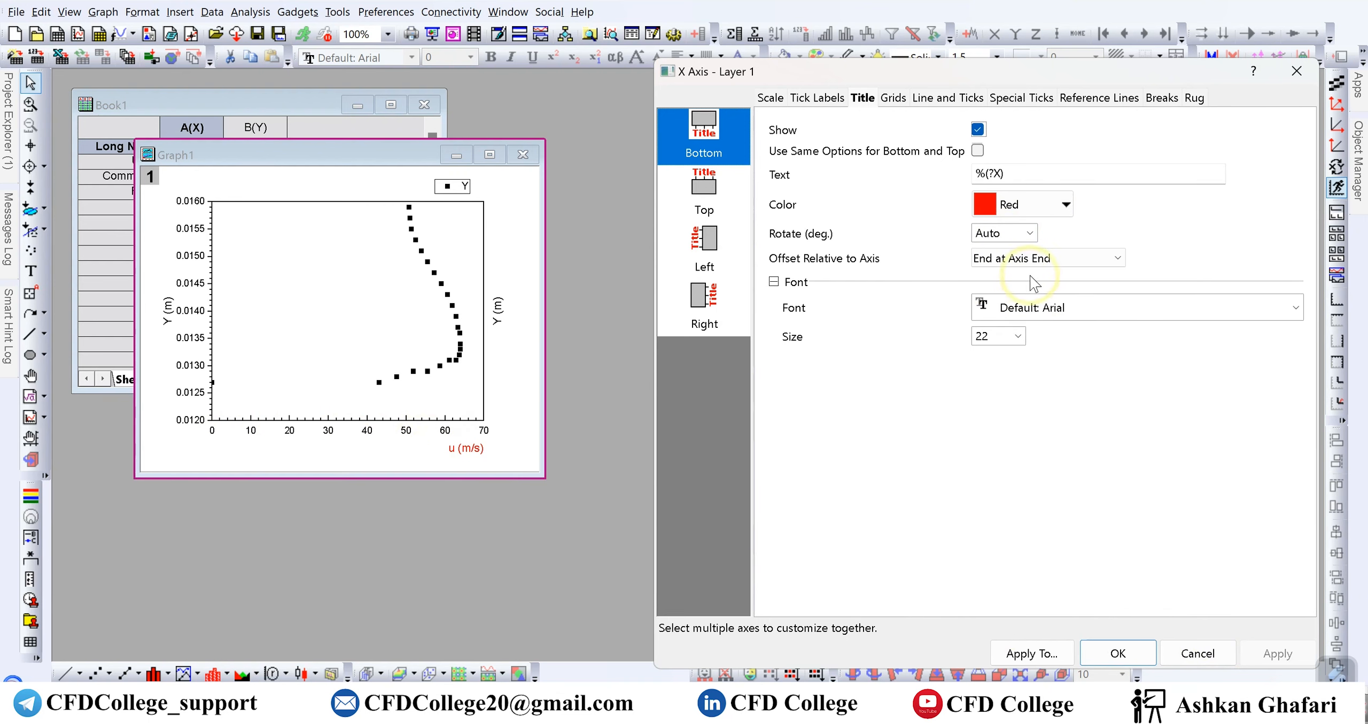
pyautogui.click(1027, 260)
pyautogui.click(1012, 310)
pyautogui.click(1276, 653)
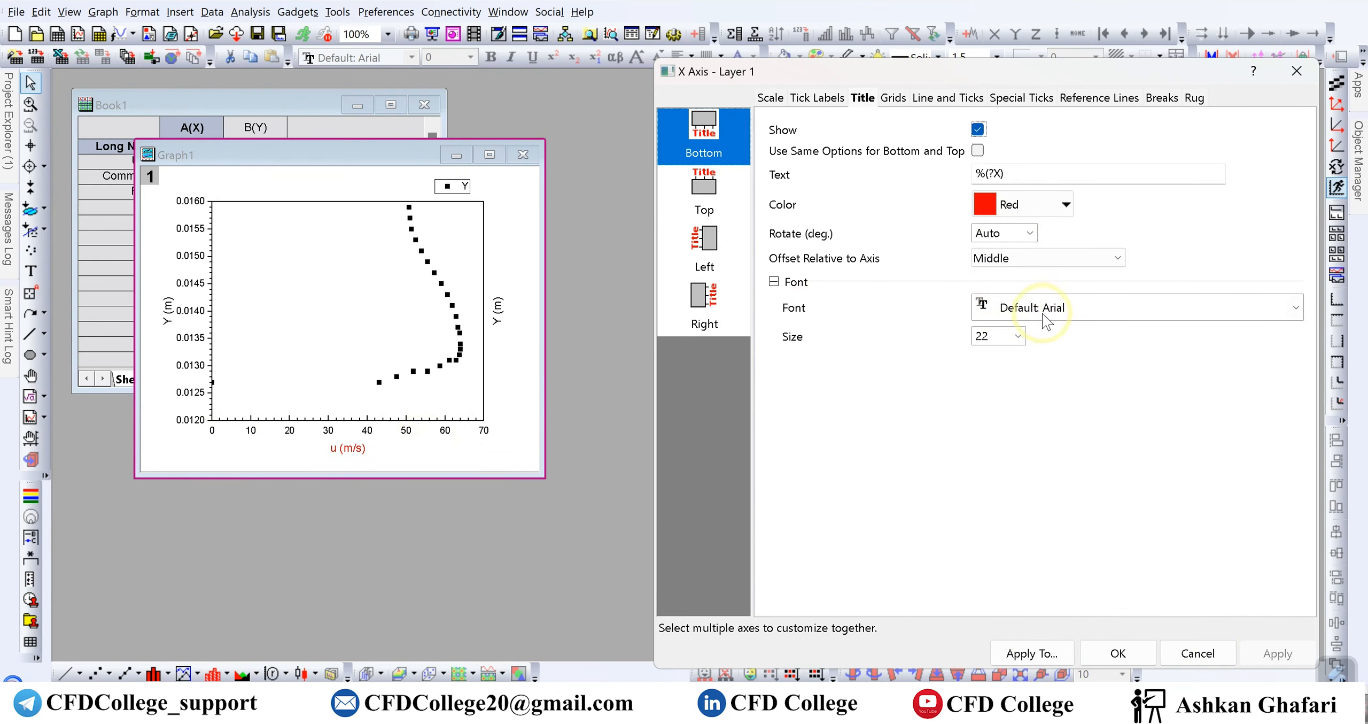
# - Set the bottom axis title's font size to 24, apply it, and keep the default Arial font
pyautogui.click(1016, 336)
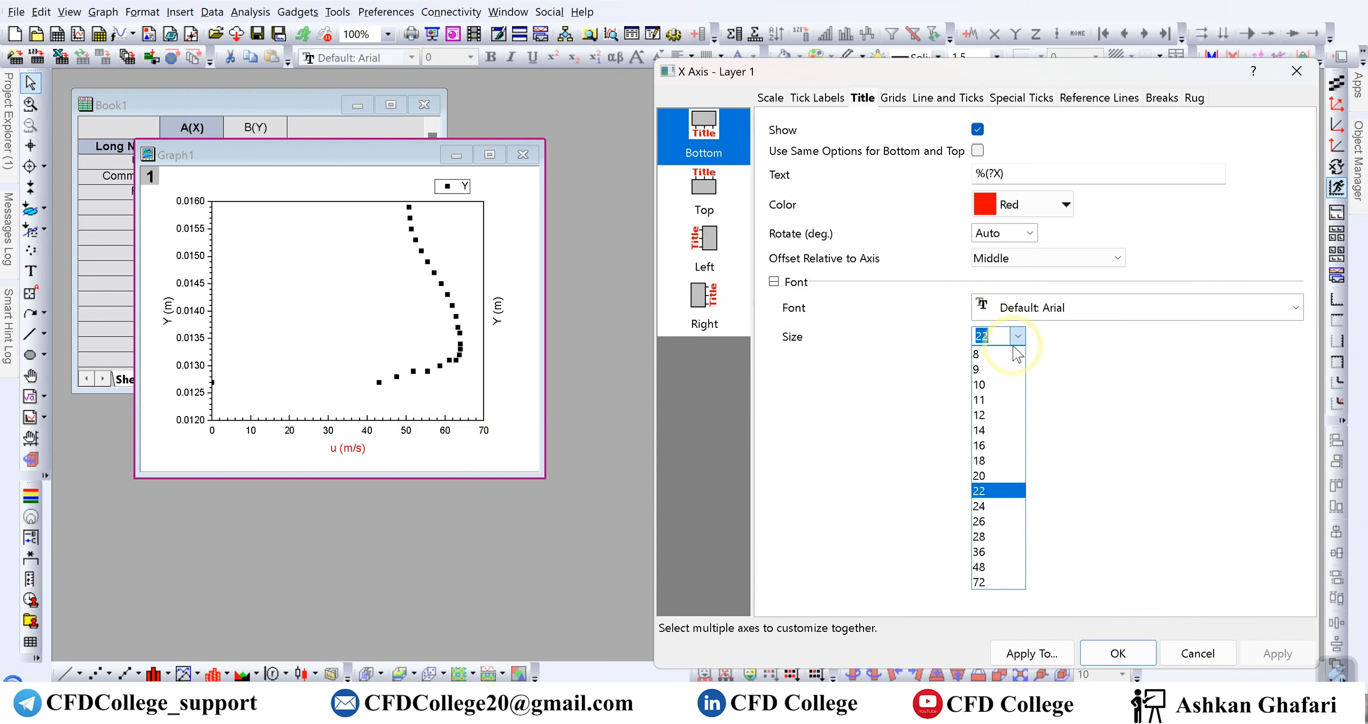
pyautogui.click(994, 506)
pyautogui.click(1277, 653)
pyautogui.click(1191, 308)
pyautogui.click(1191, 309)
pyautogui.click(870, 351)
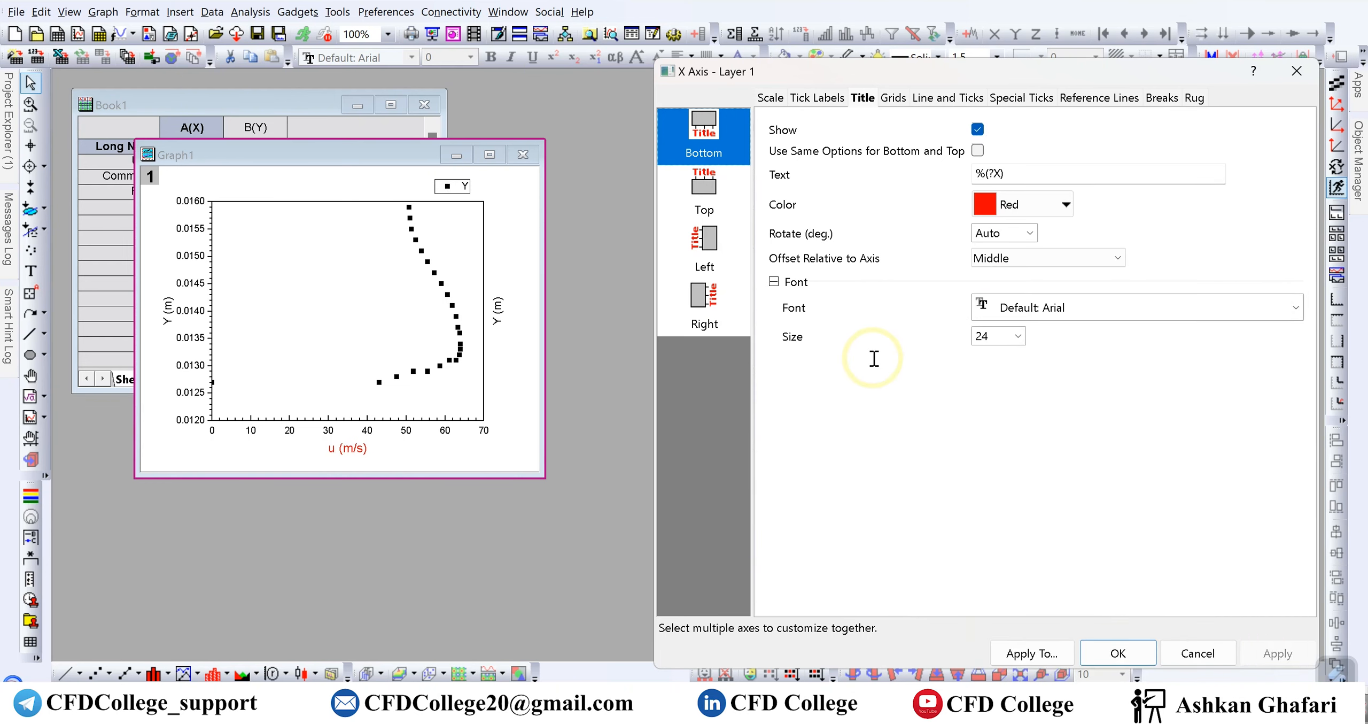
# - Check the title options of the left and right axes and close the axis settings, keeping the changes
pyautogui.click(703, 243)
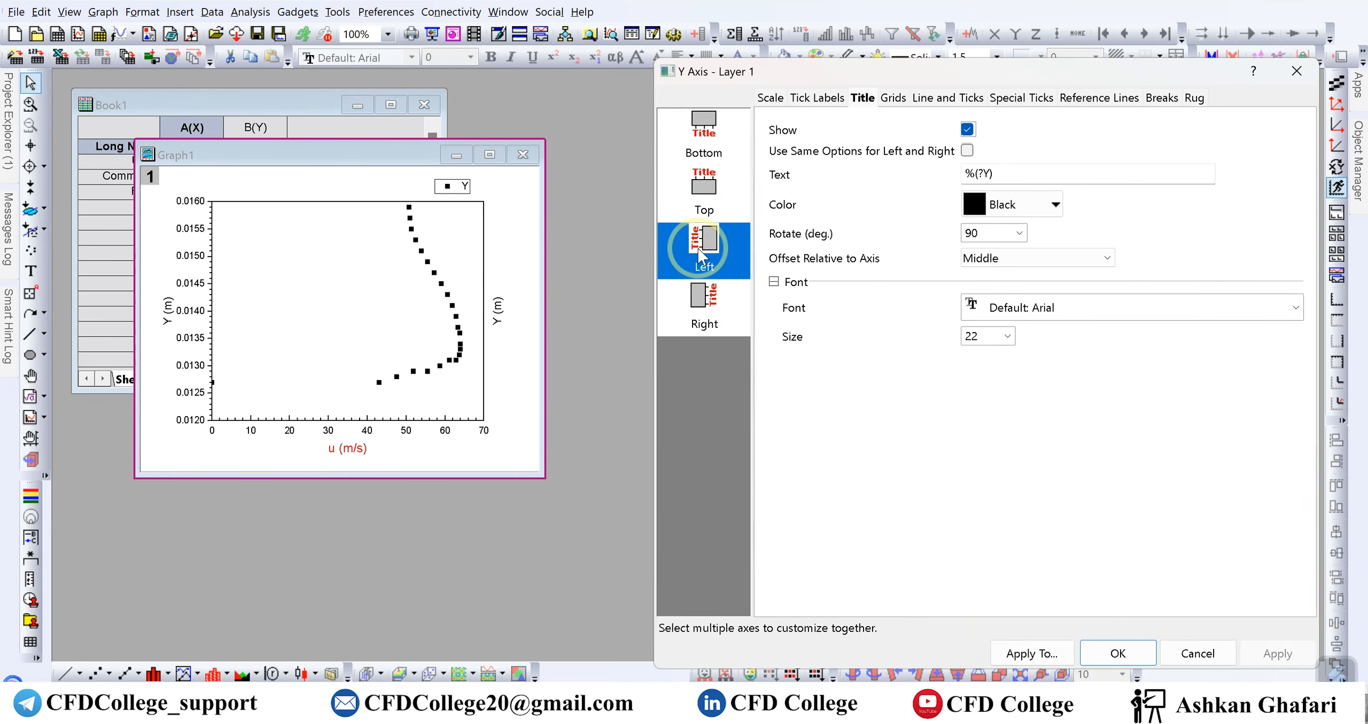
pyautogui.click(701, 310)
pyautogui.click(1128, 646)
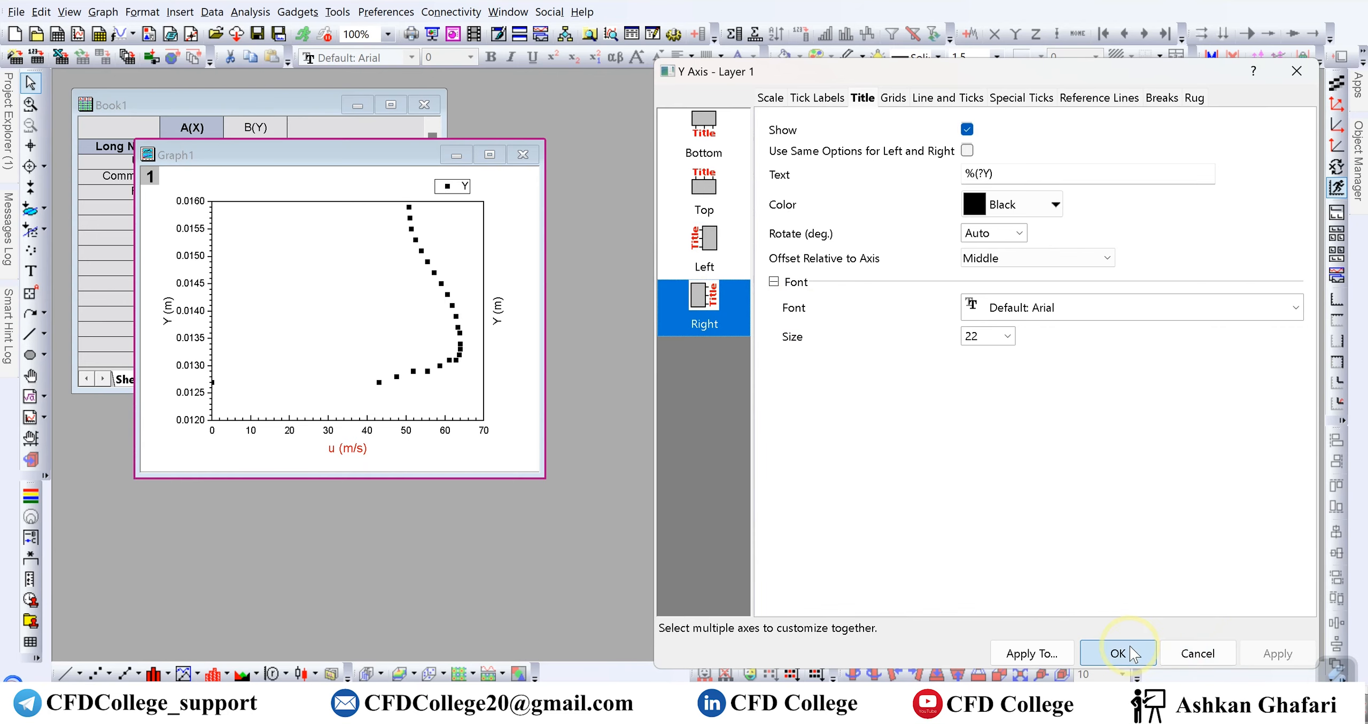
# - Replace the bottom axis title's placeholder code directly on the graph with the text "u (m/s)"
pyautogui.click(346, 449)
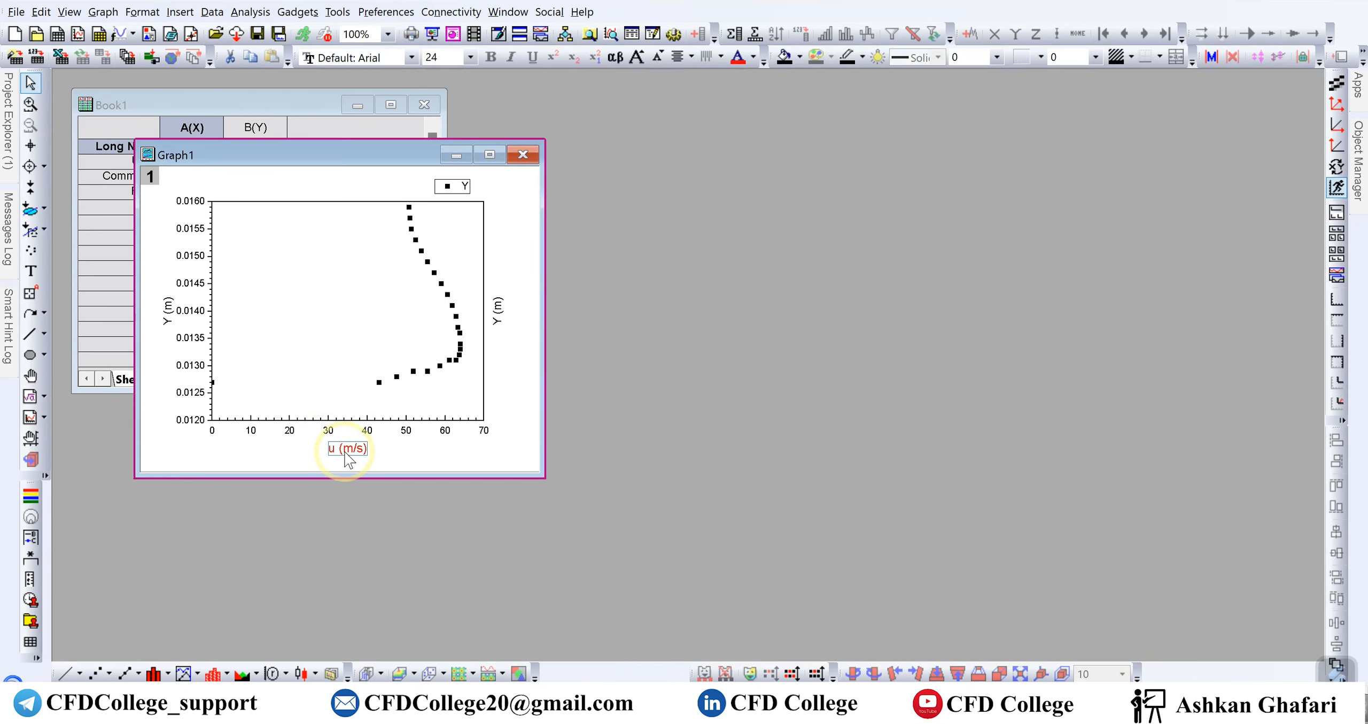
pyautogui.click(347, 452)
pyautogui.click(349, 451)
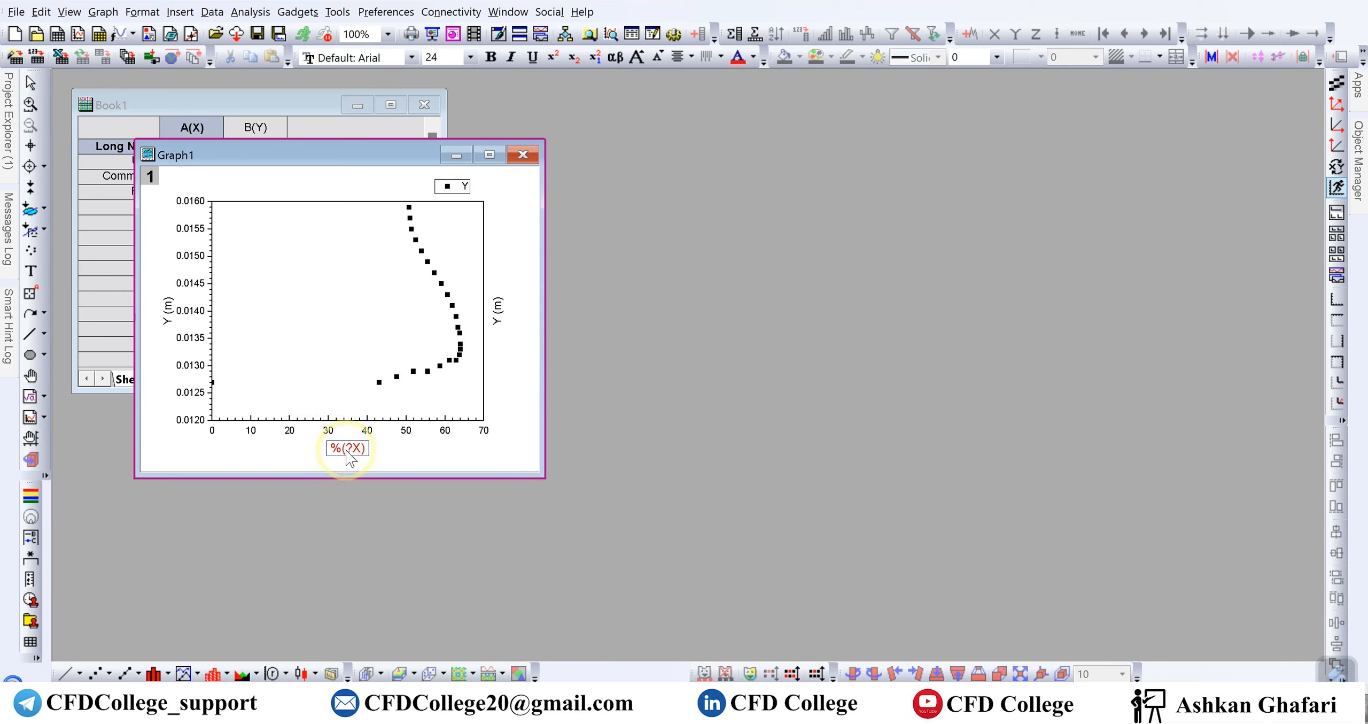
pyautogui.doubleClick(346, 450)
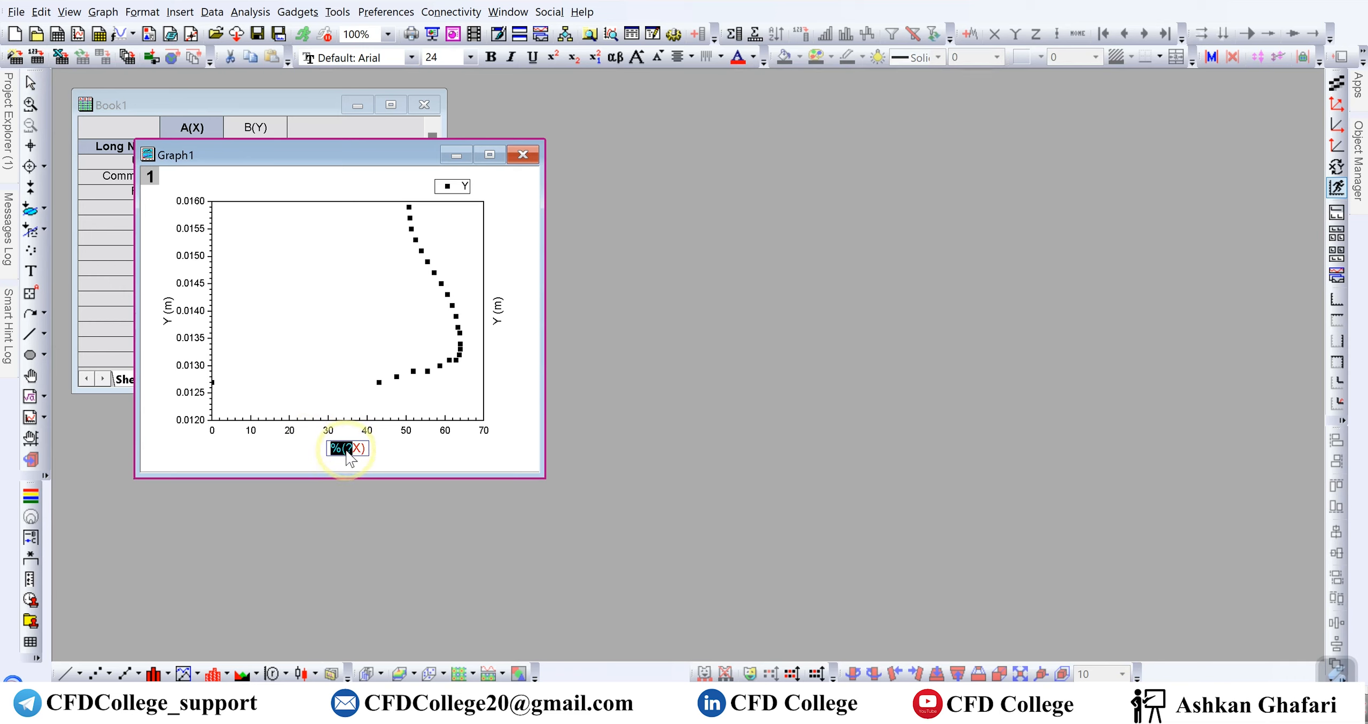
pyautogui.click(347, 450)
pyautogui.hotkey('ctrl', 'a')
pyautogui.press('Delete')
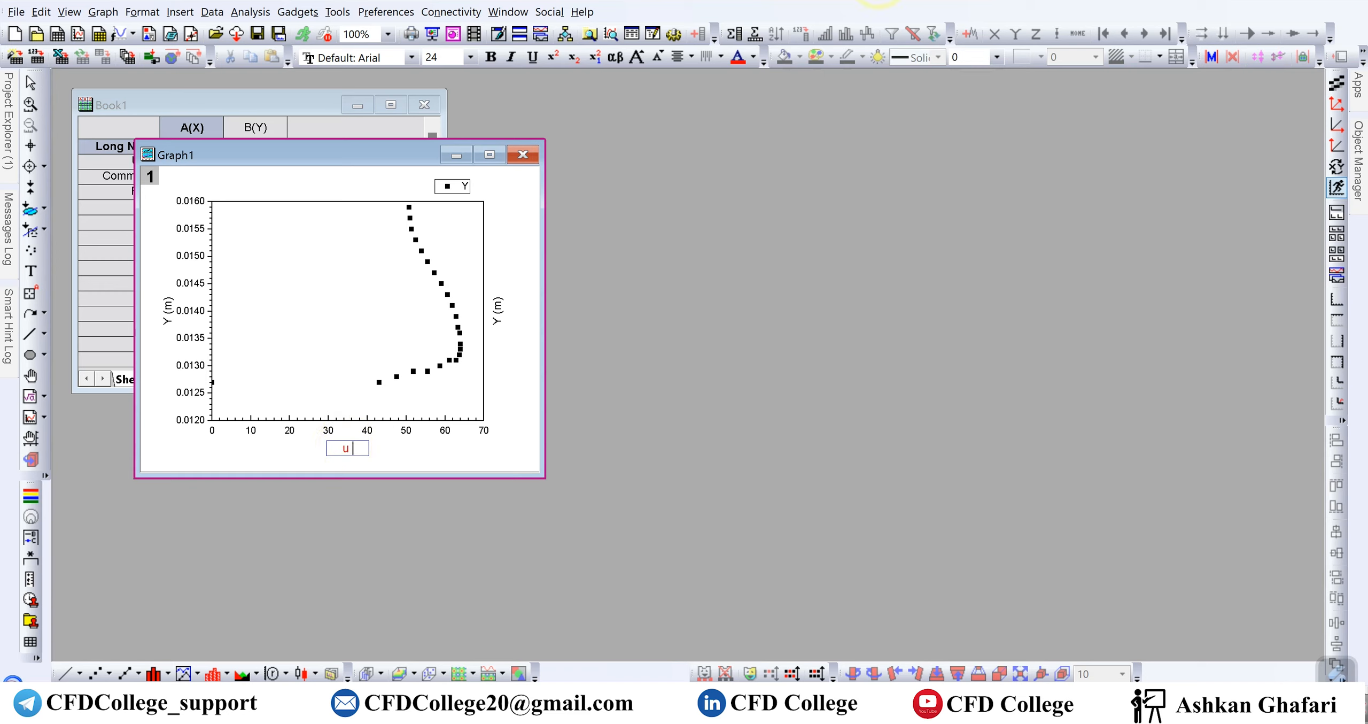
pyautogui.write('u (m/s)')
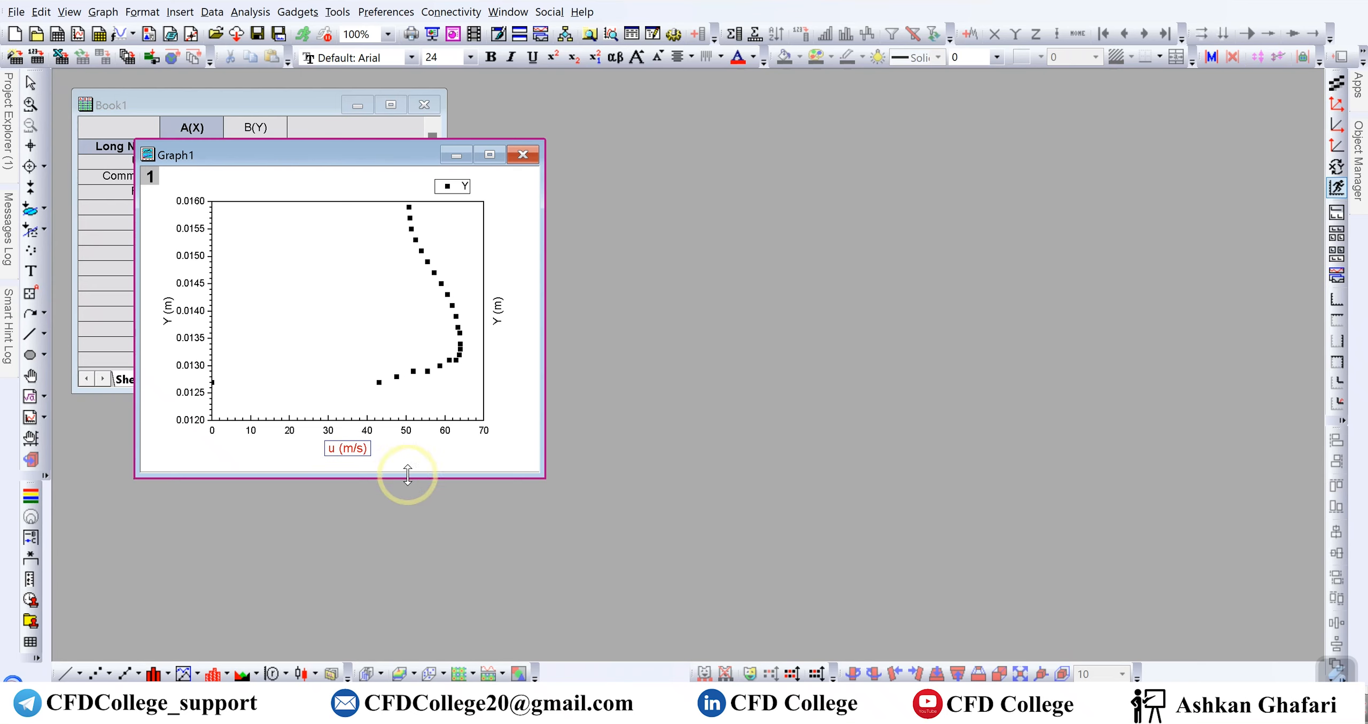
pyautogui.click(441, 465)
# - Change the bottom axis title's font to Times New Roman and its size to 26
pyautogui.click(347, 451)
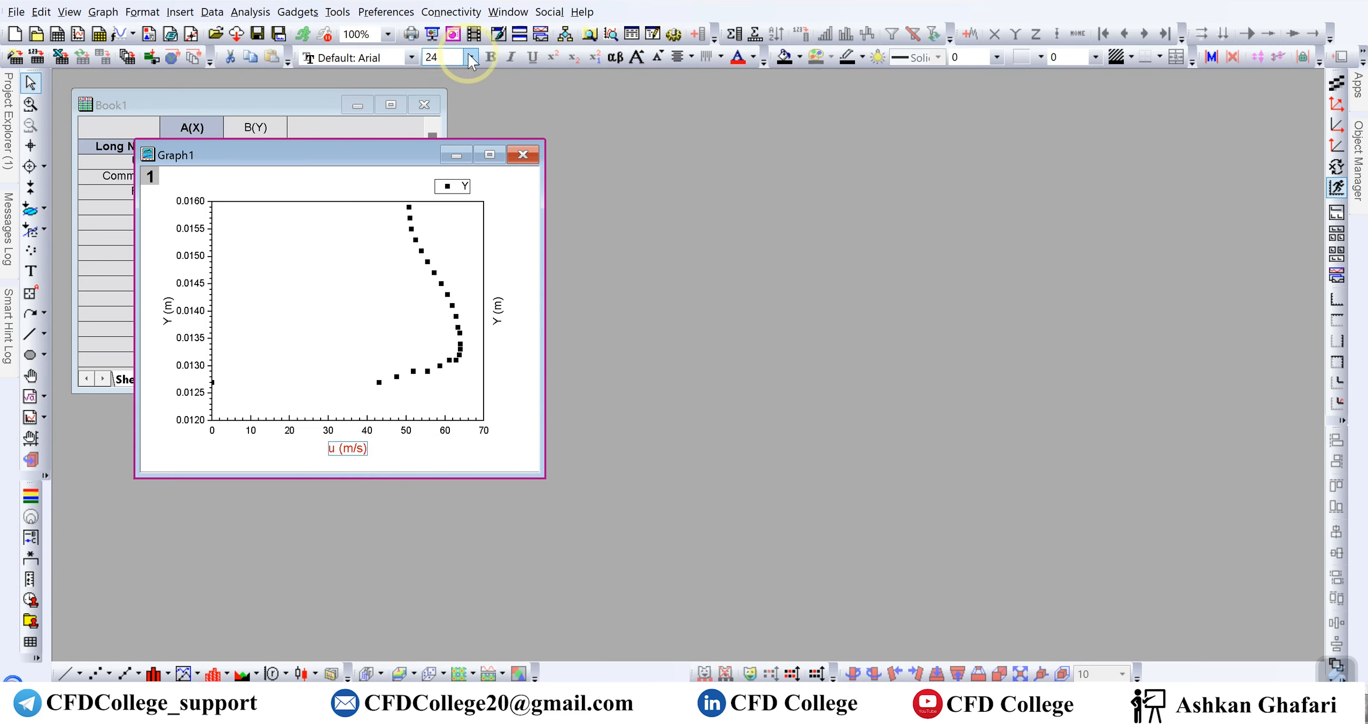
pyautogui.click(412, 57)
pyautogui.moveTo(474, 88); pyautogui.dragTo(485, 483)
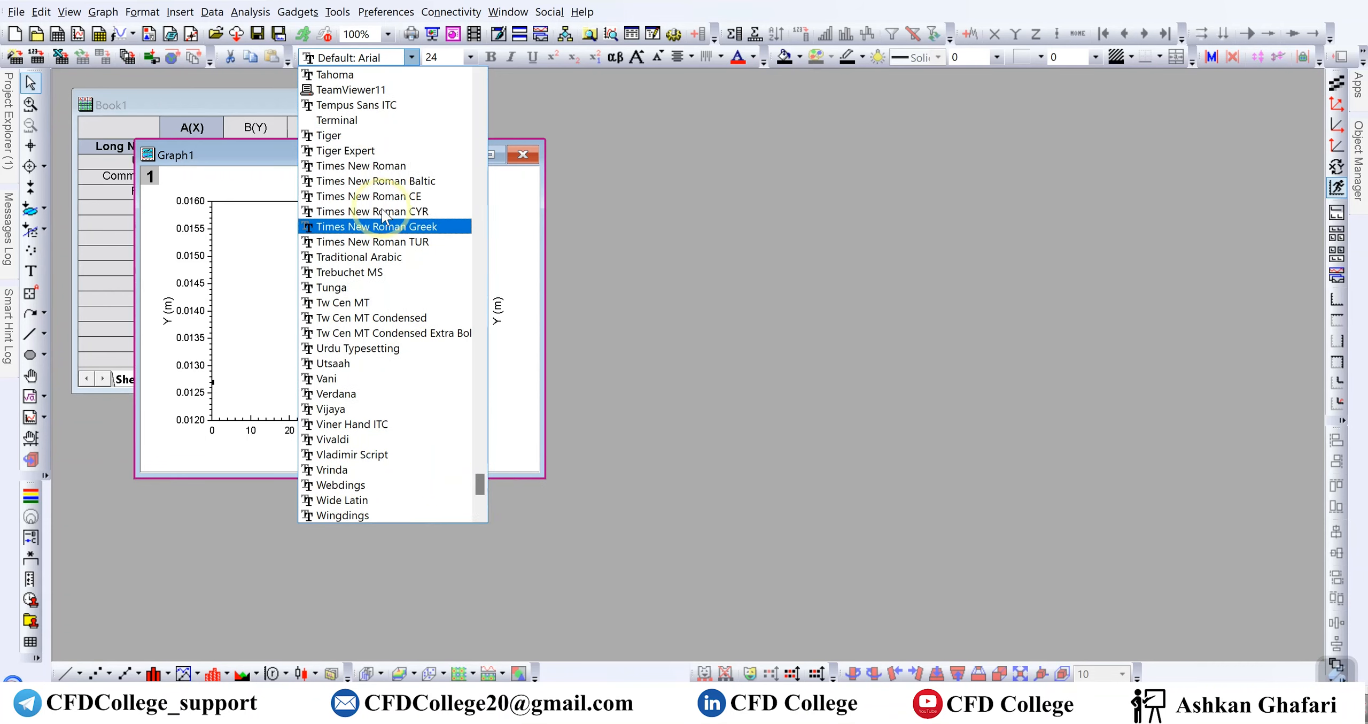
pyautogui.click(381, 167)
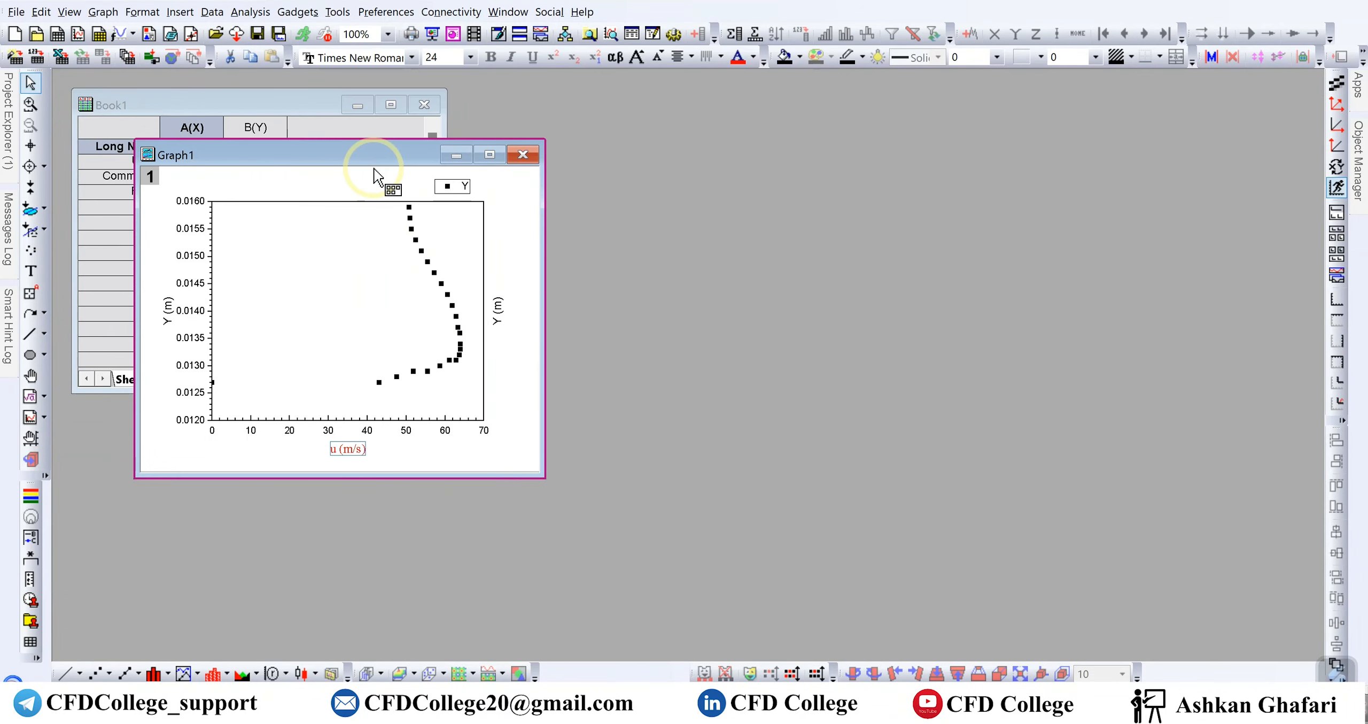
pyautogui.click(470, 56)
pyautogui.click(451, 237)
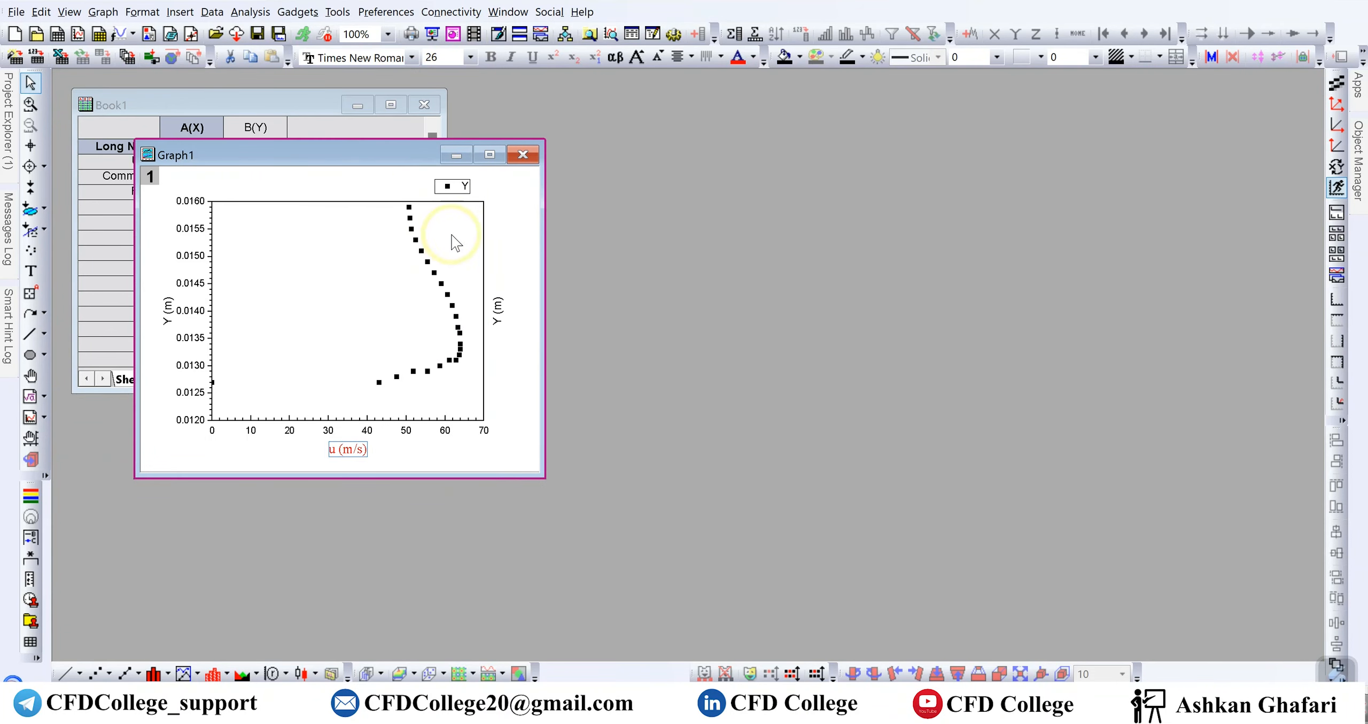
# - Color the bottom axis title Royal, make its whole text bold, and apply the formatting to the graph
pyautogui.click(753, 58)
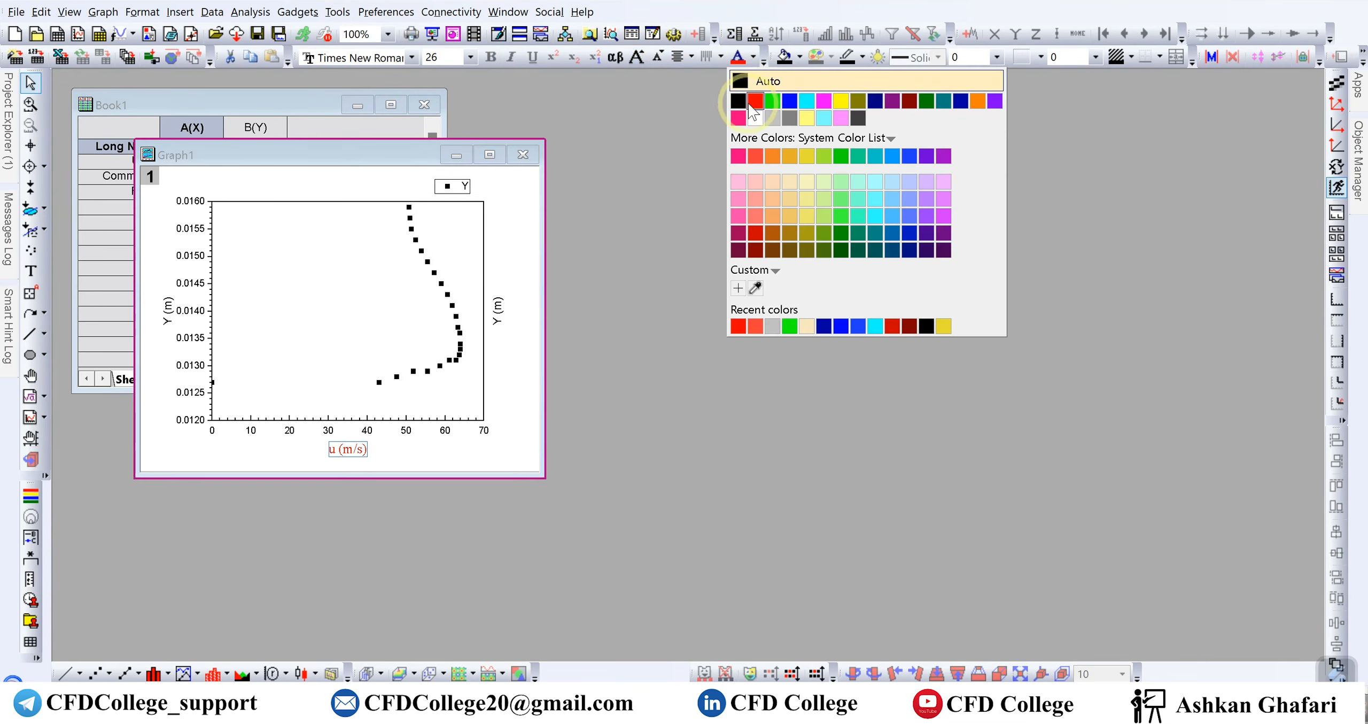
pyautogui.click(975, 101)
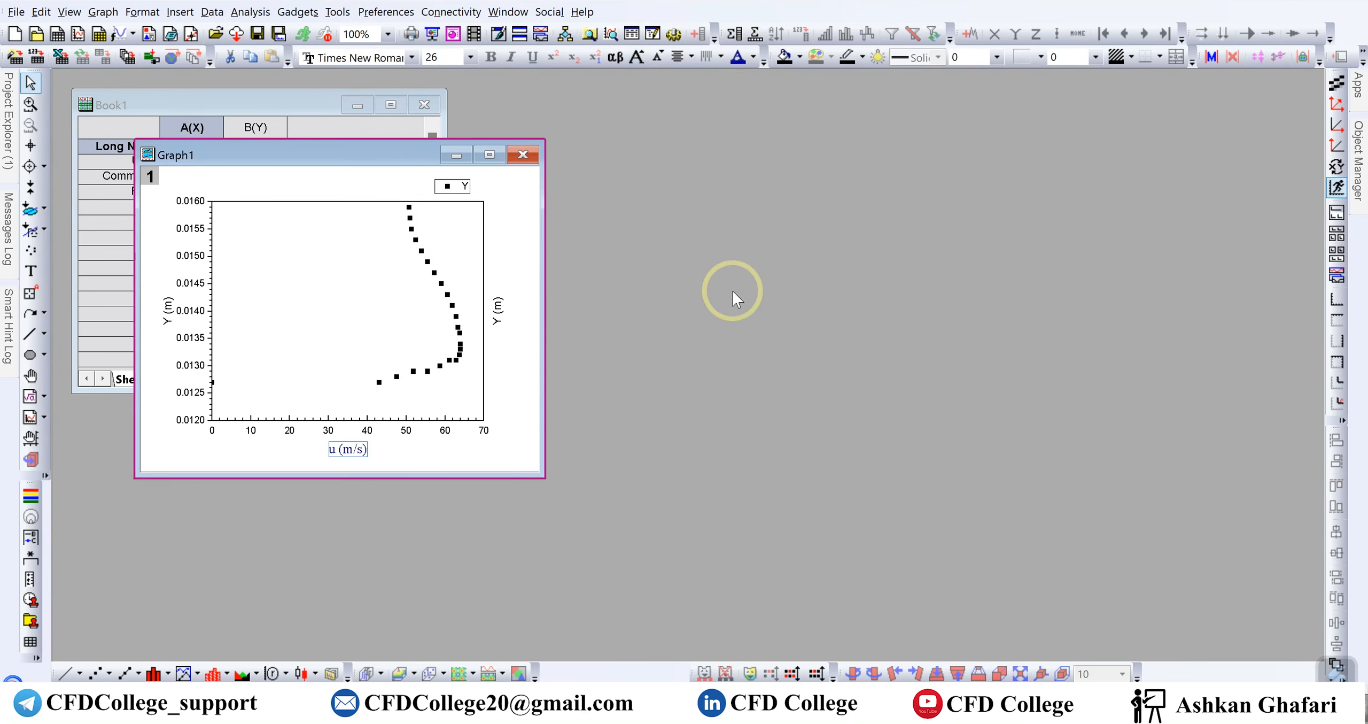
pyautogui.rightClick(348, 453)
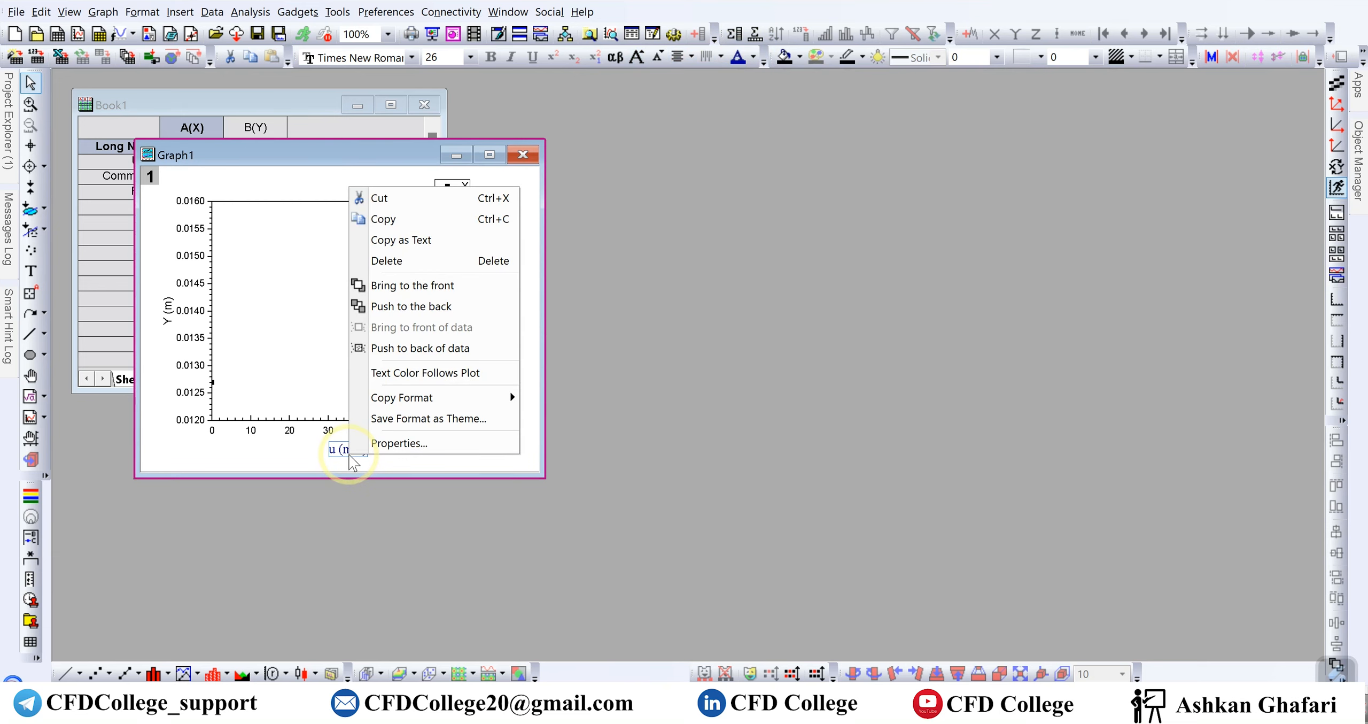
pyautogui.click(421, 450)
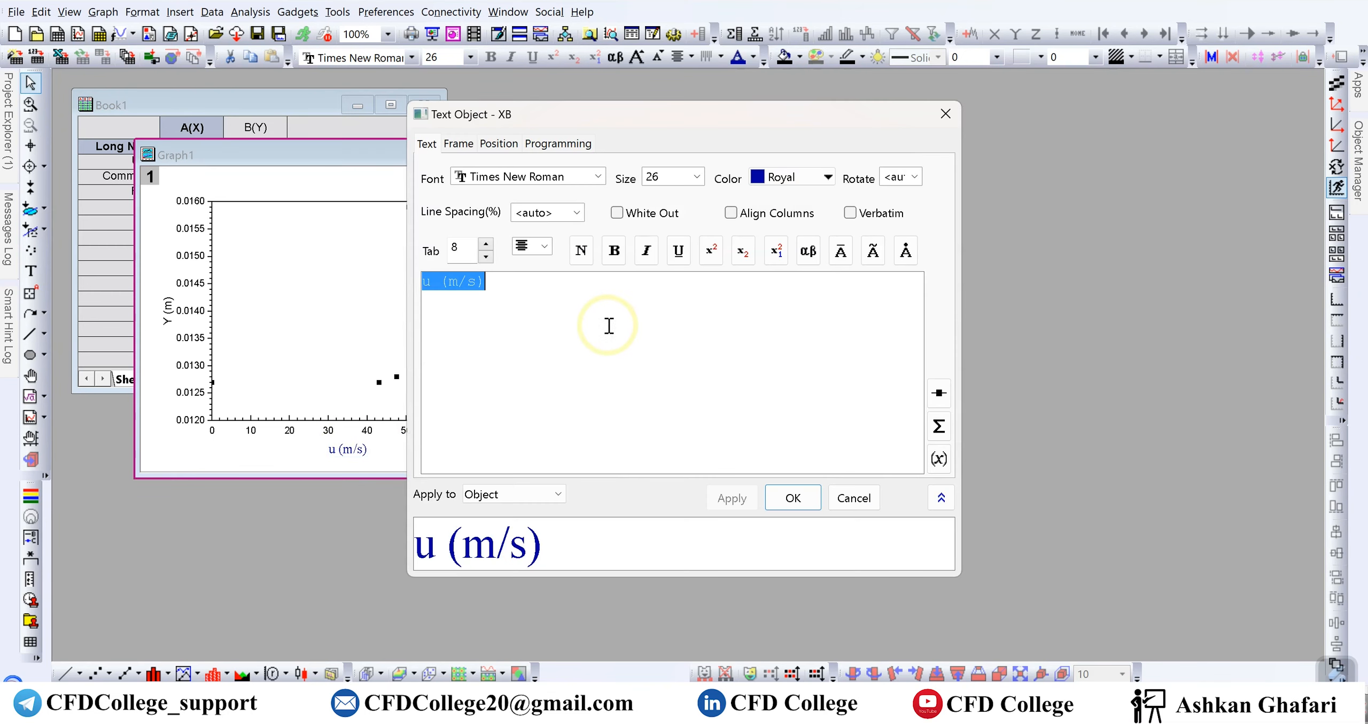
pyautogui.moveTo(636, 111); pyautogui.dragTo(778, 99)
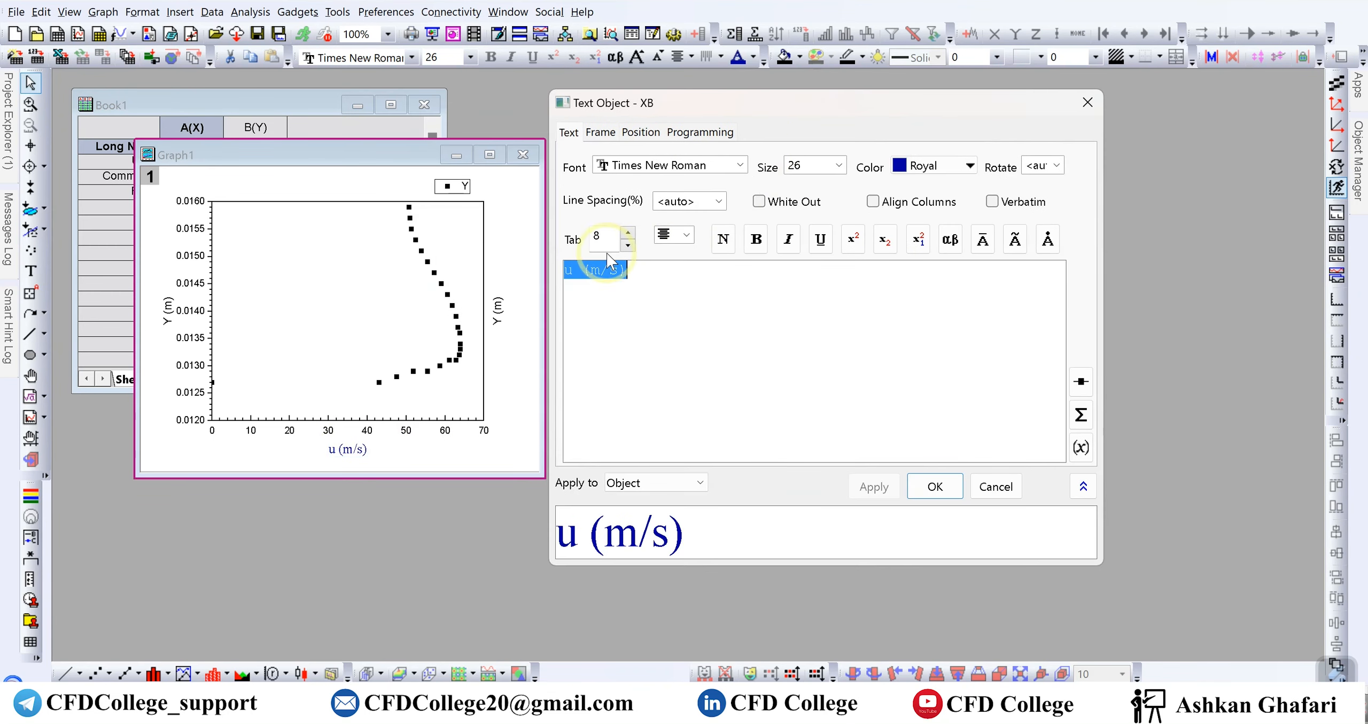
pyautogui.click(680, 278)
pyautogui.moveTo(630, 274); pyautogui.dragTo(544, 270)
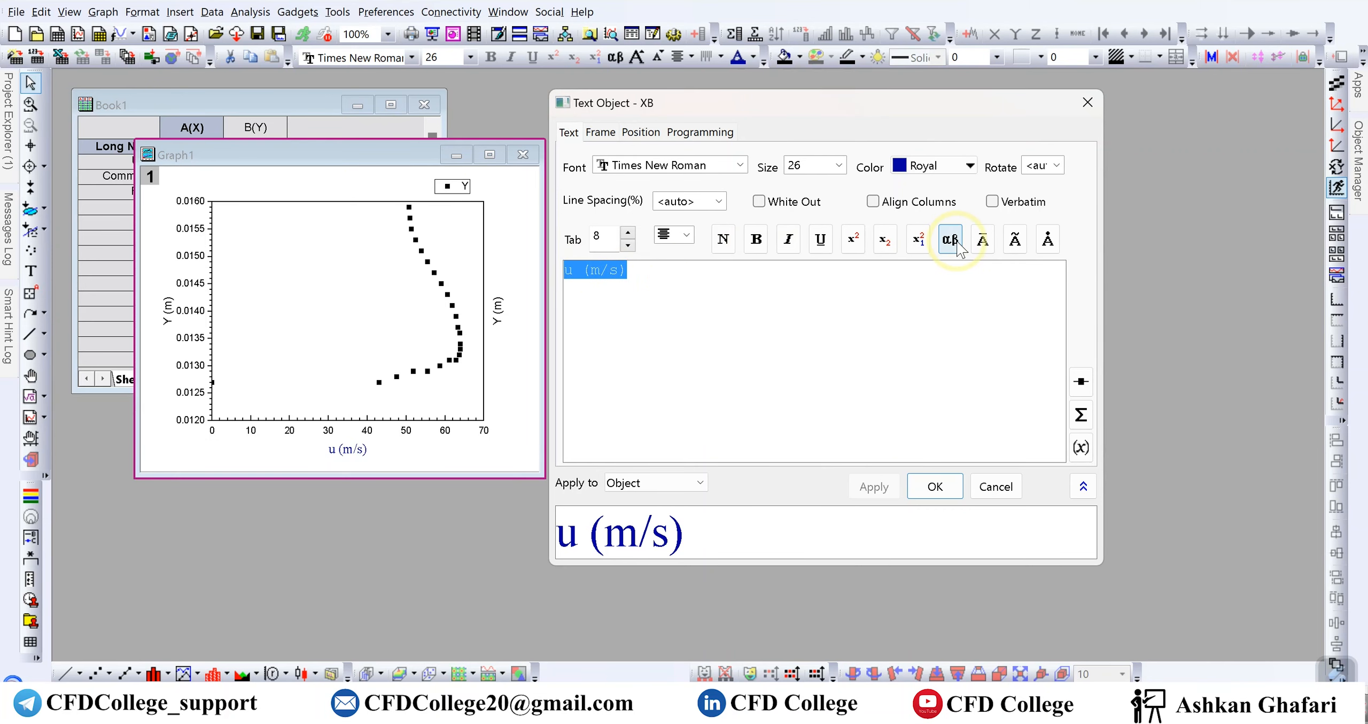
pyautogui.click(755, 242)
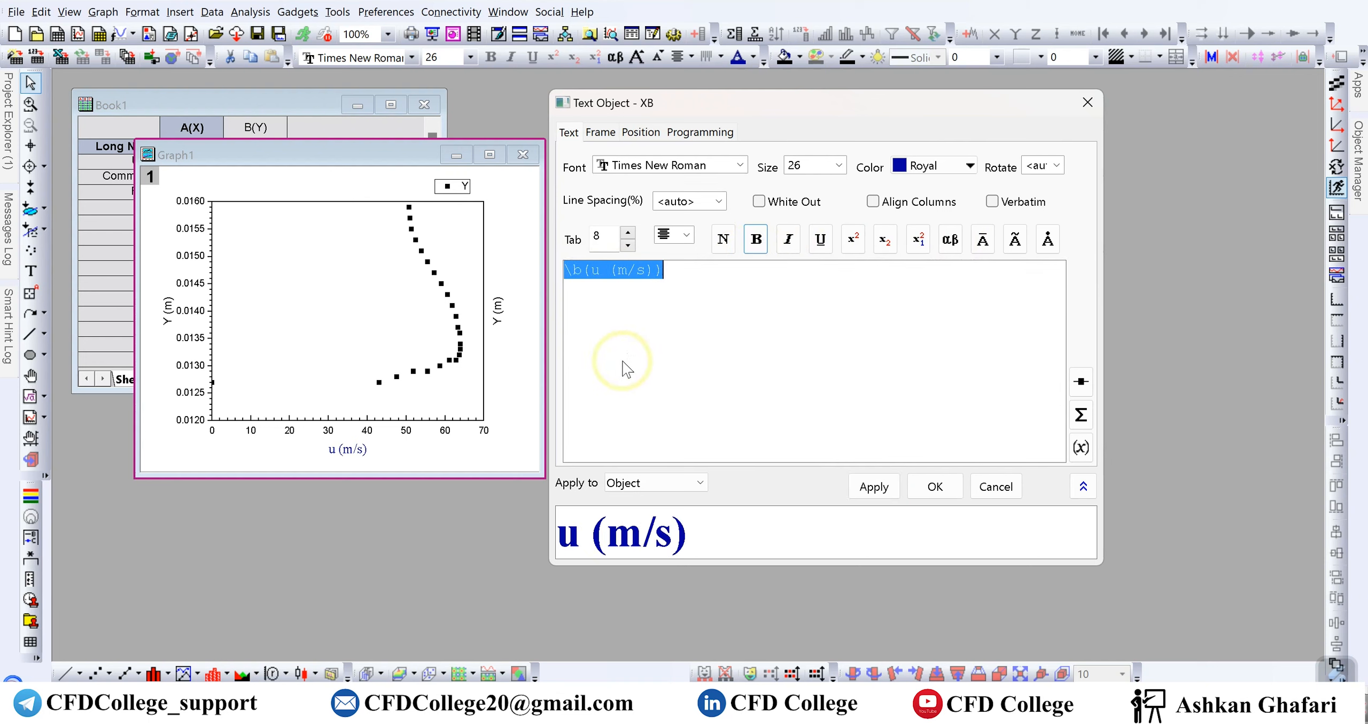
pyautogui.click(677, 279)
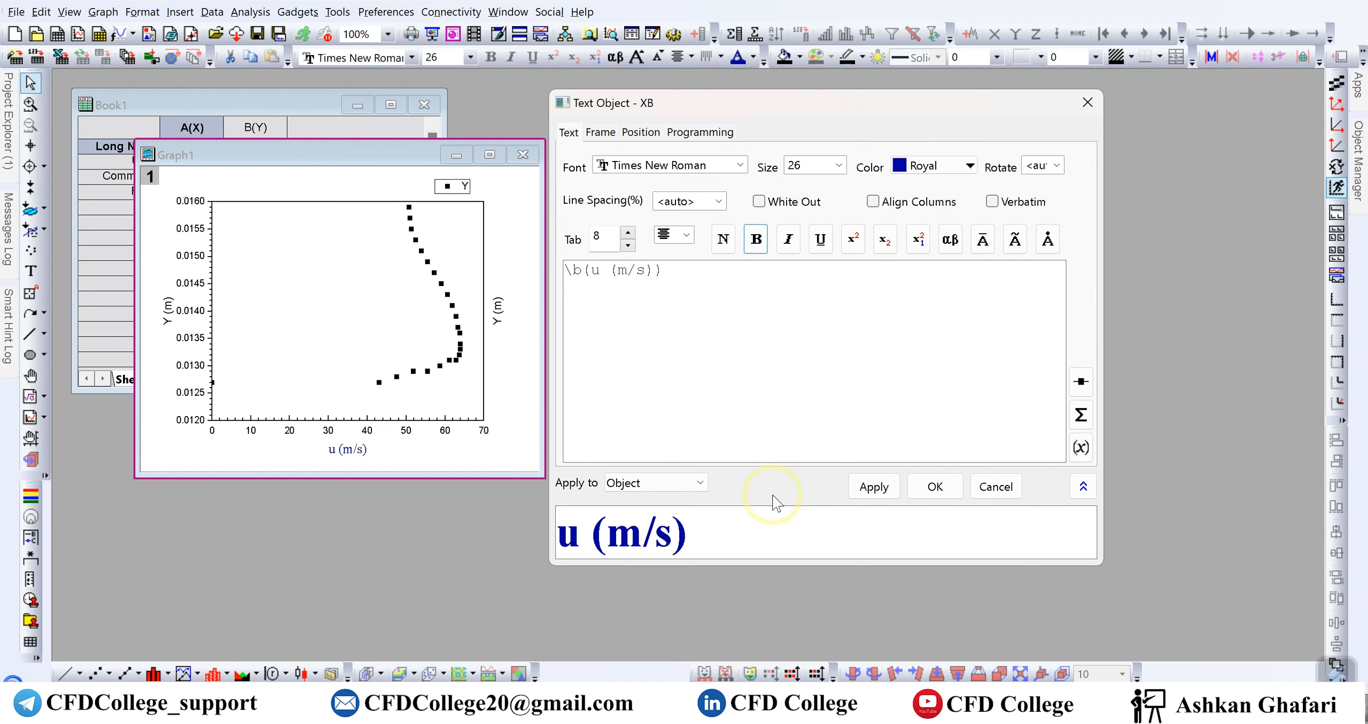
pyautogui.click(874, 487)
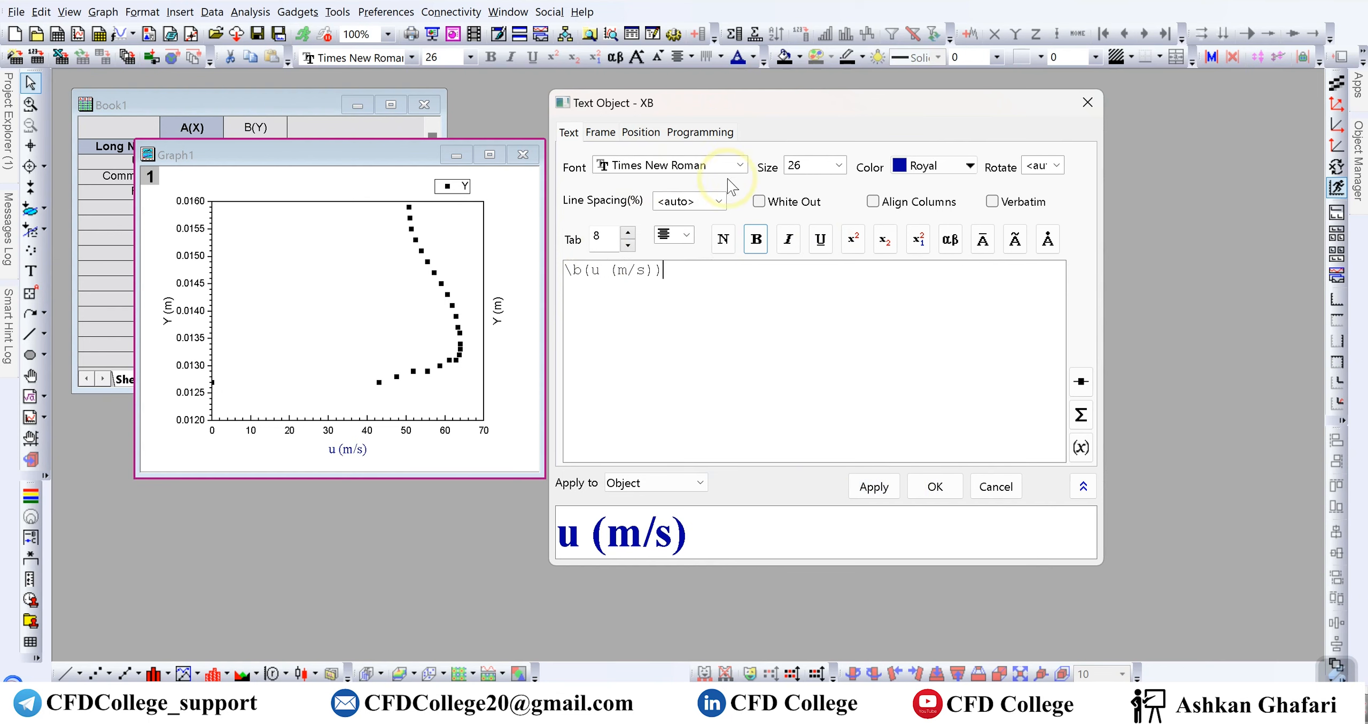
pyautogui.click(740, 166)
pyautogui.click(743, 168)
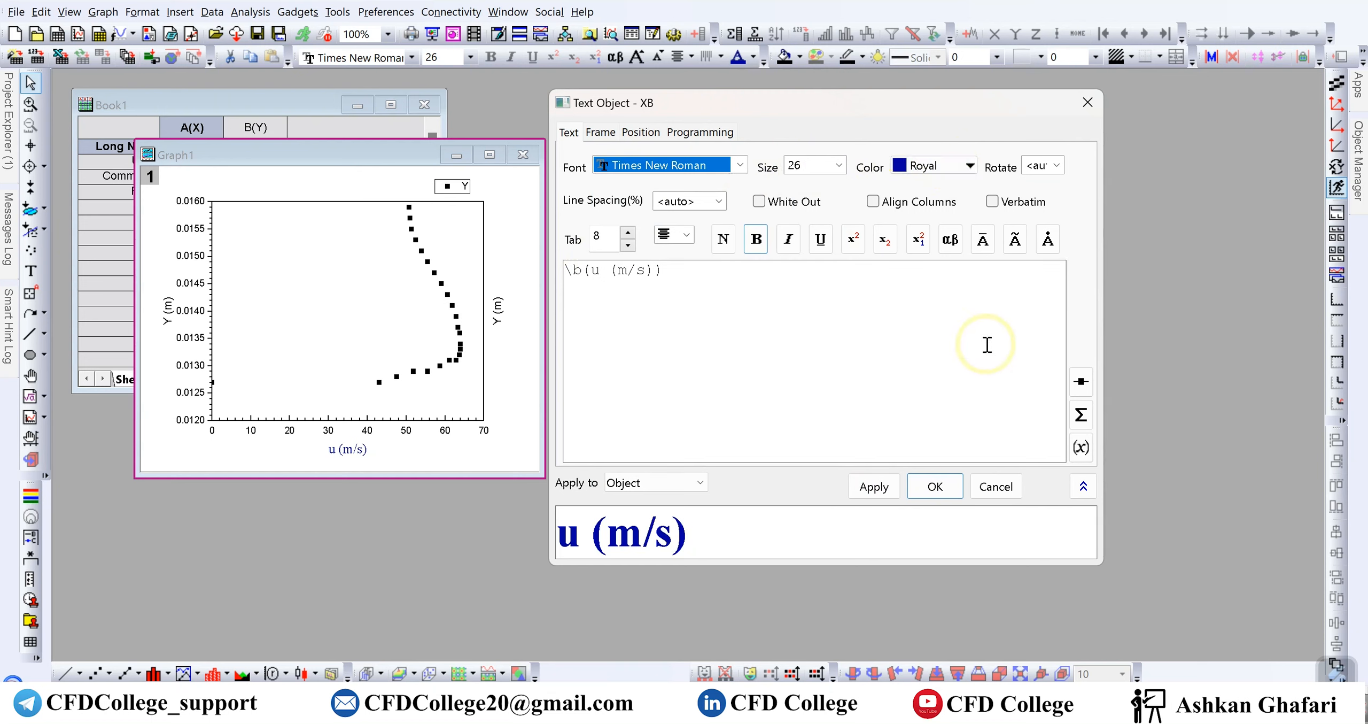
pyautogui.click(887, 489)
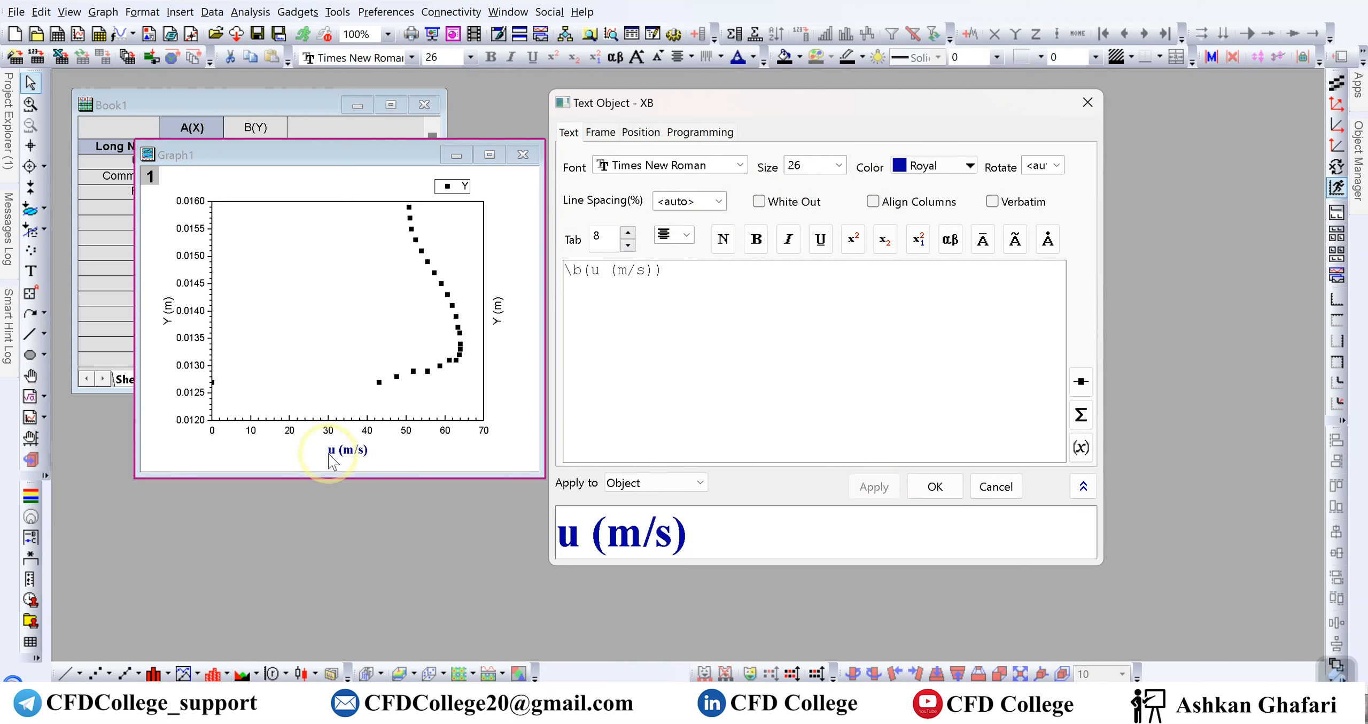
# - Add italic formatting to the whole bottom axis title, apply it, and close the text properties
pyautogui.click(788, 238)
pyautogui.press('BackSpace')
pyautogui.press('BackSpace')
pyautogui.press('BackSpace')
pyautogui.moveTo(675, 270); pyautogui.dragTo(567, 269)
pyautogui.click(773, 270)
pyautogui.press('BackSpace')
pyautogui.moveTo(694, 273); pyautogui.dragTo(526, 270)
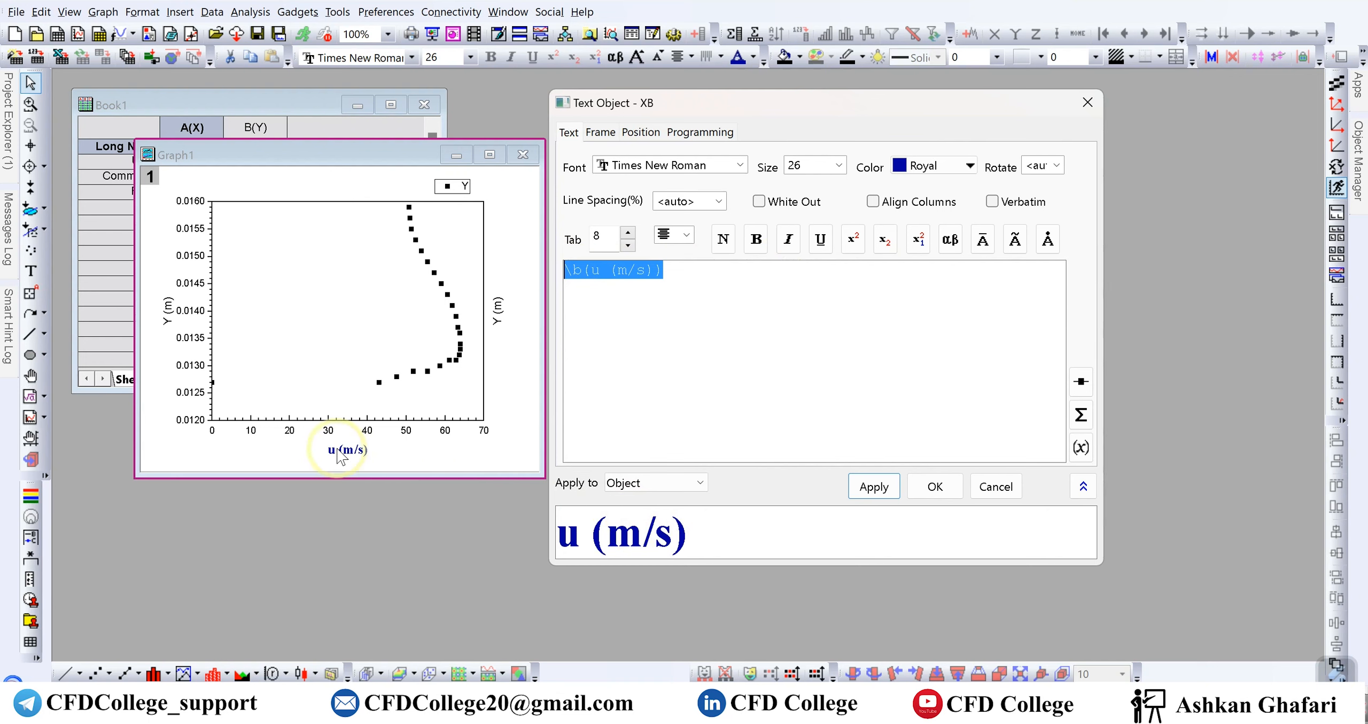
pyautogui.click(788, 239)
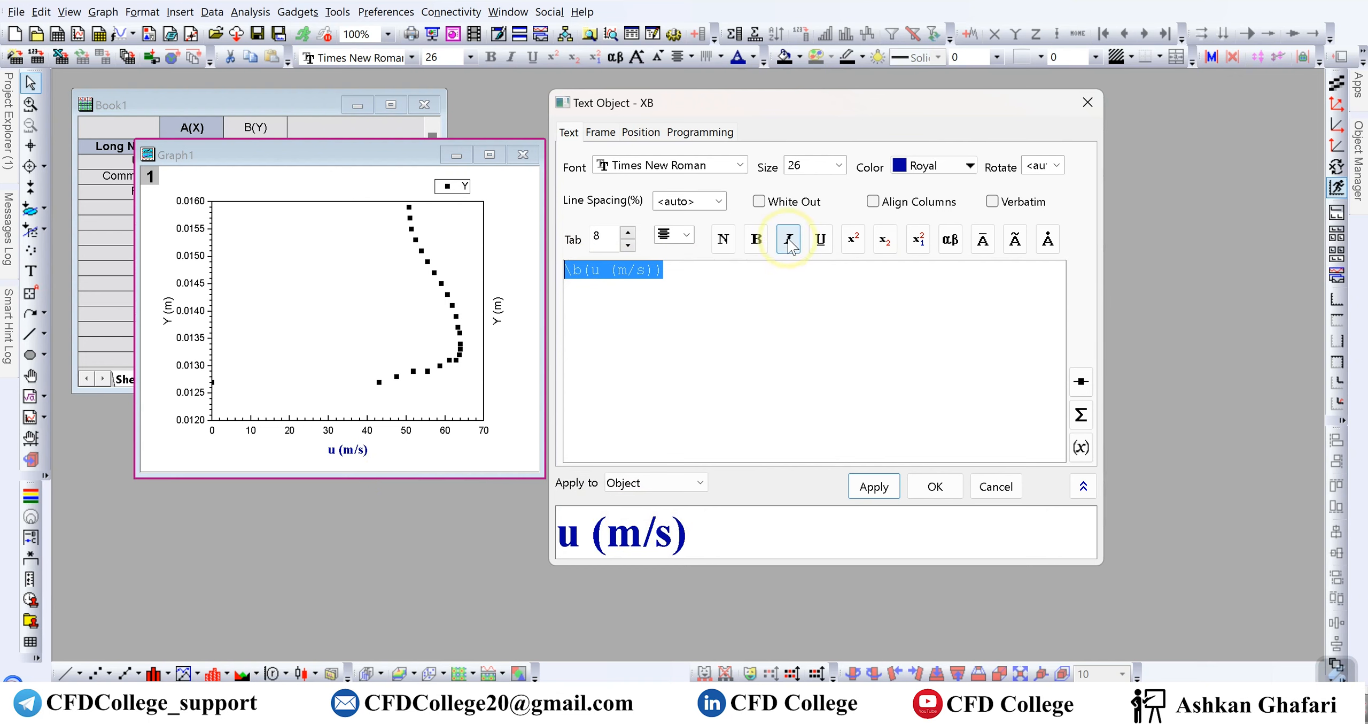
pyautogui.click(877, 487)
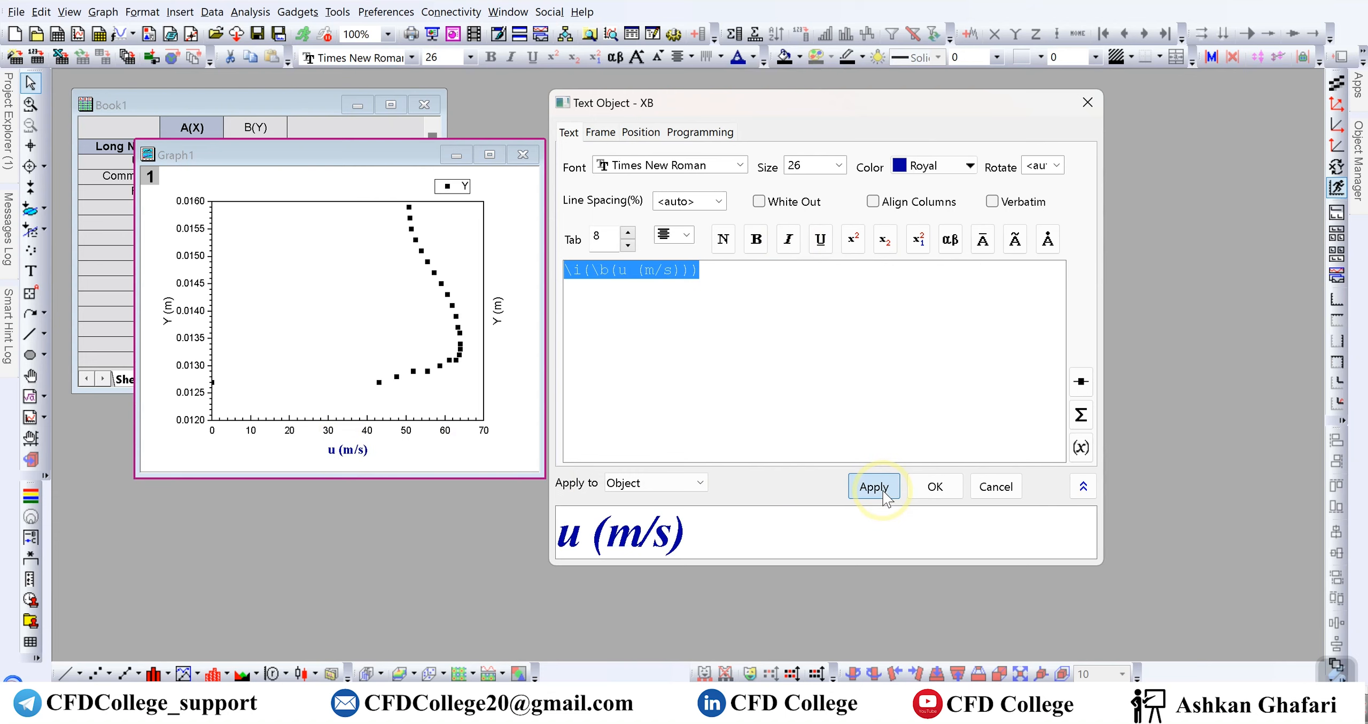
pyautogui.click(994, 486)
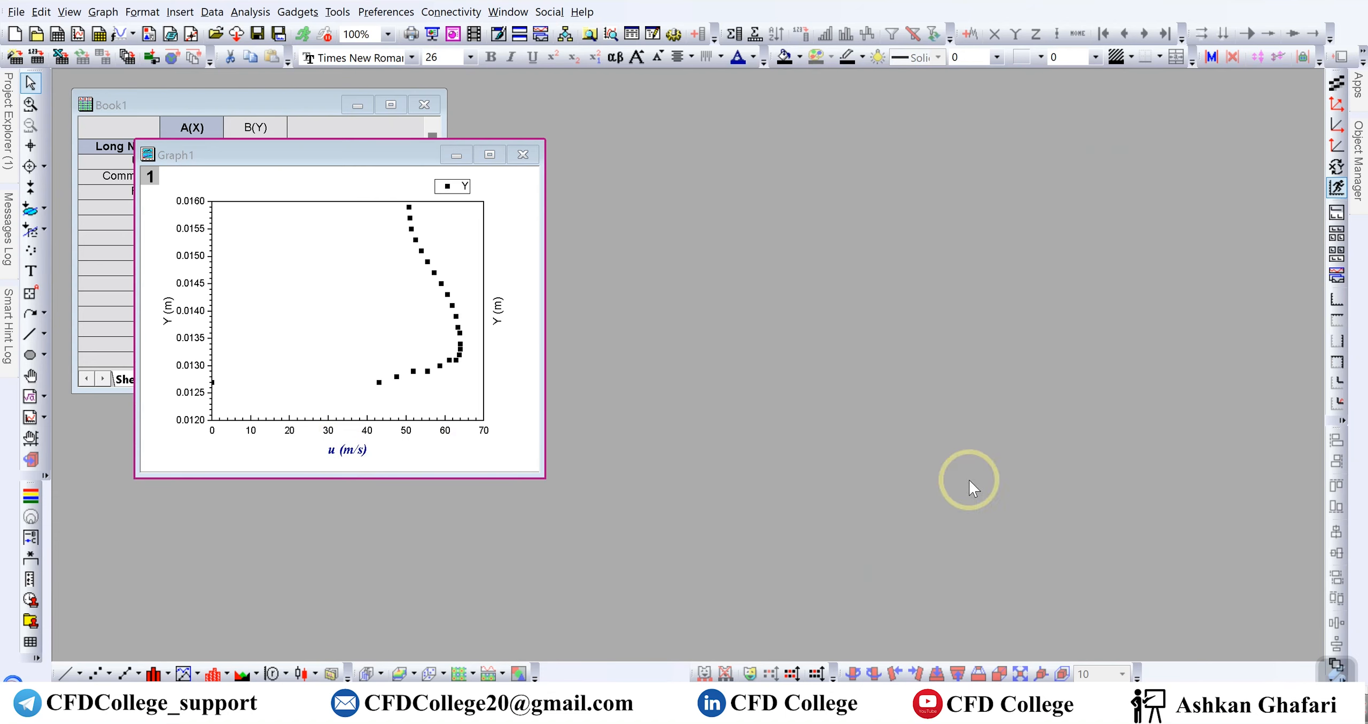
# - Look at the left axis title's text properties and close them without making changes
pyautogui.click(168, 315)
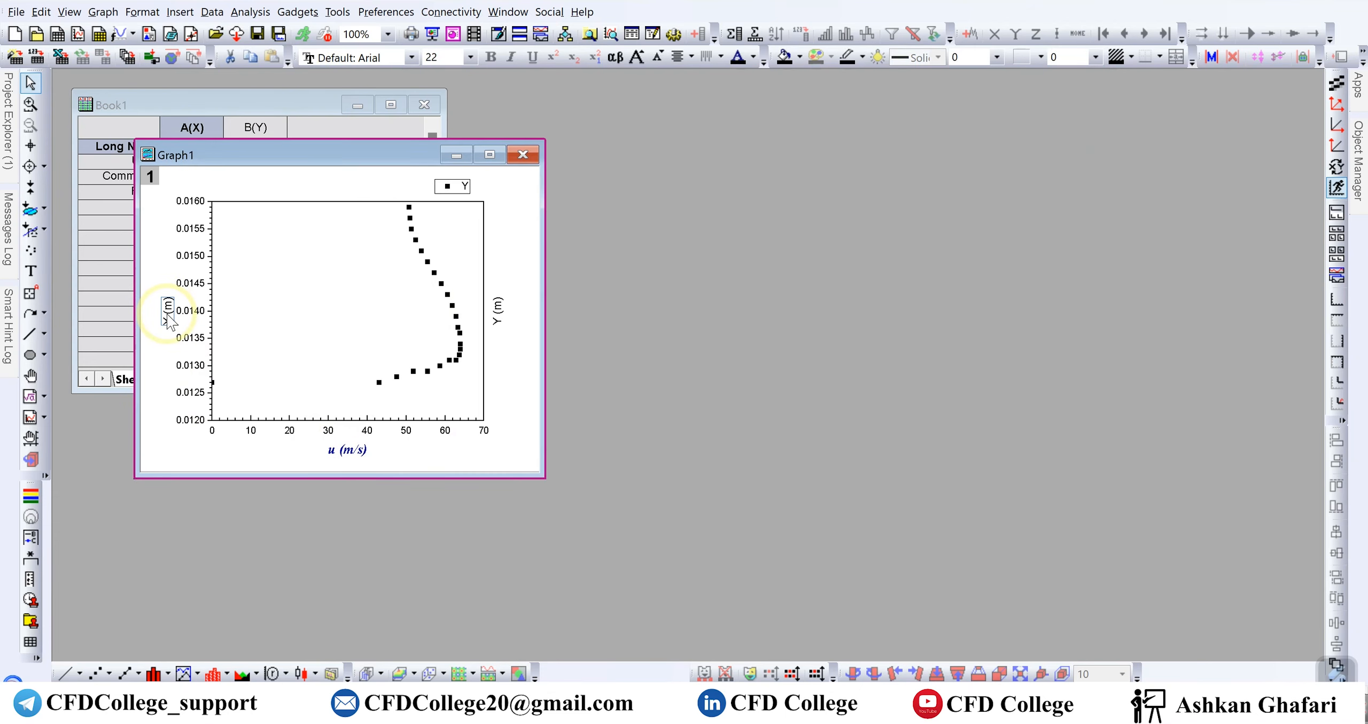
pyautogui.rightClick(167, 315)
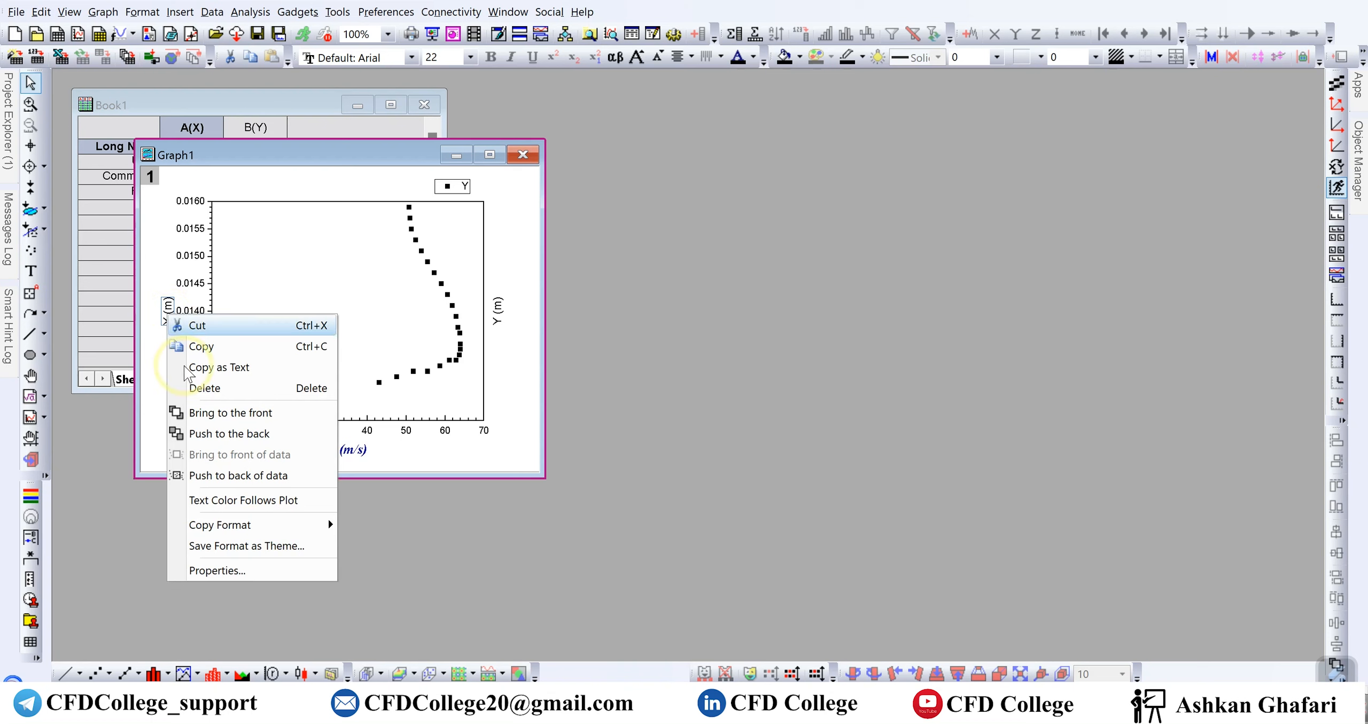
pyautogui.click(219, 570)
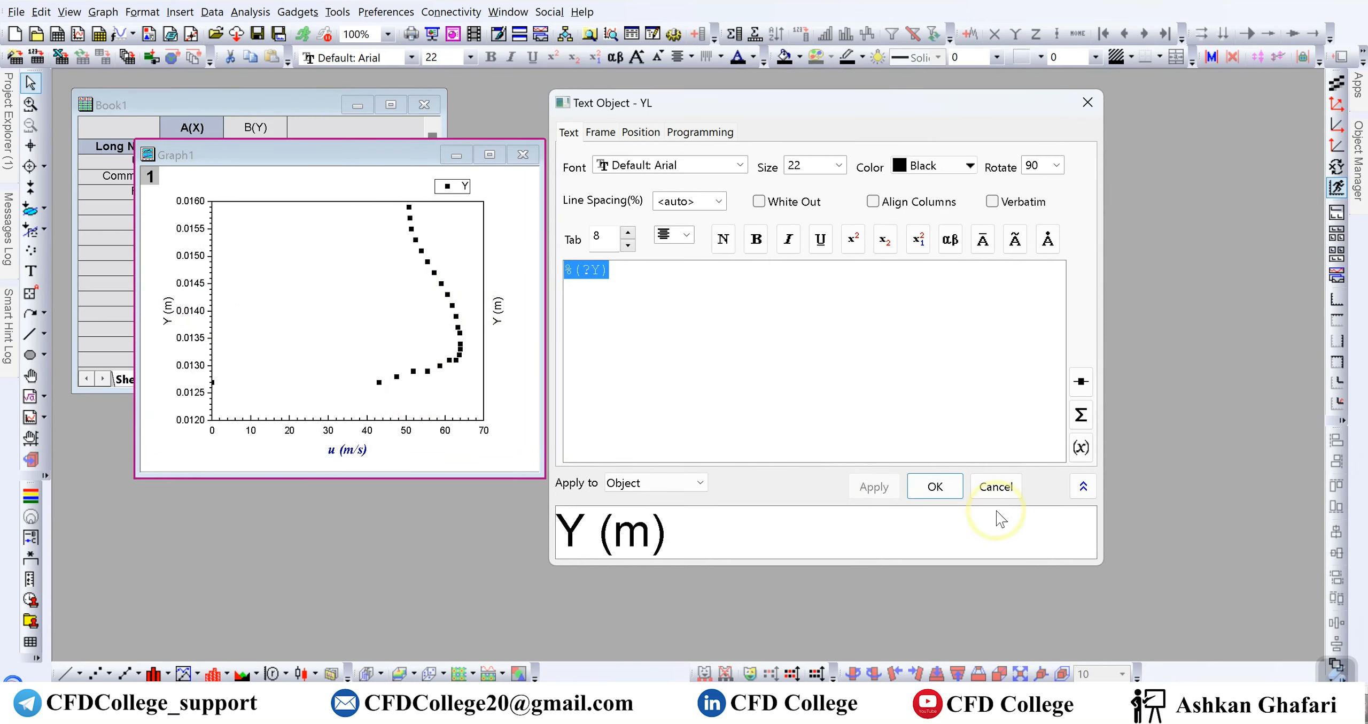
pyautogui.click(995, 487)
# - Open the vertical axis settings and turn on the tick labels for the right axis, applying the change
pyautogui.click(212, 340)
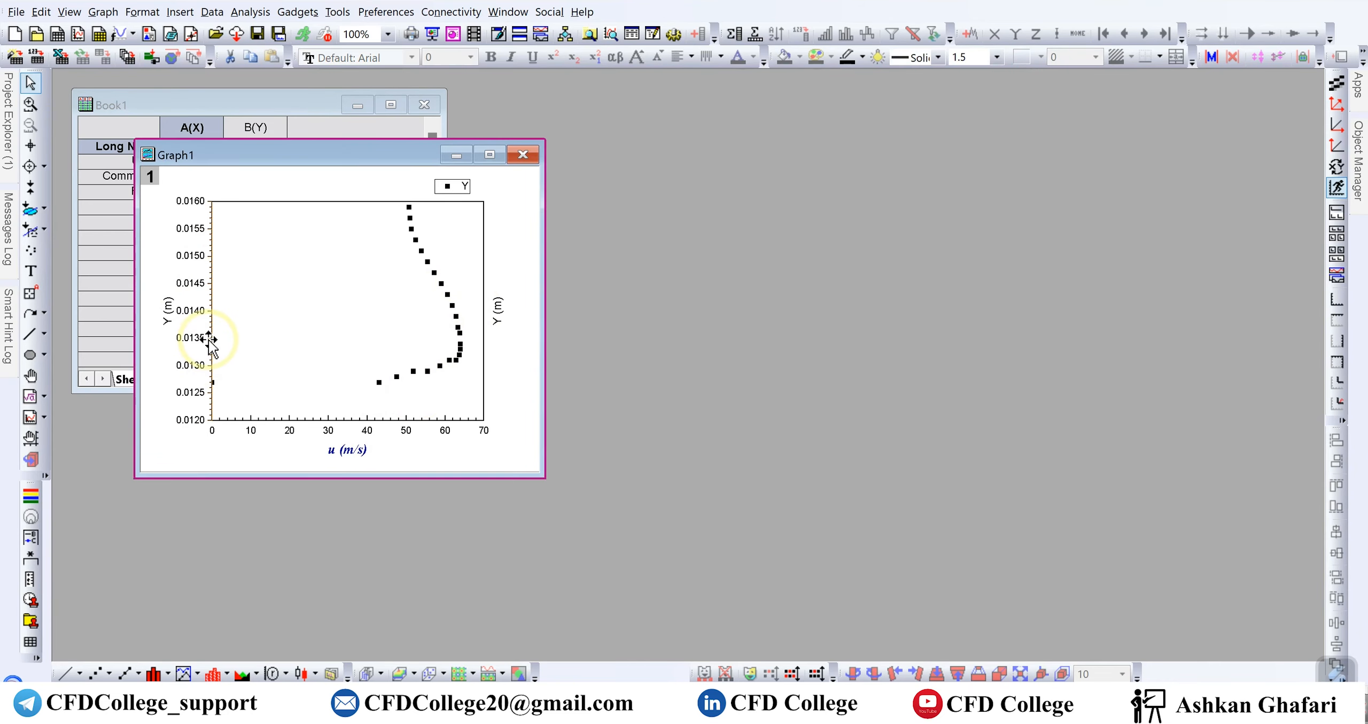
pyautogui.doubleClick(212, 340)
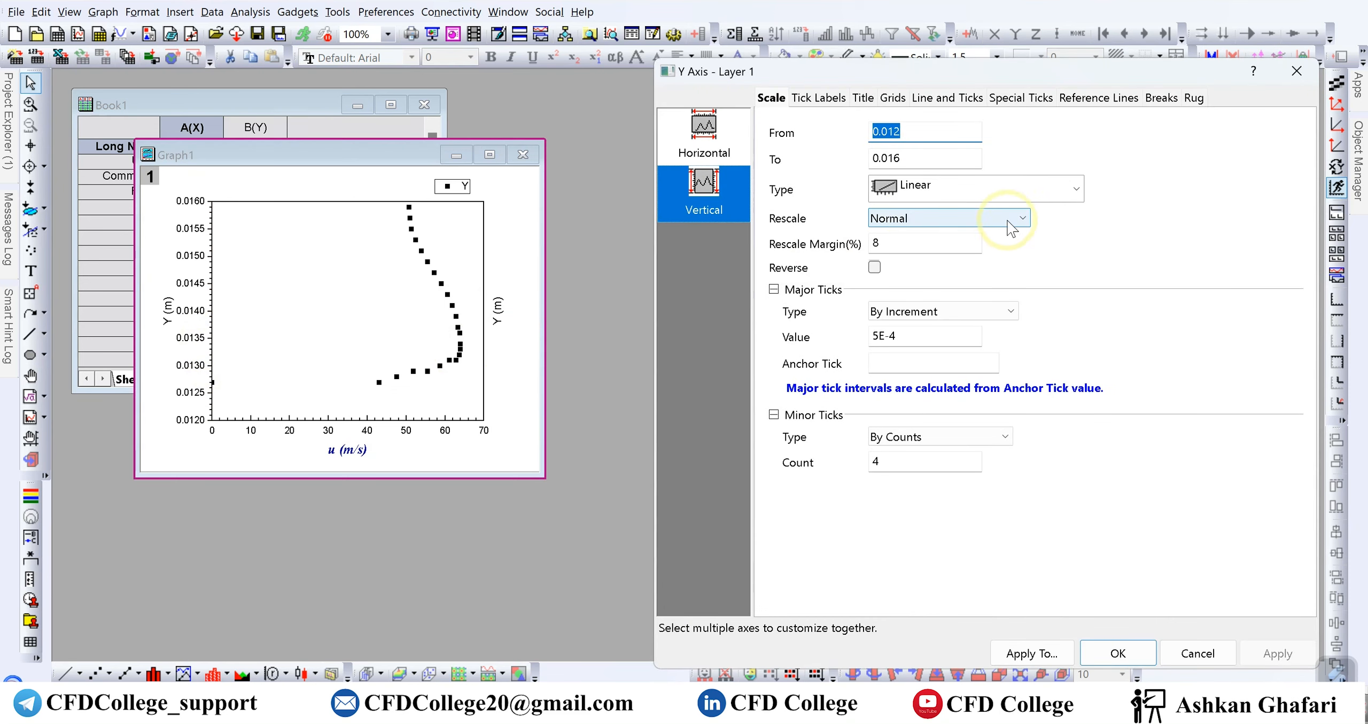
pyautogui.click(828, 99)
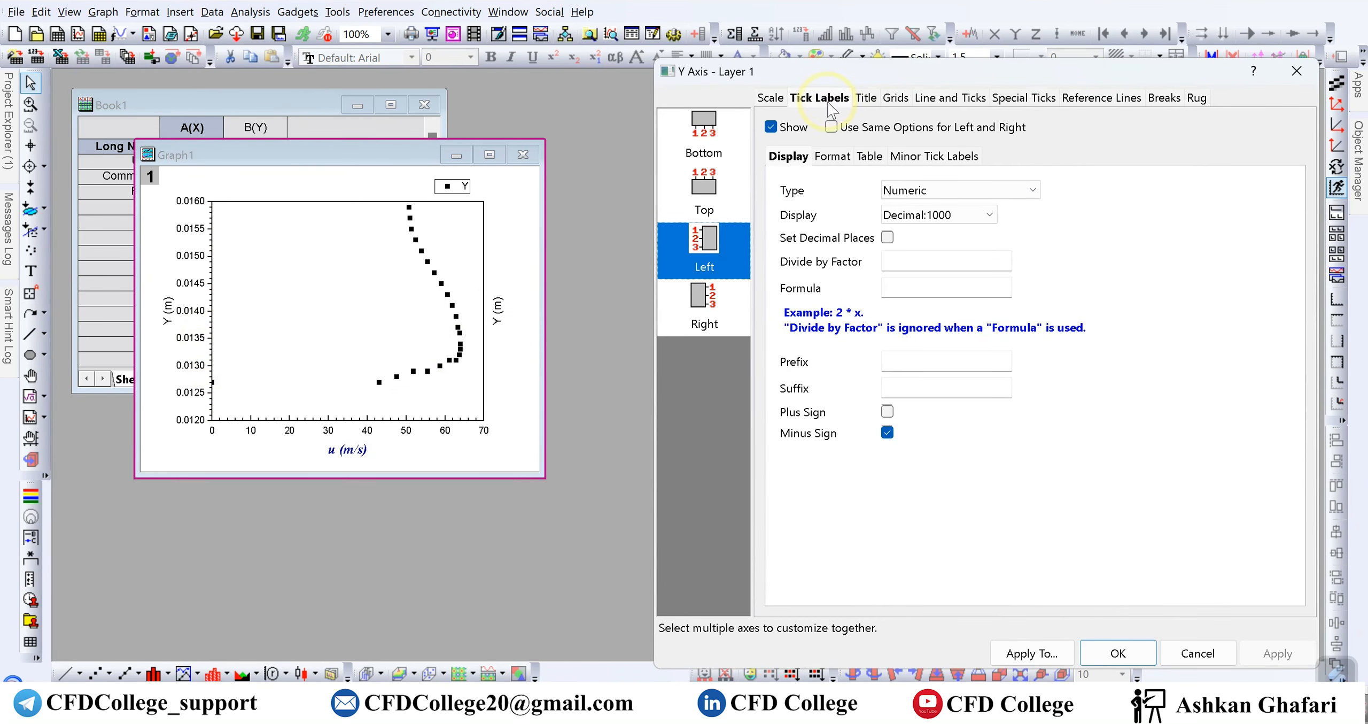
pyautogui.click(705, 259)
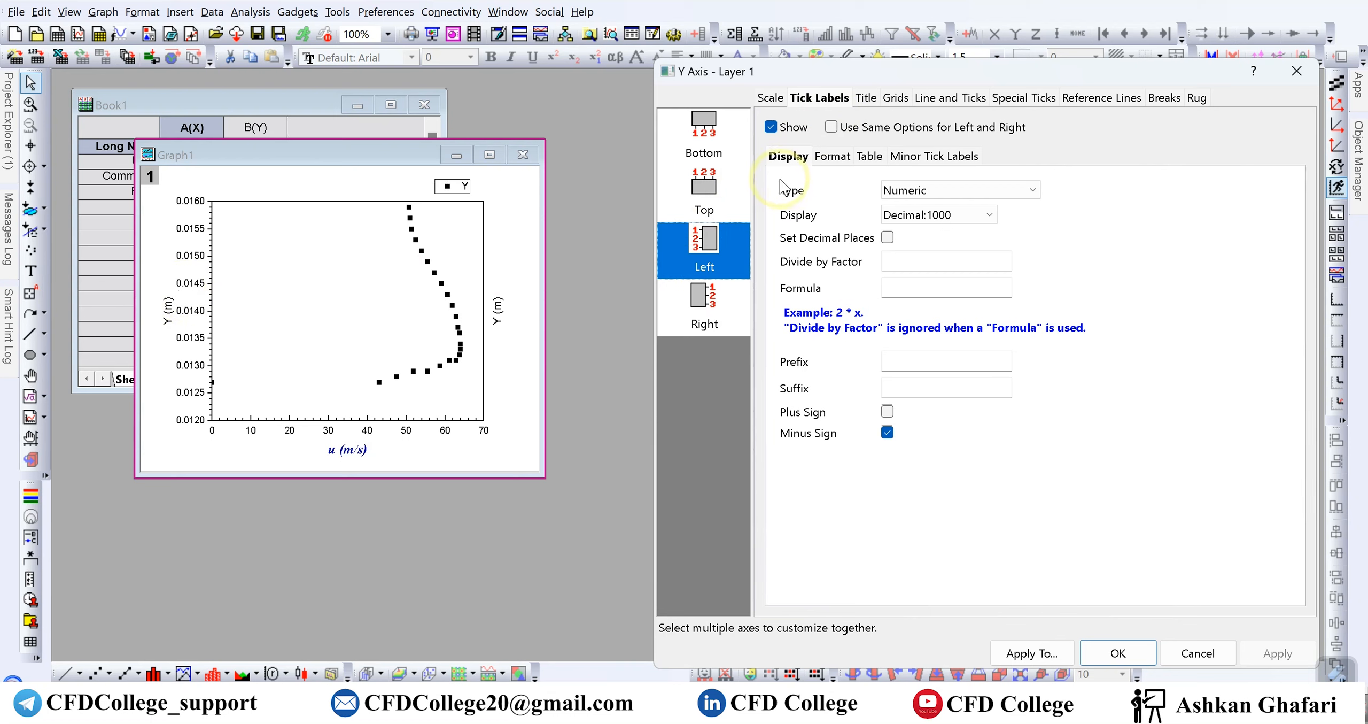
pyautogui.click(708, 306)
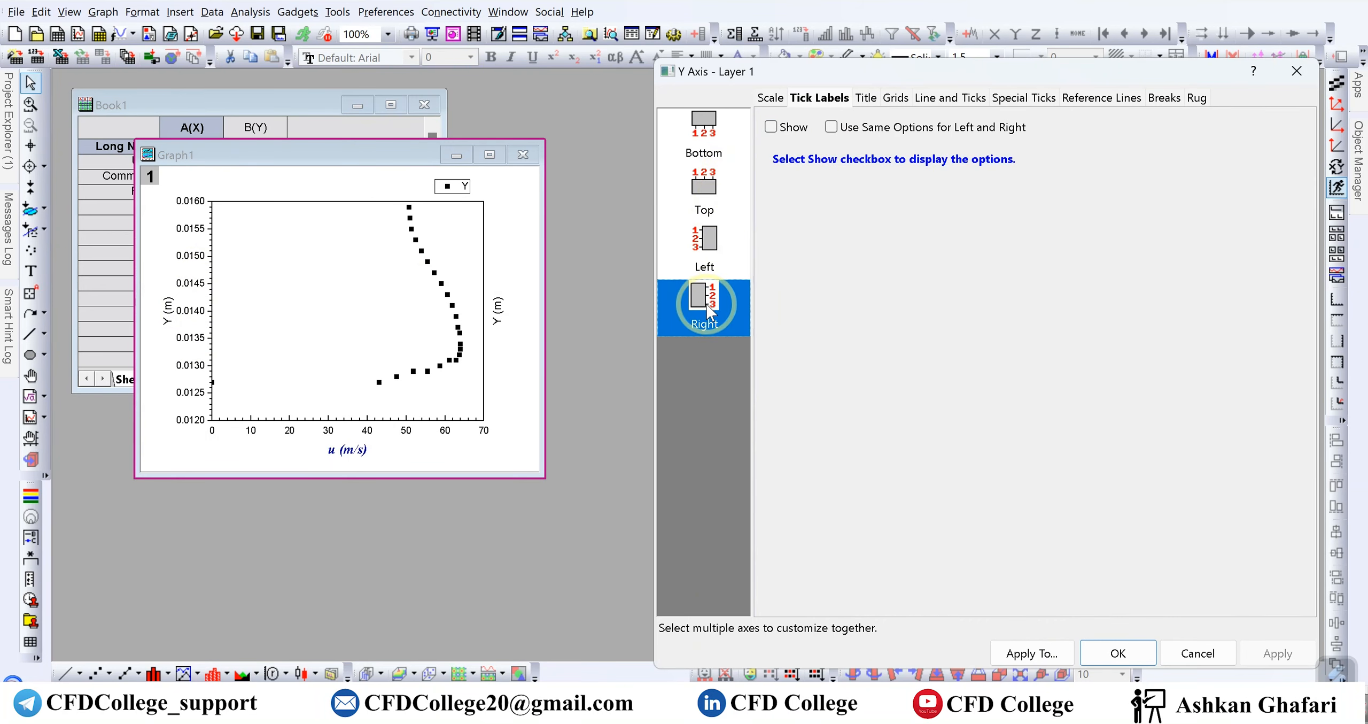
pyautogui.click(771, 127)
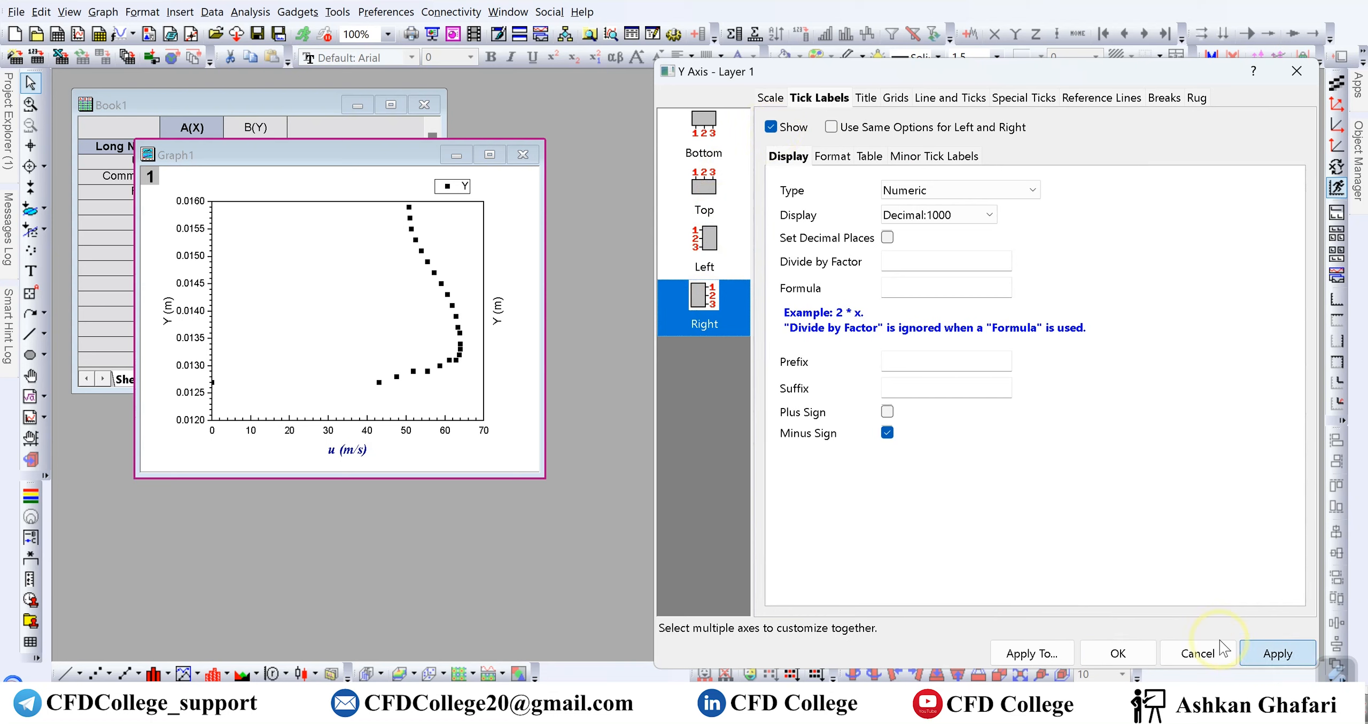
pyautogui.click(1274, 652)
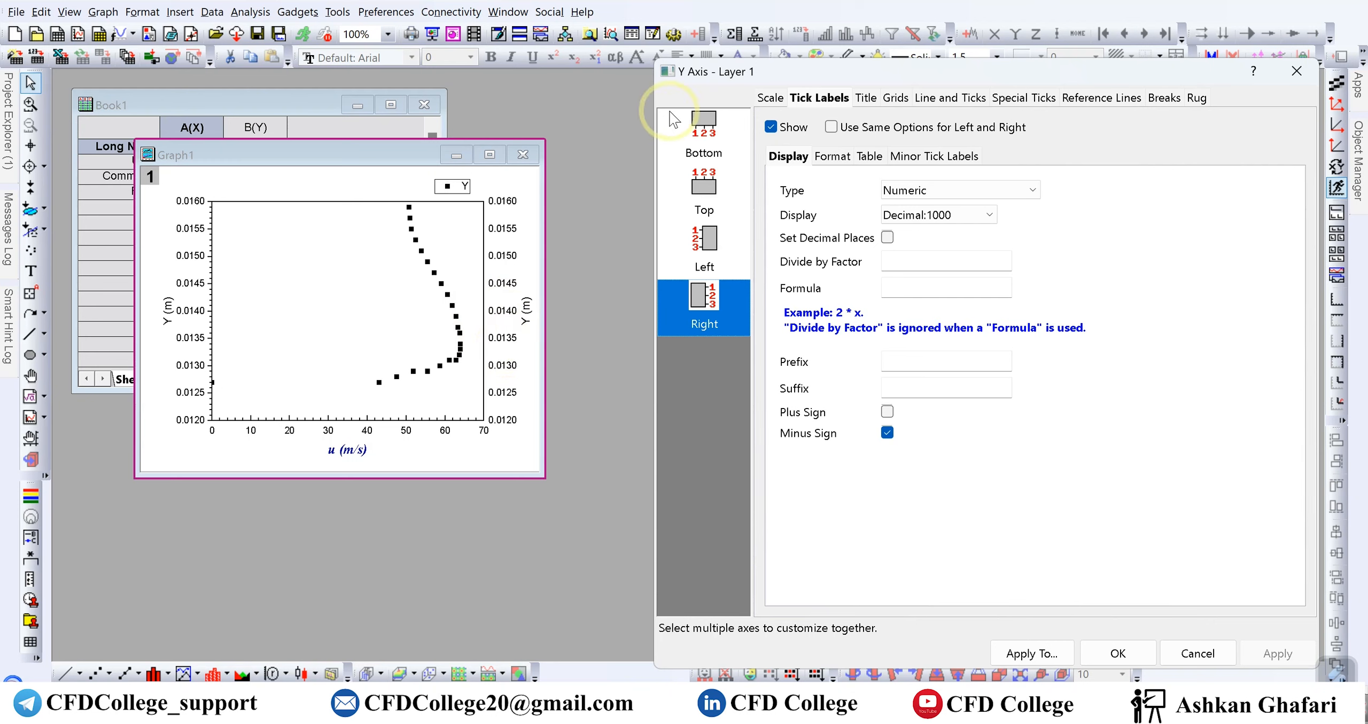
# - Review the left axis's tick label types, set its number display to Scientific:1E3, and apply it
pyautogui.click(702, 251)
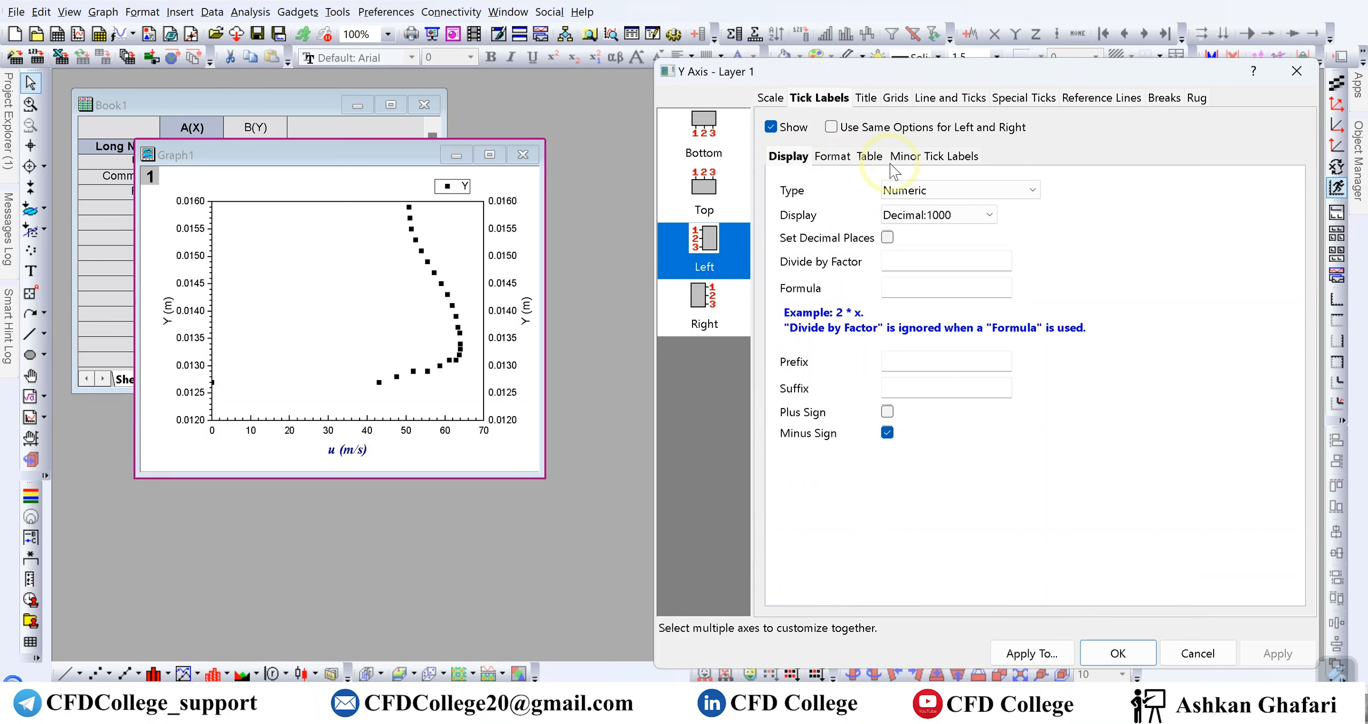
pyautogui.click(964, 188)
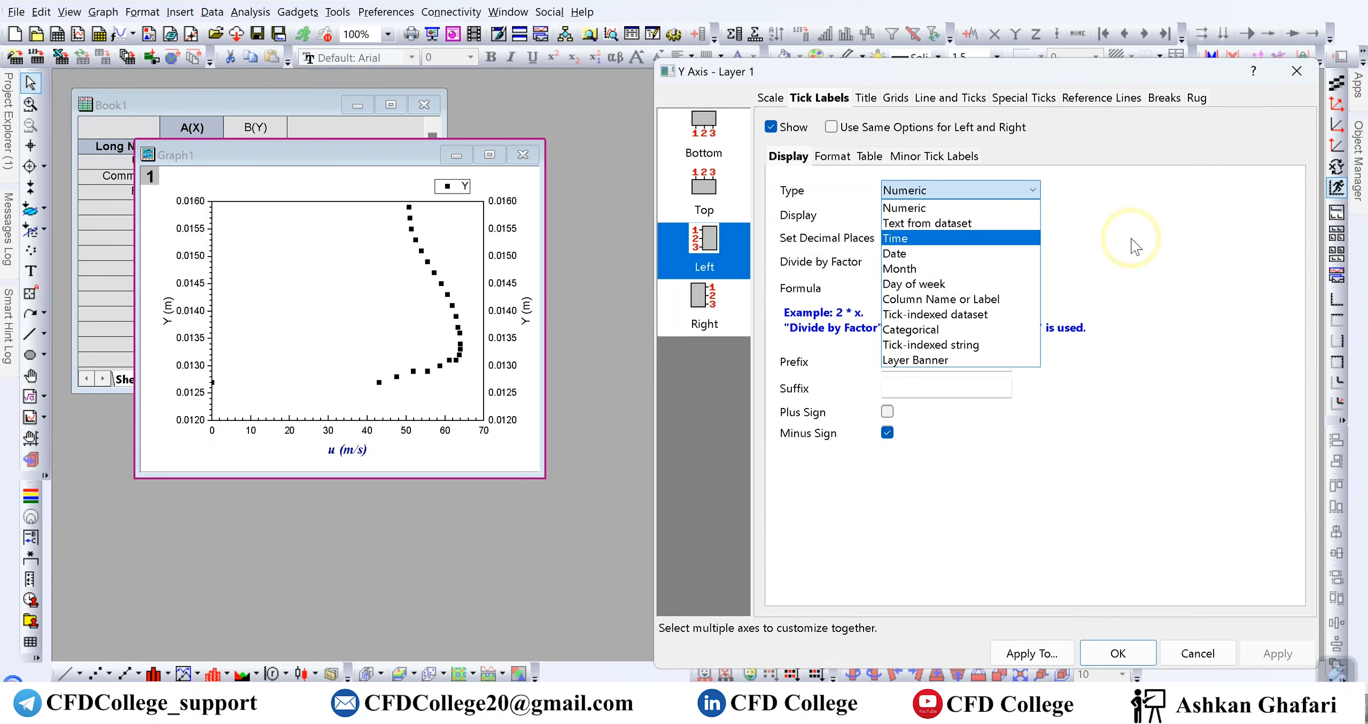
pyautogui.click(1151, 247)
pyautogui.click(990, 215)
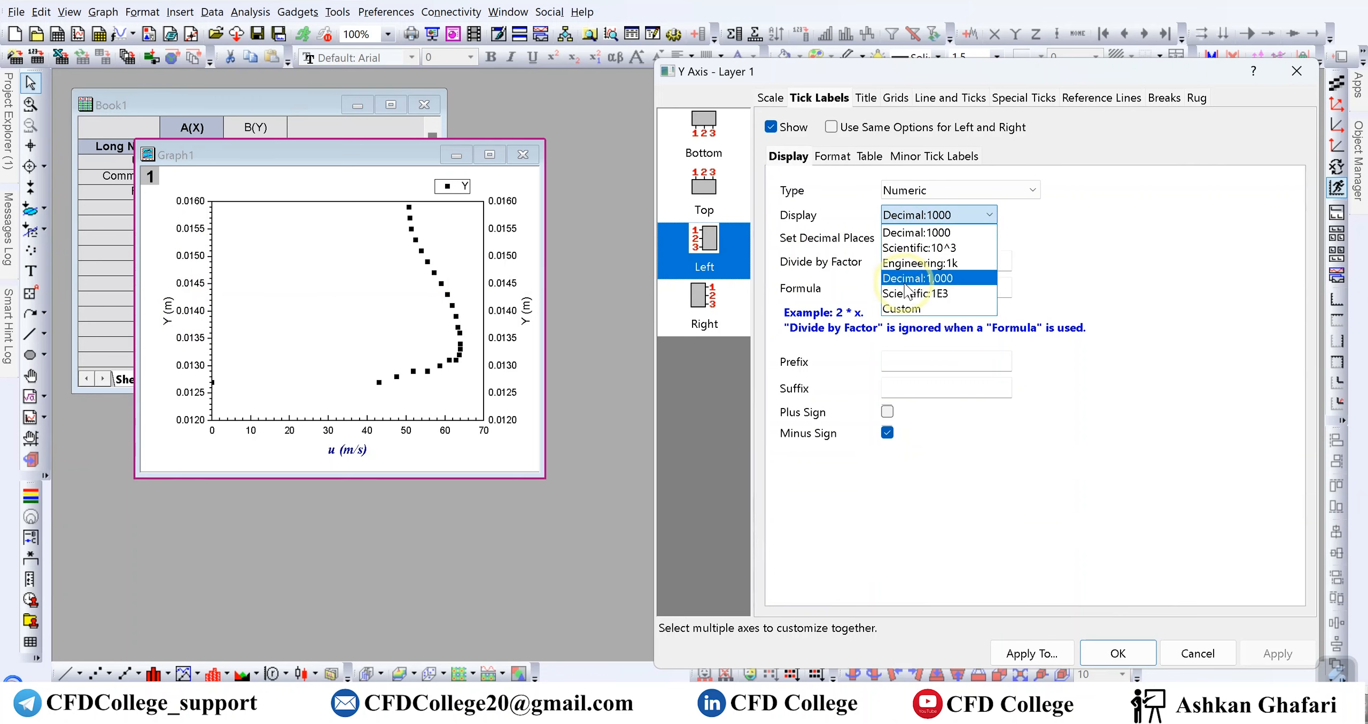
pyautogui.click(957, 301)
pyautogui.click(1261, 652)
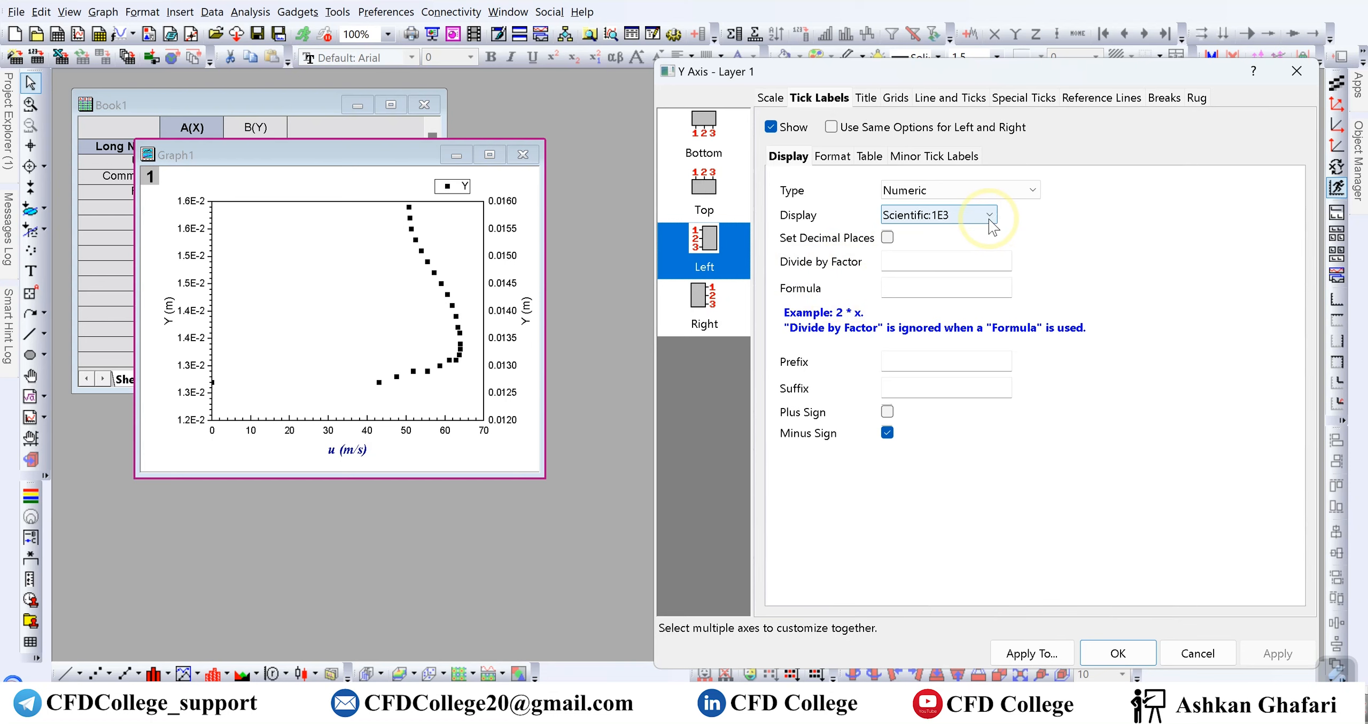
# - Enable a fixed number of decimal places for the left axis tick labels, set it to 2, and apply
pyautogui.click(887, 238)
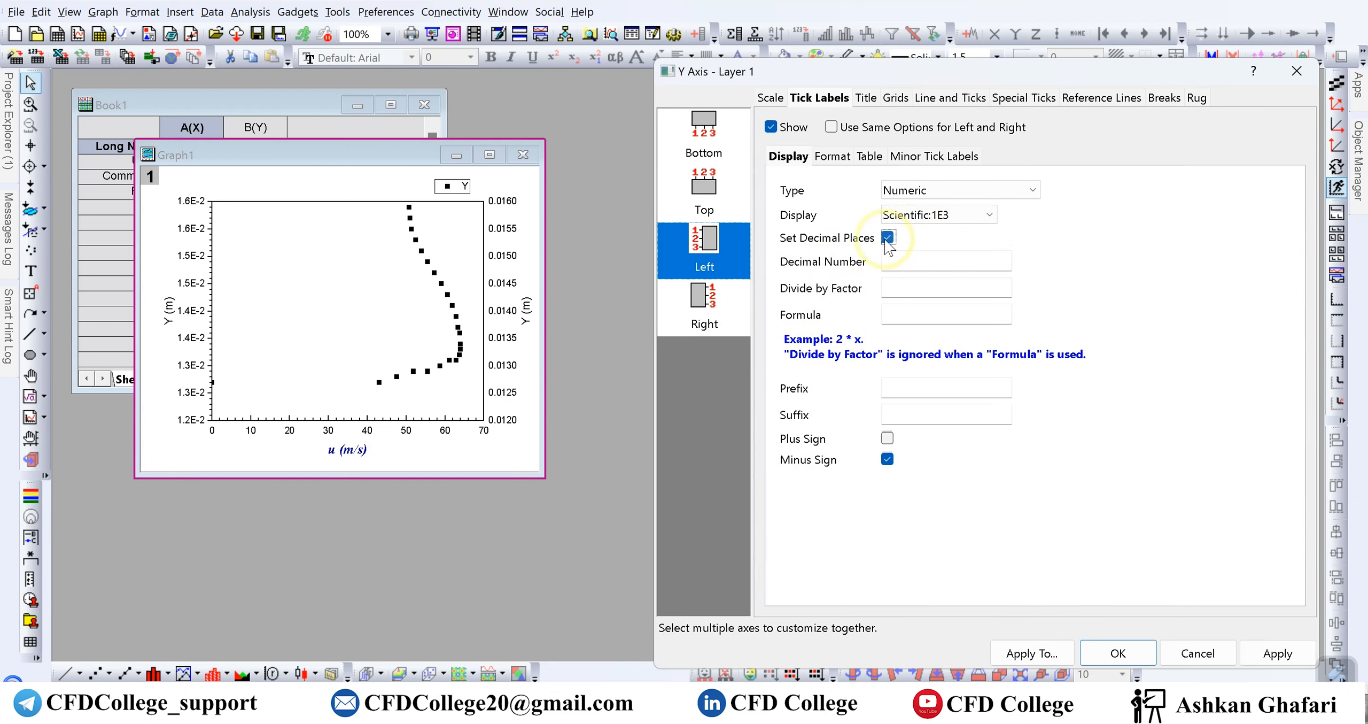
pyautogui.click(887, 238)
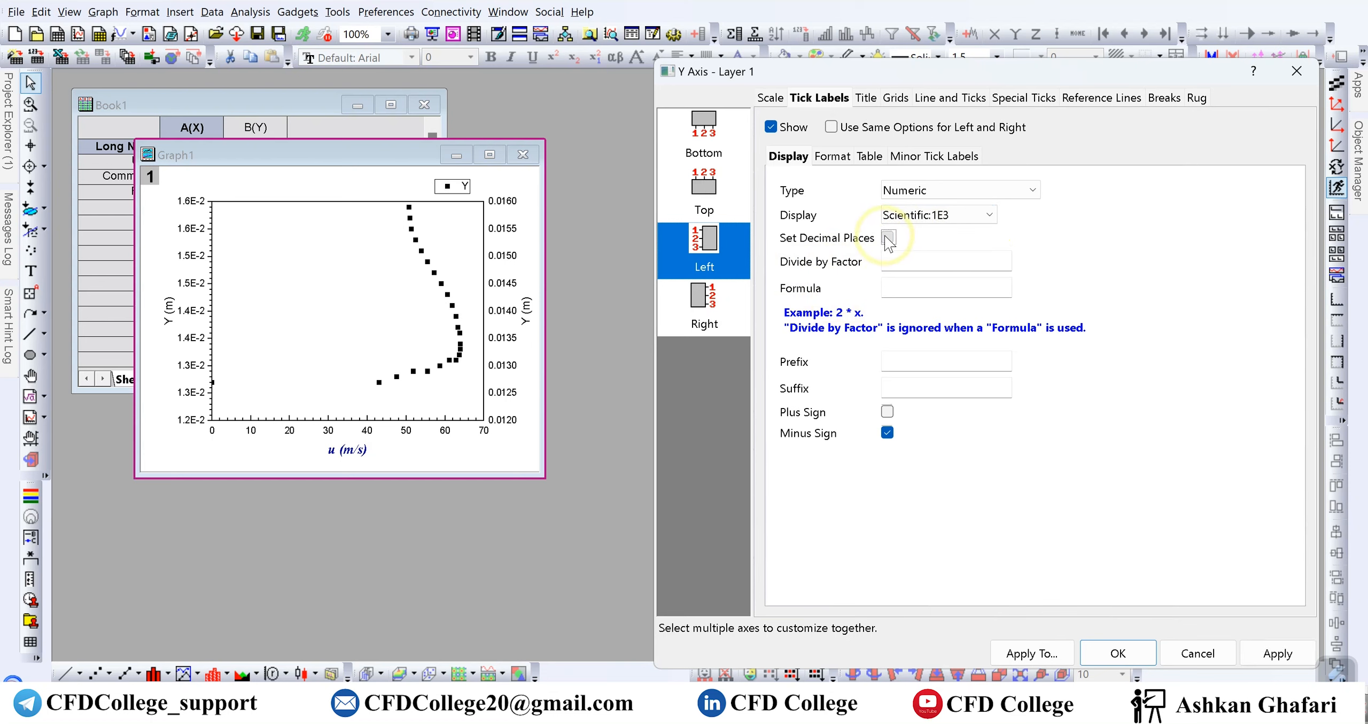
pyautogui.click(887, 238)
pyautogui.click(897, 259)
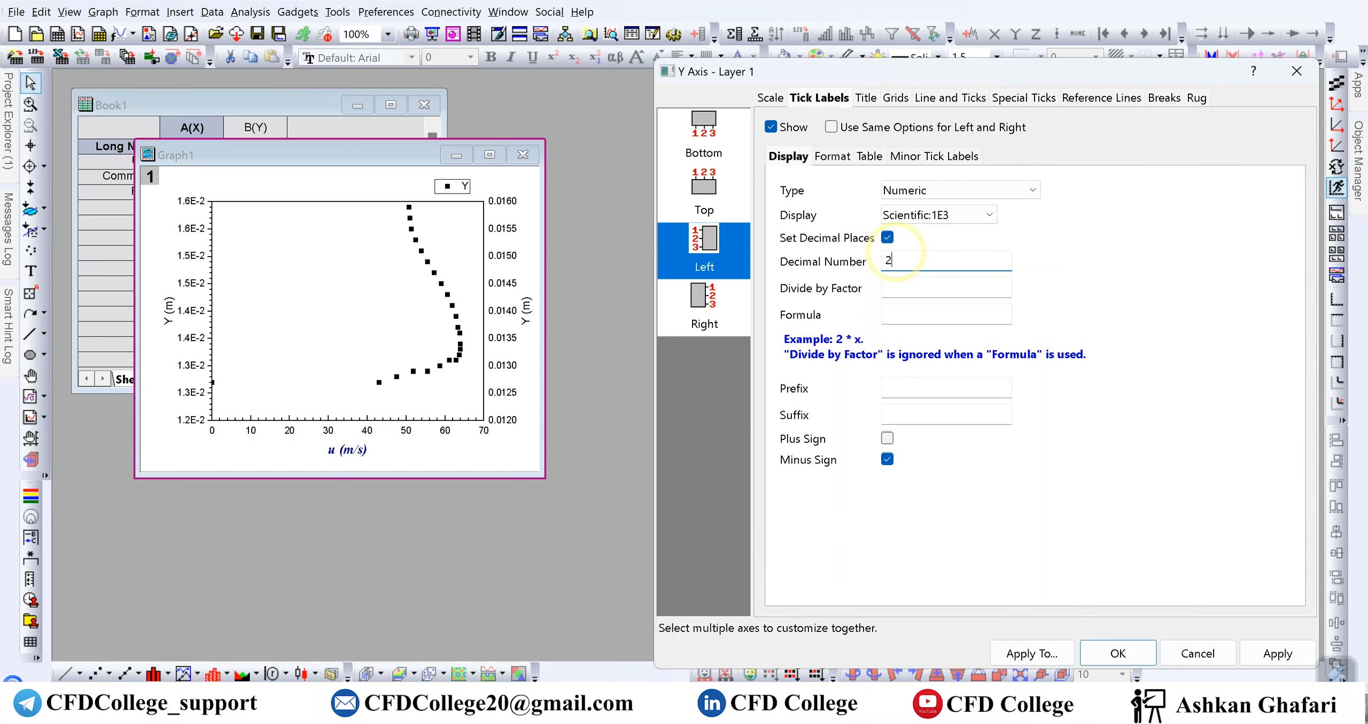
pyautogui.click(1268, 653)
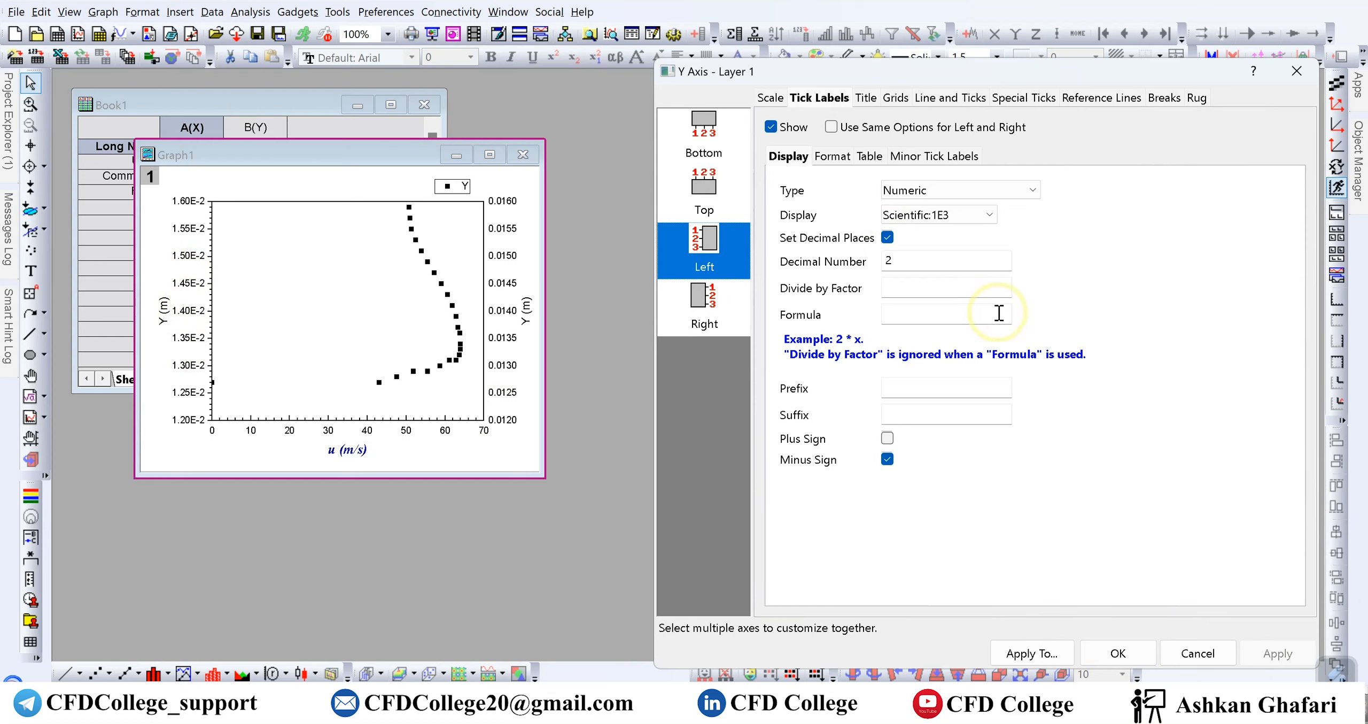
# - Change the left axis tick labels' number display to Scientific:10^3 and apply it
pyautogui.click(993, 215)
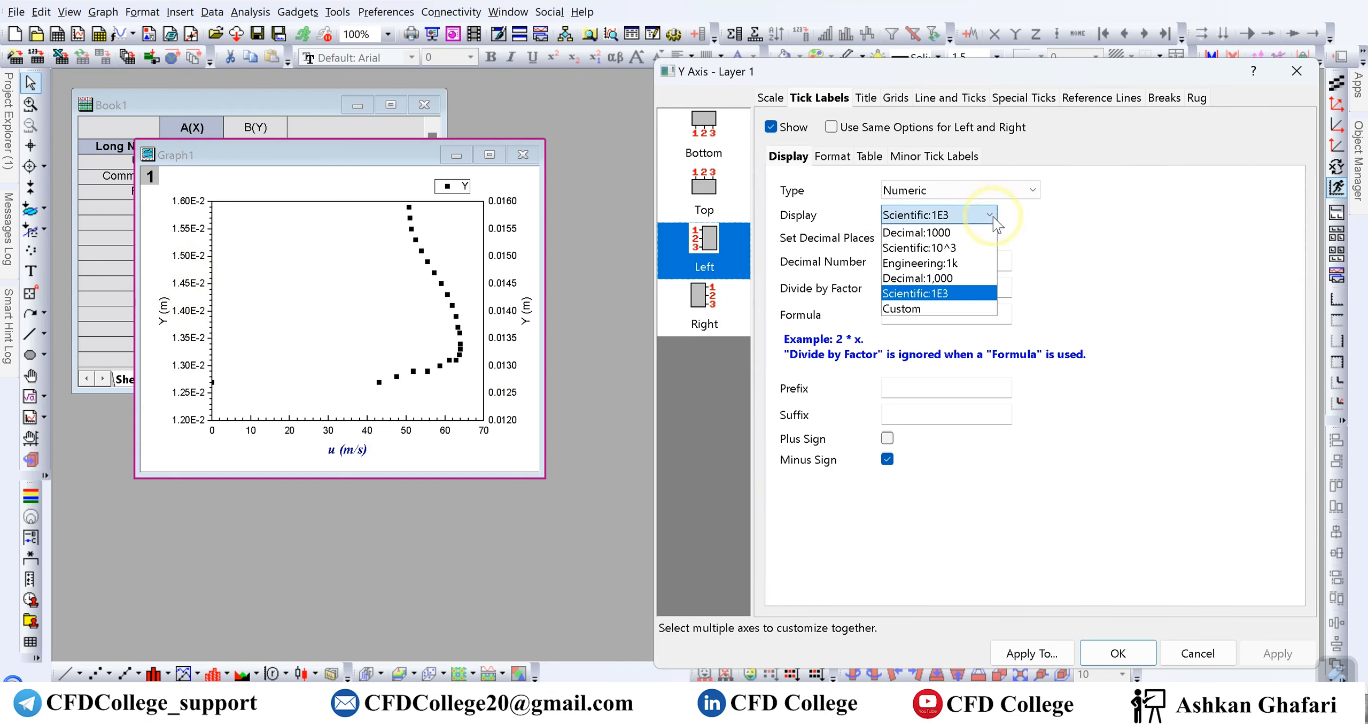
pyautogui.click(977, 247)
pyautogui.click(1274, 652)
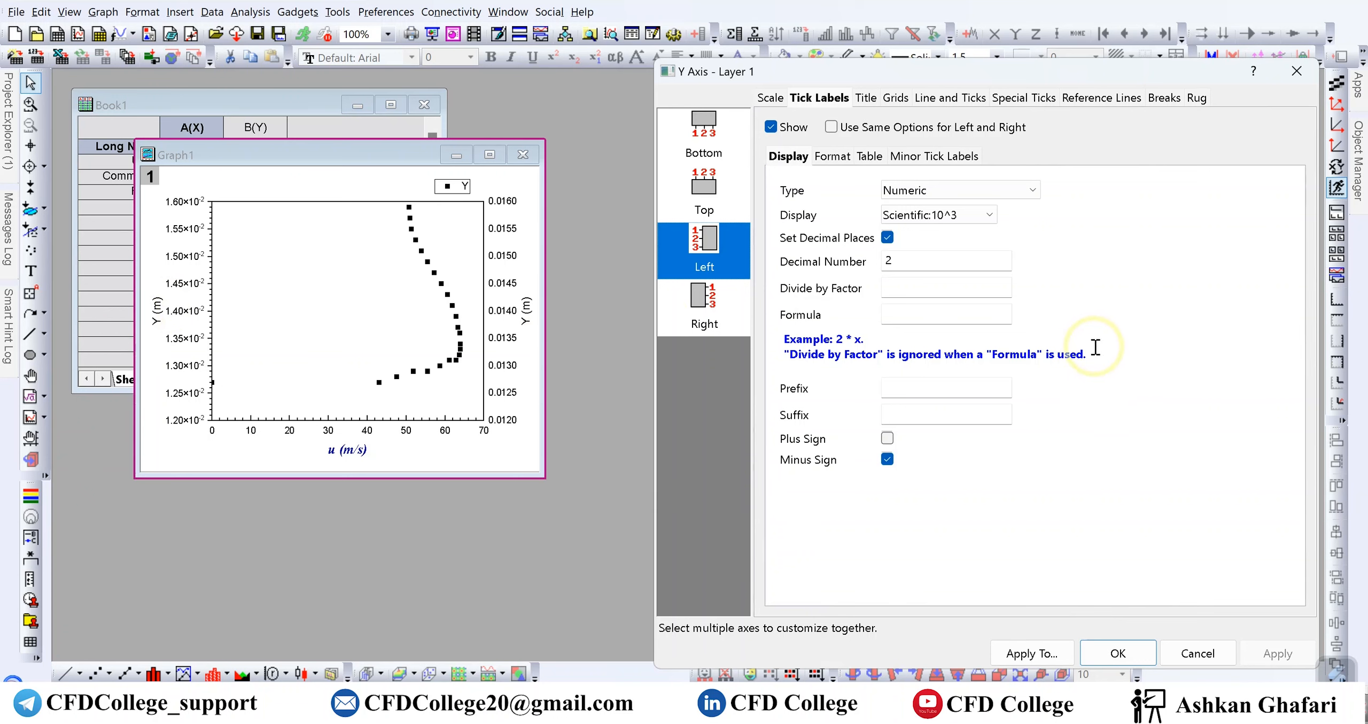
# - Format the left axis tick labels in bold at size 20, rotated 45 degrees, and apply the changes
pyautogui.click(824, 158)
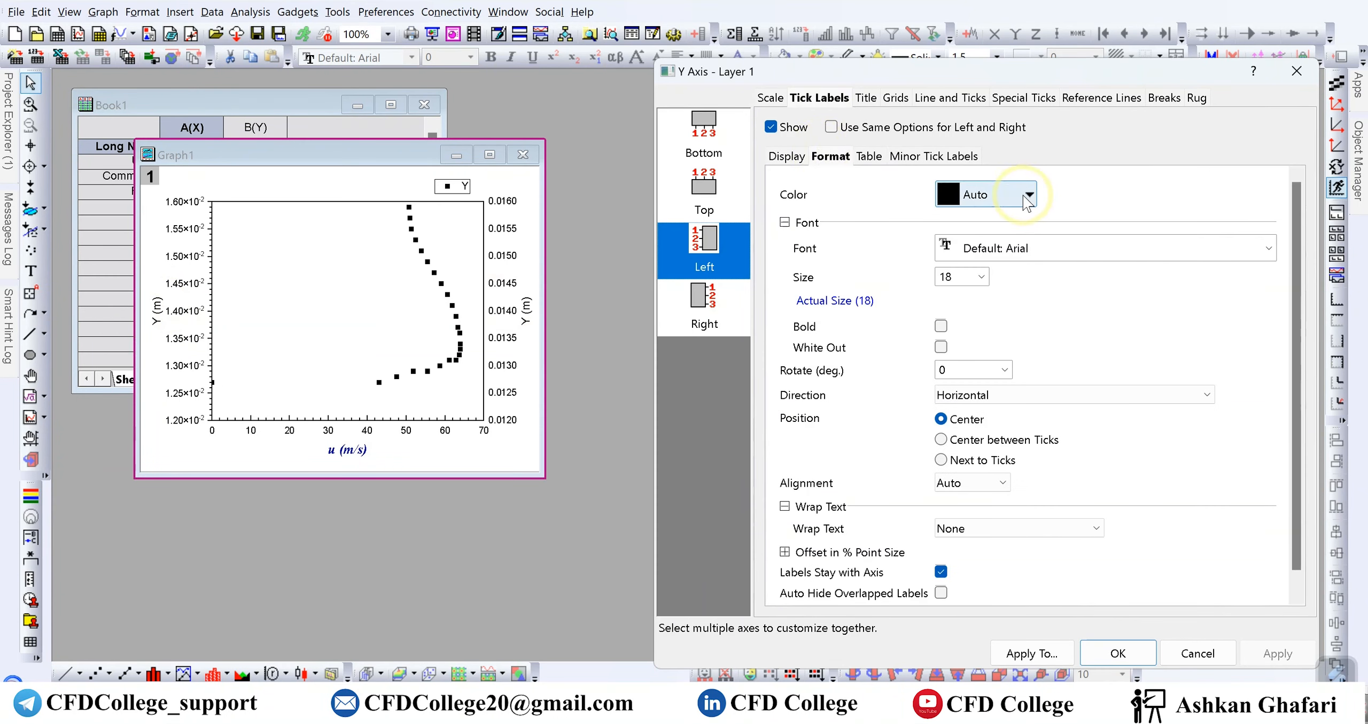
pyautogui.click(982, 277)
pyautogui.click(954, 428)
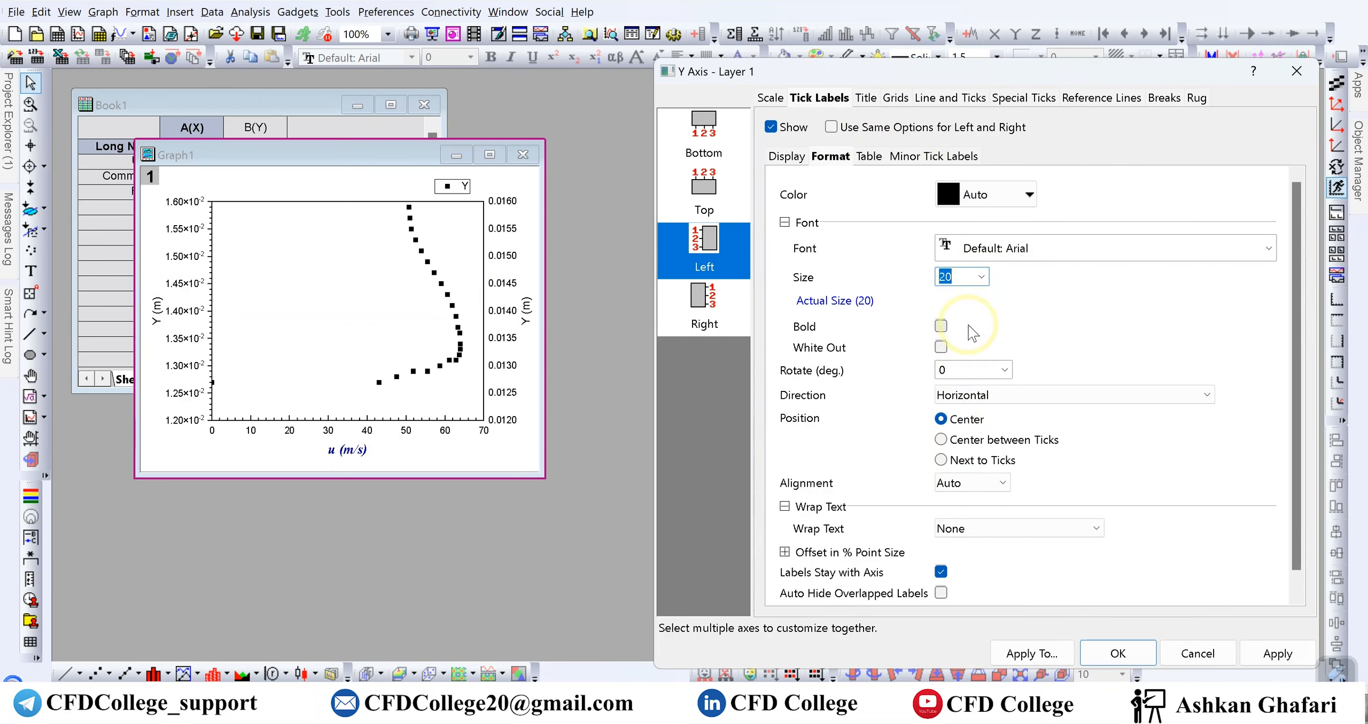
pyautogui.click(941, 326)
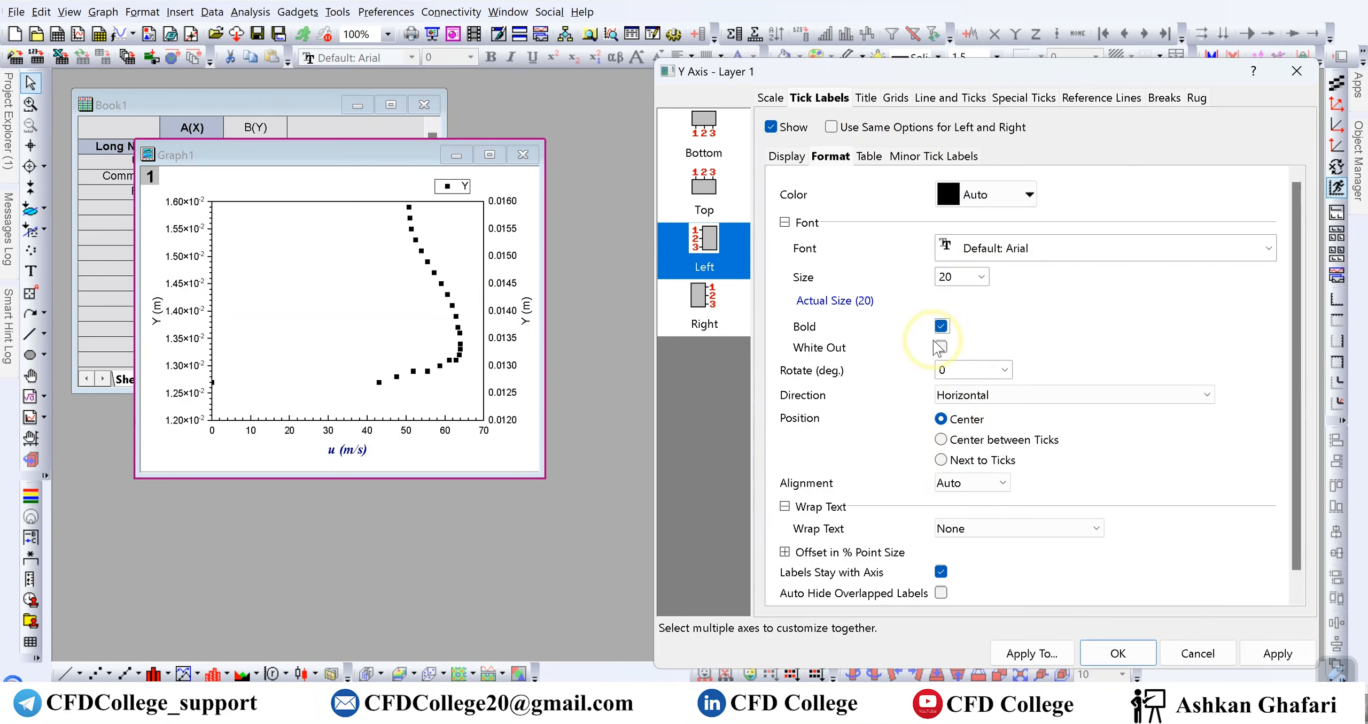
pyautogui.click(1004, 371)
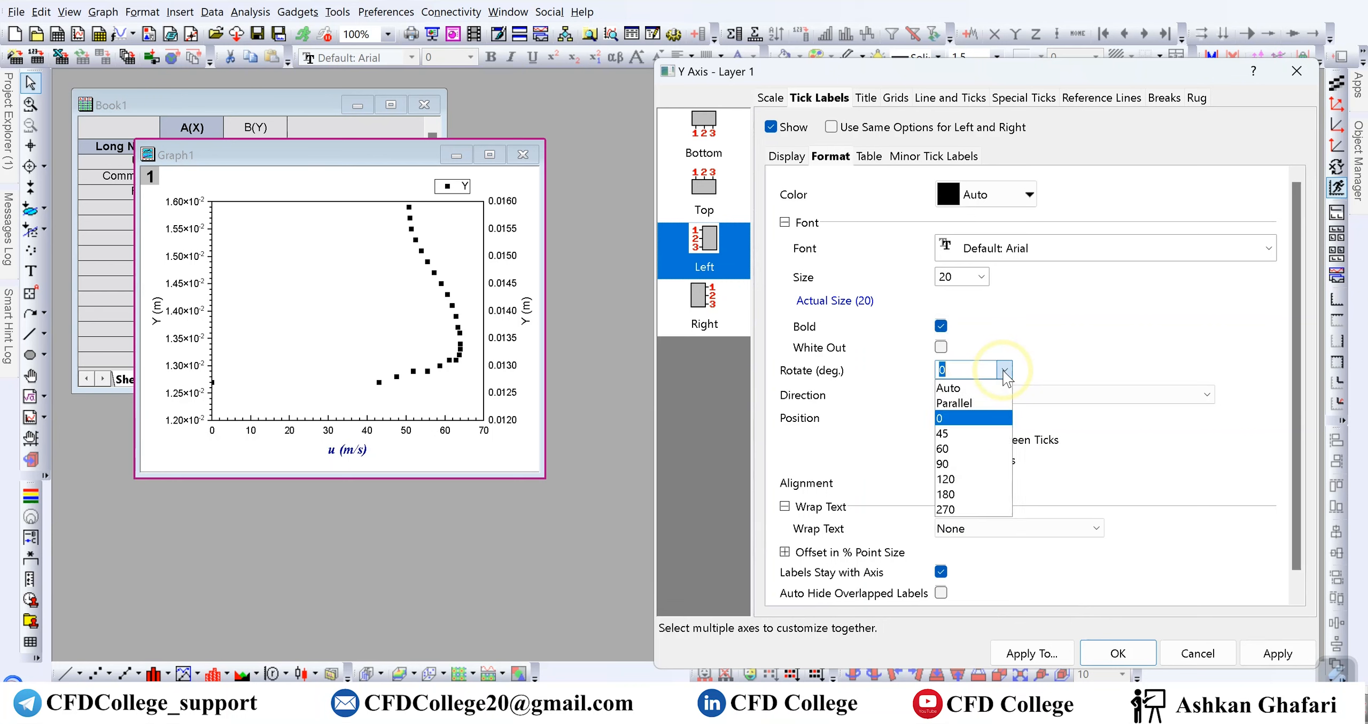
pyautogui.click(953, 434)
pyautogui.click(1276, 658)
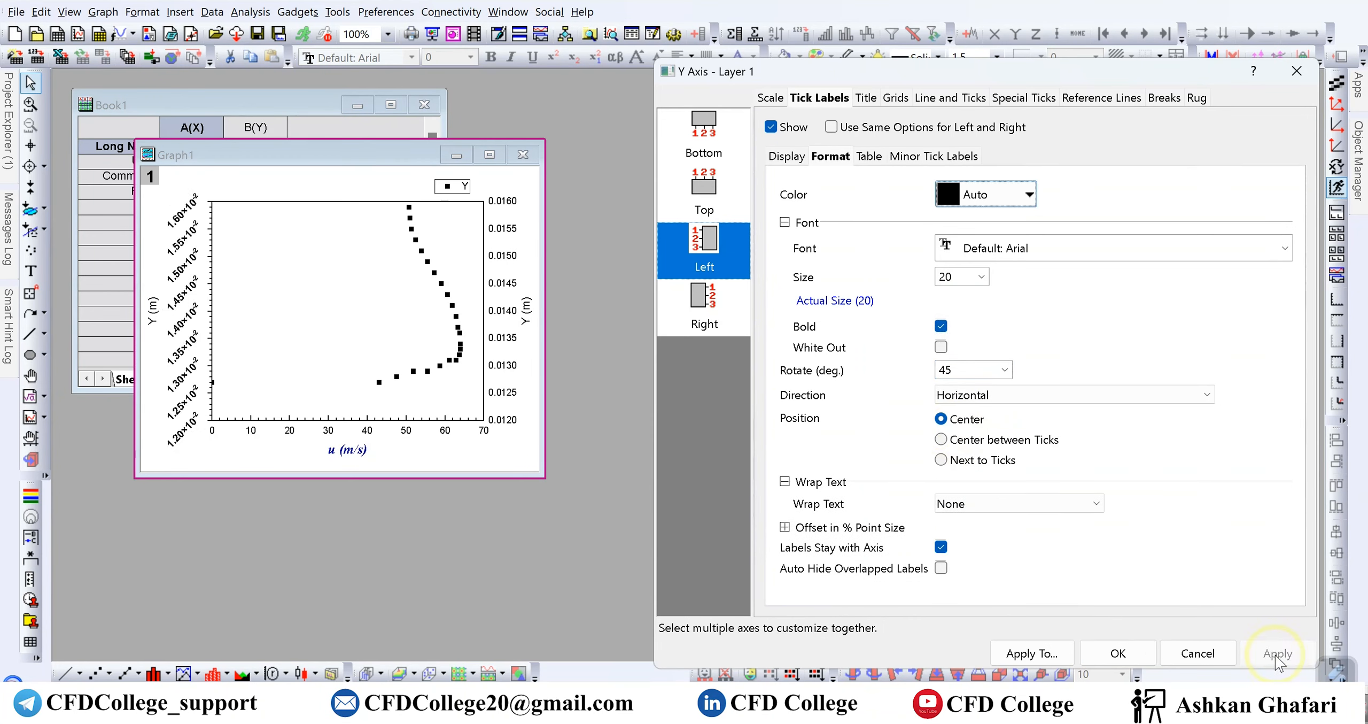
# - Return the left axis tick labels to size 18, non-bold and 0 degrees rotation, apply, and close the axis settings
pyautogui.click(1034, 247)
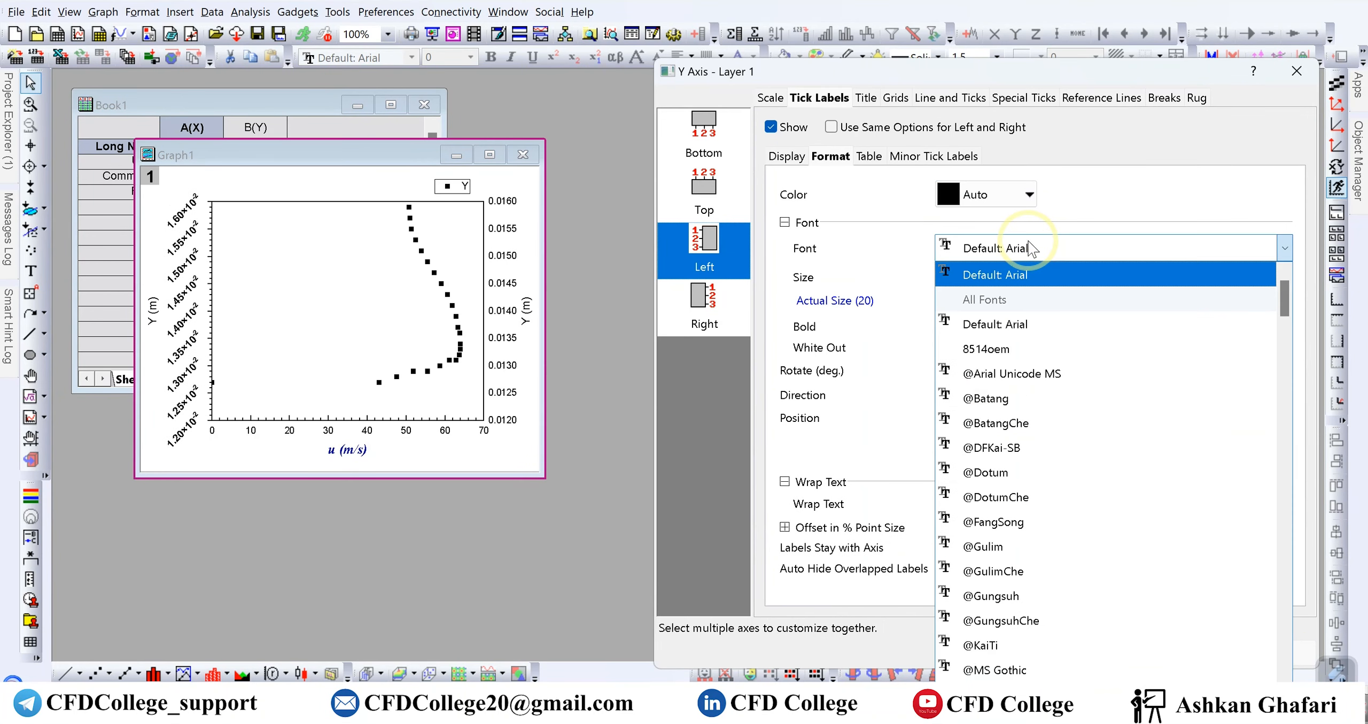
pyautogui.click(1081, 219)
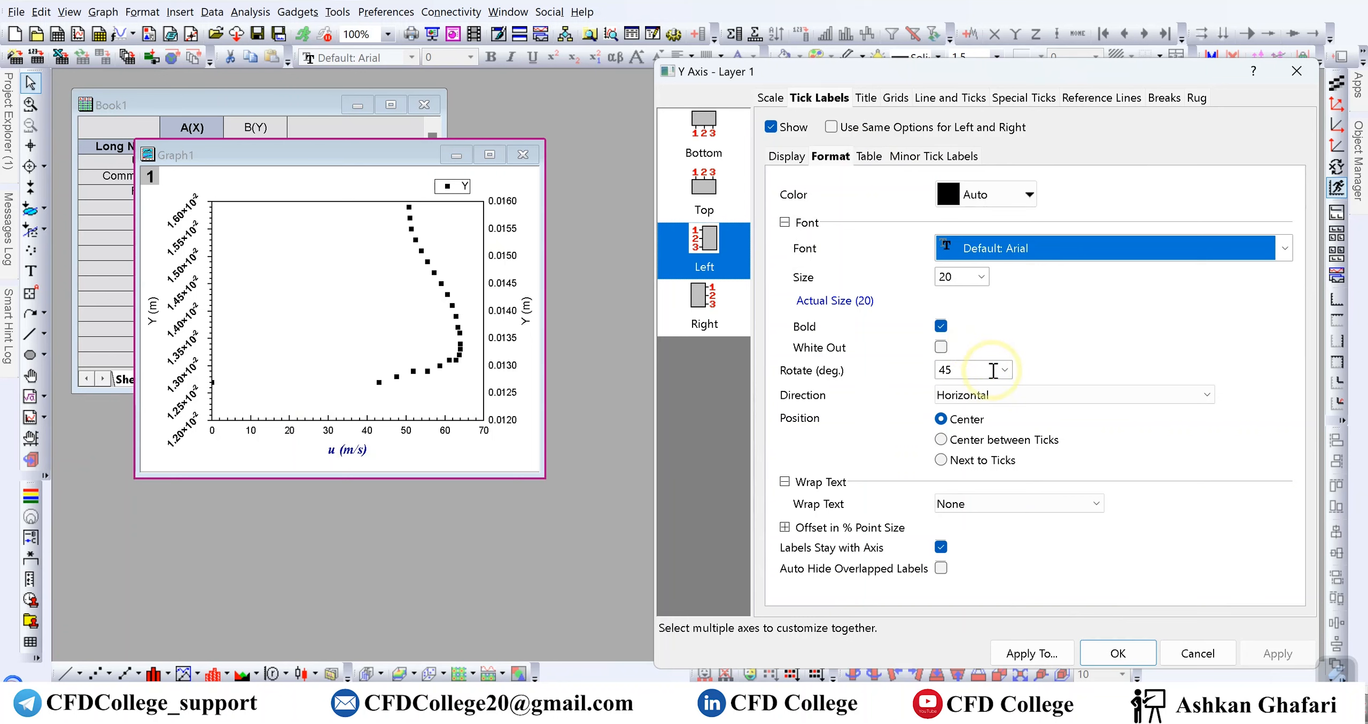
pyautogui.click(981, 276)
pyautogui.click(964, 400)
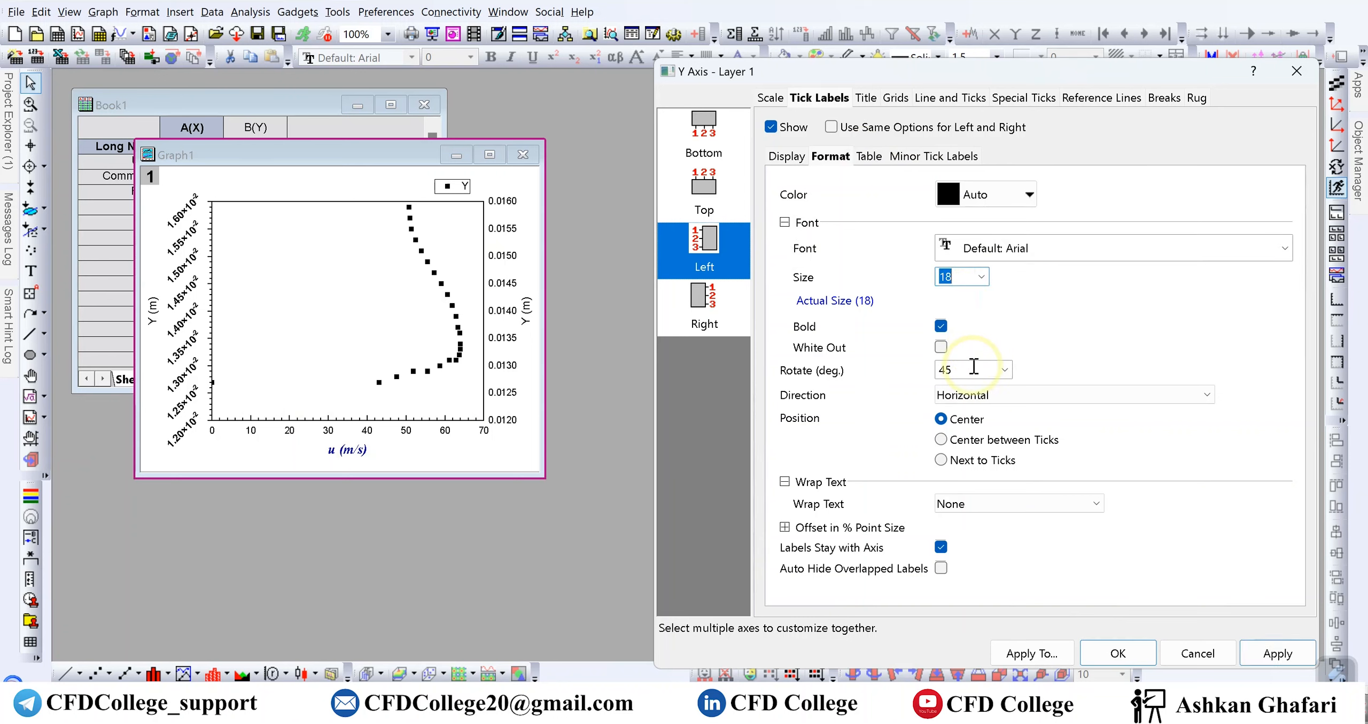
pyautogui.click(1004, 370)
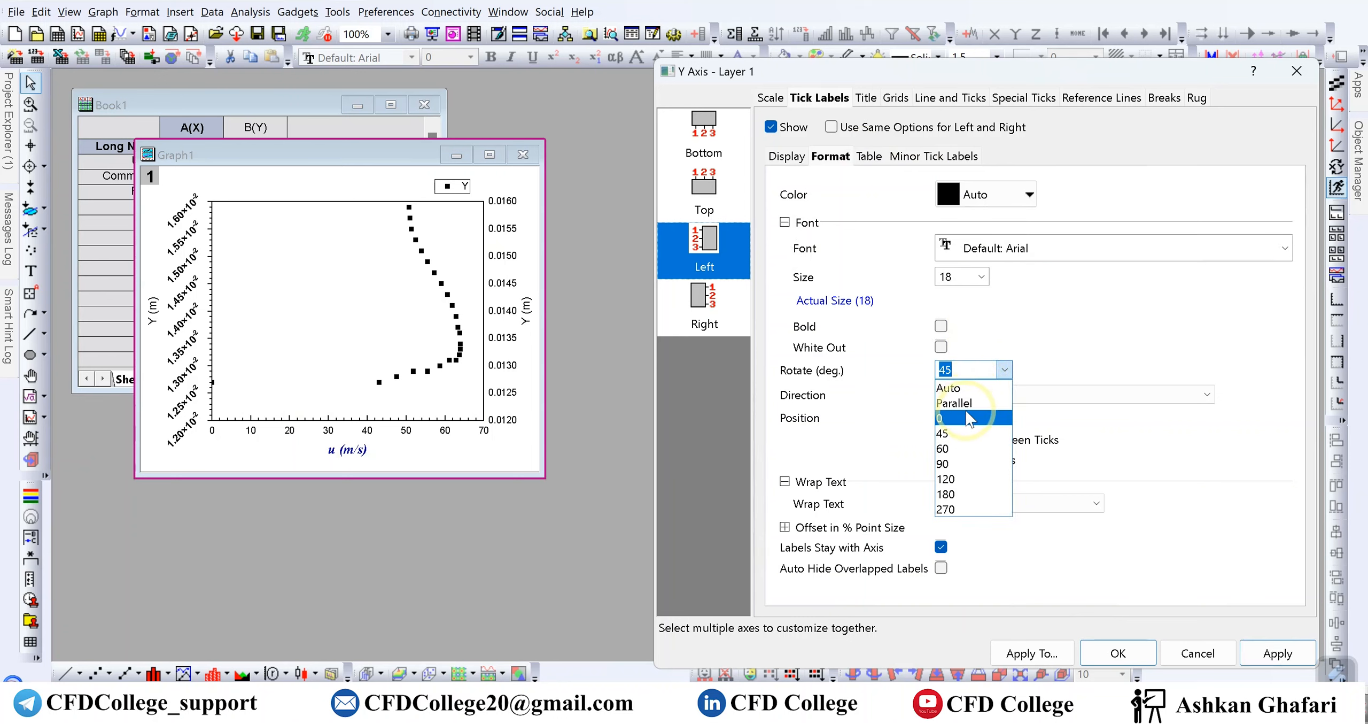
pyautogui.click(942, 418)
pyautogui.click(1278, 653)
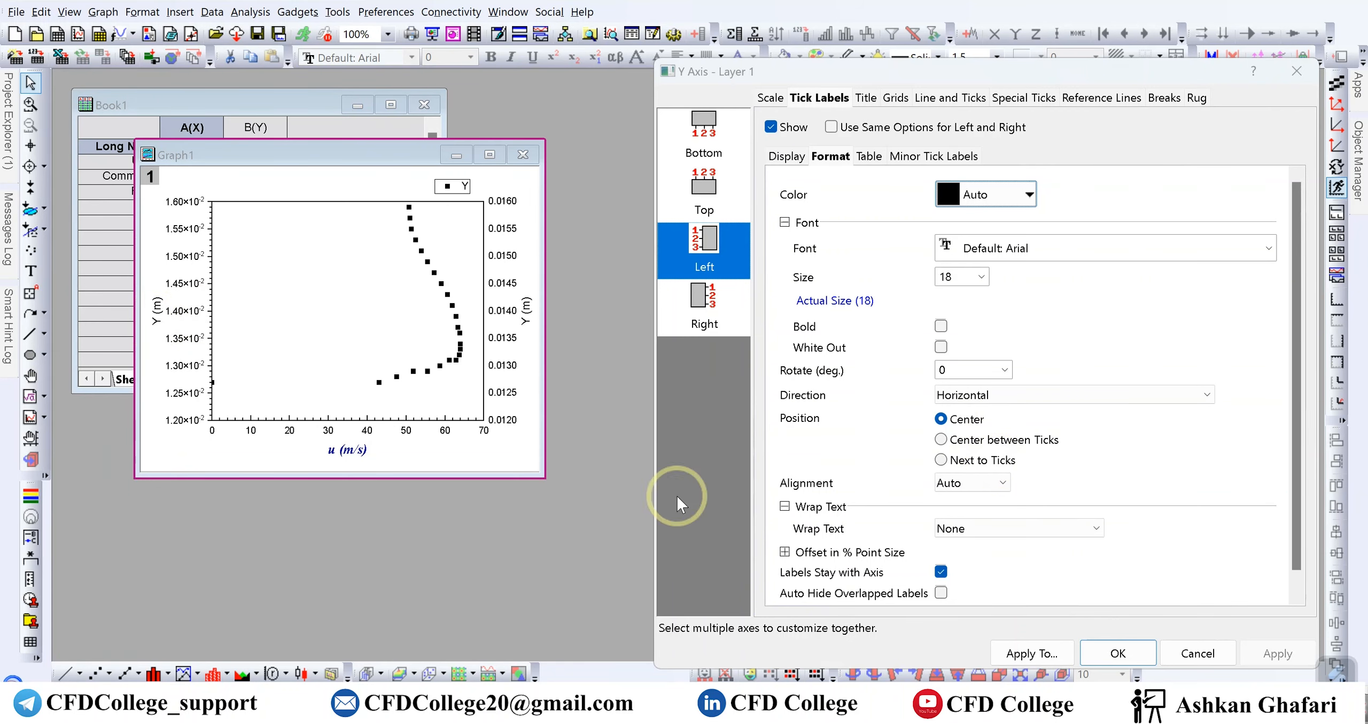
pyautogui.click(1118, 653)
# - Change the color of the horizontal axis title u (m/s) to Black in its text properties
pyautogui.click(155, 310)
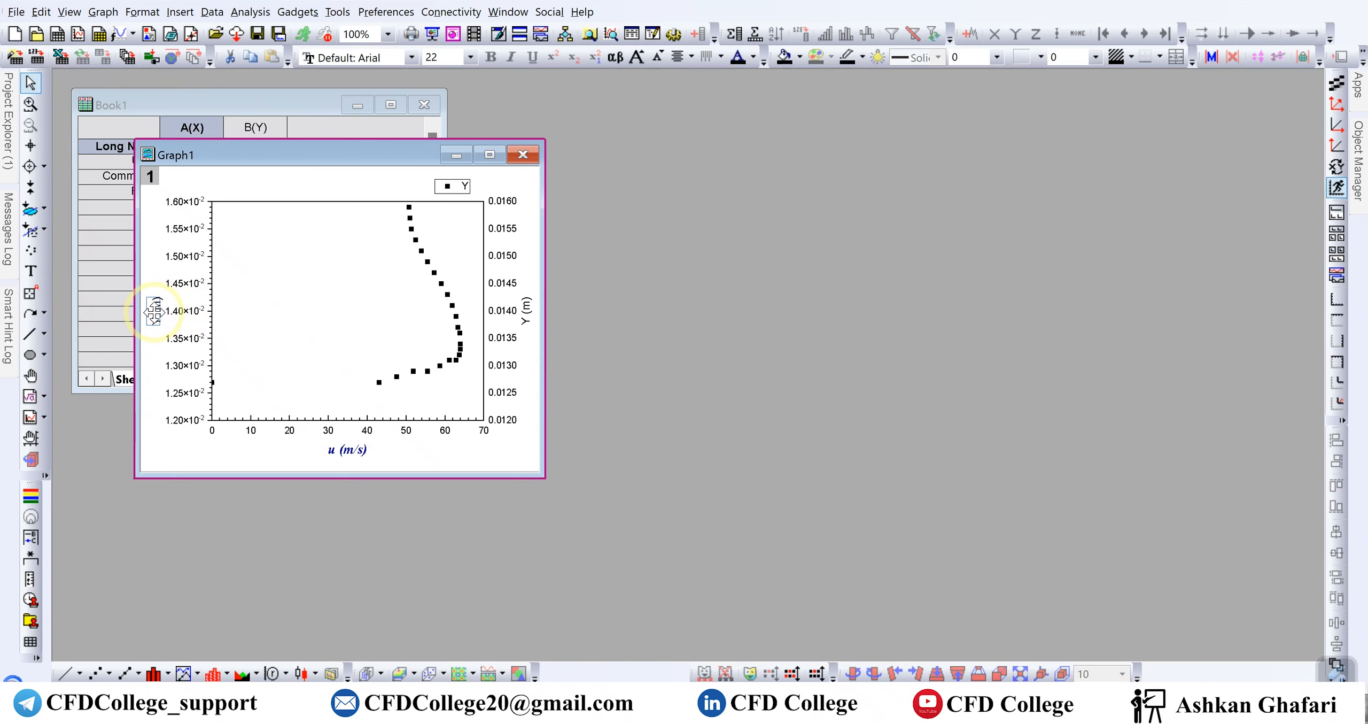
pyautogui.click(347, 450)
pyautogui.rightClick(354, 452)
pyautogui.click(401, 445)
pyautogui.click(933, 165)
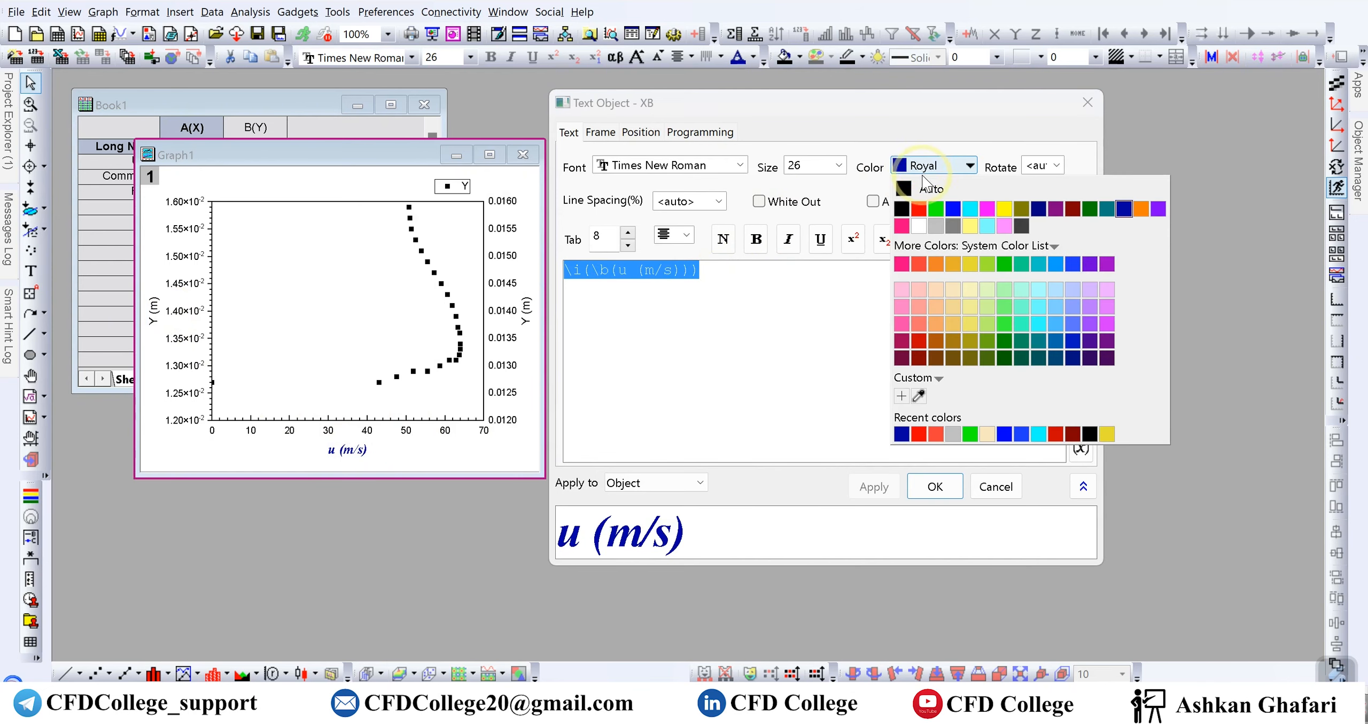
pyautogui.click(929, 212)
pyautogui.click(935, 488)
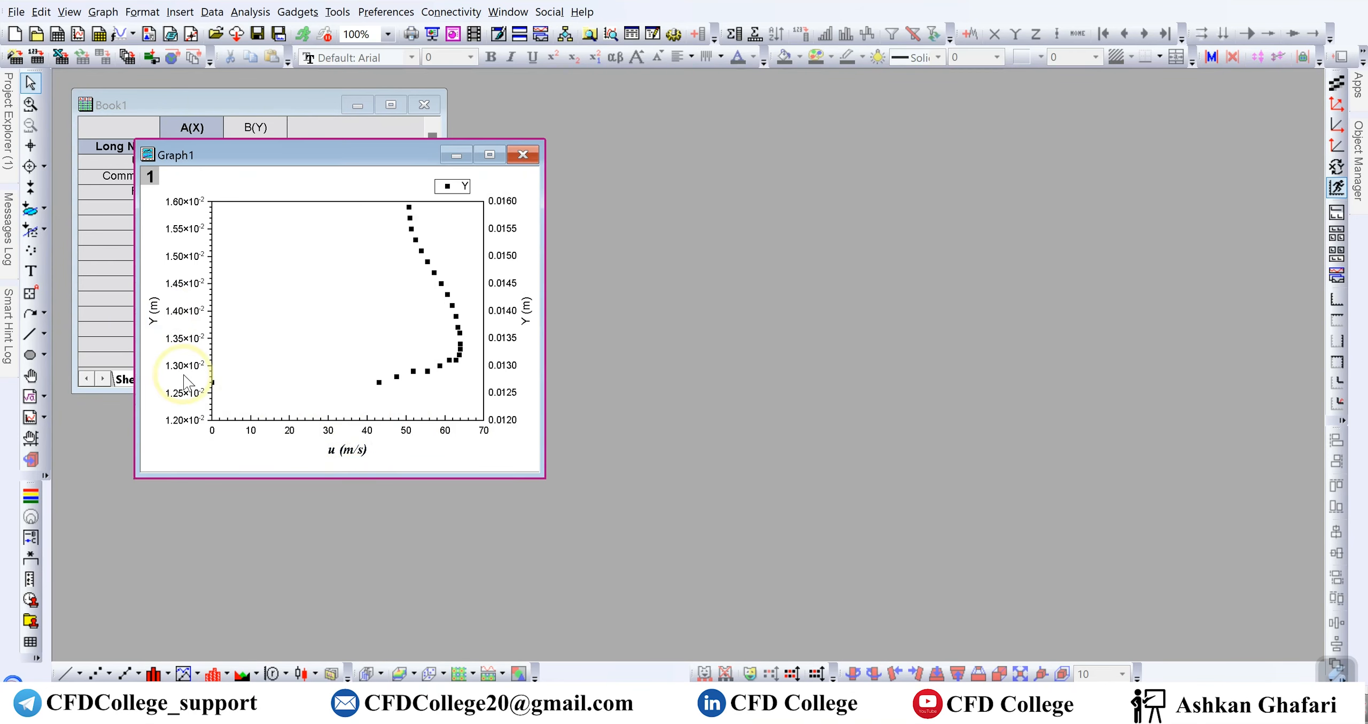
# - Reopen the horizontal axis title's properties, set its font size to 28, and apply the change
pyautogui.rightClick(359, 449)
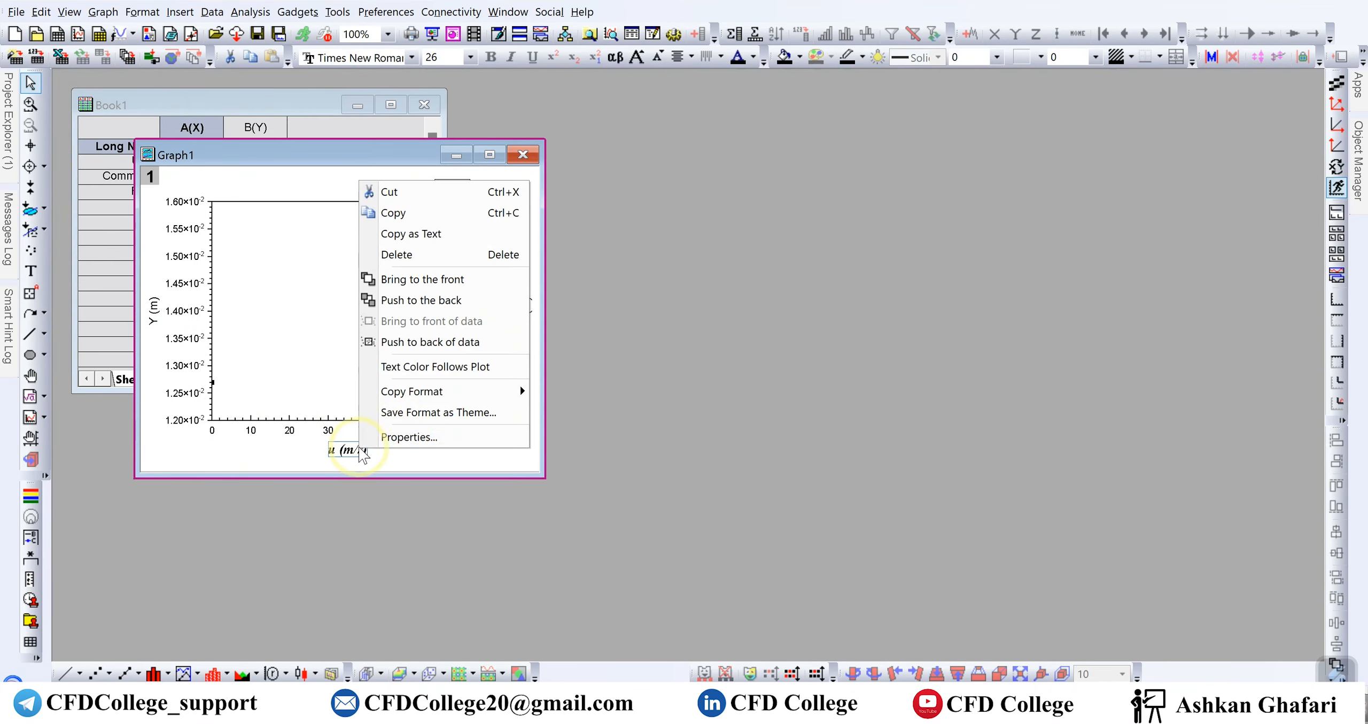
pyautogui.click(398, 435)
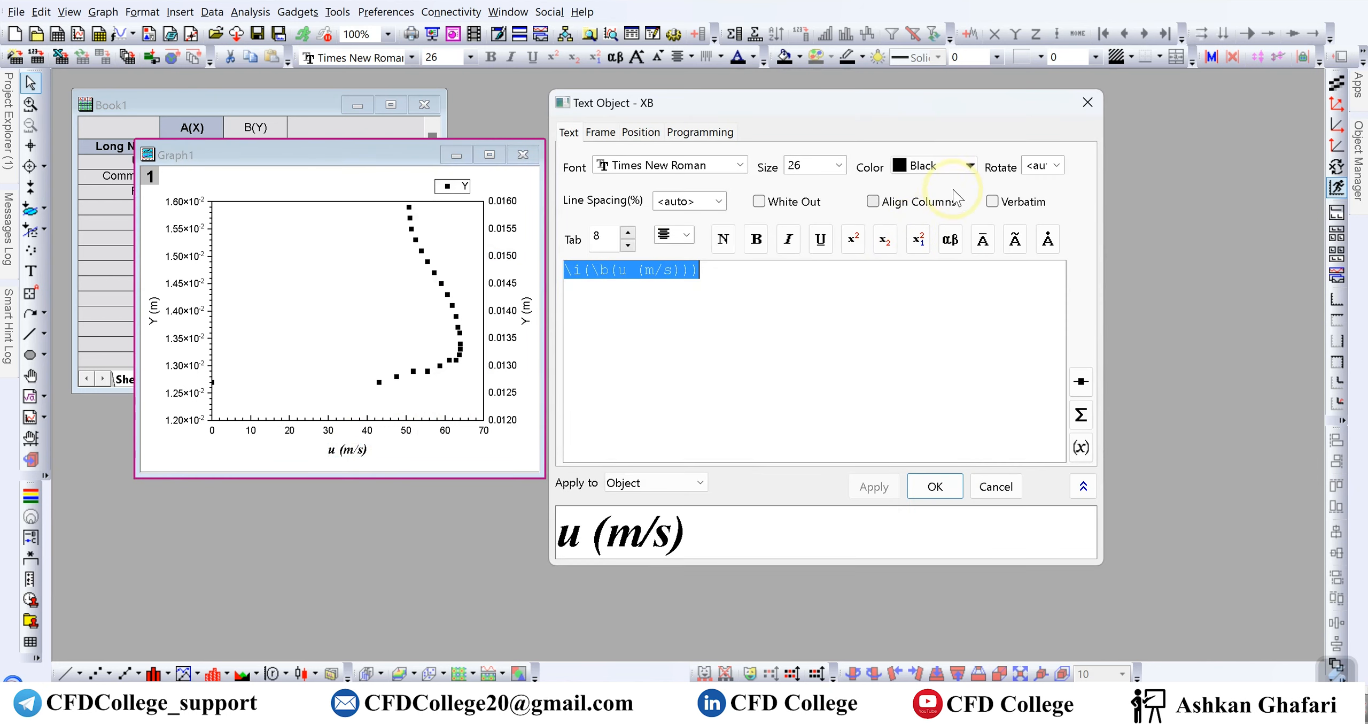
pyautogui.click(838, 165)
pyautogui.click(807, 366)
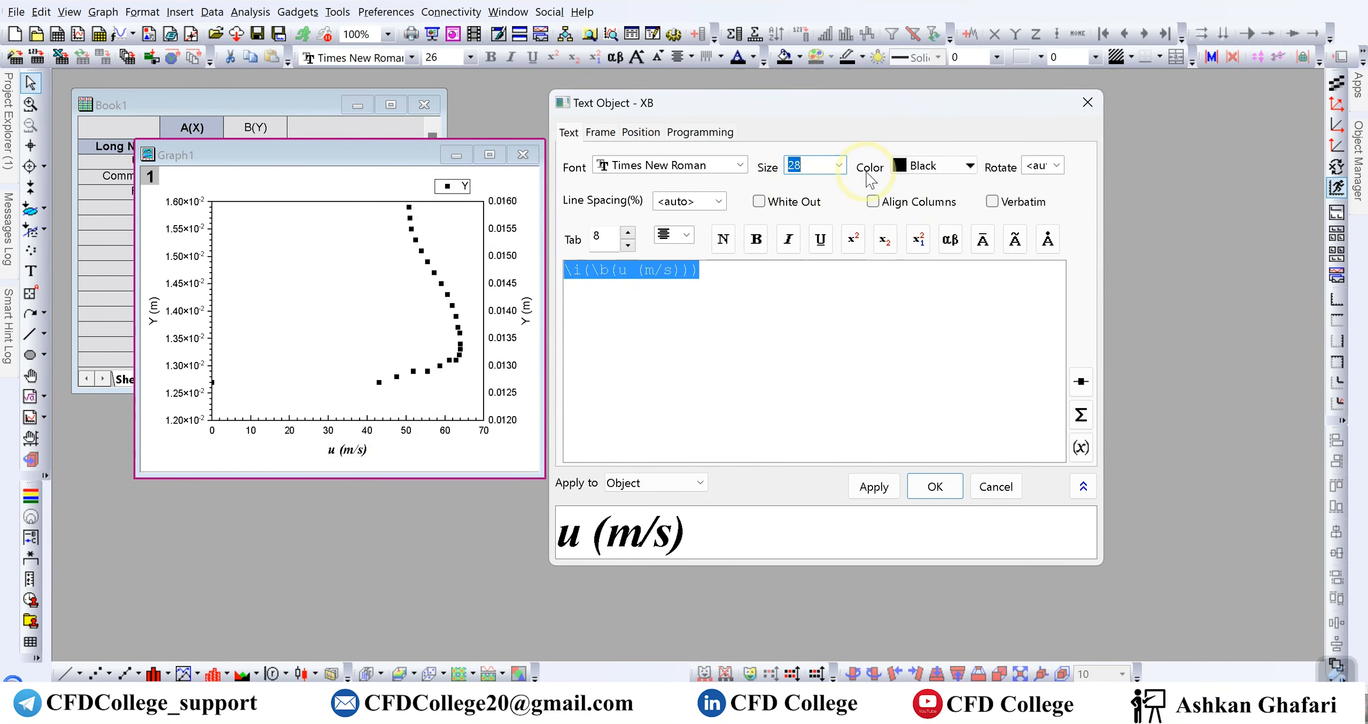
pyautogui.click(788, 239)
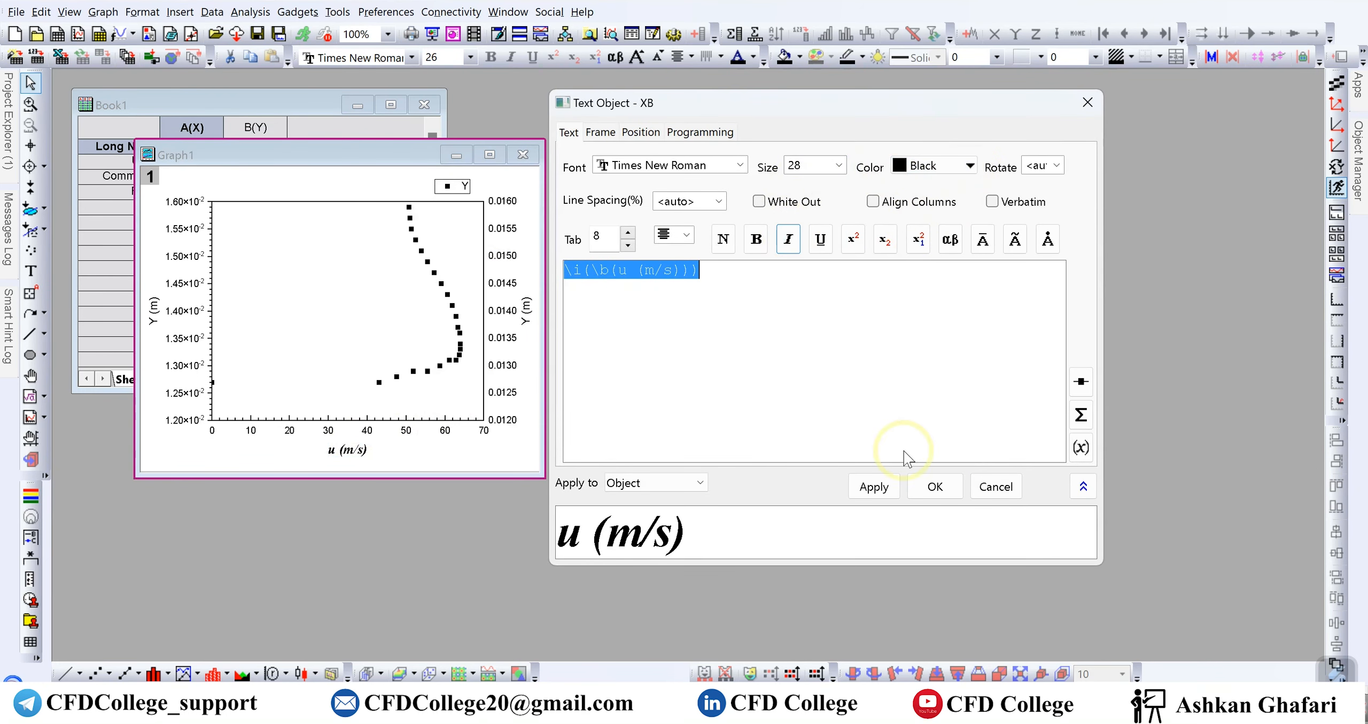
pyautogui.click(875, 486)
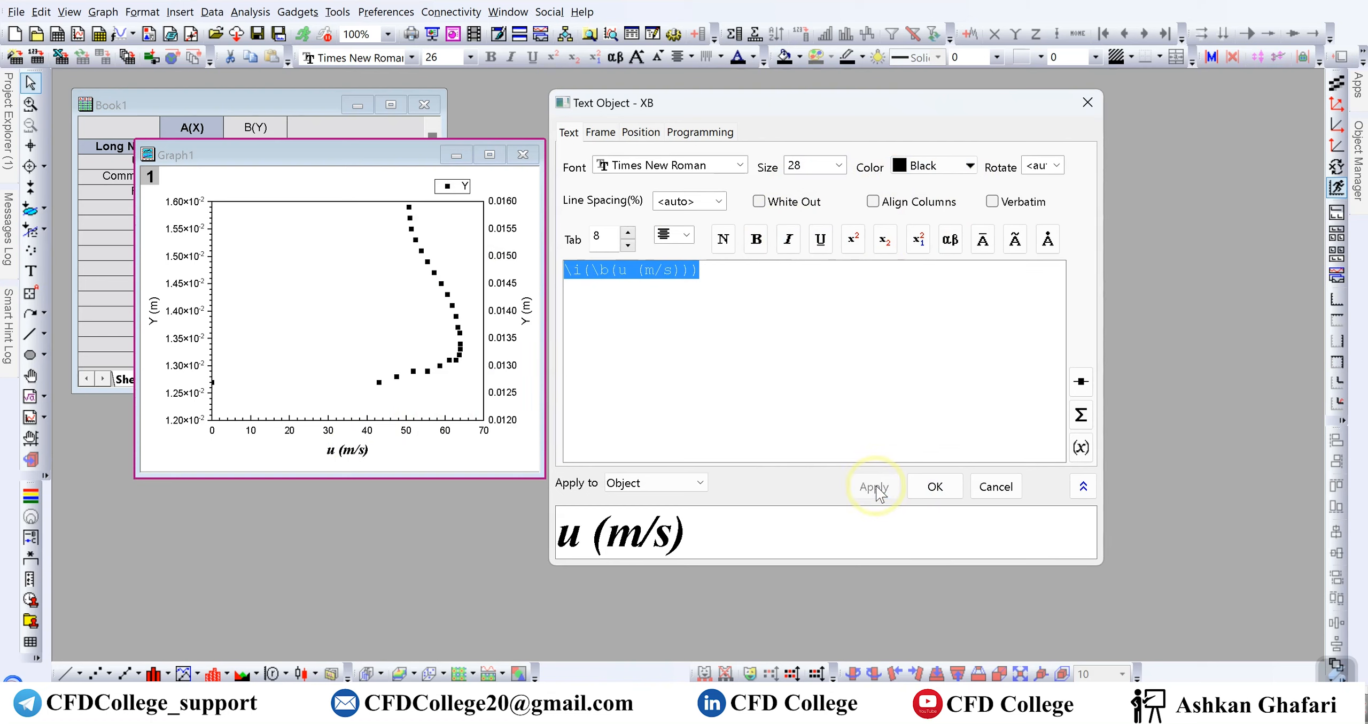
# - Remove the italic code from the horizontal axis title so its text reads \b(u (m/s)), and confirm the change
pyautogui.moveTo(733, 279); pyautogui.dragTo(565, 276)
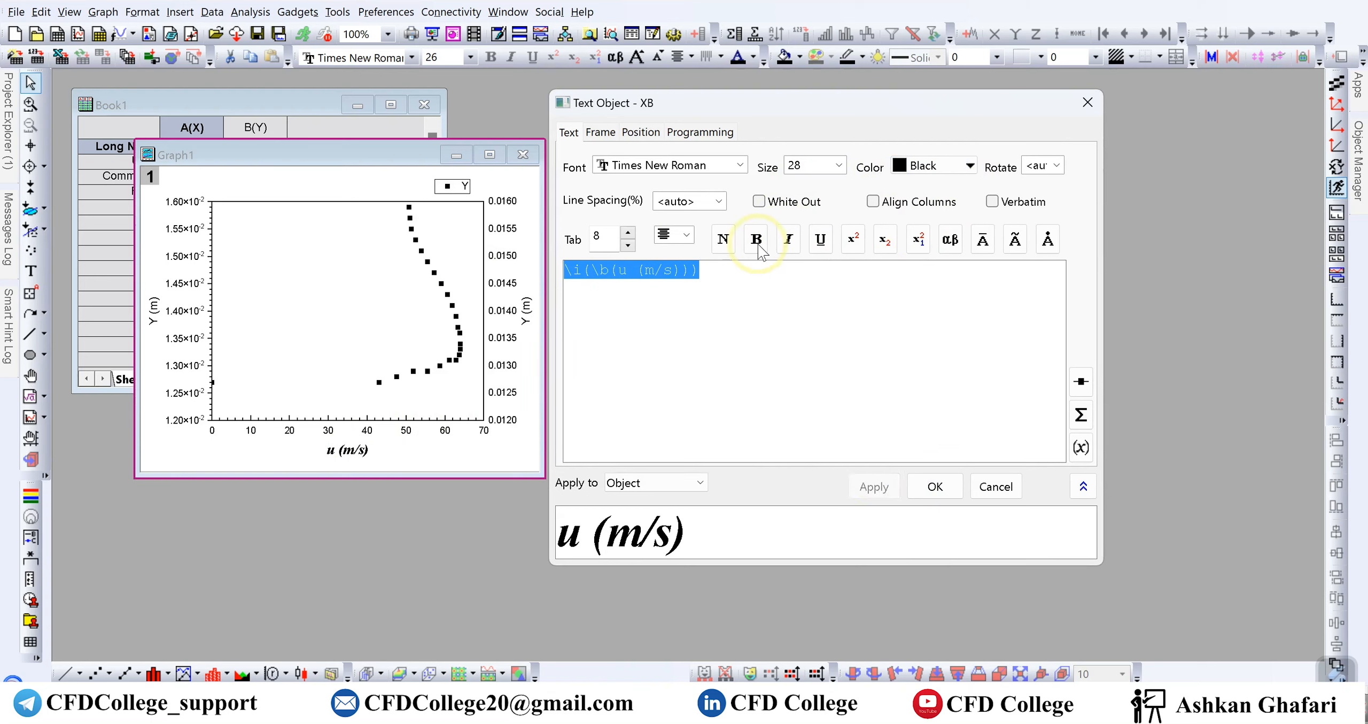
pyautogui.click(796, 244)
pyautogui.click(738, 271)
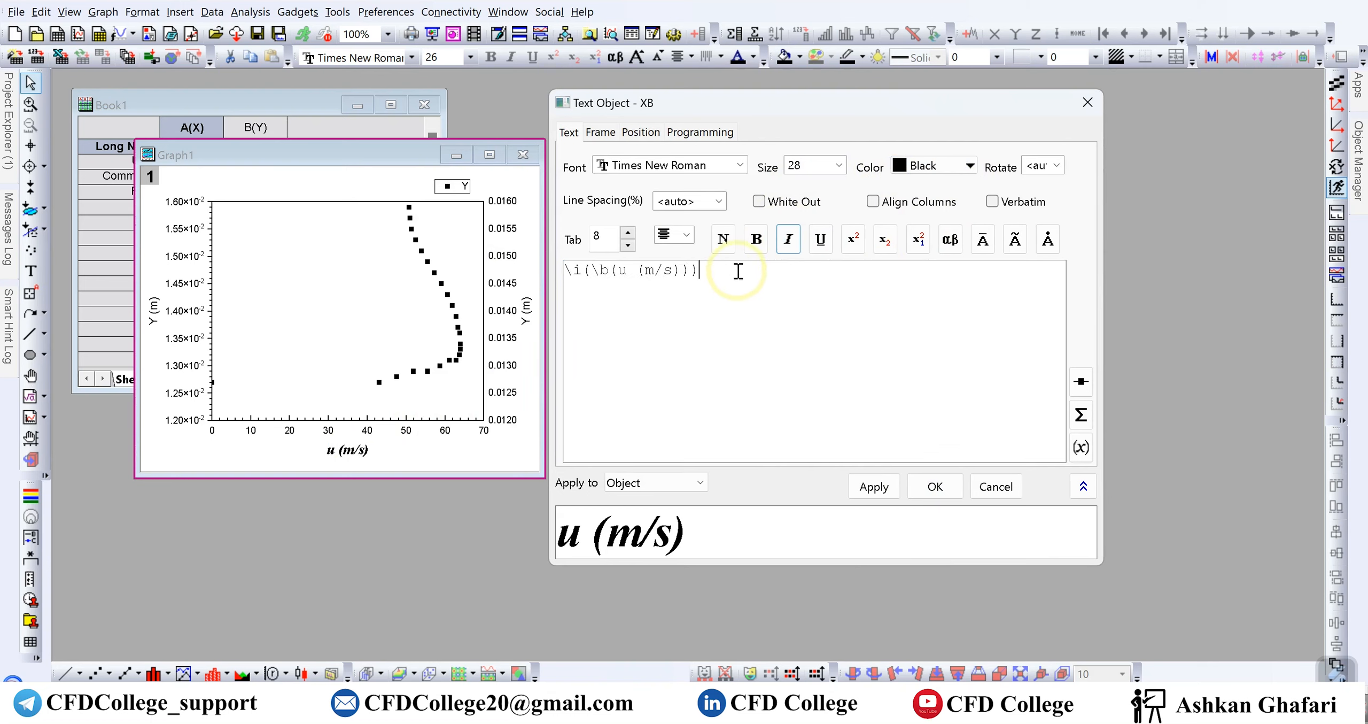
pyautogui.press('BackSpace')
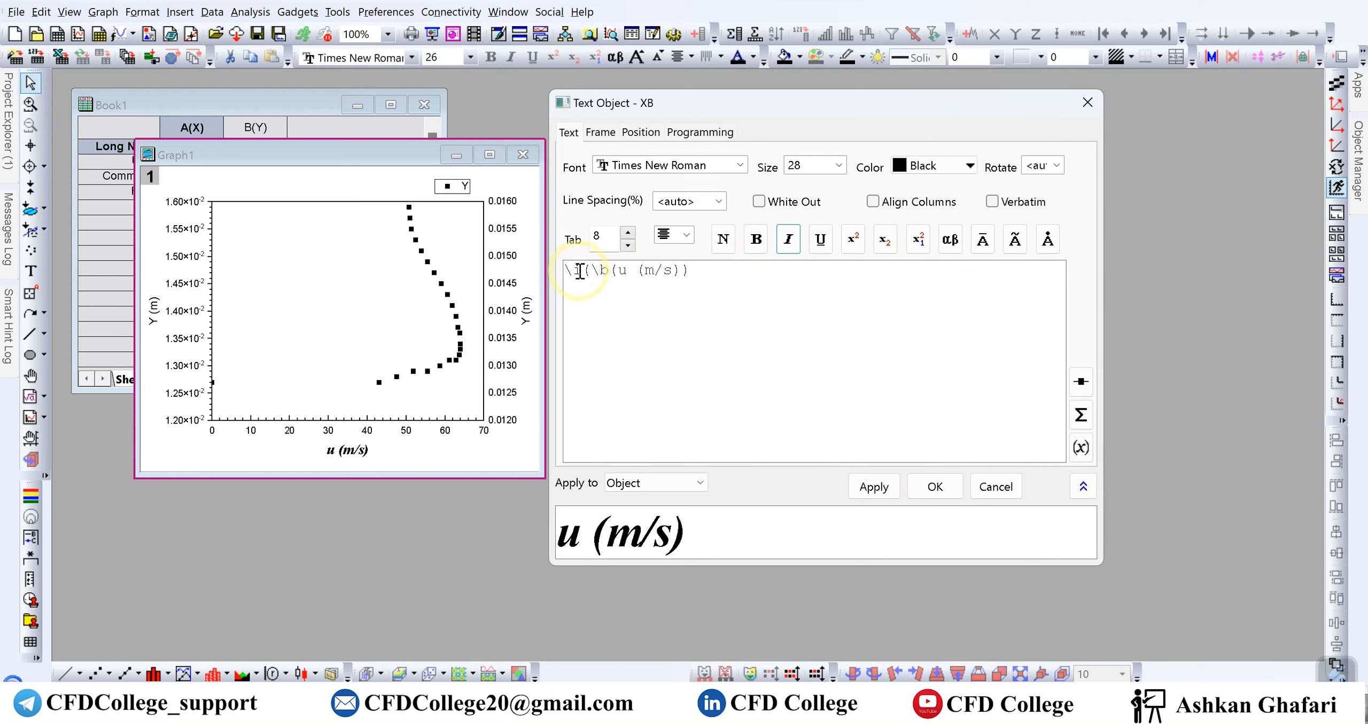
pyautogui.press('BackSpace')
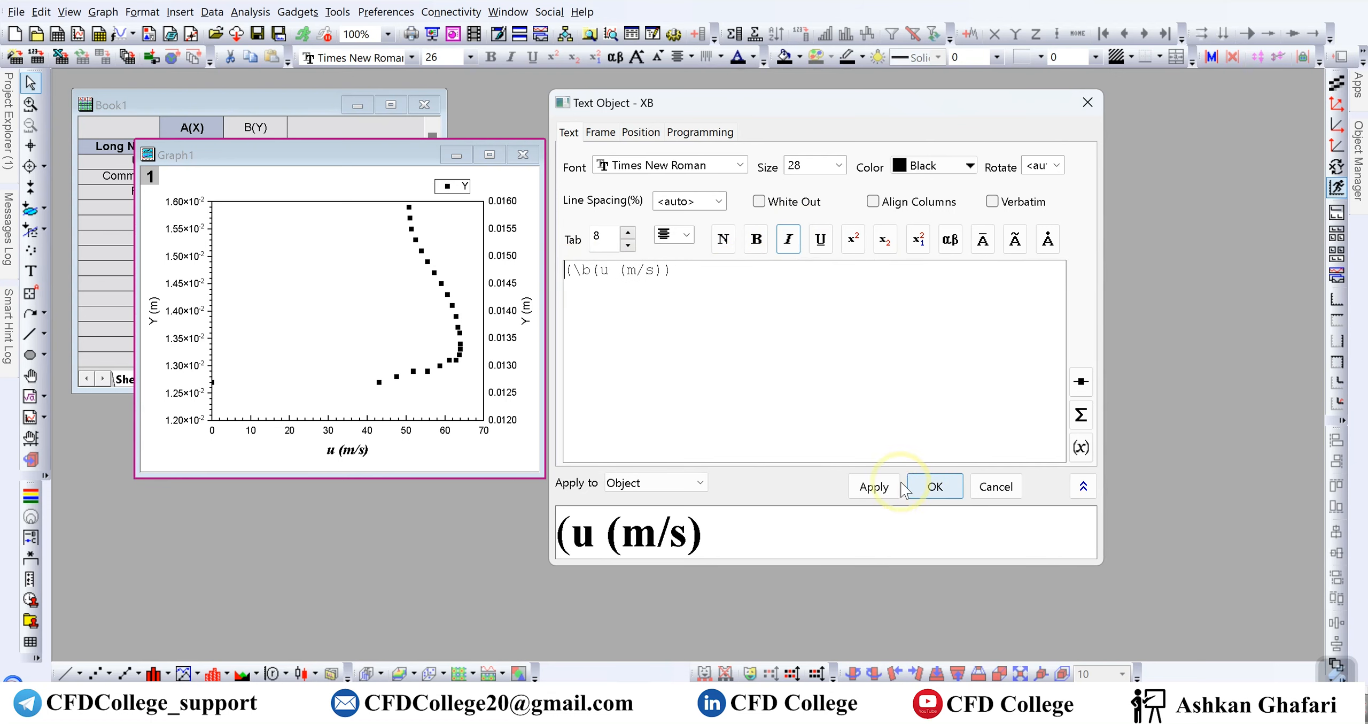
pyautogui.press('Delete')
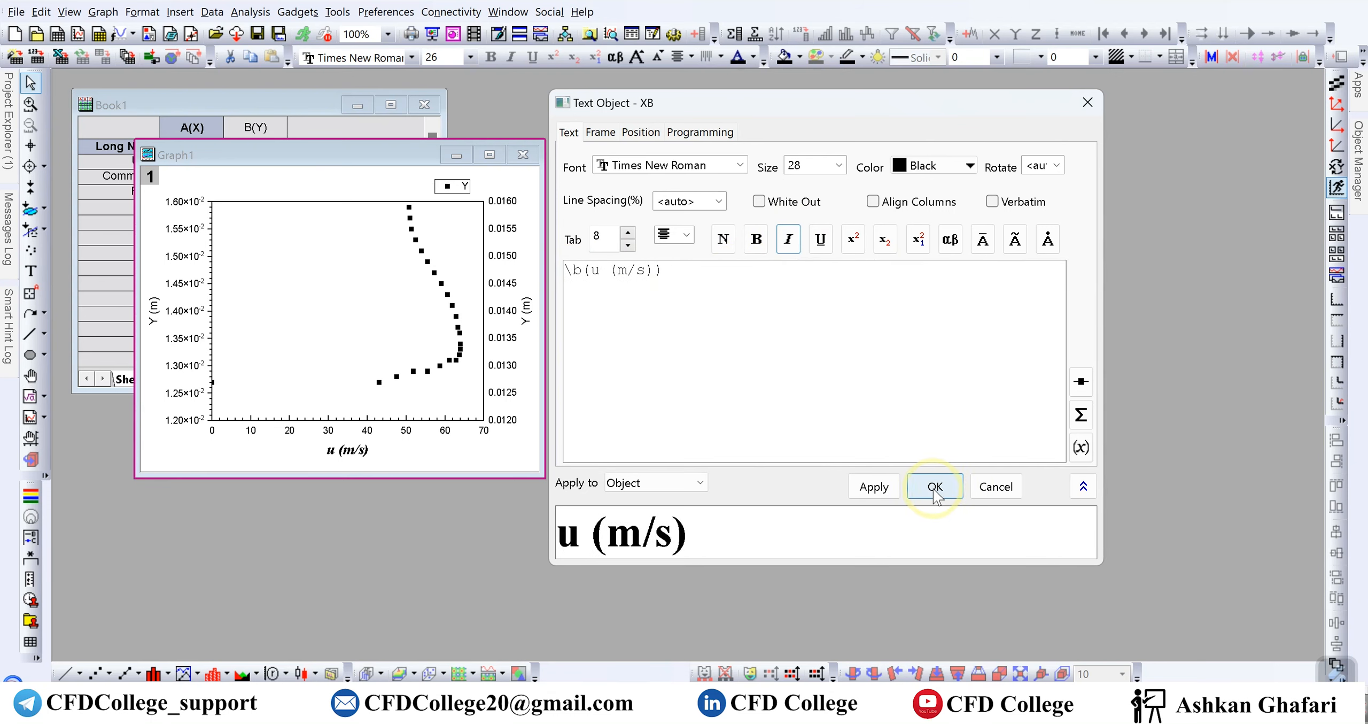
pyautogui.click(880, 489)
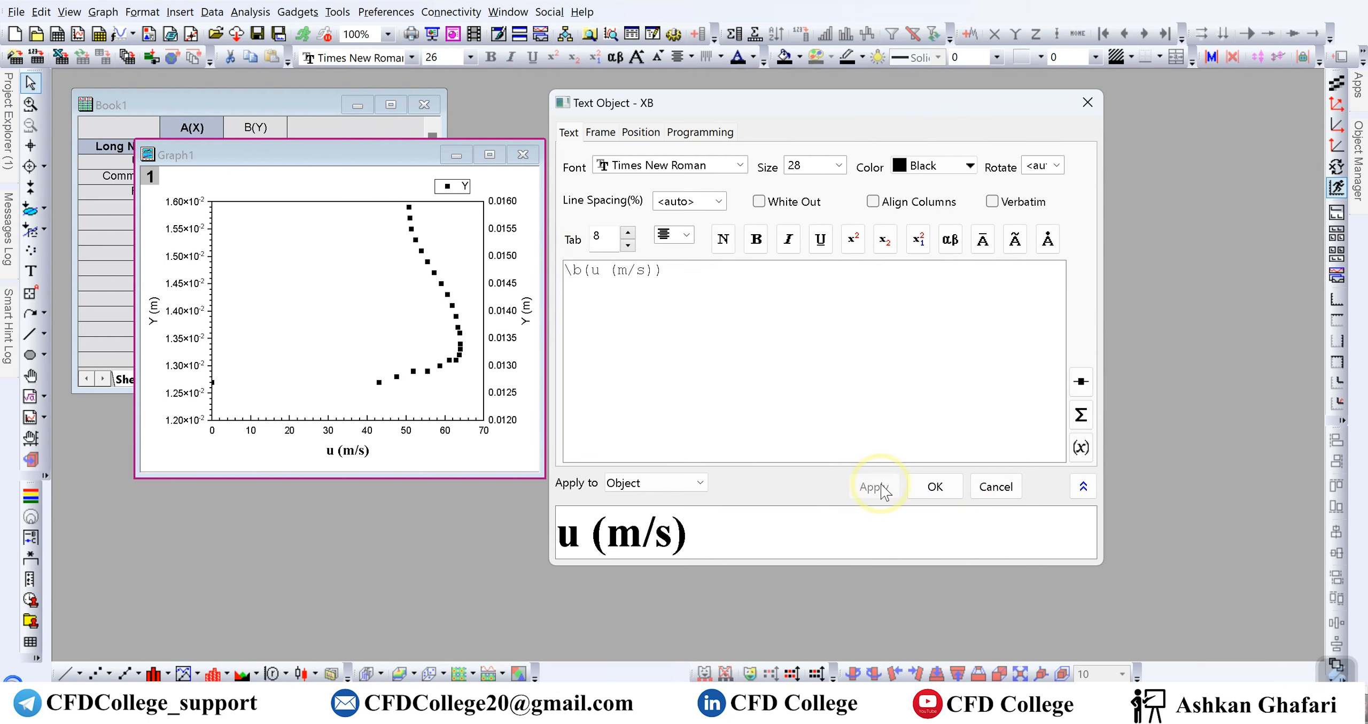
pyautogui.click(936, 488)
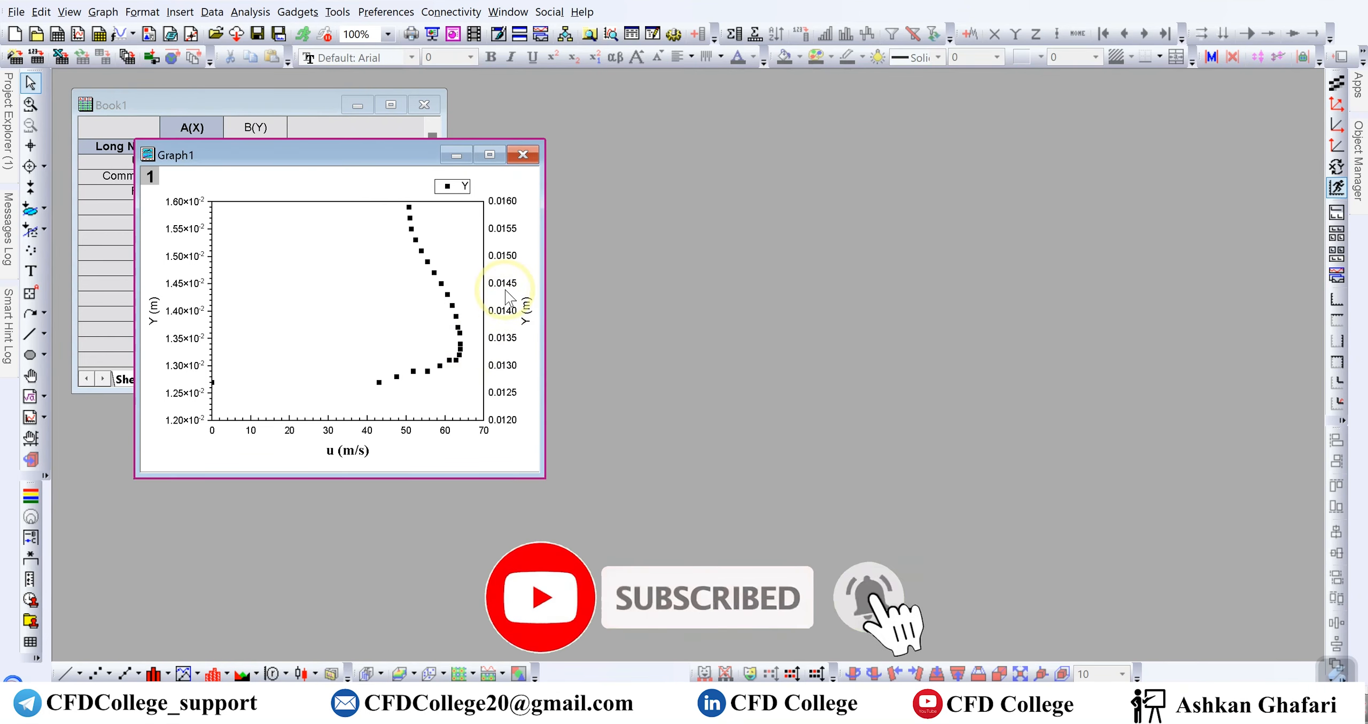
# - Open the vertical axis settings and turn on the horizontal major grid lines, applying the change
pyautogui.click(484, 292)
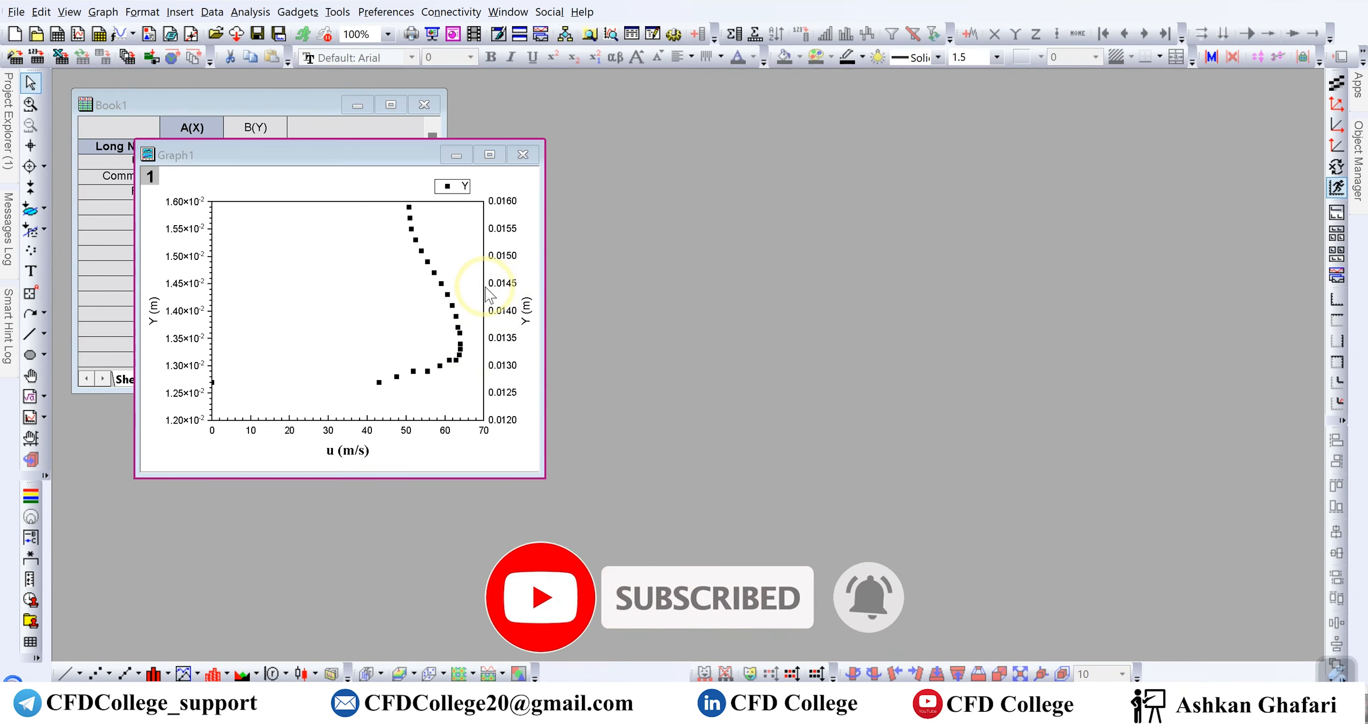
pyautogui.doubleClick(487, 293)
pyautogui.click(770, 101)
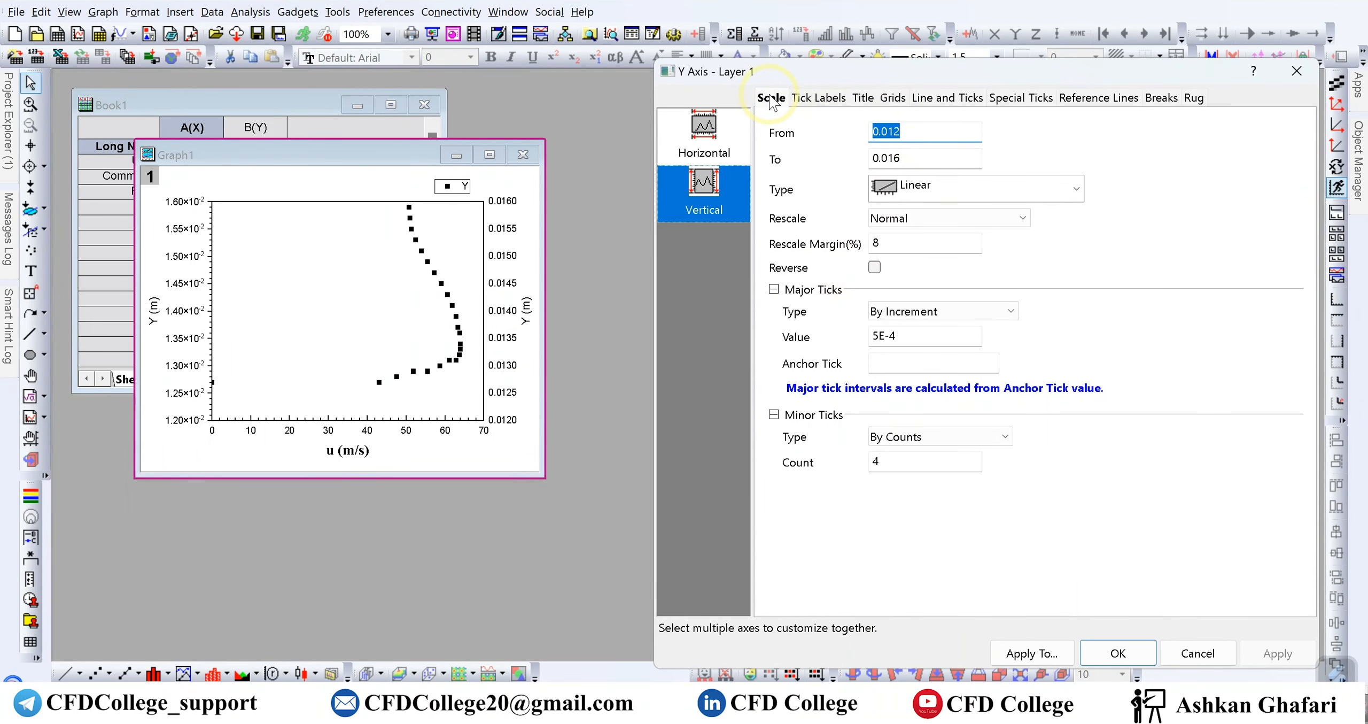
pyautogui.click(813, 100)
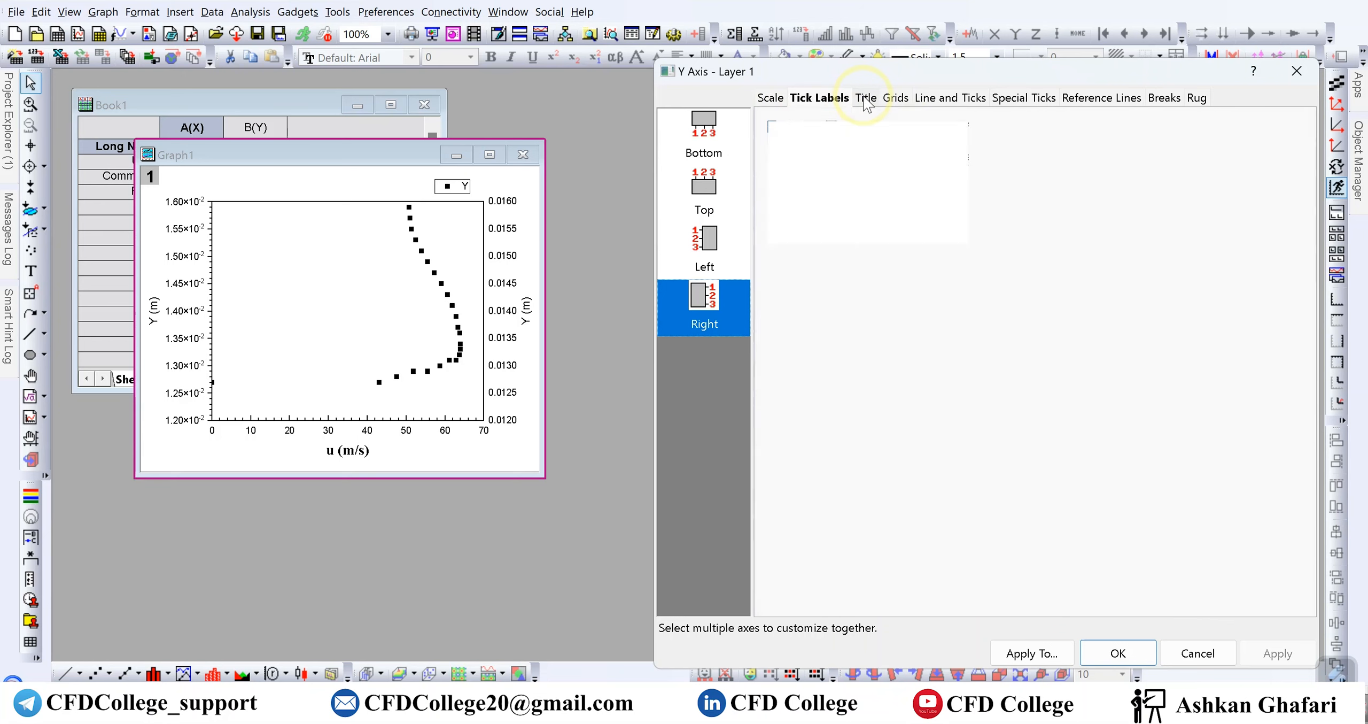
pyautogui.click(866, 100)
pyautogui.click(896, 99)
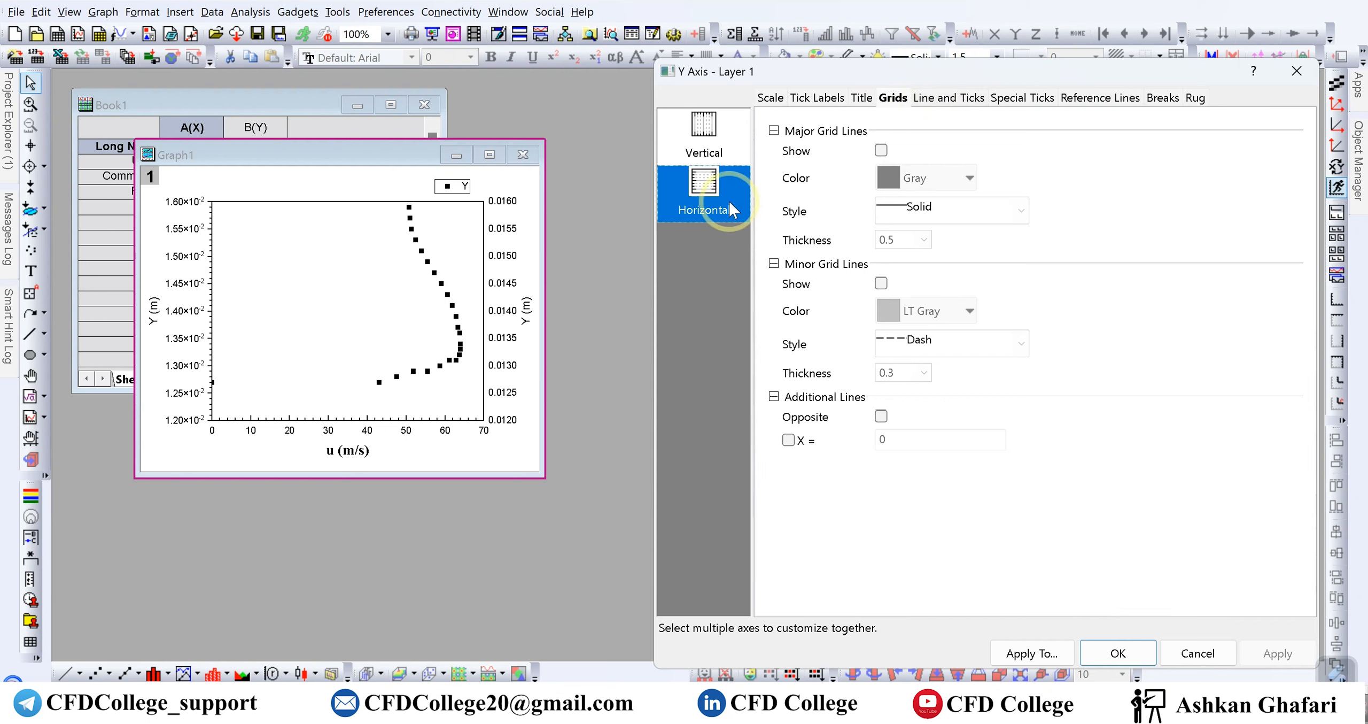
pyautogui.click(881, 150)
pyautogui.click(881, 150)
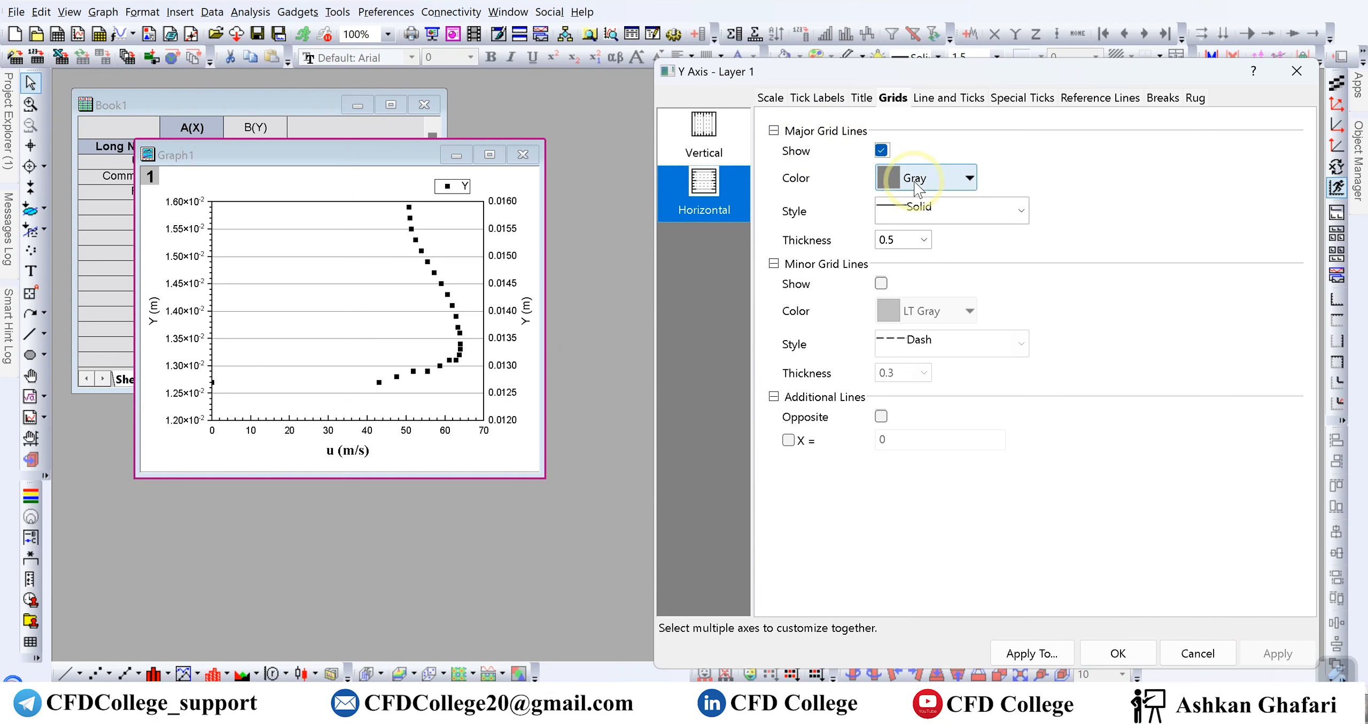
# - Set the horizontal major grid lines' style to Dot and their thickness to 1, applying both changes
pyautogui.click(970, 179)
pyautogui.click(1008, 192)
pyautogui.click(1020, 211)
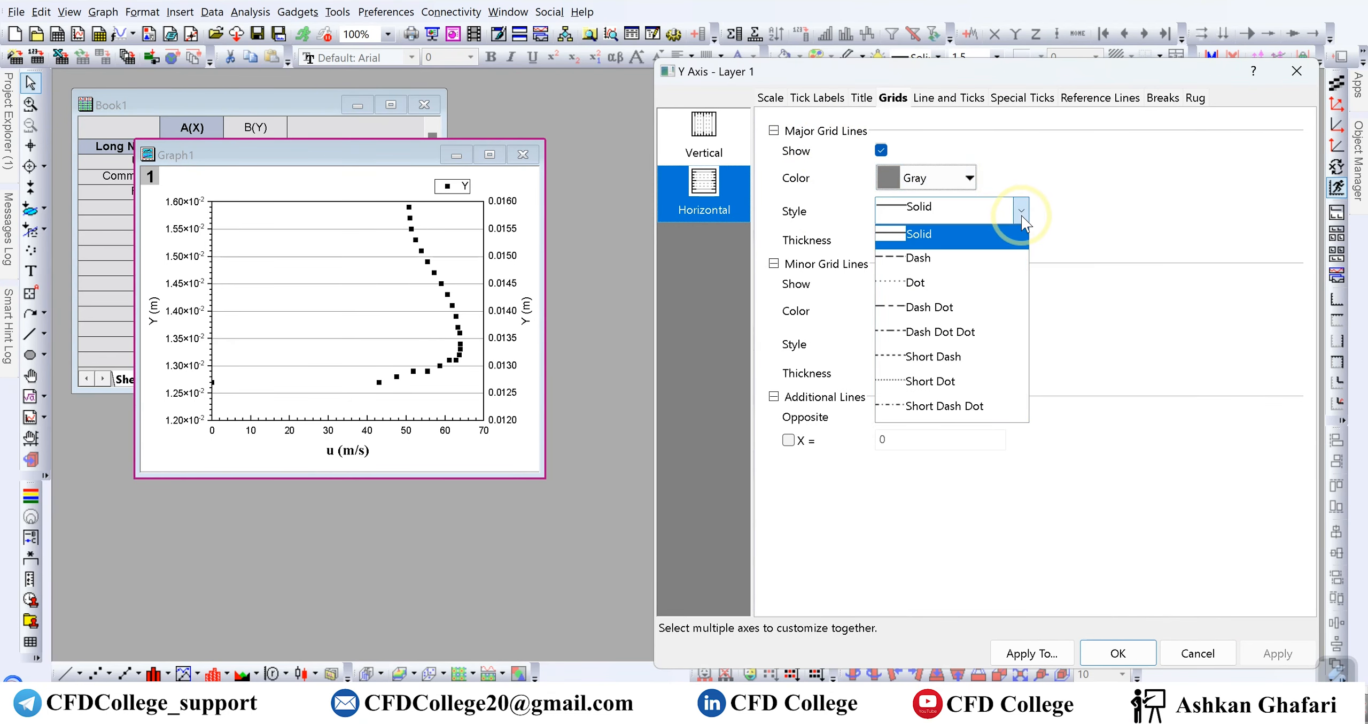
pyautogui.click(977, 288)
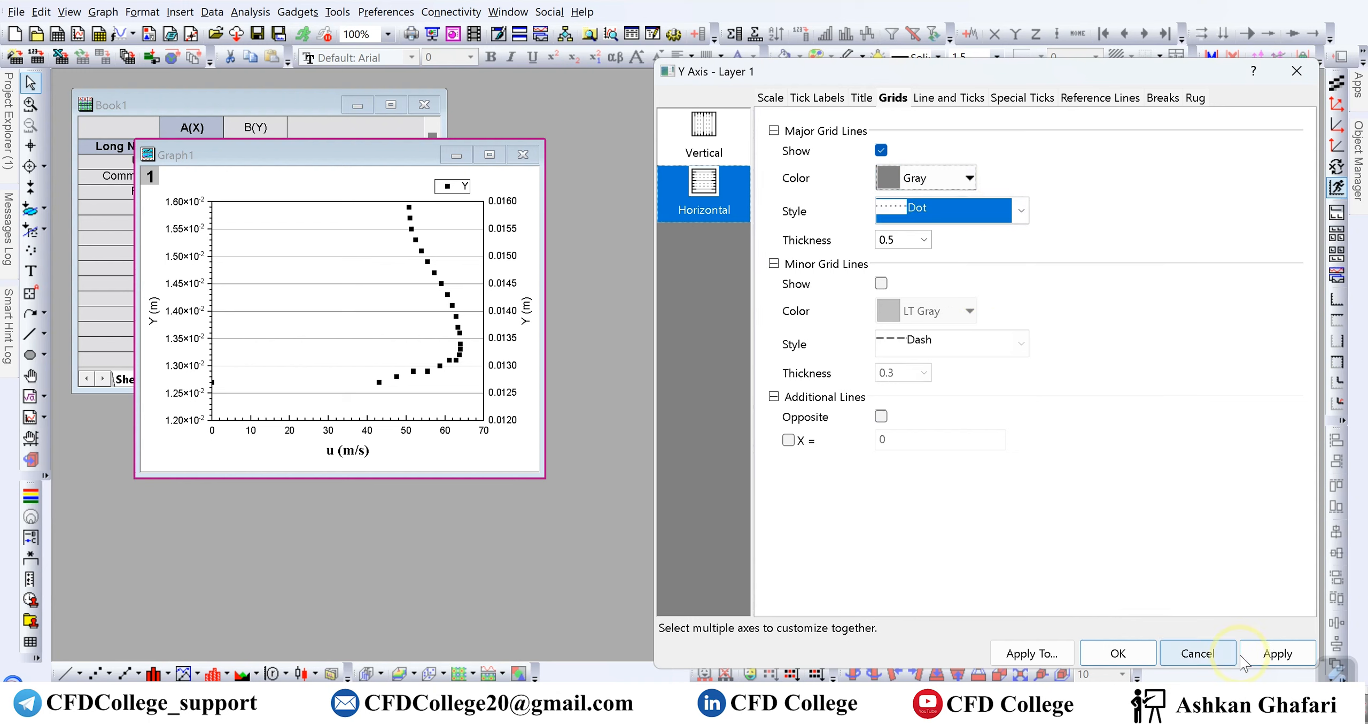
pyautogui.click(1261, 653)
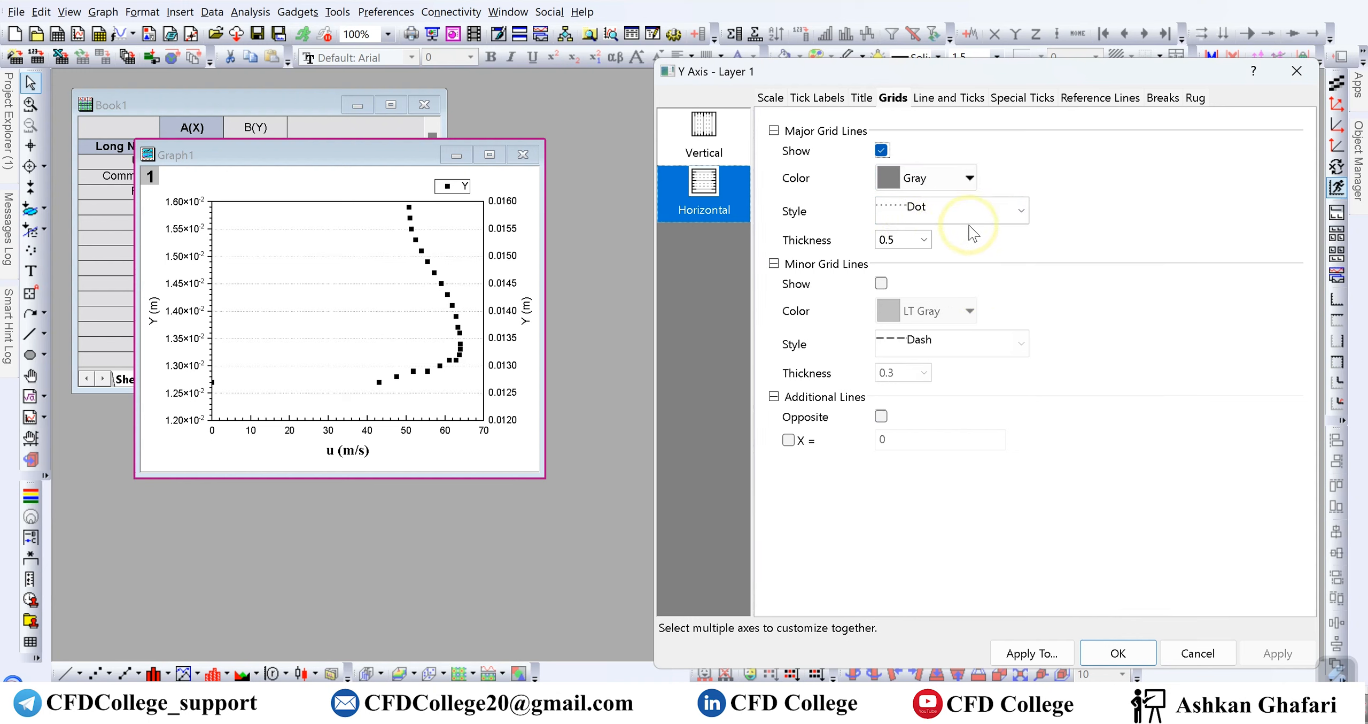
pyautogui.click(924, 239)
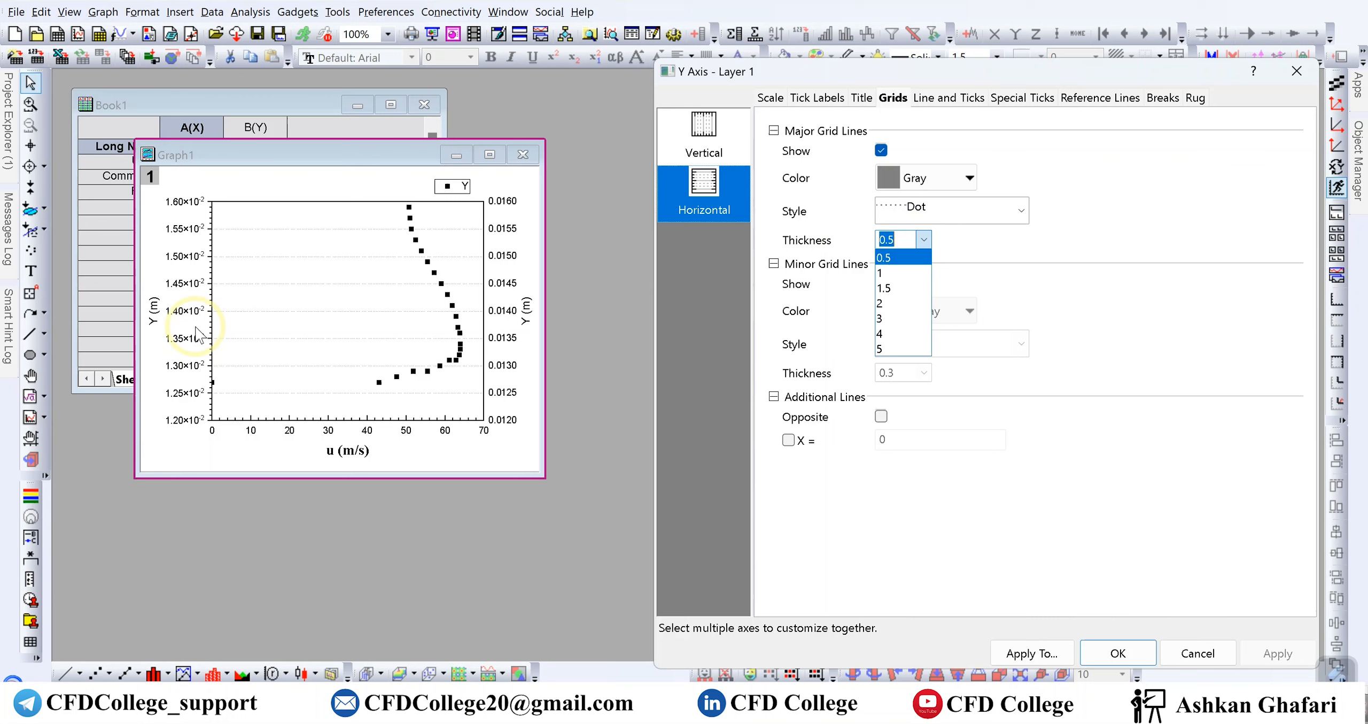
pyautogui.click(892, 273)
pyautogui.click(1269, 656)
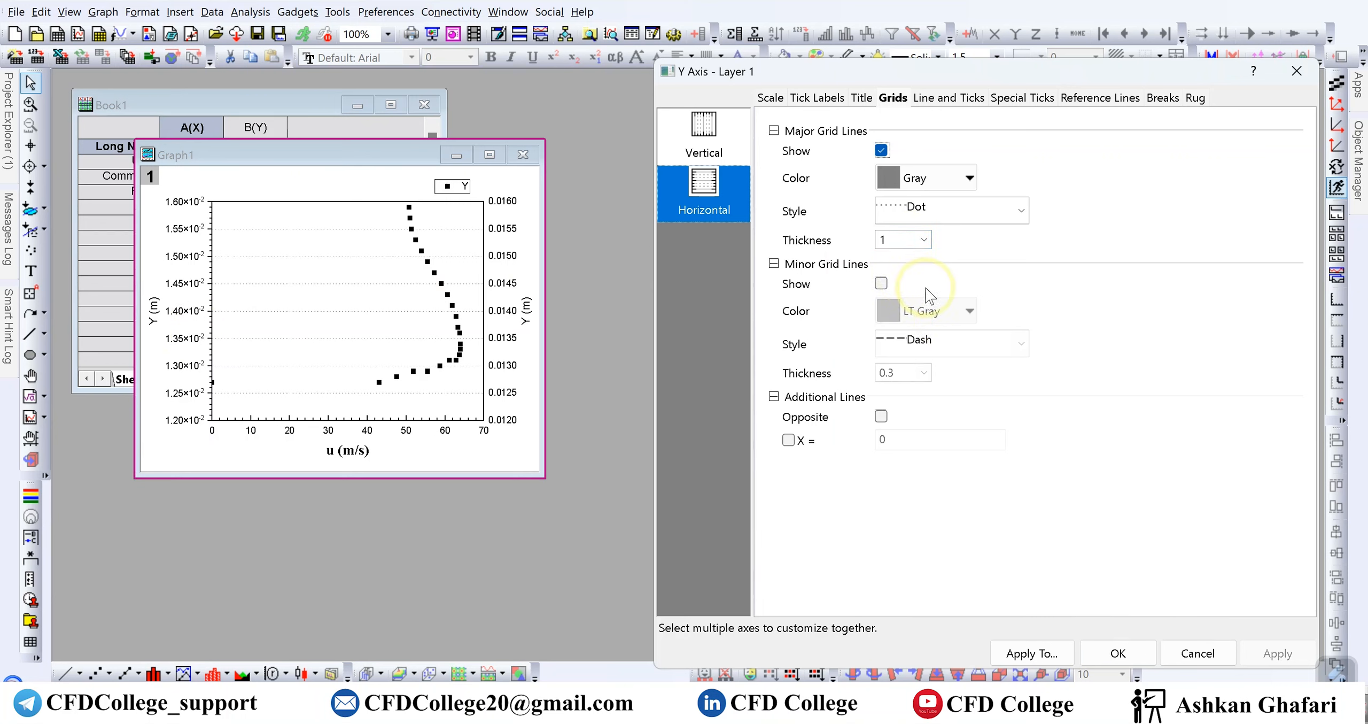
# - Set the horizontal major grid lines' thickness to 2 and apply the change
pyautogui.click(923, 239)
pyautogui.click(912, 308)
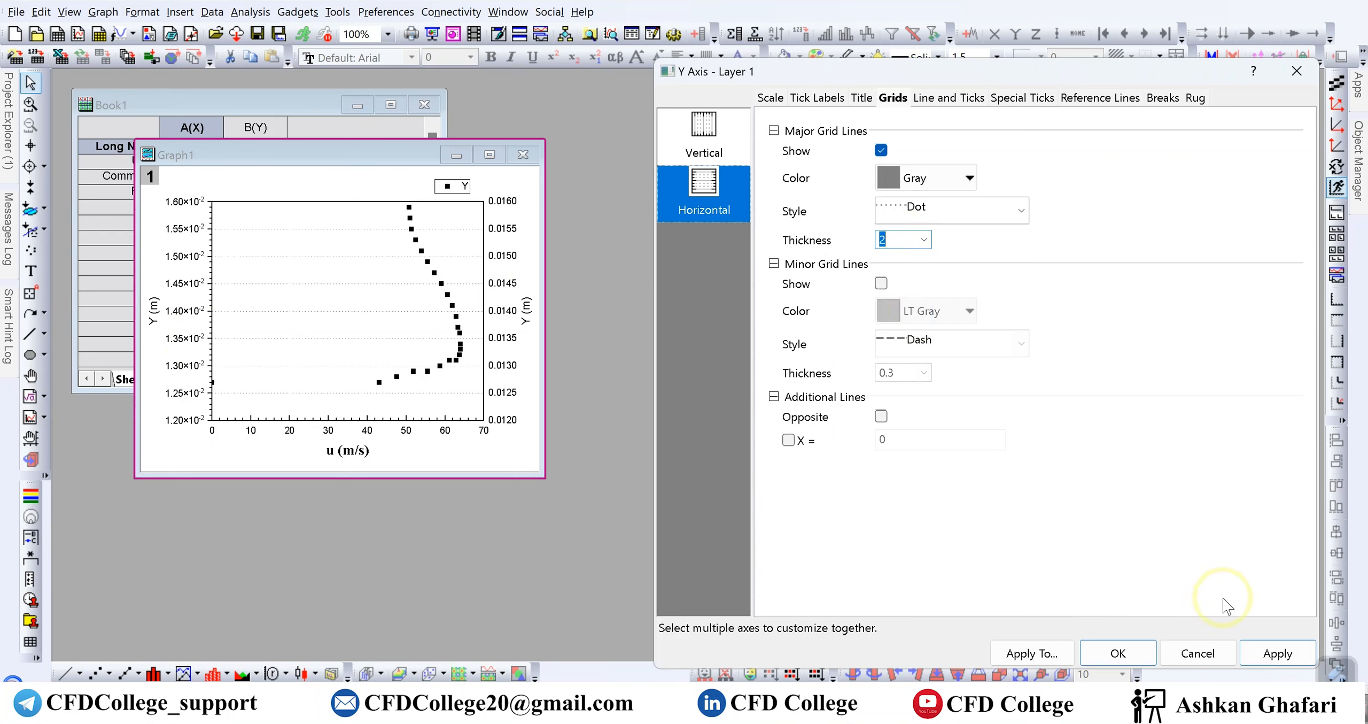
pyautogui.click(1257, 643)
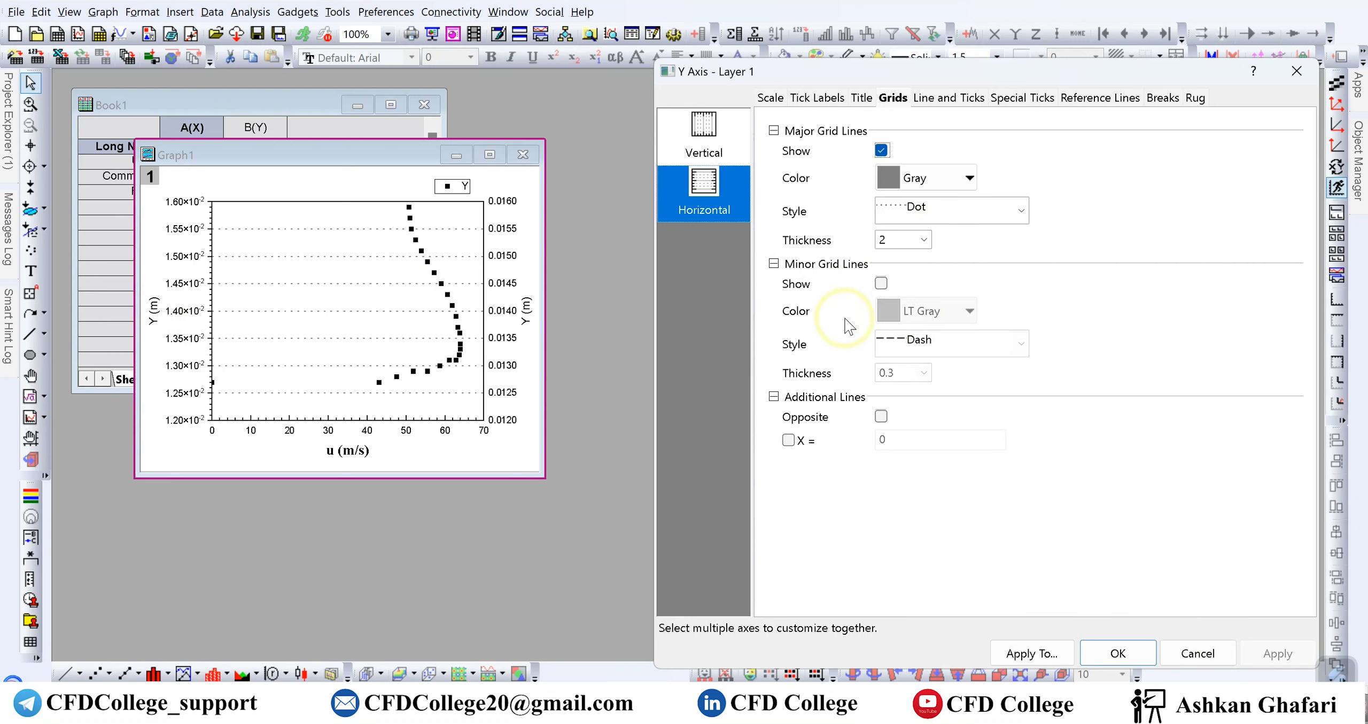
# - Review the vertical axis's line and tick, special tick, reference line, break and scale settings, and close them without changes
pyautogui.click(929, 102)
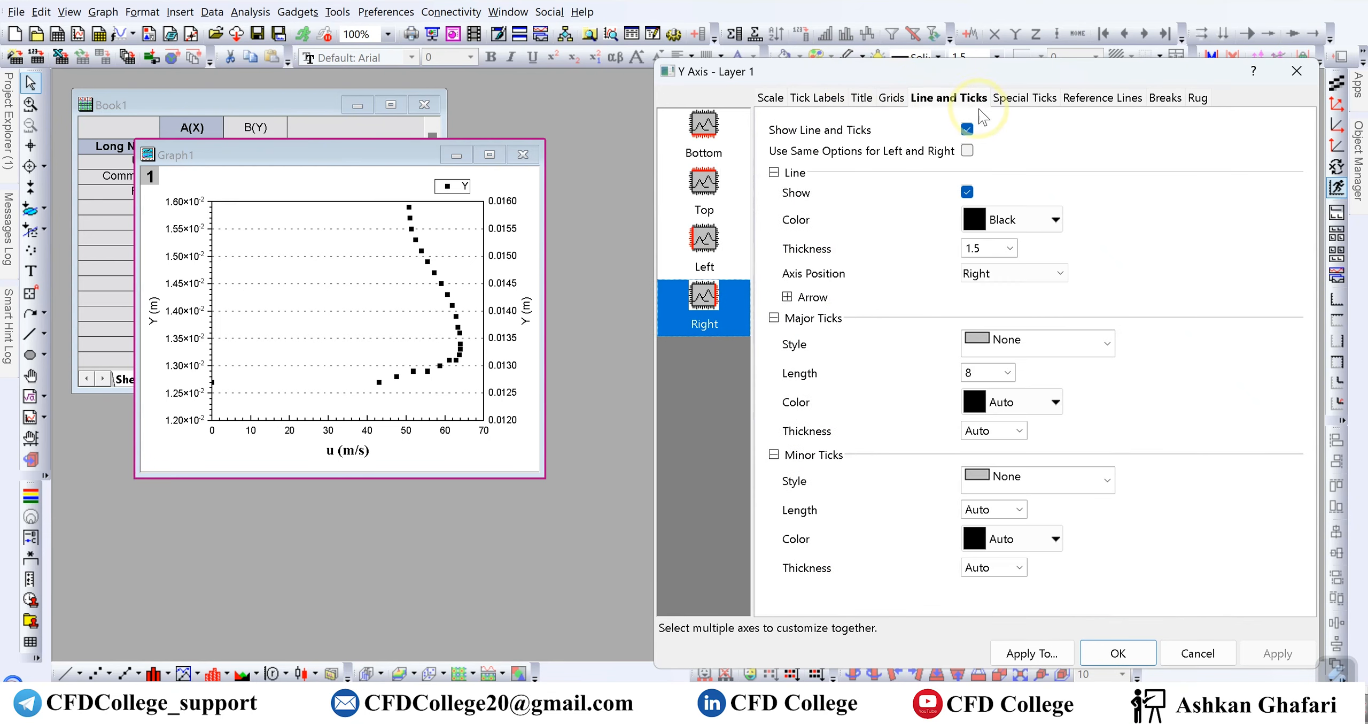
pyautogui.click(1017, 102)
pyautogui.click(1103, 102)
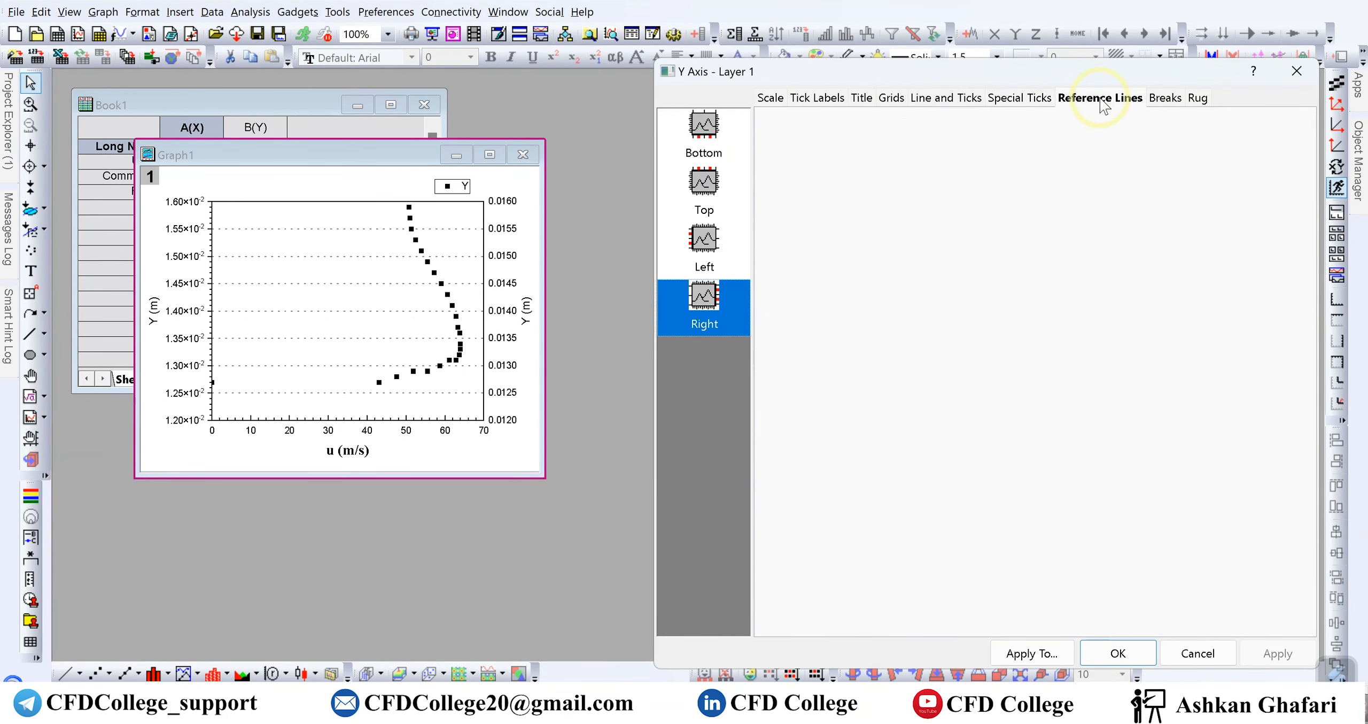
pyautogui.click(1176, 102)
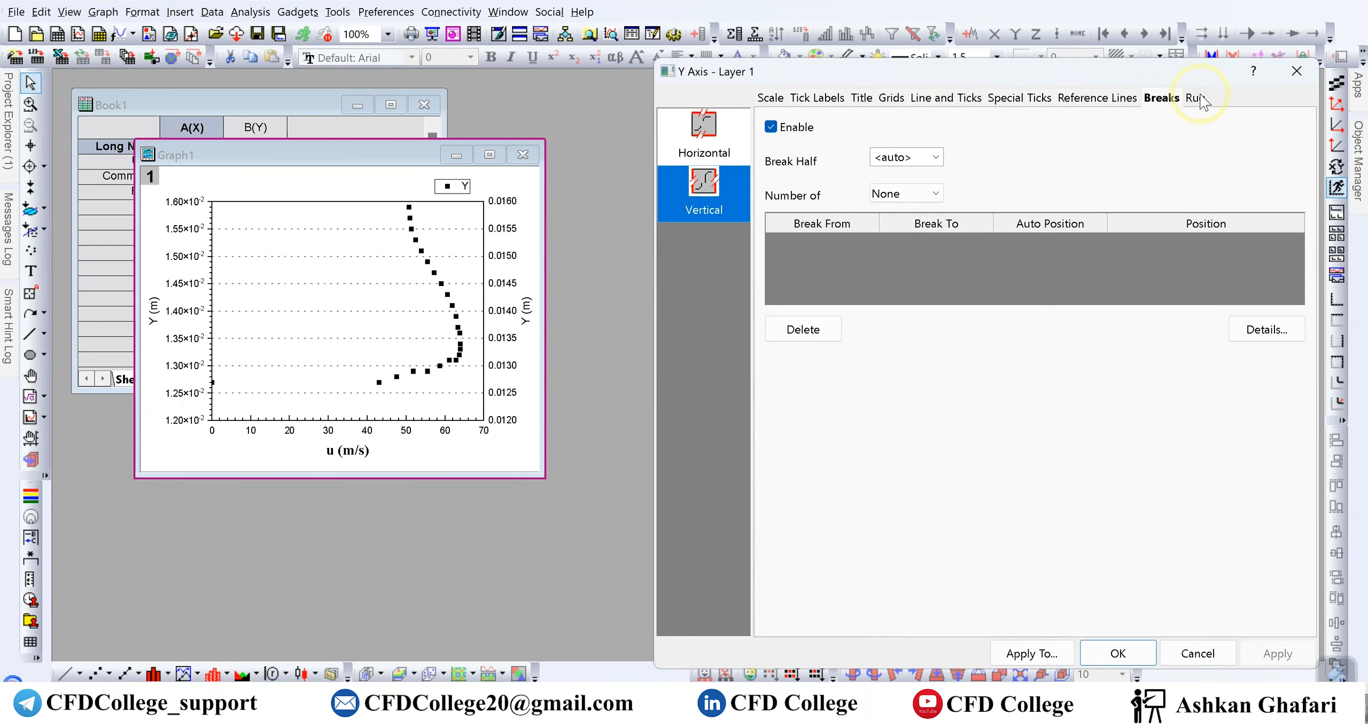
pyautogui.click(772, 100)
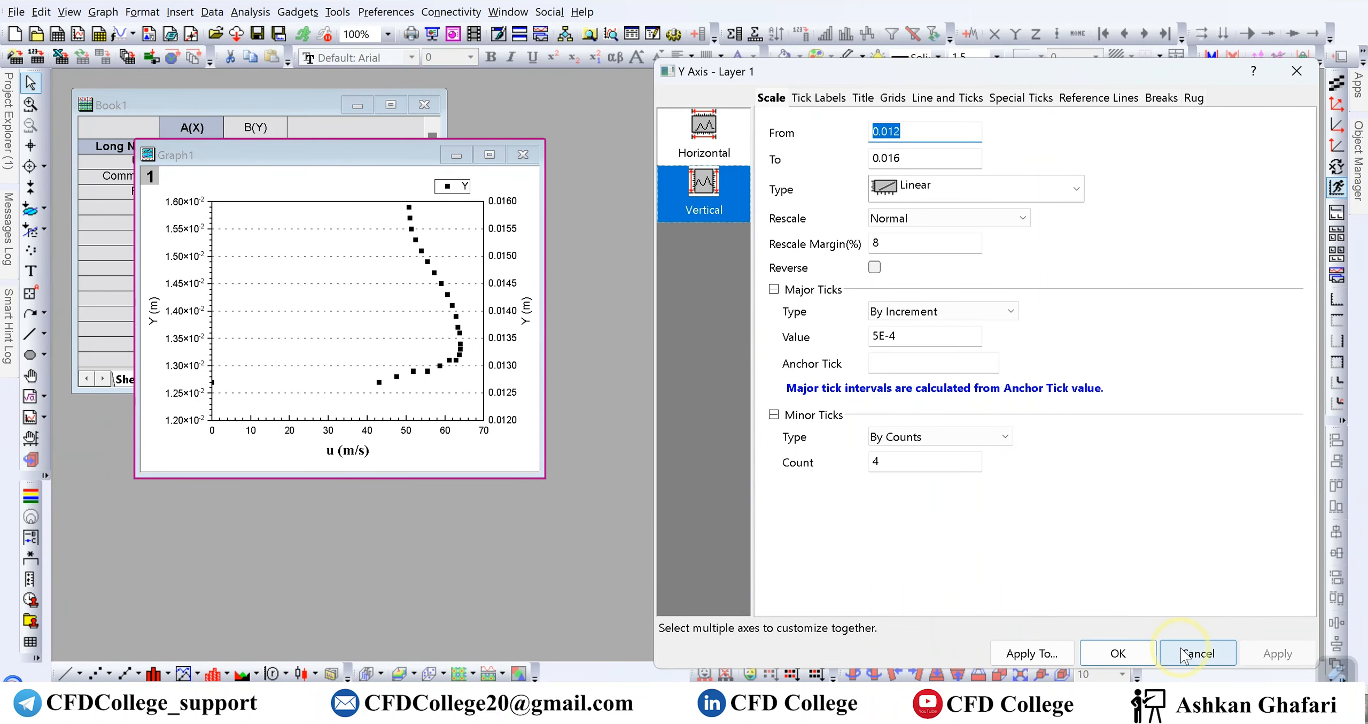
pyautogui.click(388, 163)
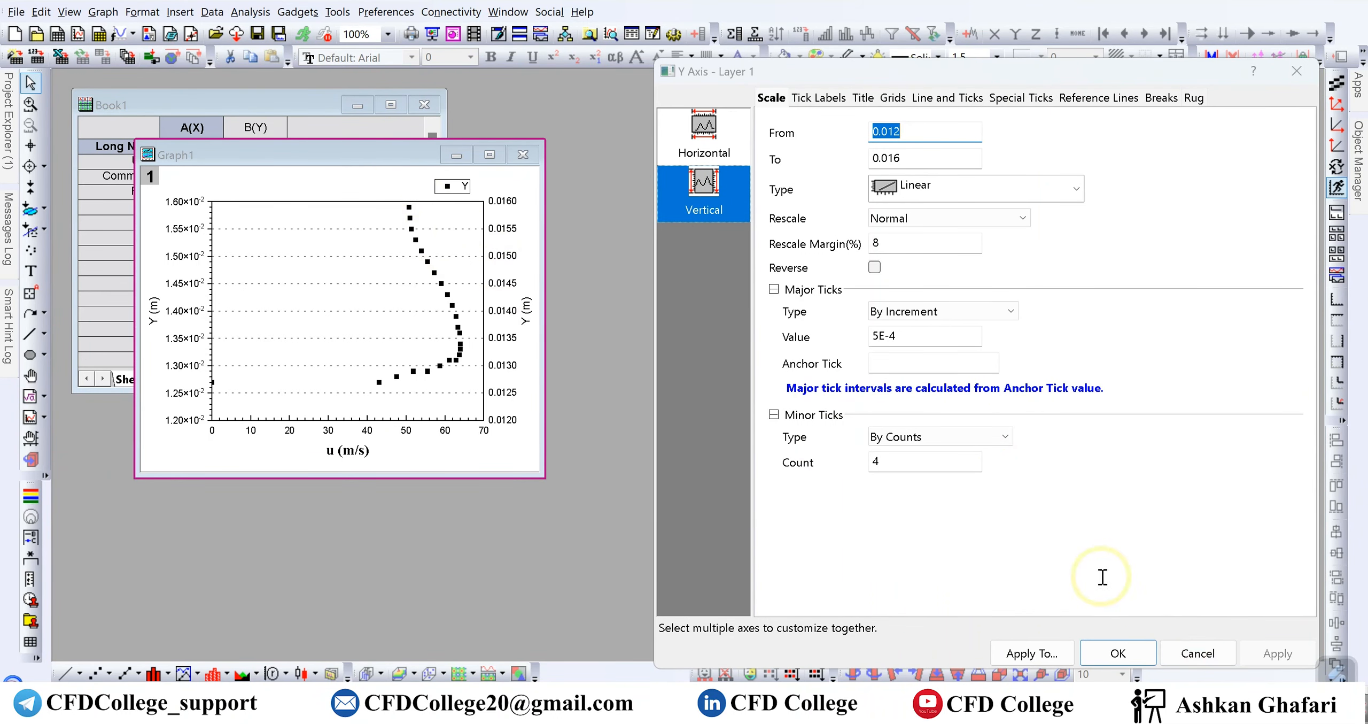
pyautogui.click(1186, 660)
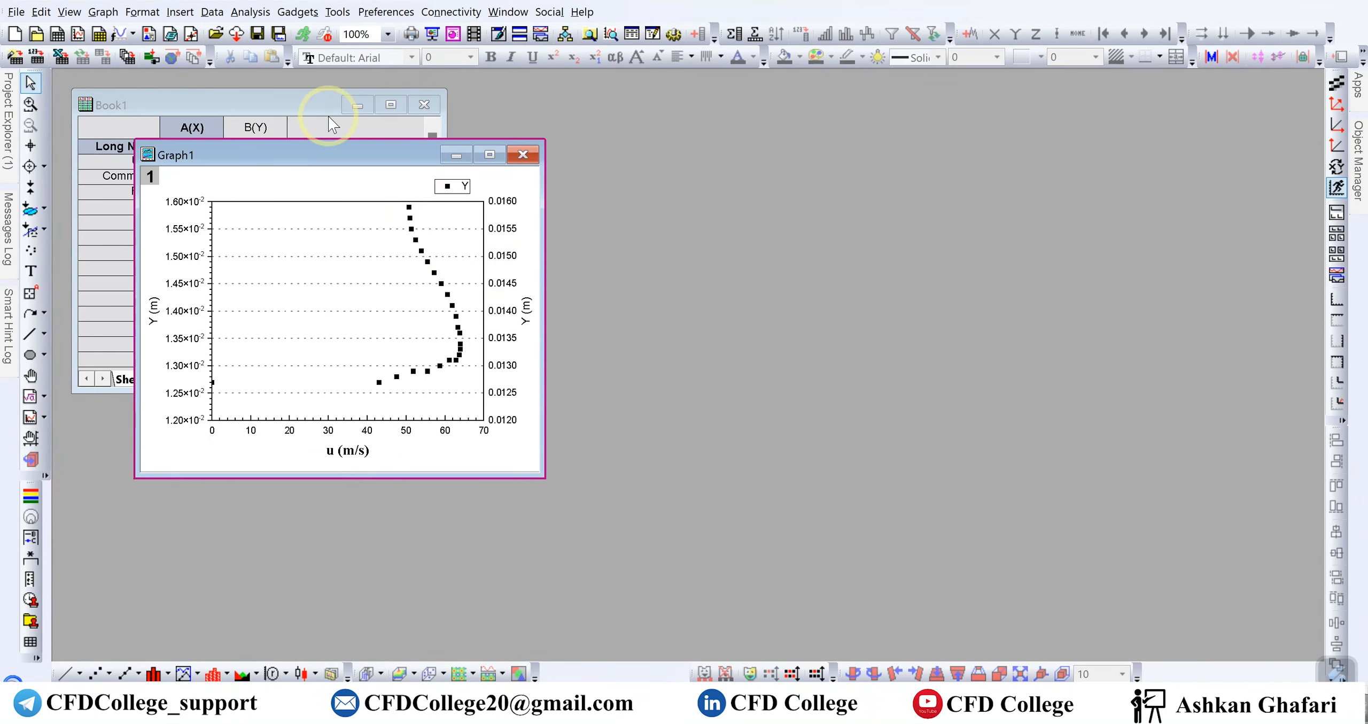
# - Move the graph window off the worksheet, reopen the vertical axis settings and hide the right axis's tick labels, applying the change
pyautogui.moveTo(376, 156); pyautogui.dragTo(715, 230)
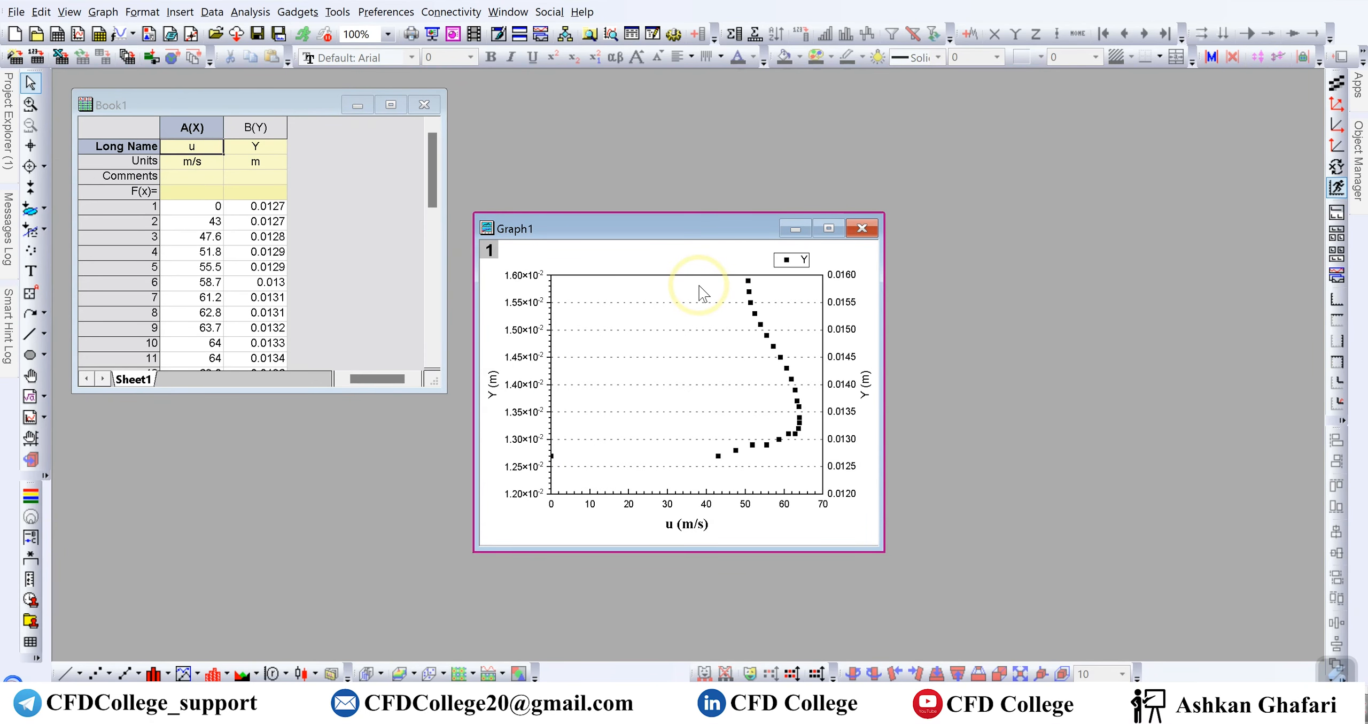
pyautogui.click(866, 384)
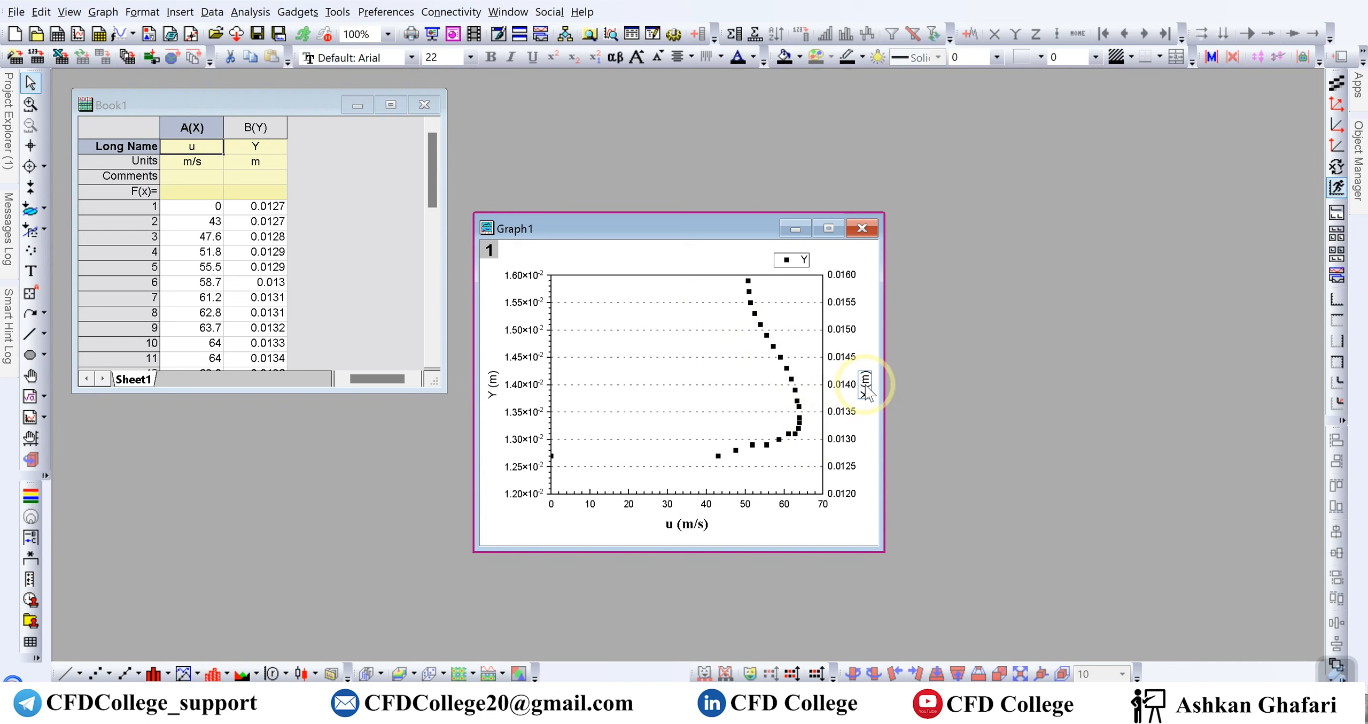
pyautogui.click(799, 422)
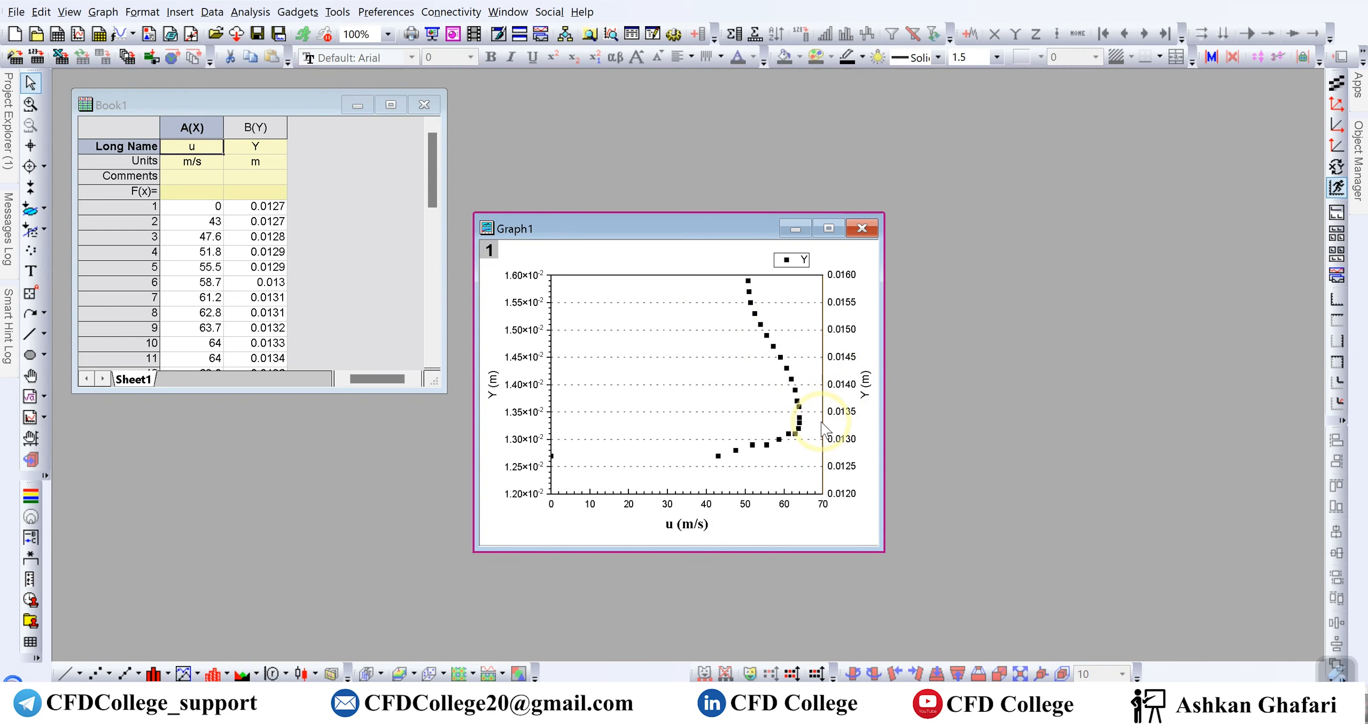
pyautogui.doubleClick(823, 429)
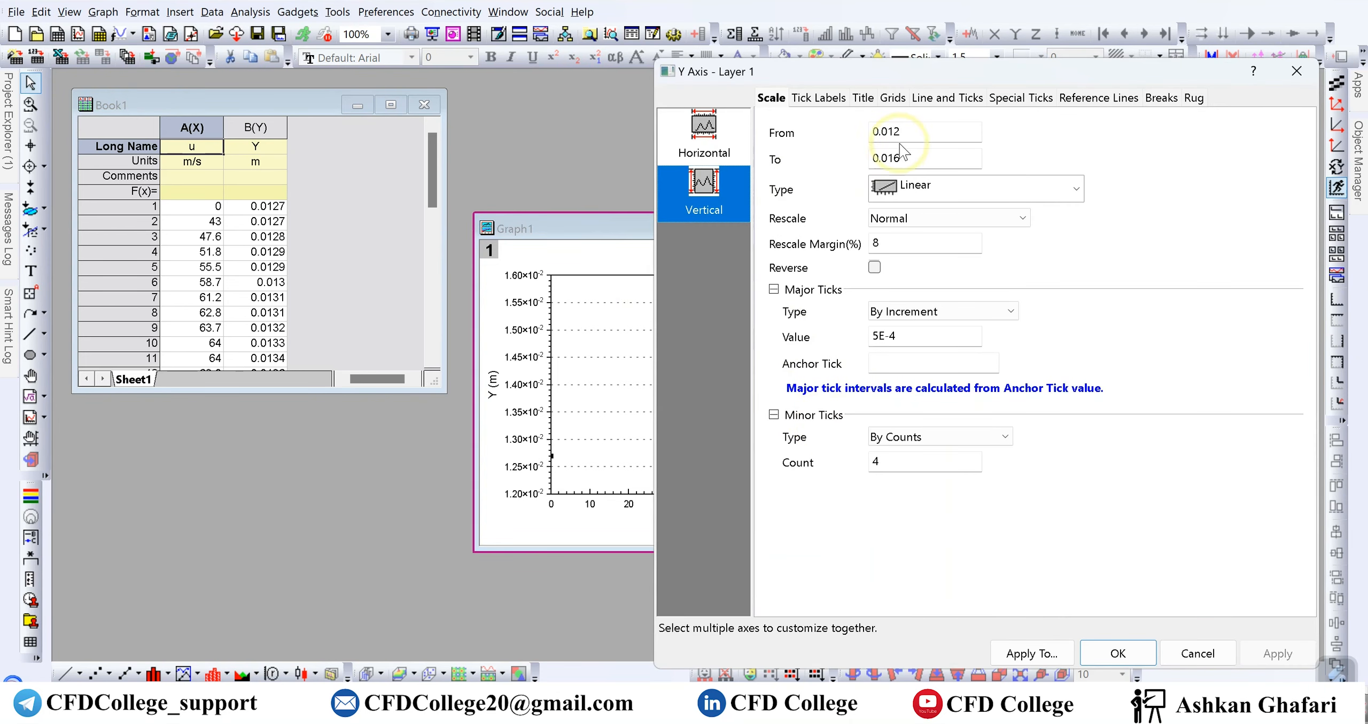
pyautogui.click(893, 97)
pyautogui.click(947, 97)
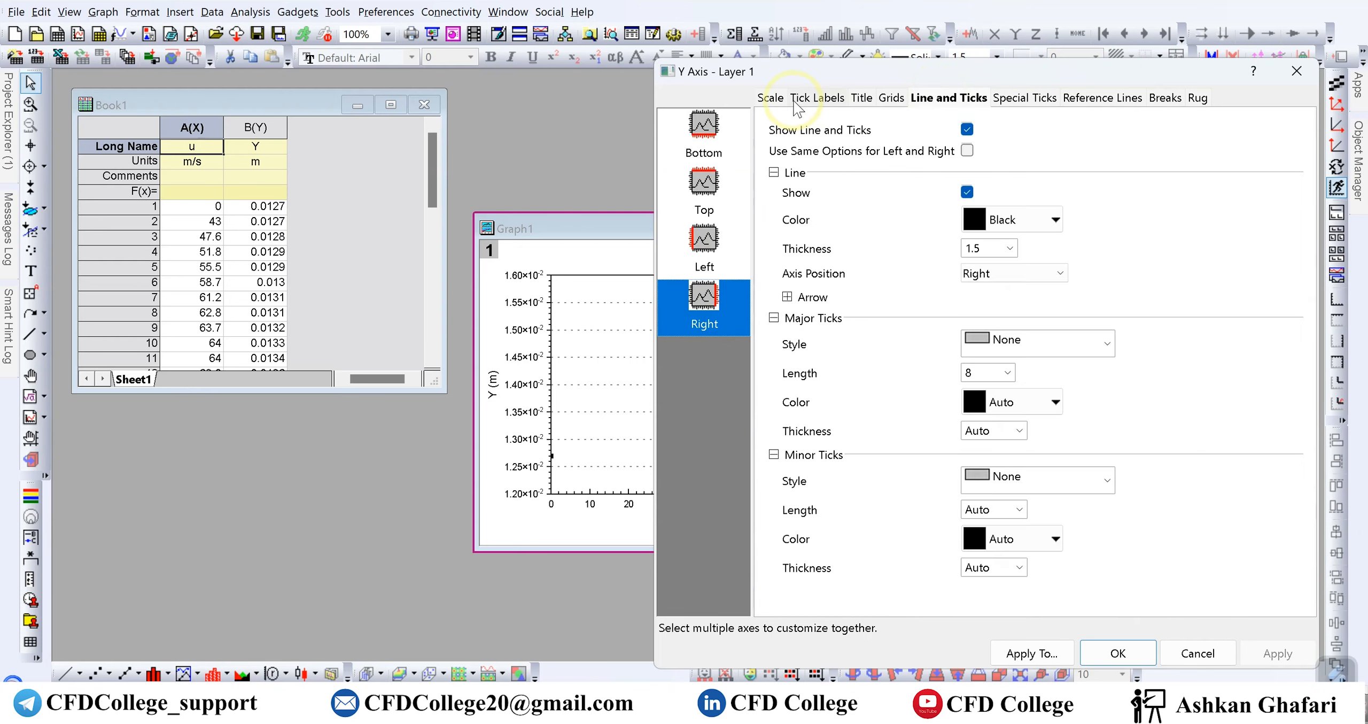
pyautogui.click(819, 97)
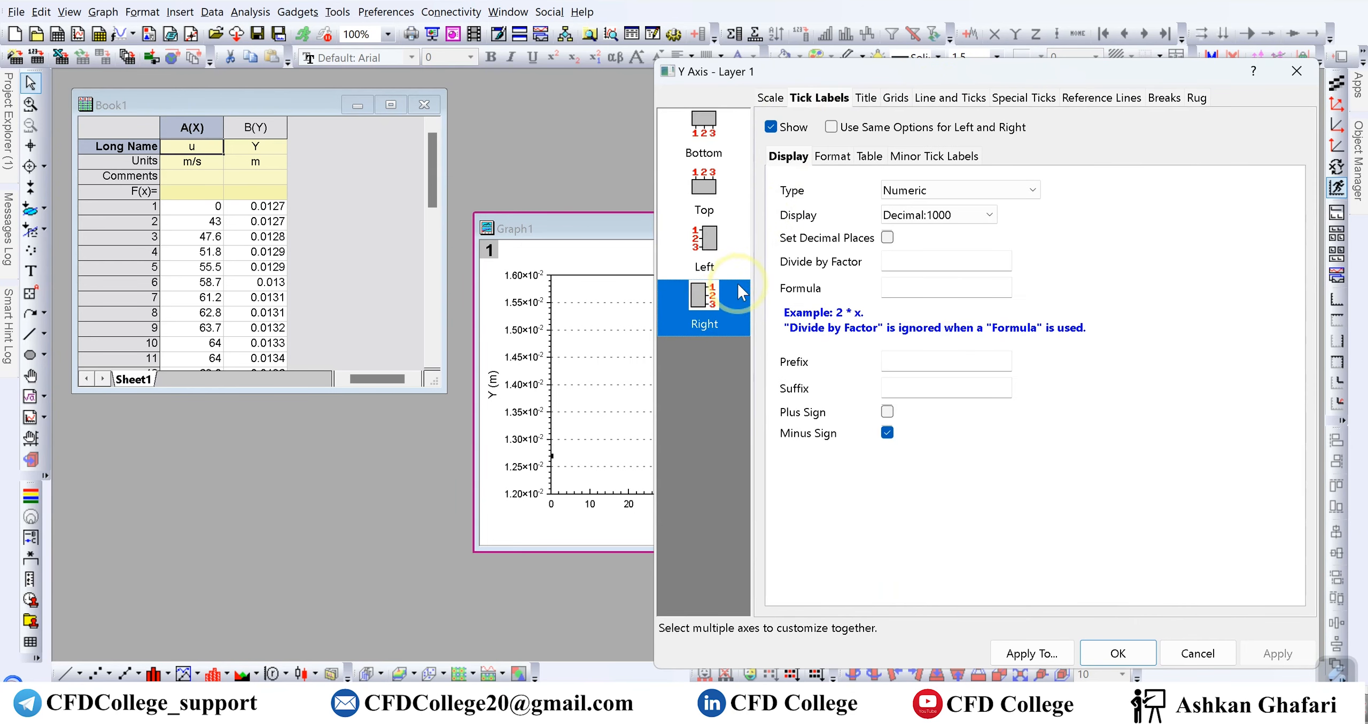
pyautogui.click(779, 128)
pyautogui.click(1277, 653)
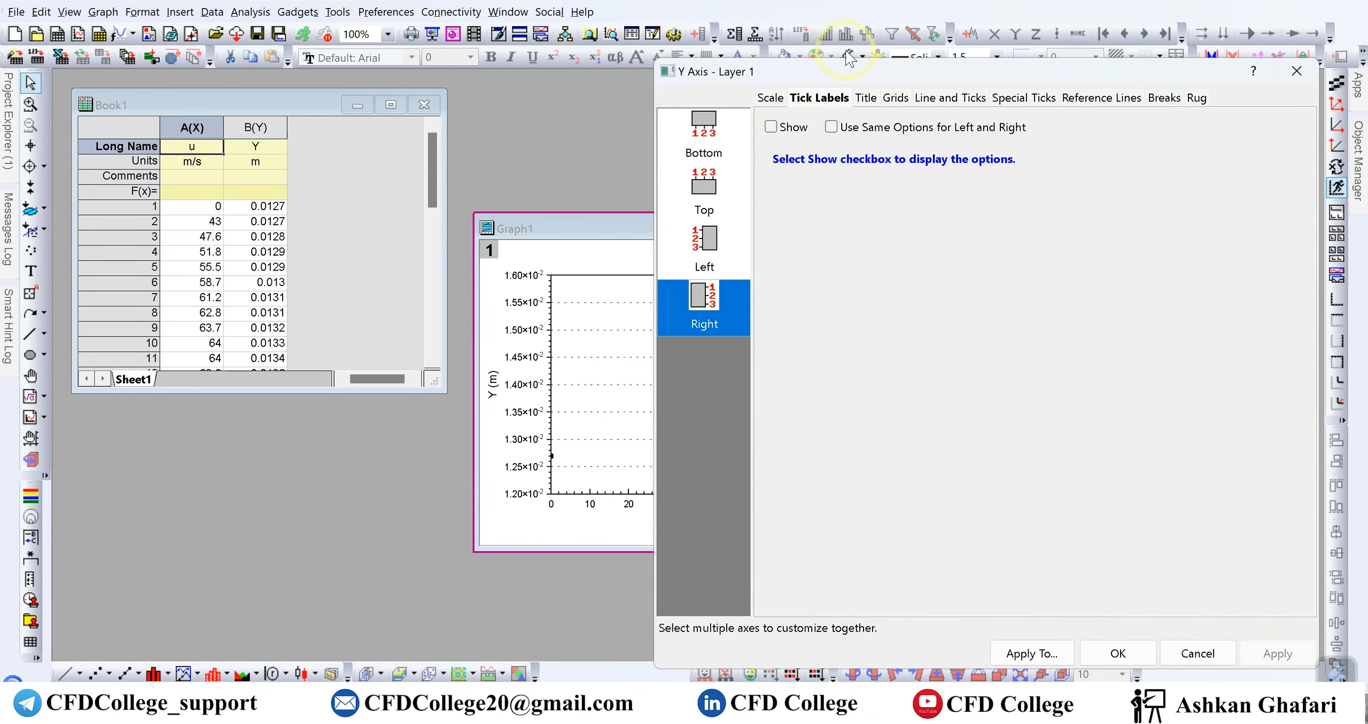
# - Hide the title of the right vertical axis and apply the change
pyautogui.click(920, 102)
pyautogui.click(864, 102)
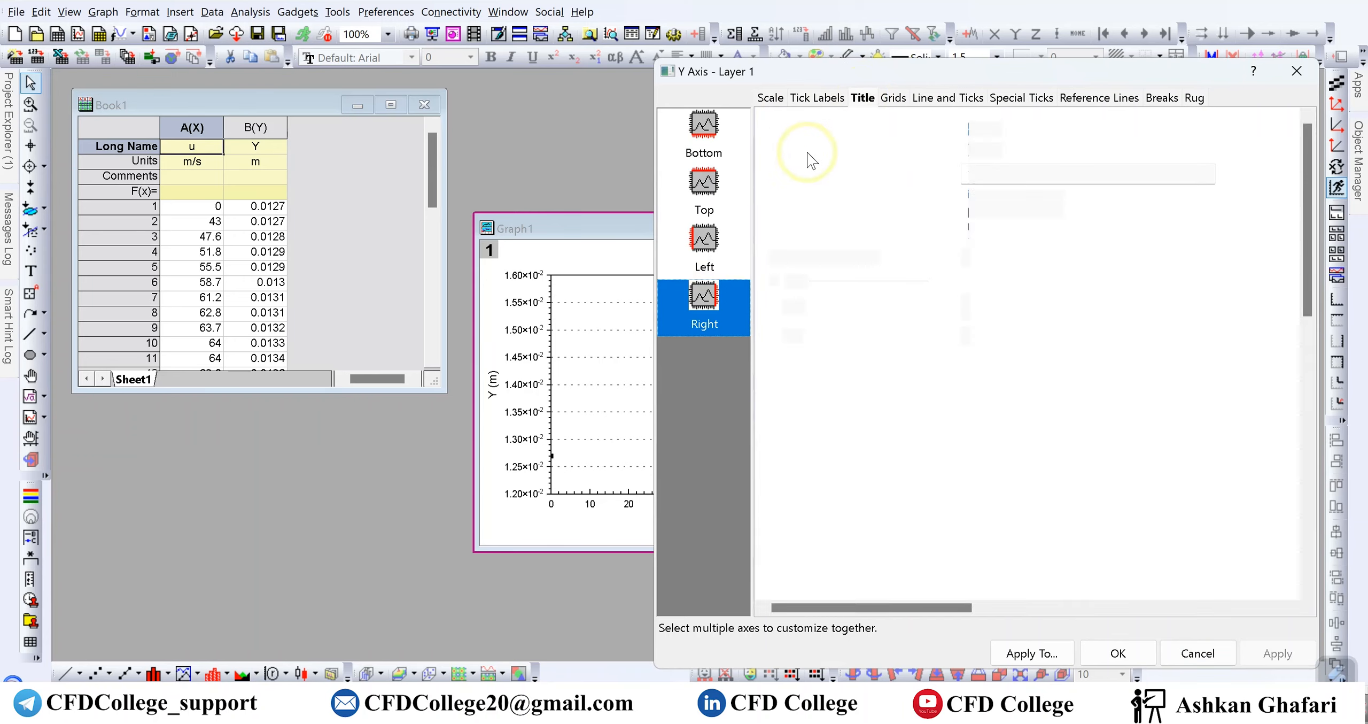
pyautogui.click(967, 129)
pyautogui.click(1272, 653)
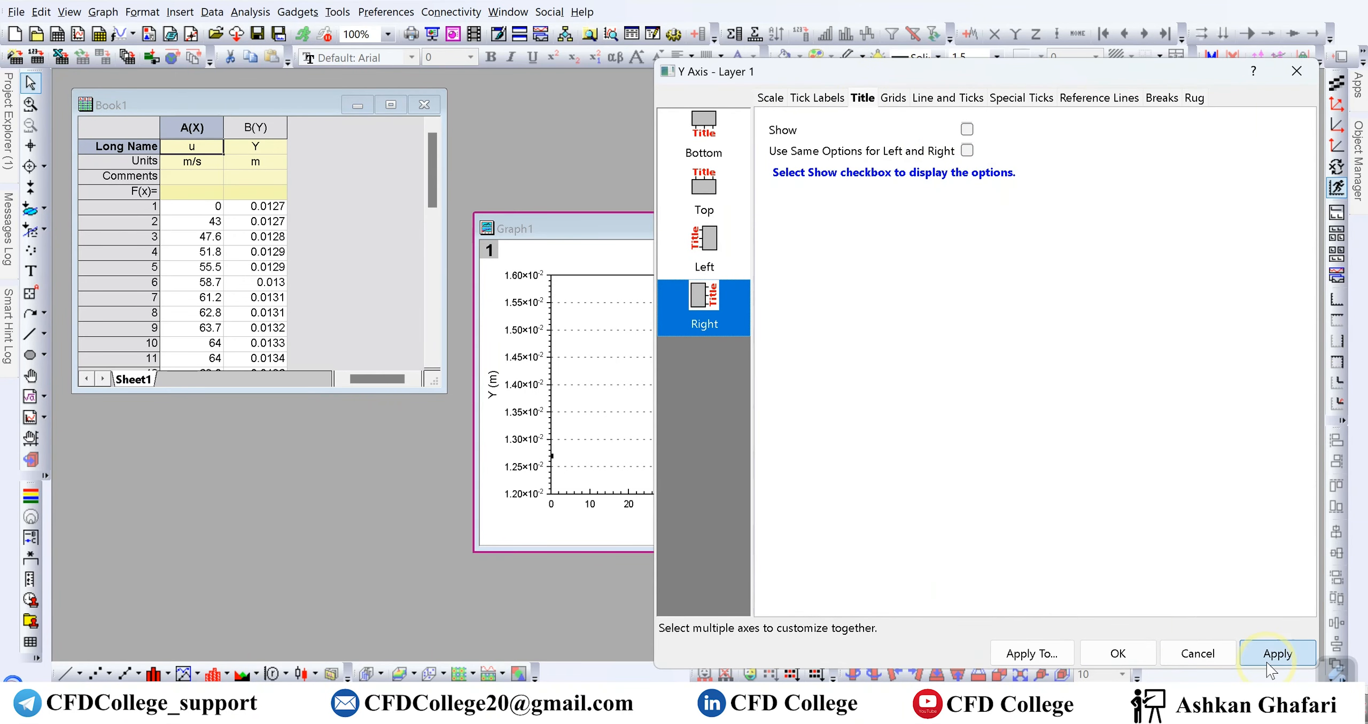
# - Set the horizontal major grid lines' thickness to 1, apply it, and close the axis settings
pyautogui.click(892, 101)
pyautogui.click(923, 239)
pyautogui.click(903, 297)
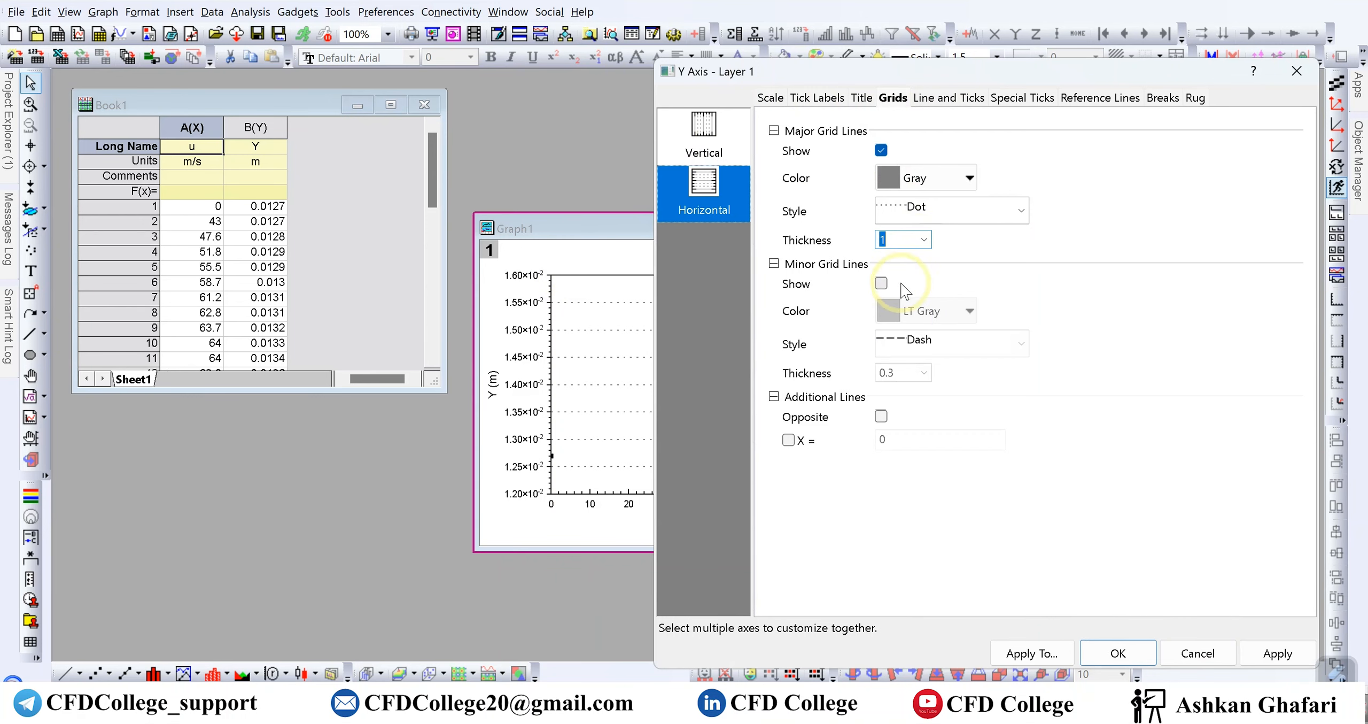
pyautogui.click(1198, 653)
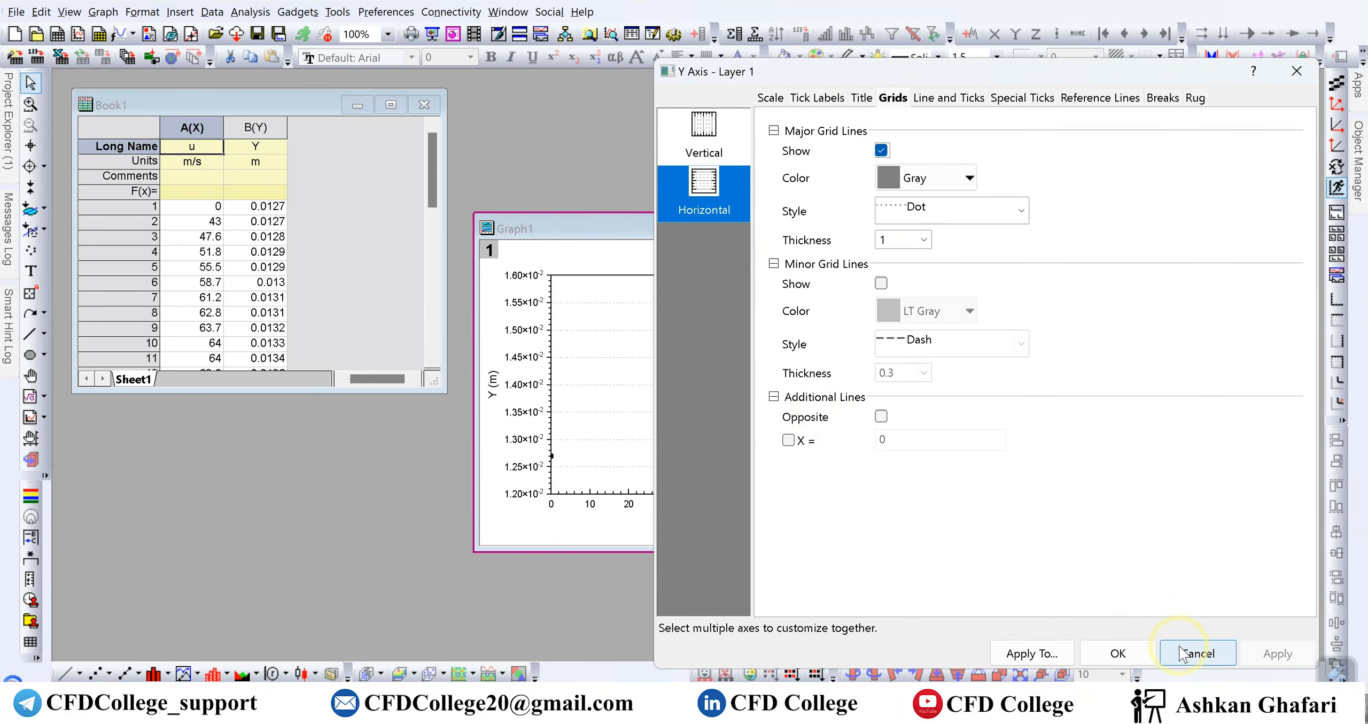
# - Shift the graph window back toward the worksheet and move the legend inside the plot's upper-left corner
pyautogui.moveTo(711, 224); pyautogui.dragTo(480, 199)
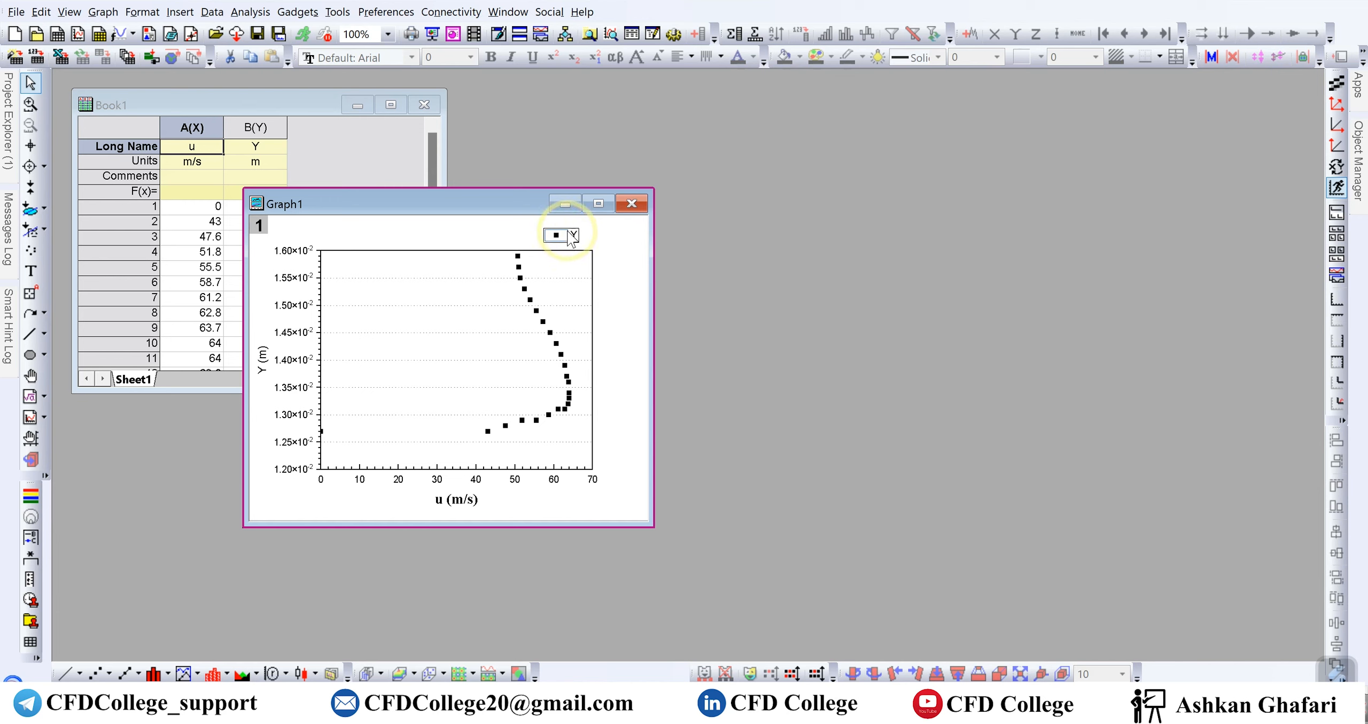
pyautogui.moveTo(575, 235); pyautogui.dragTo(357, 262)
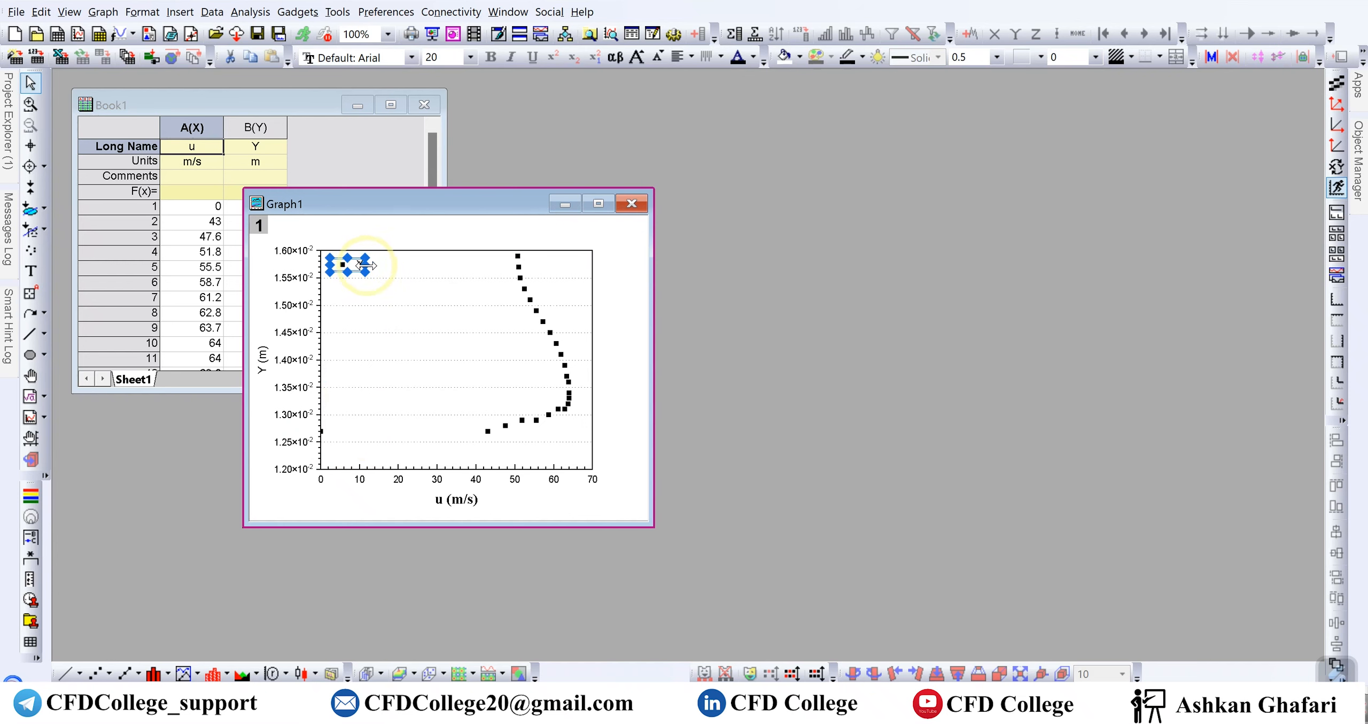
pyautogui.click(407, 263)
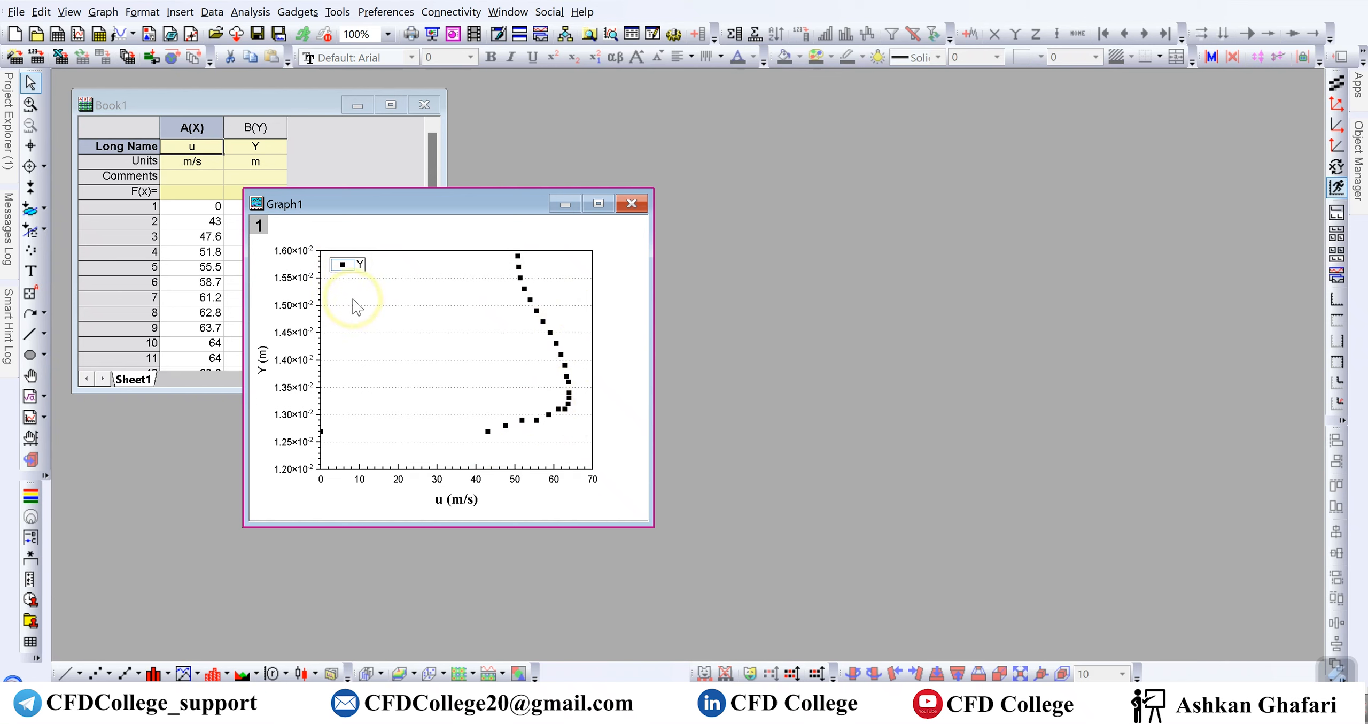
# - Look over the legend's available options and delete the legend from the graph
pyautogui.click(361, 276)
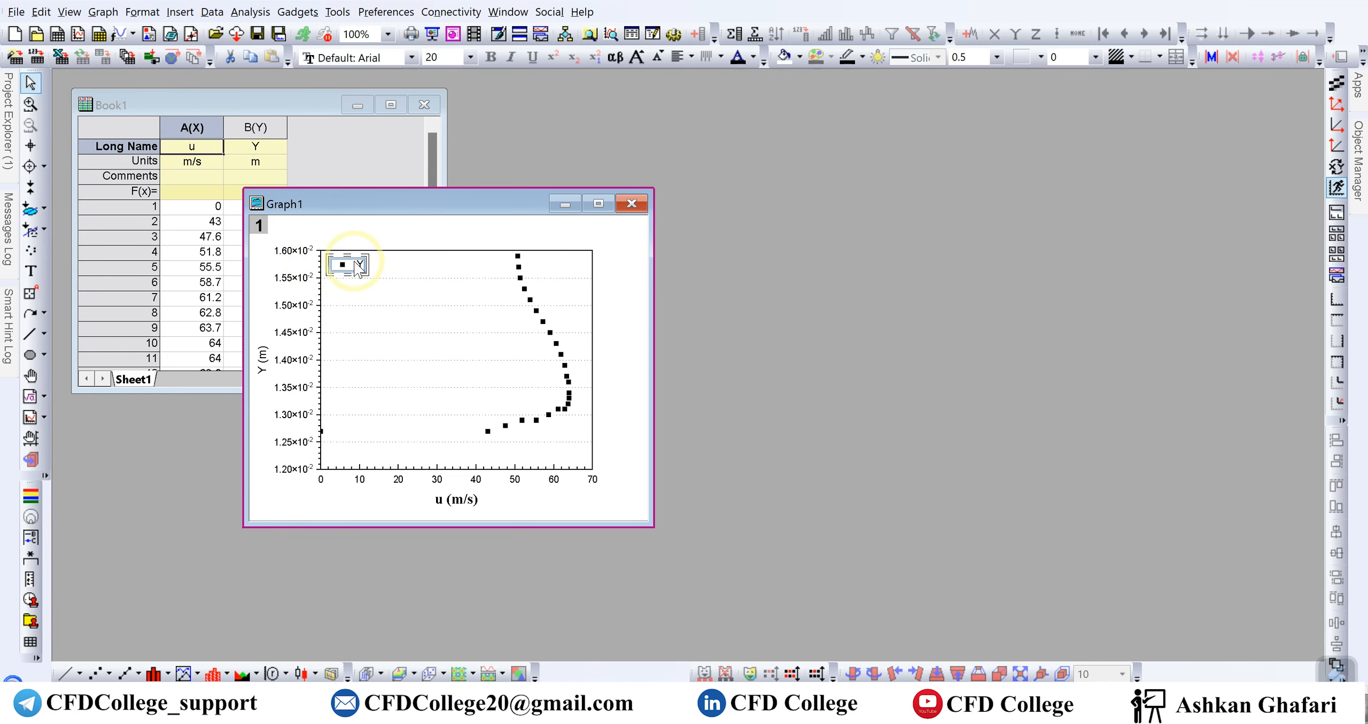
pyautogui.rightClick(358, 268)
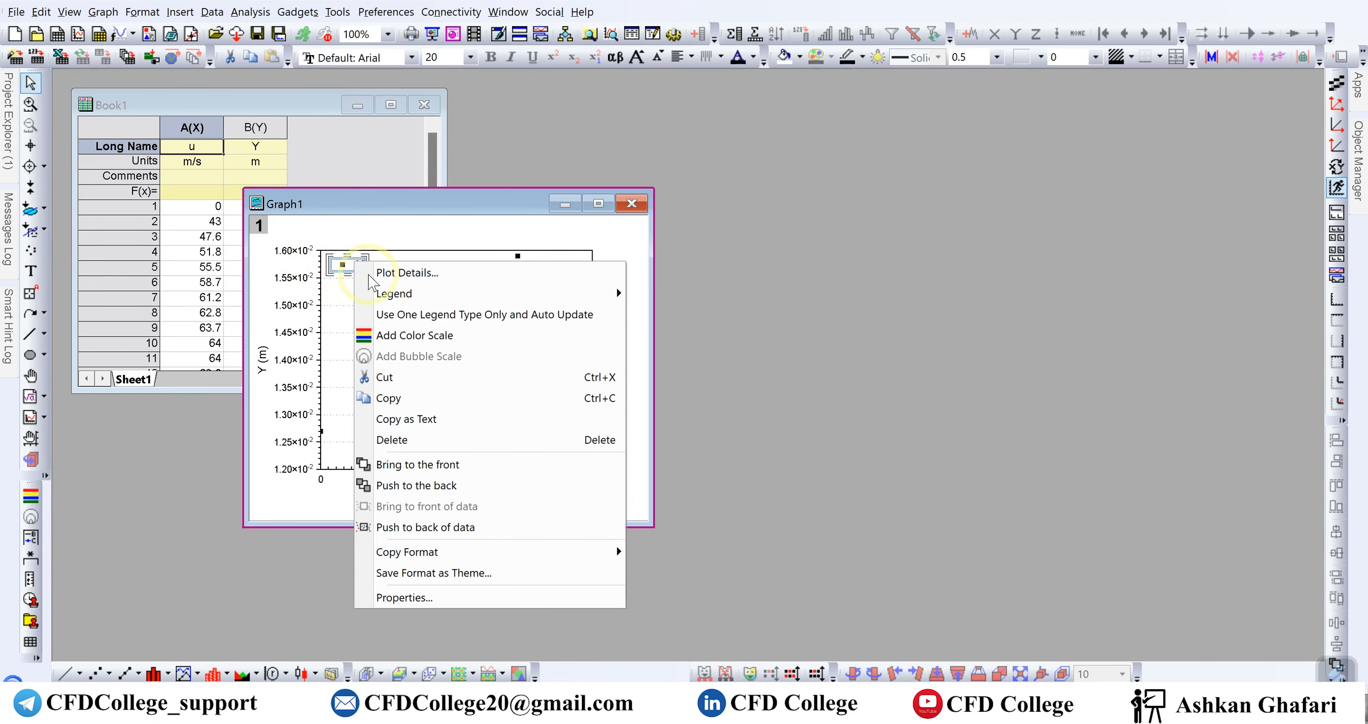
pyautogui.click(794, 459)
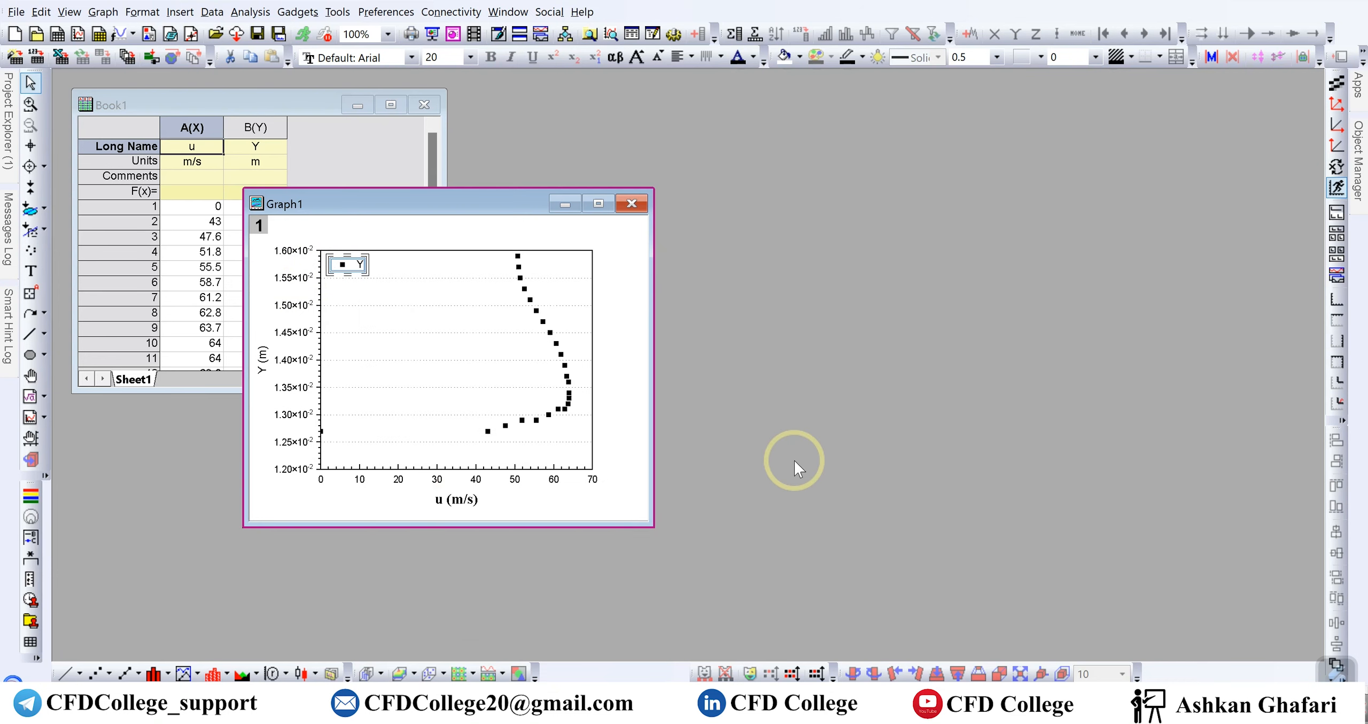
pyautogui.click(410, 258)
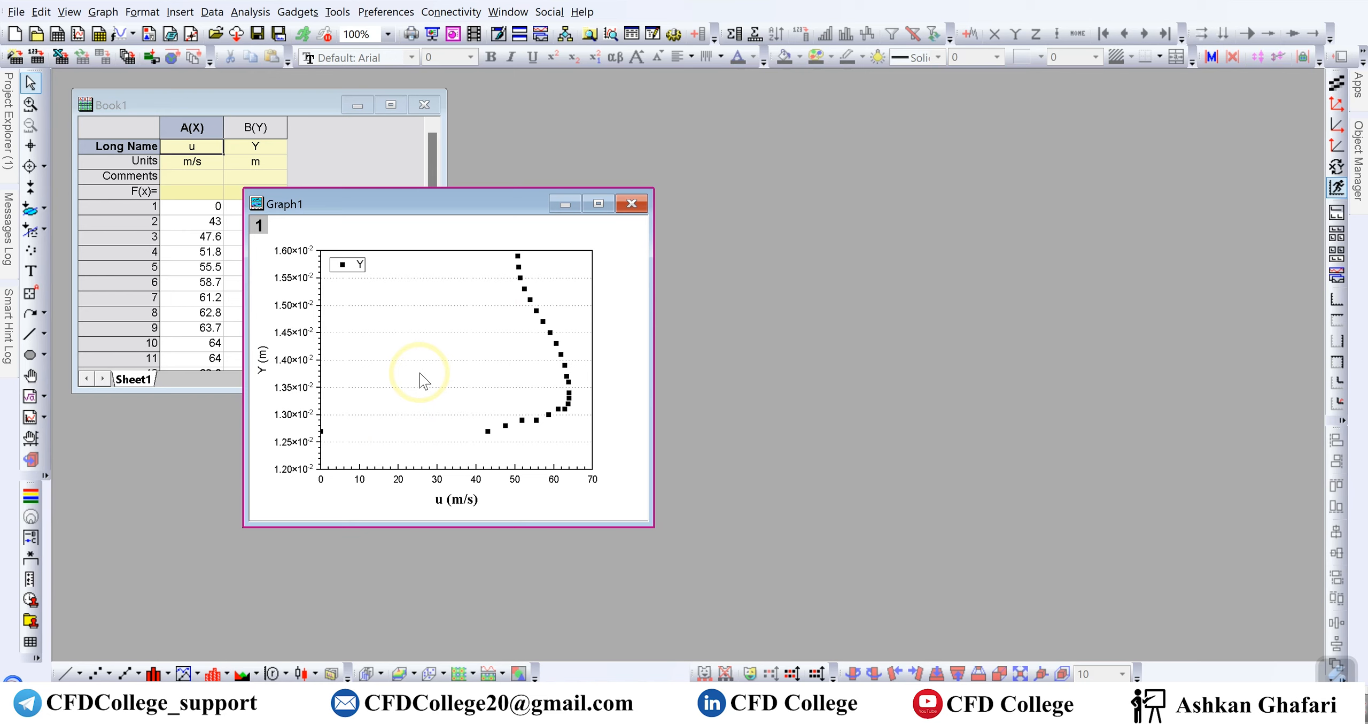
pyautogui.click(361, 270)
pyautogui.press('Delete')
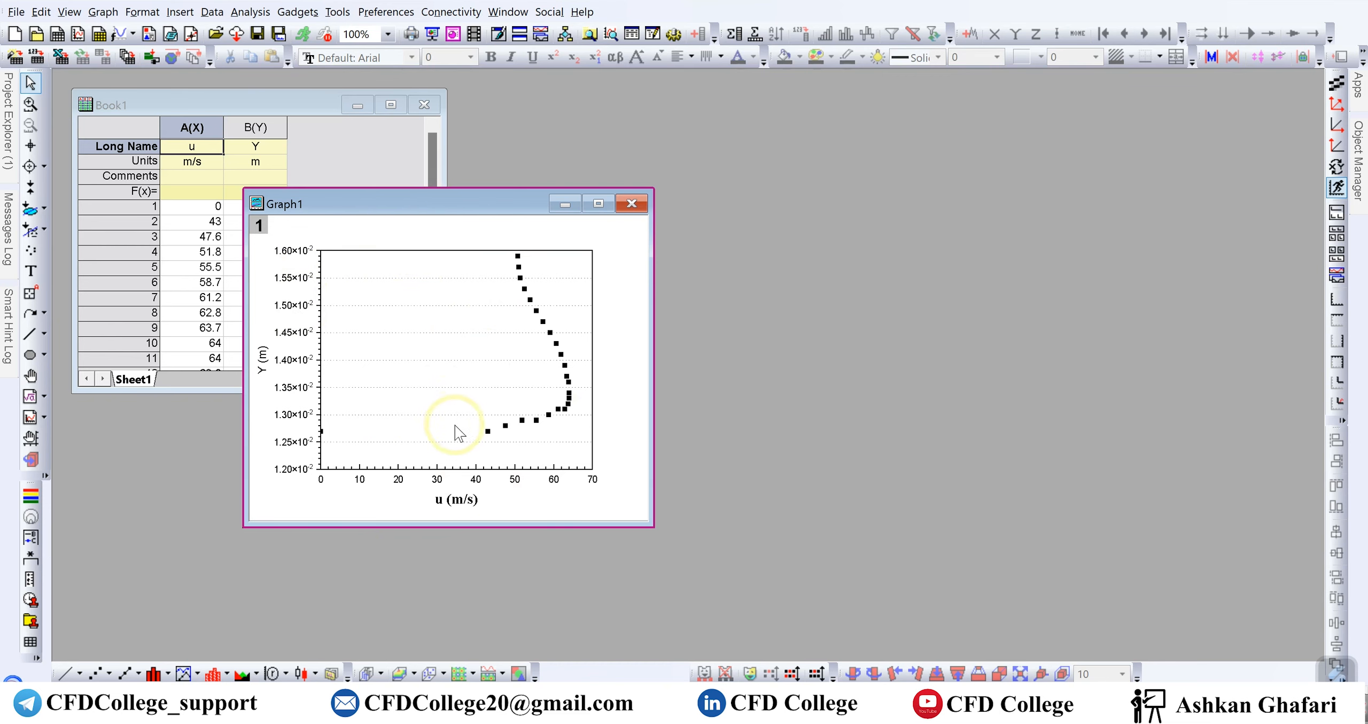
# - Open the vertical axis title's properties, set its font size to 28, make its text bold, and confirm
pyautogui.click(262, 368)
pyautogui.rightClick(262, 368)
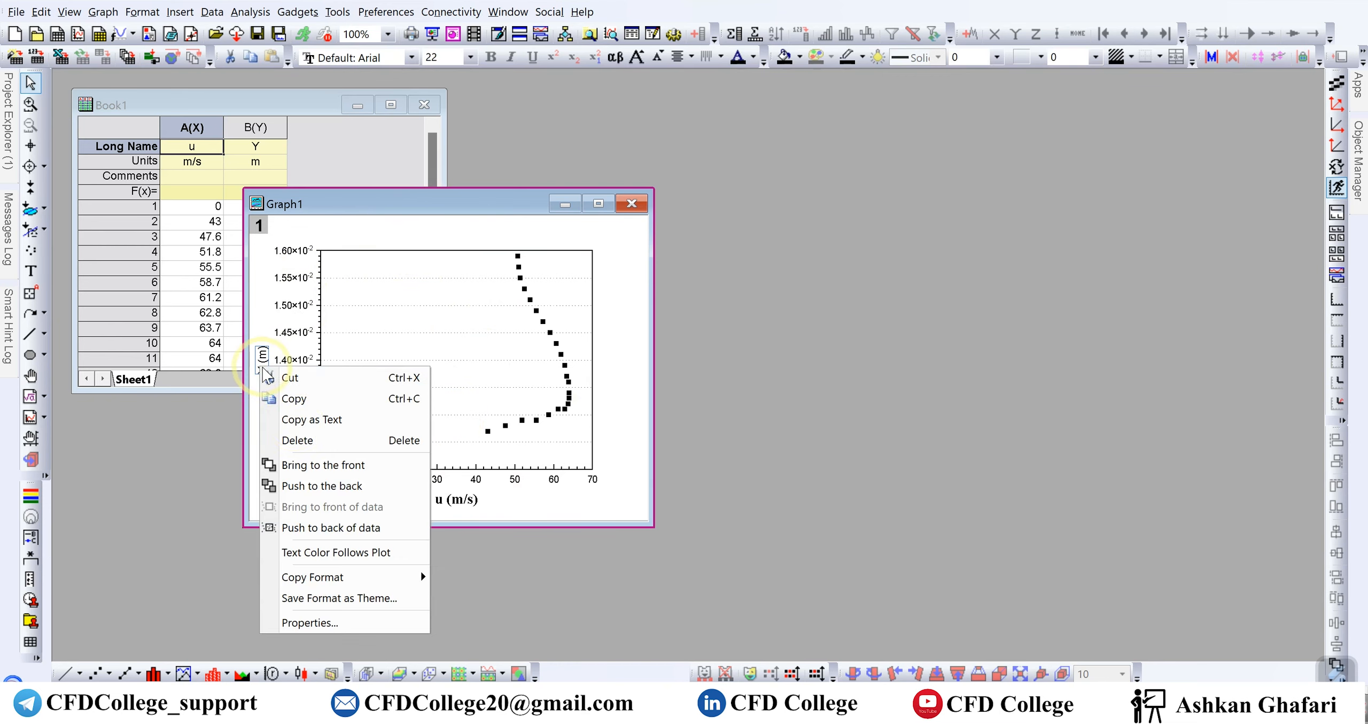
pyautogui.click(315, 622)
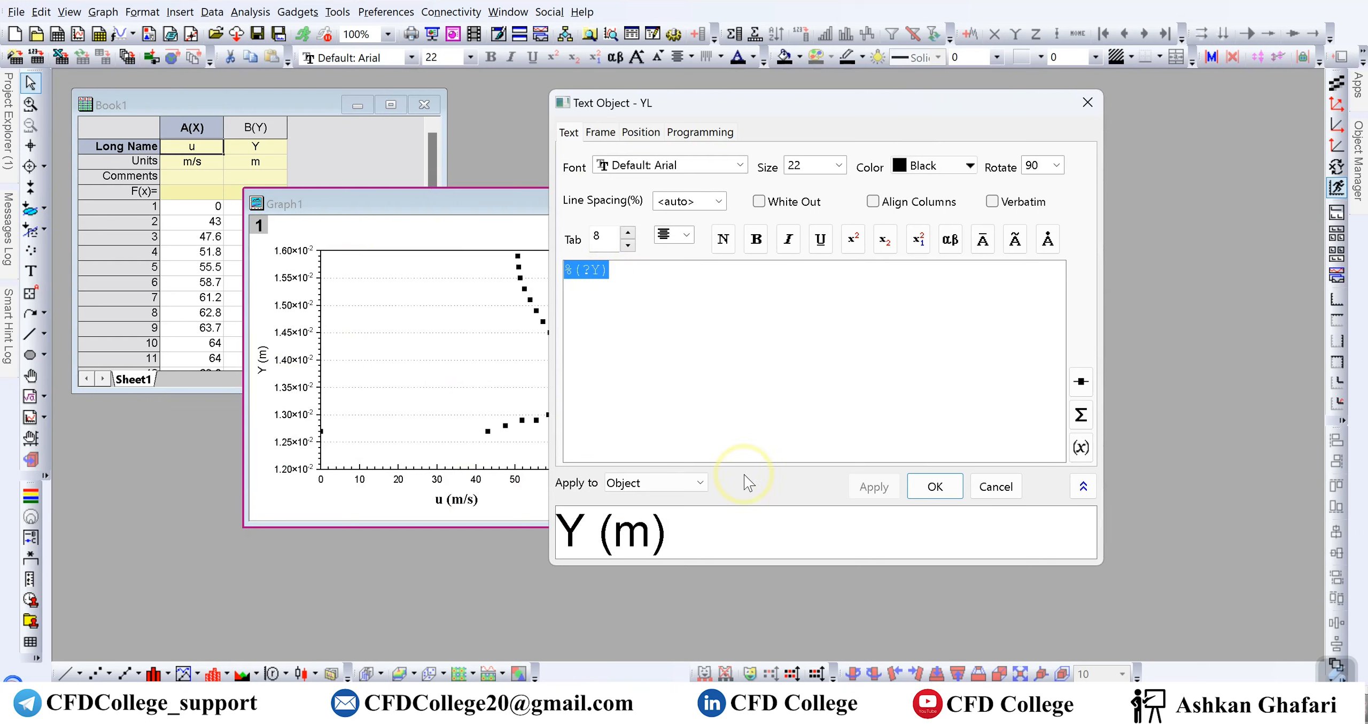
pyautogui.click(839, 165)
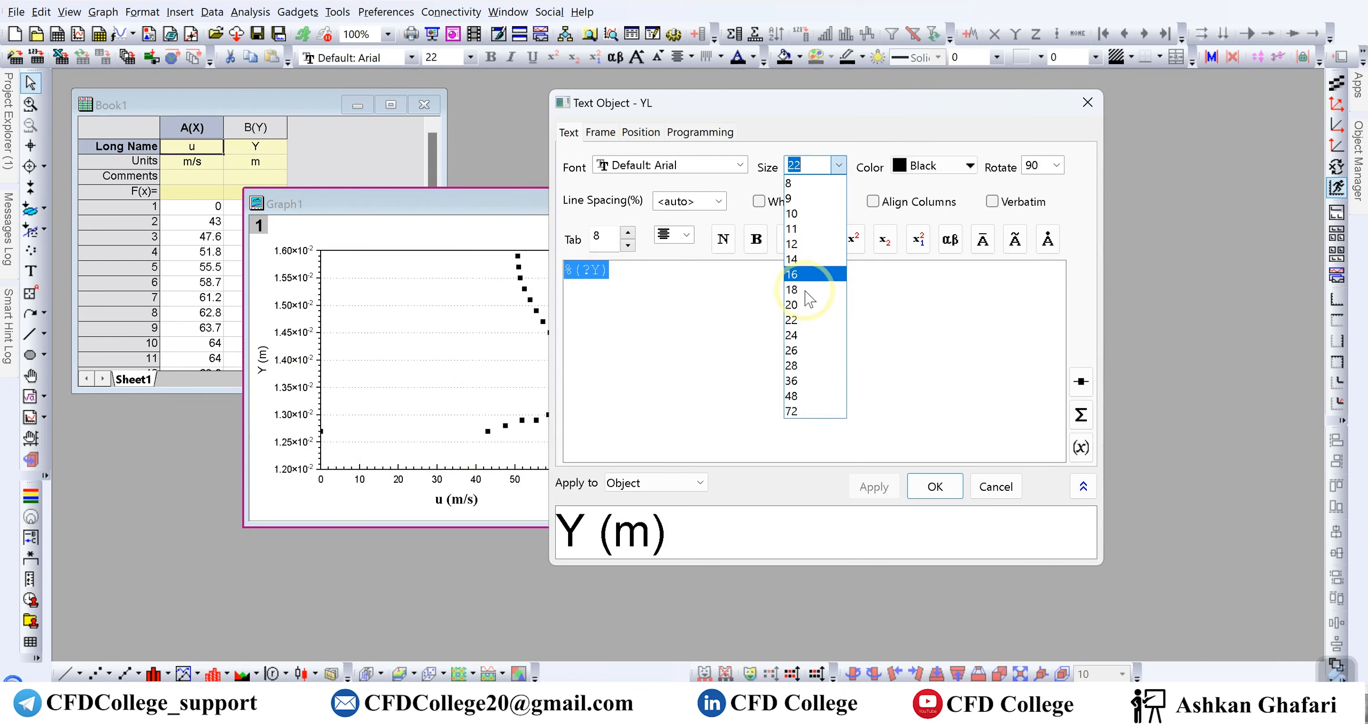
pyautogui.click(807, 365)
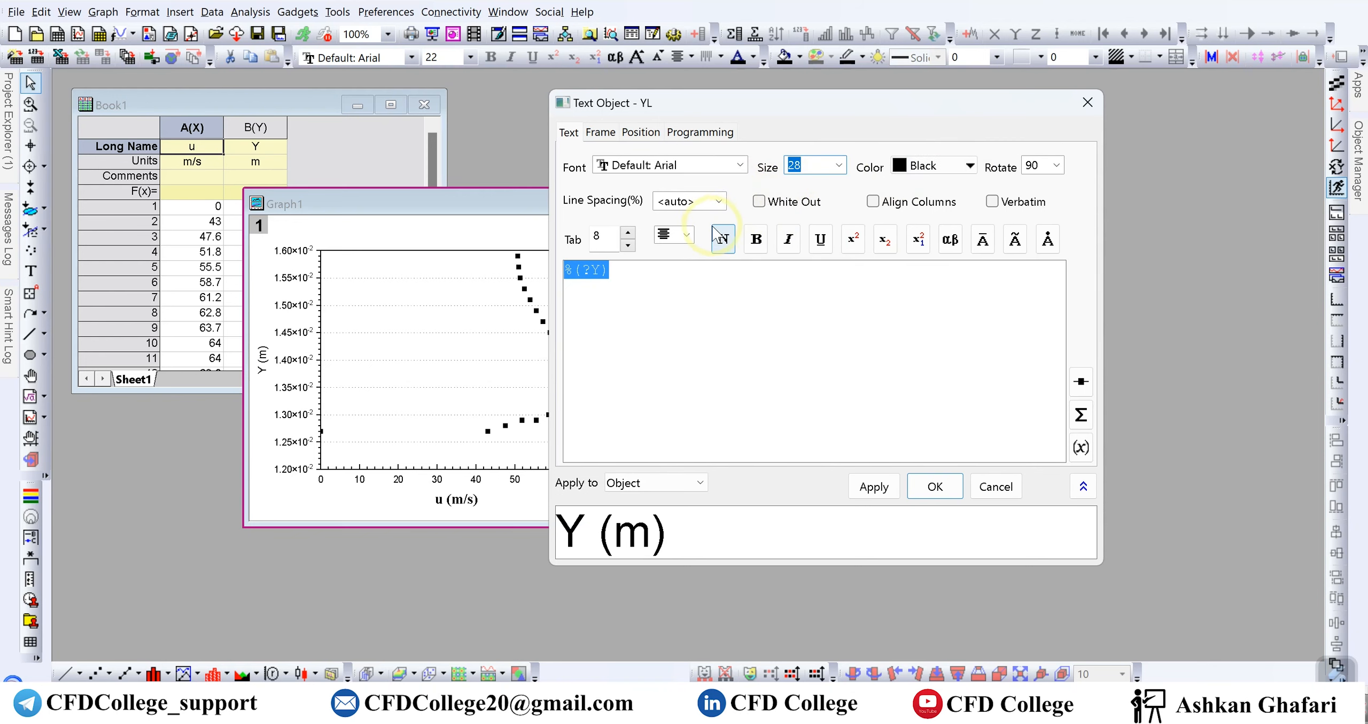
pyautogui.click(756, 239)
pyautogui.click(935, 488)
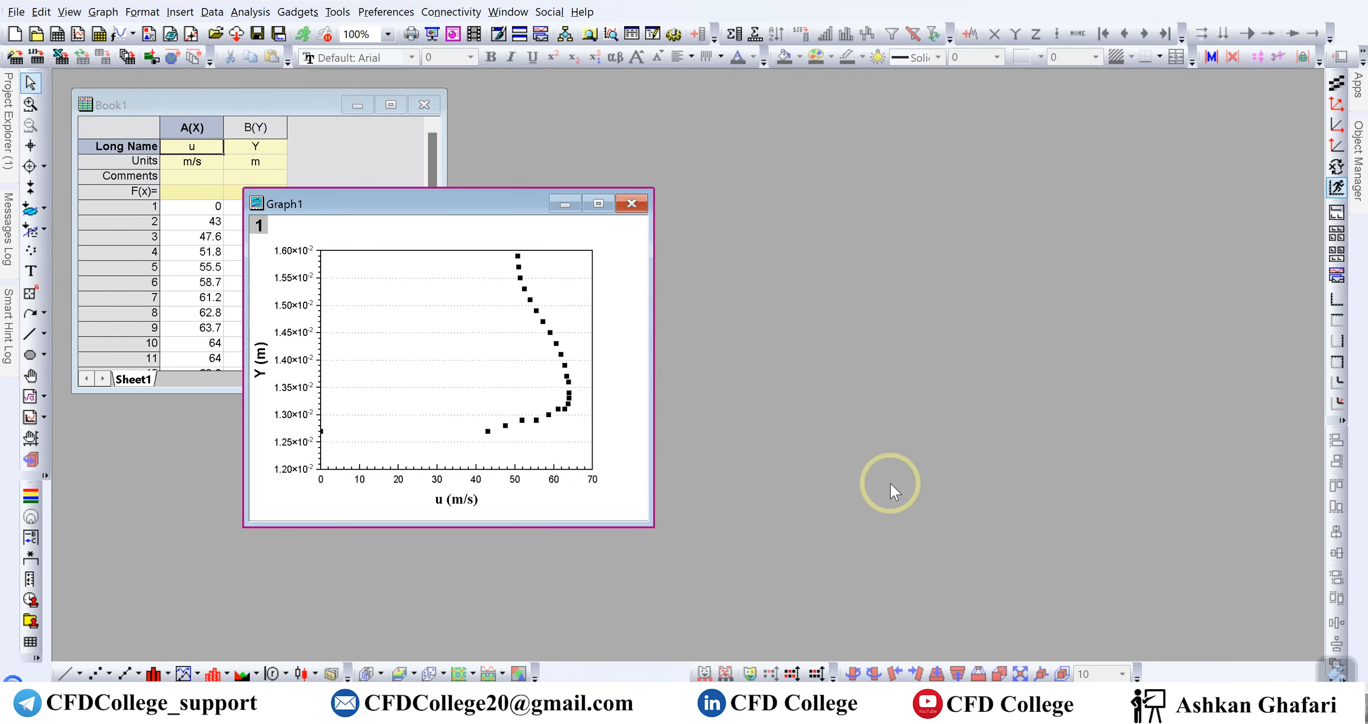
# - Check the horizontal axis title's font, size and text in its properties and close them without changes
pyautogui.click(456, 502)
pyautogui.rightClick(455, 503)
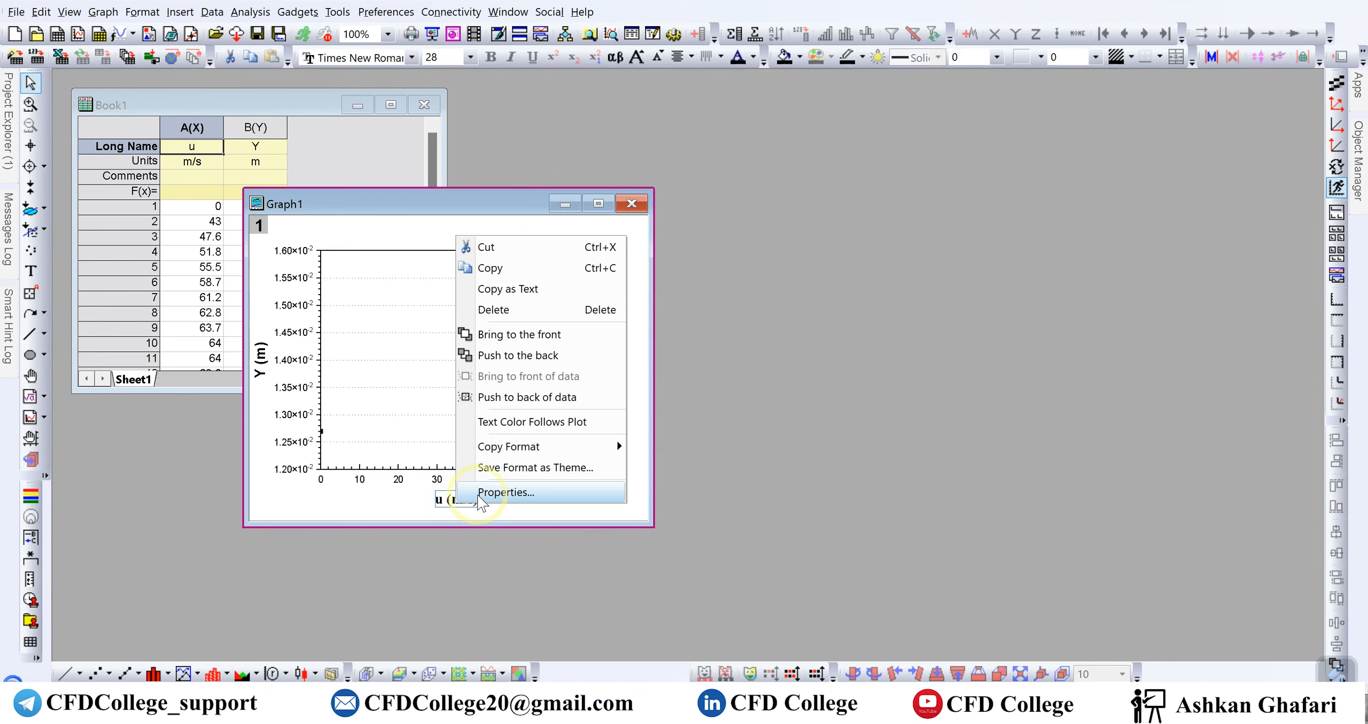
pyautogui.click(717, 278)
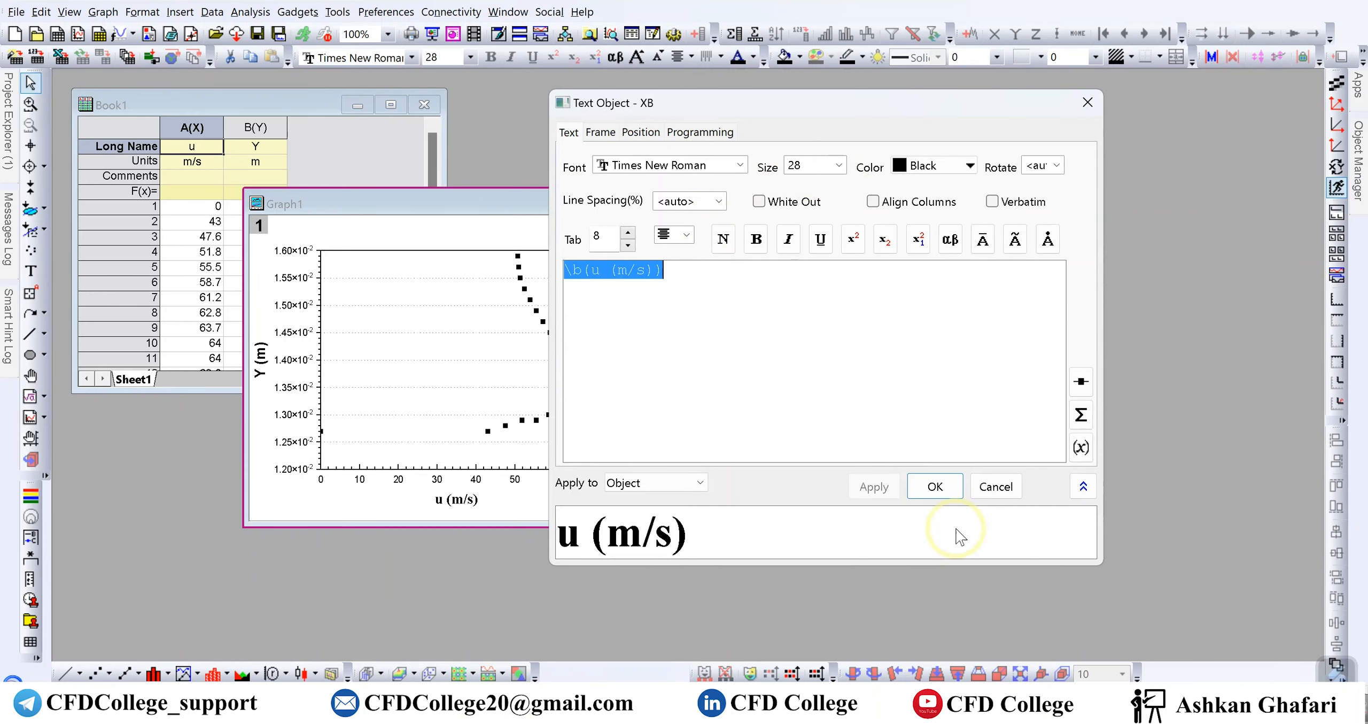
pyautogui.click(936, 487)
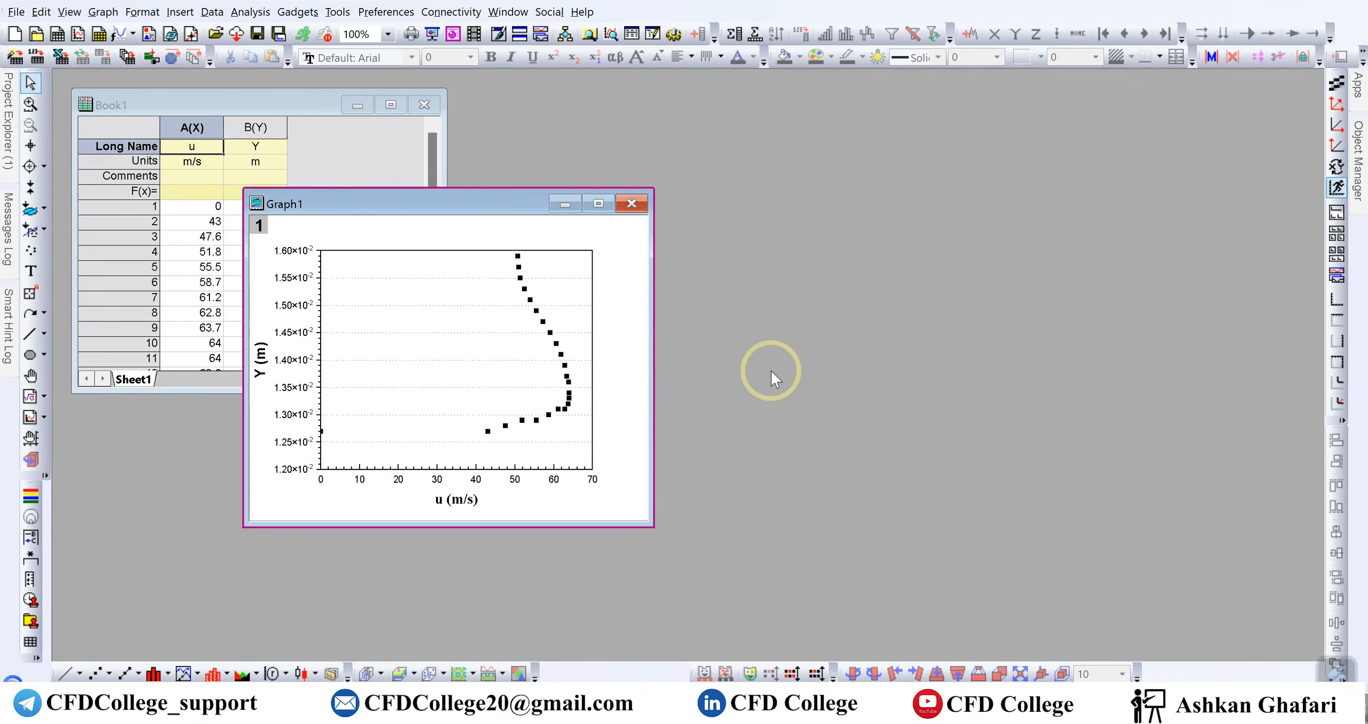
# - Place the graph window beside the worksheet and choose Windows MetaFile (*.wmf) as the image type in its advanced export settings
pyautogui.moveTo(498, 203); pyautogui.dragTo(692, 112)
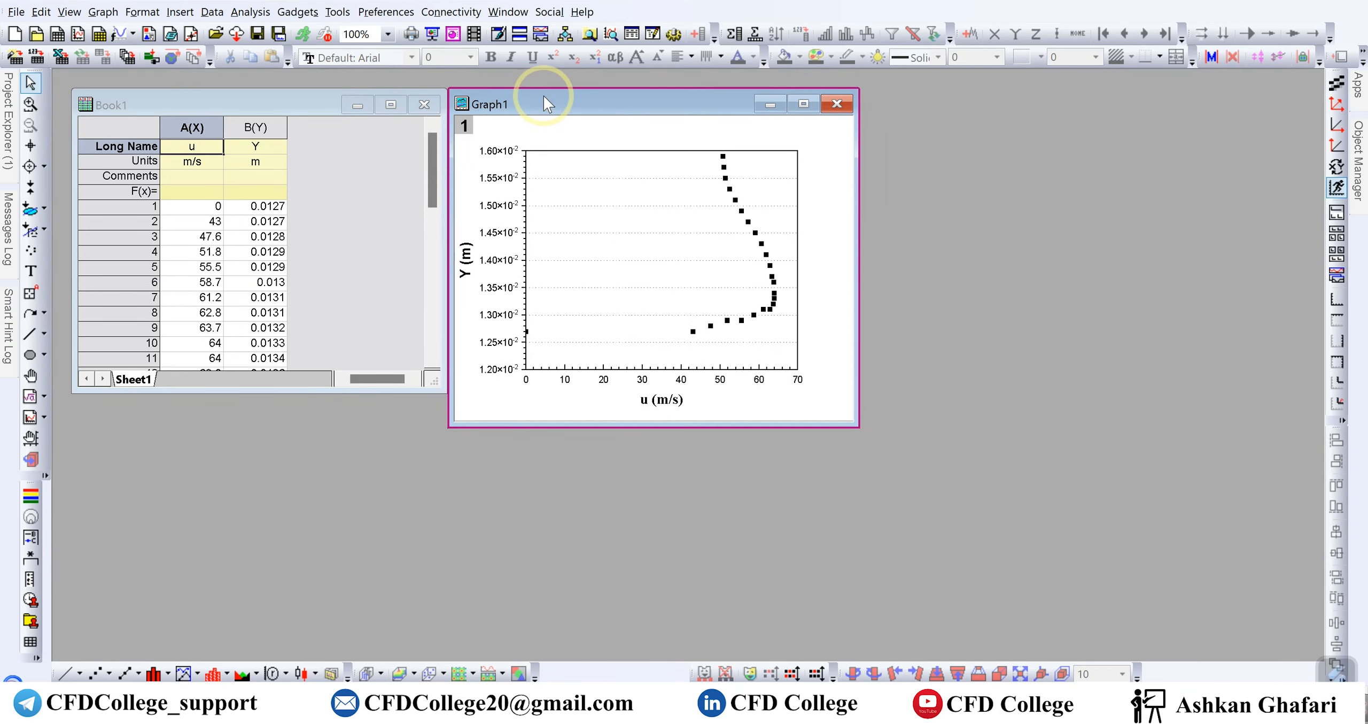
pyautogui.click(16, 12)
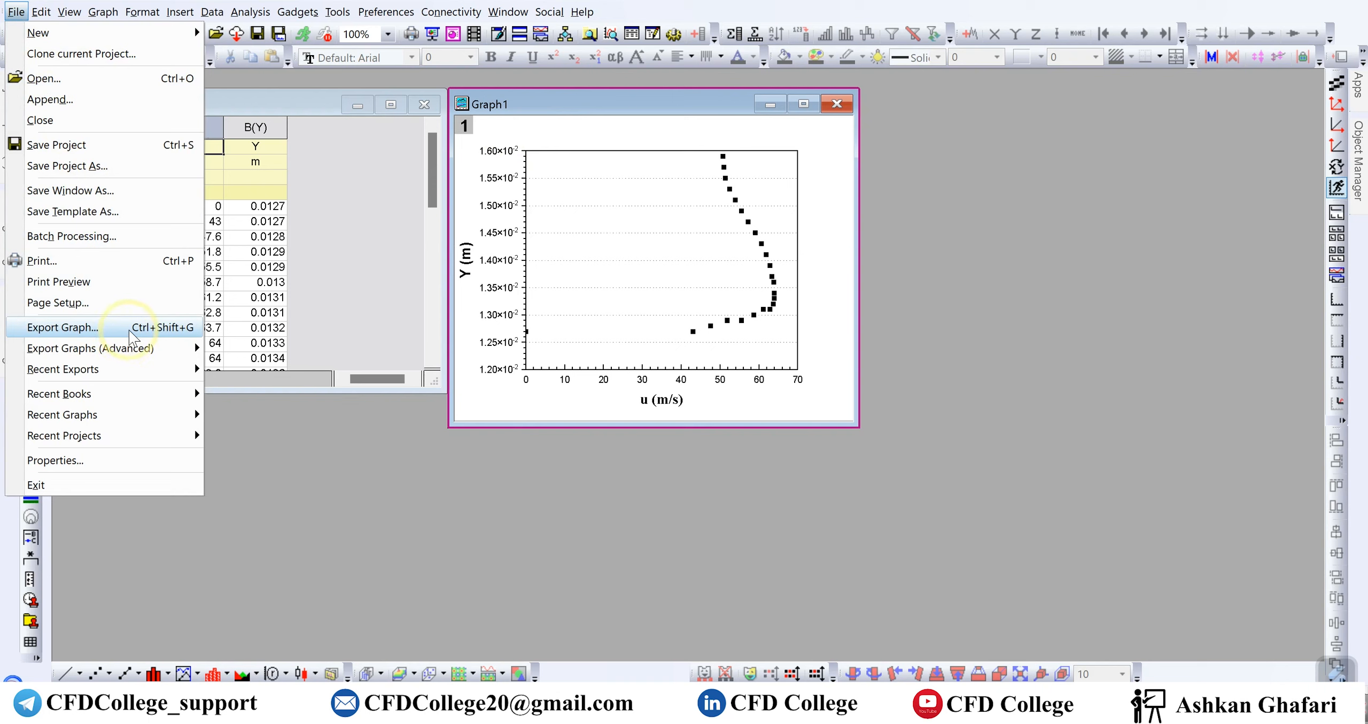
pyautogui.moveTo(60, 353)
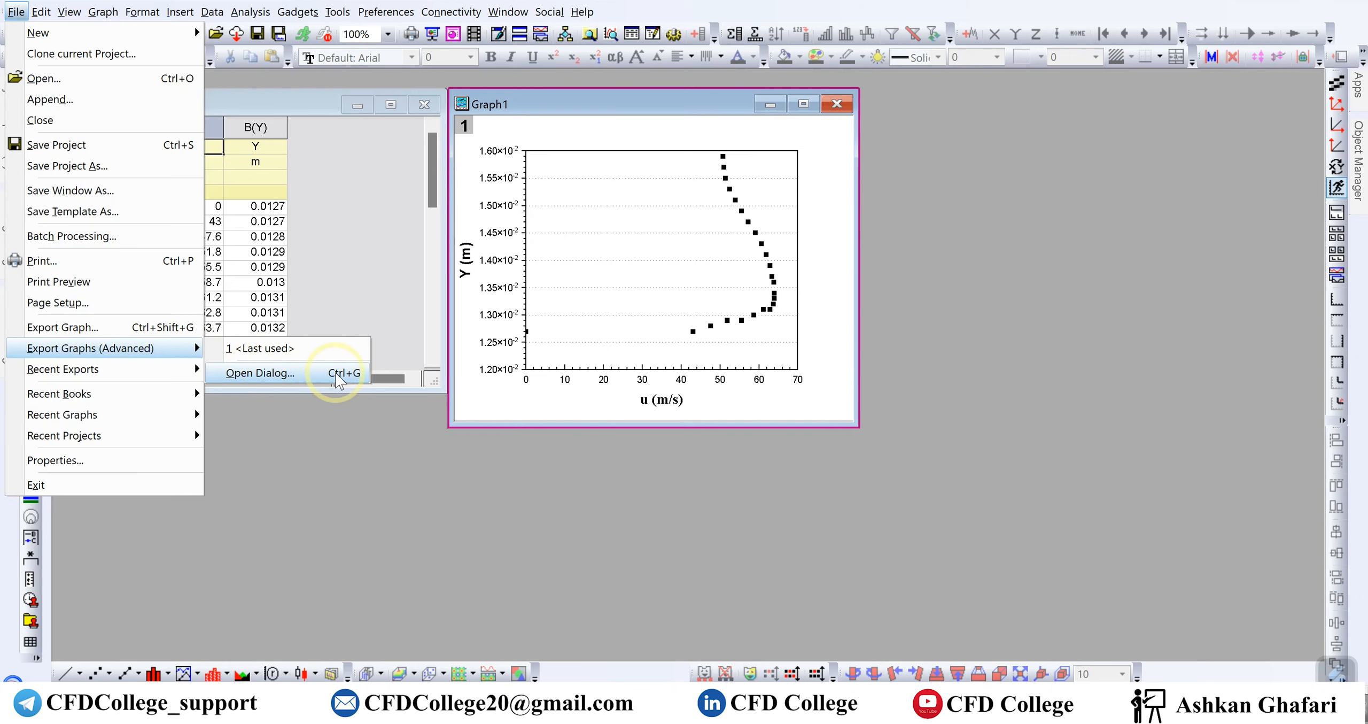
pyautogui.click(300, 375)
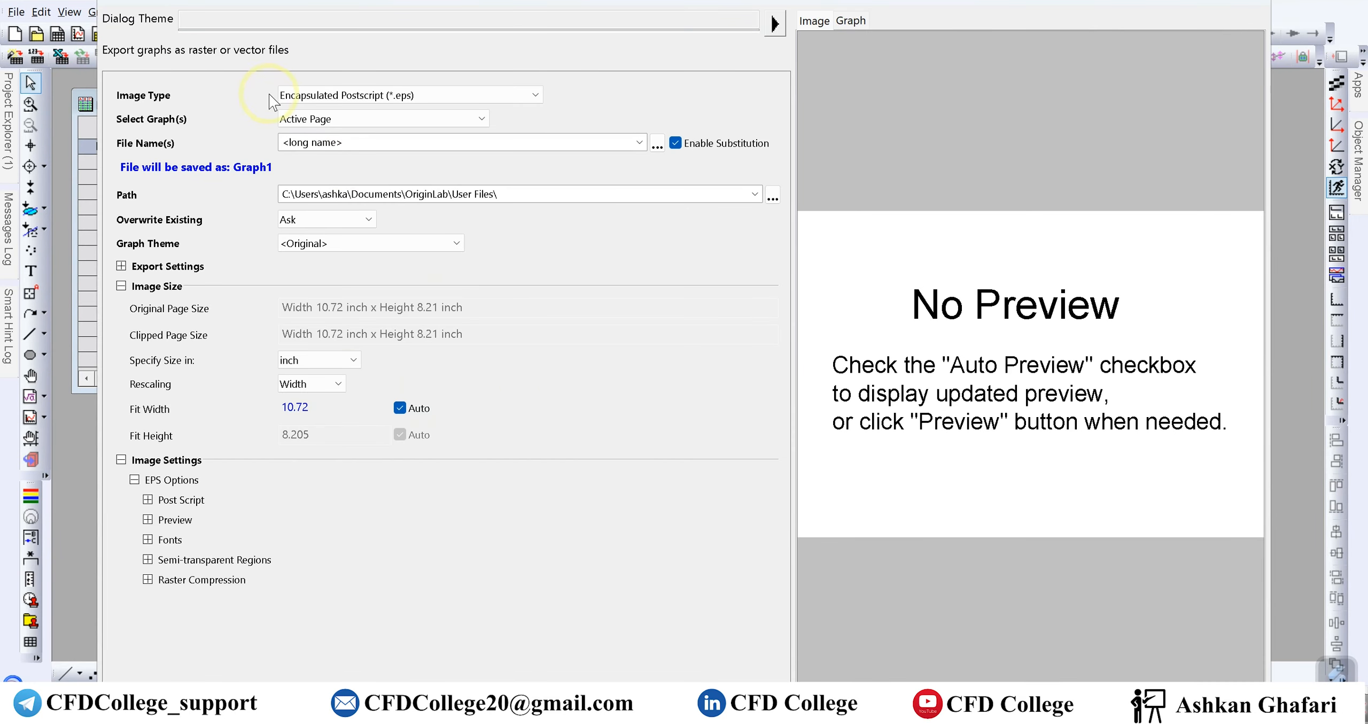
pyautogui.click(518, 96)
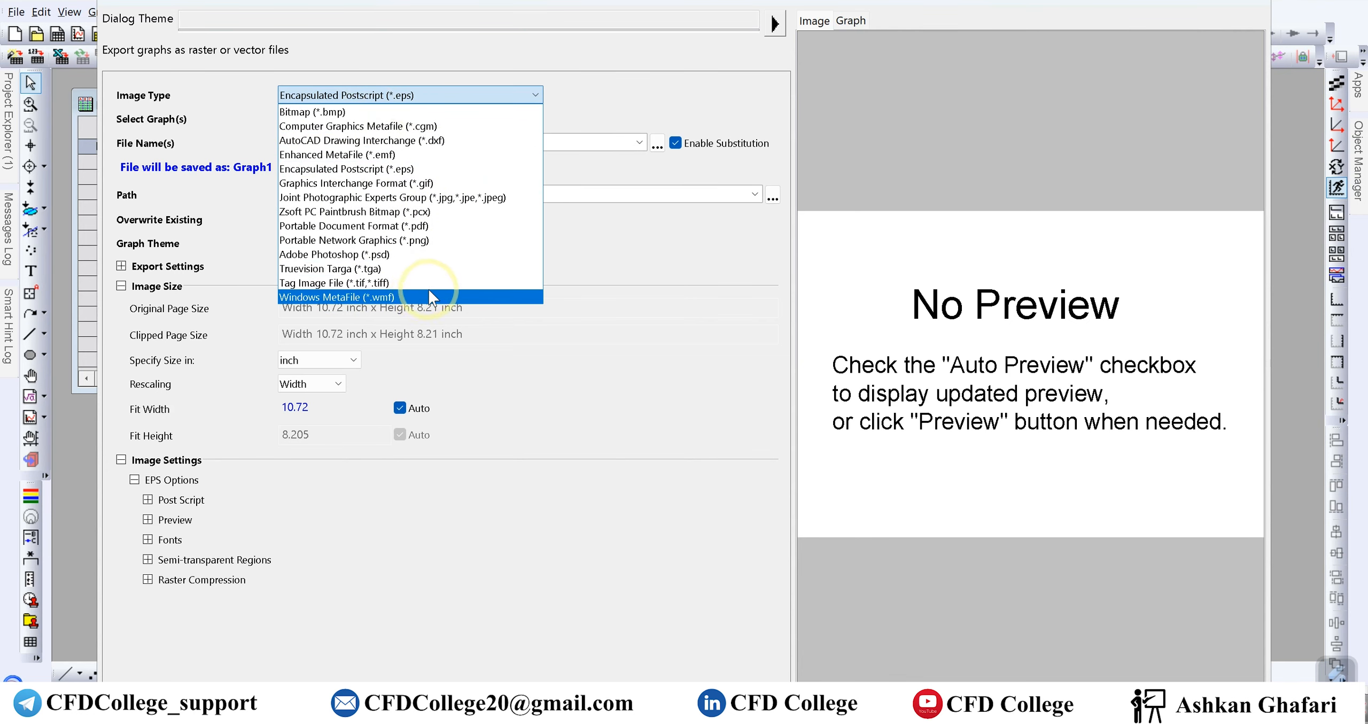
pyautogui.click(509, 297)
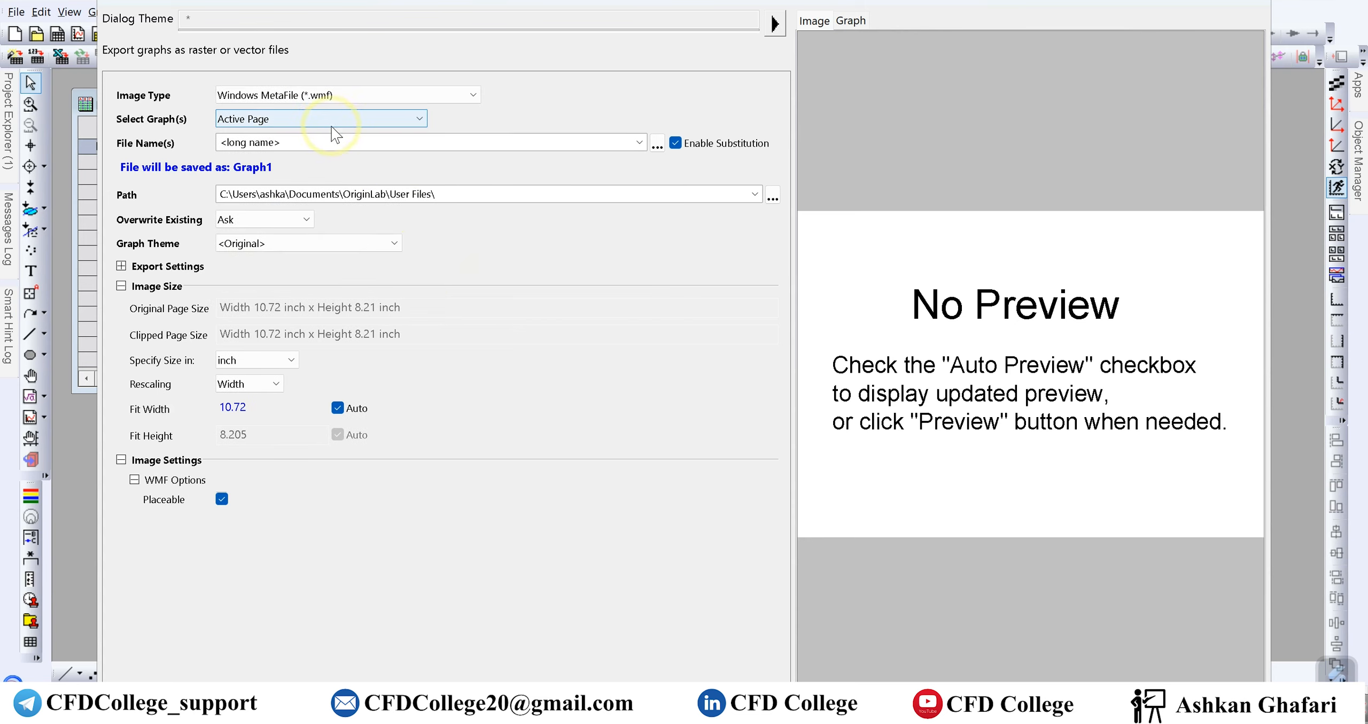
# - Review the export's file name, save path and image size settings, comparing them with the graph behind the dialog
pyautogui.click(297, 143)
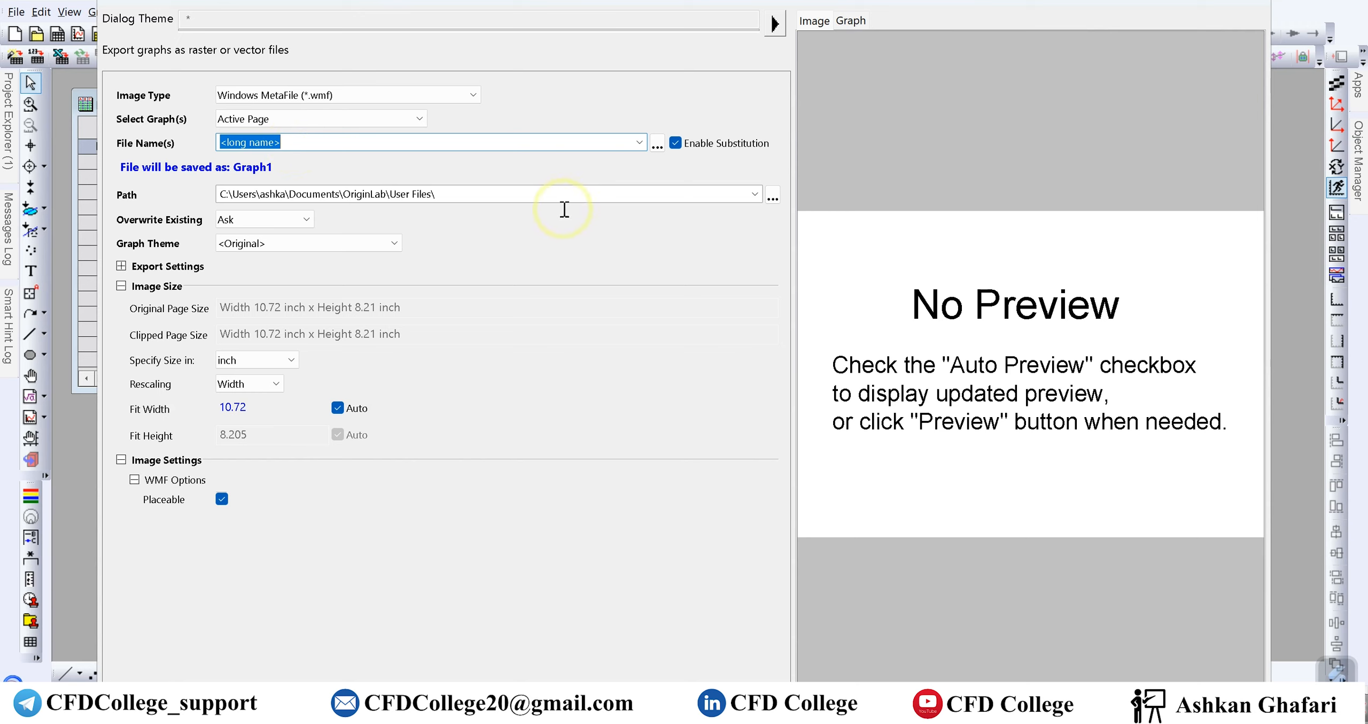
pyautogui.click(628, 251)
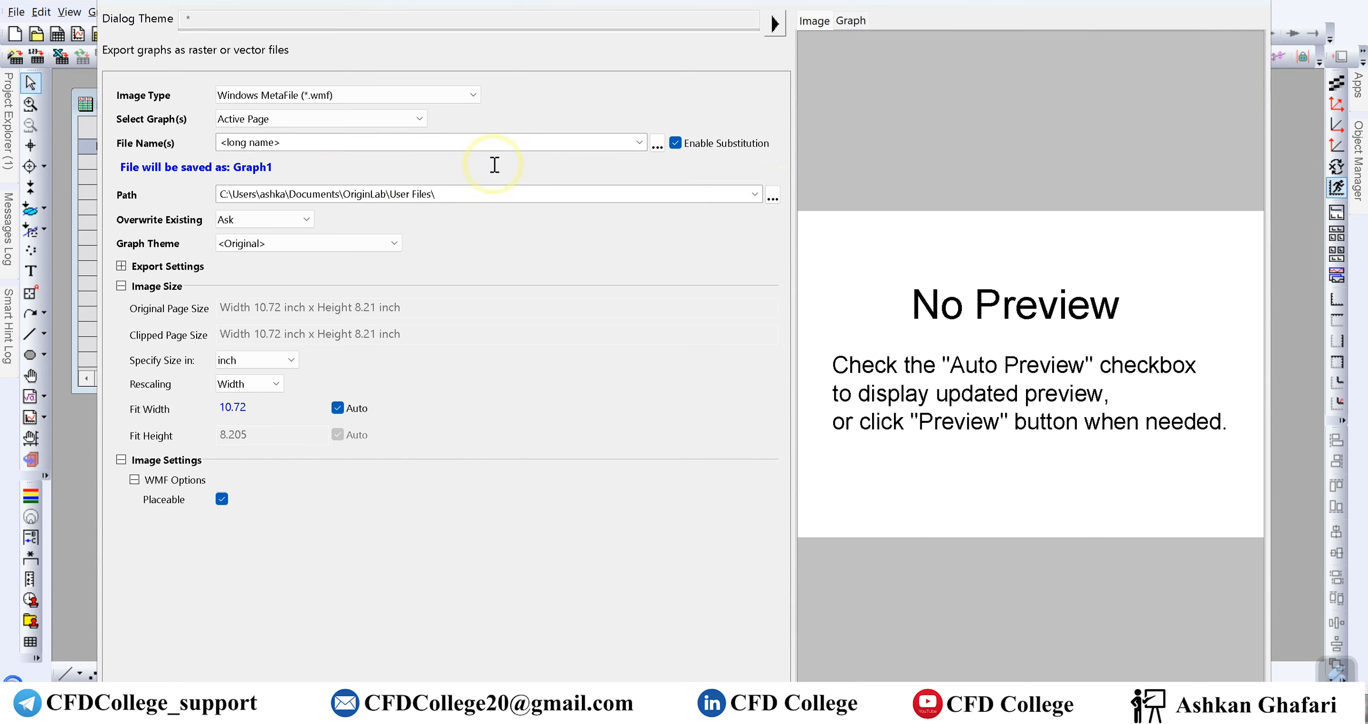
pyautogui.moveTo(508, 1)
pyautogui.mouseDown()
pyautogui.moveTo(508, 30)
pyautogui.moveTo(515, 7)
pyautogui.mouseUp()
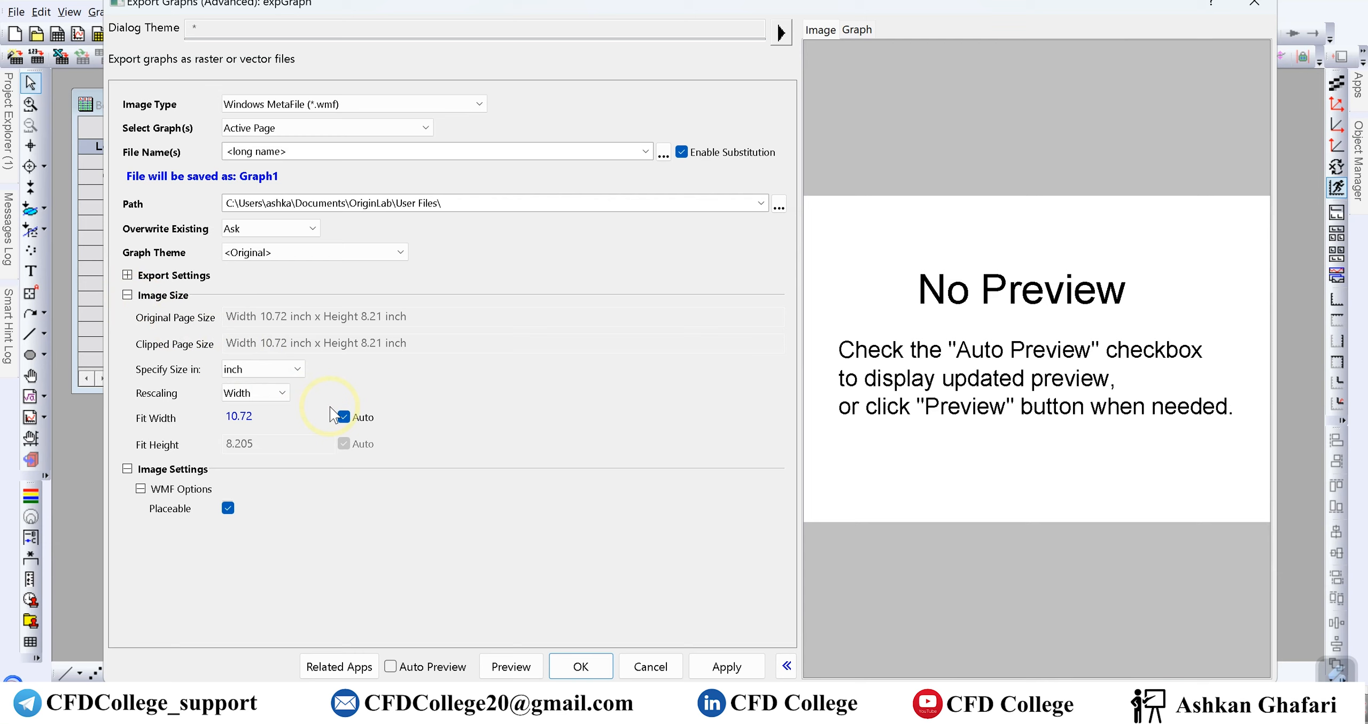
pyautogui.click(241, 416)
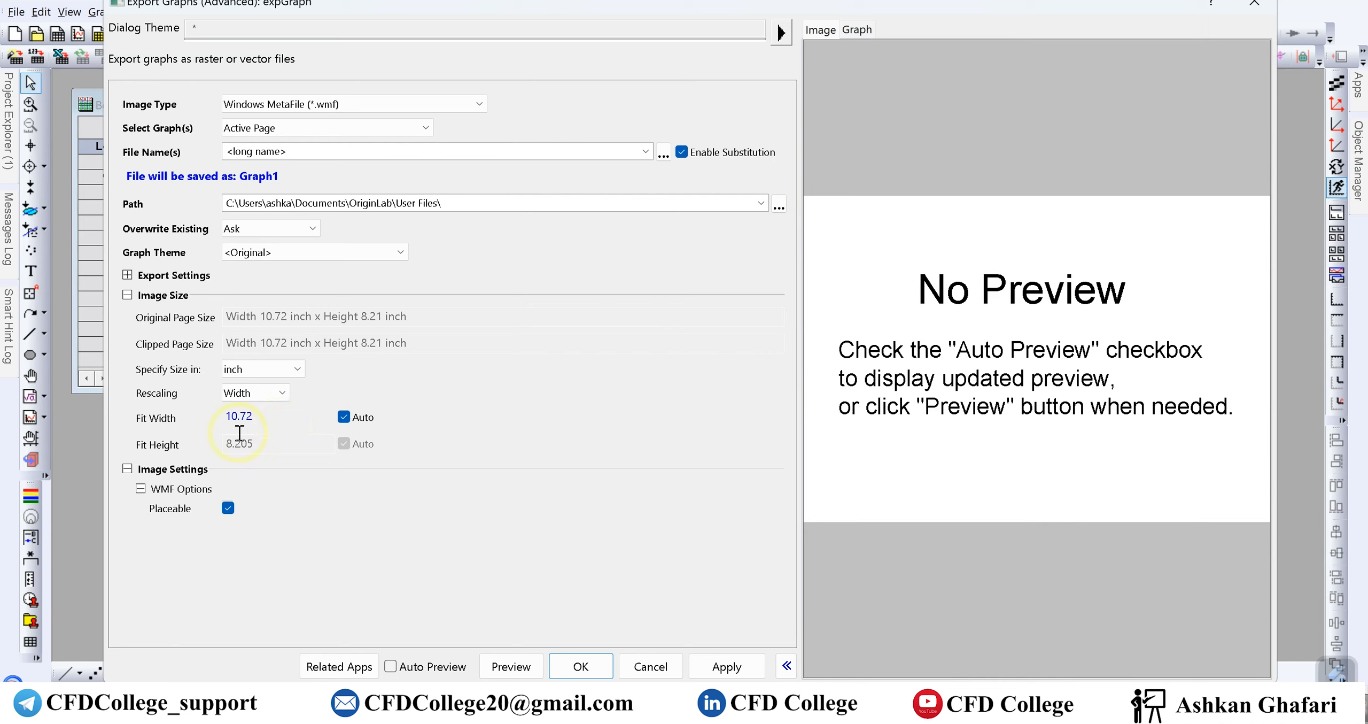
pyautogui.moveTo(402, 14); pyautogui.dragTo(840, 82)
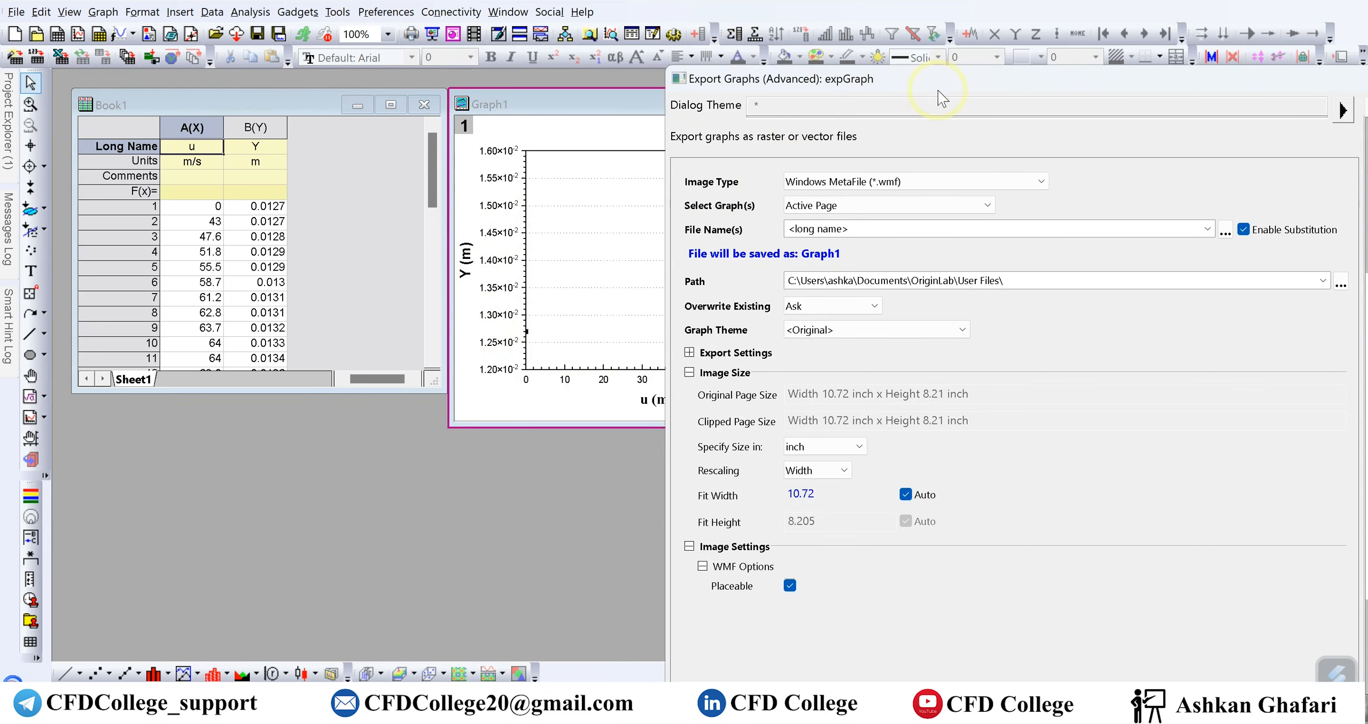
pyautogui.moveTo(962, 85); pyautogui.dragTo(411, 1)
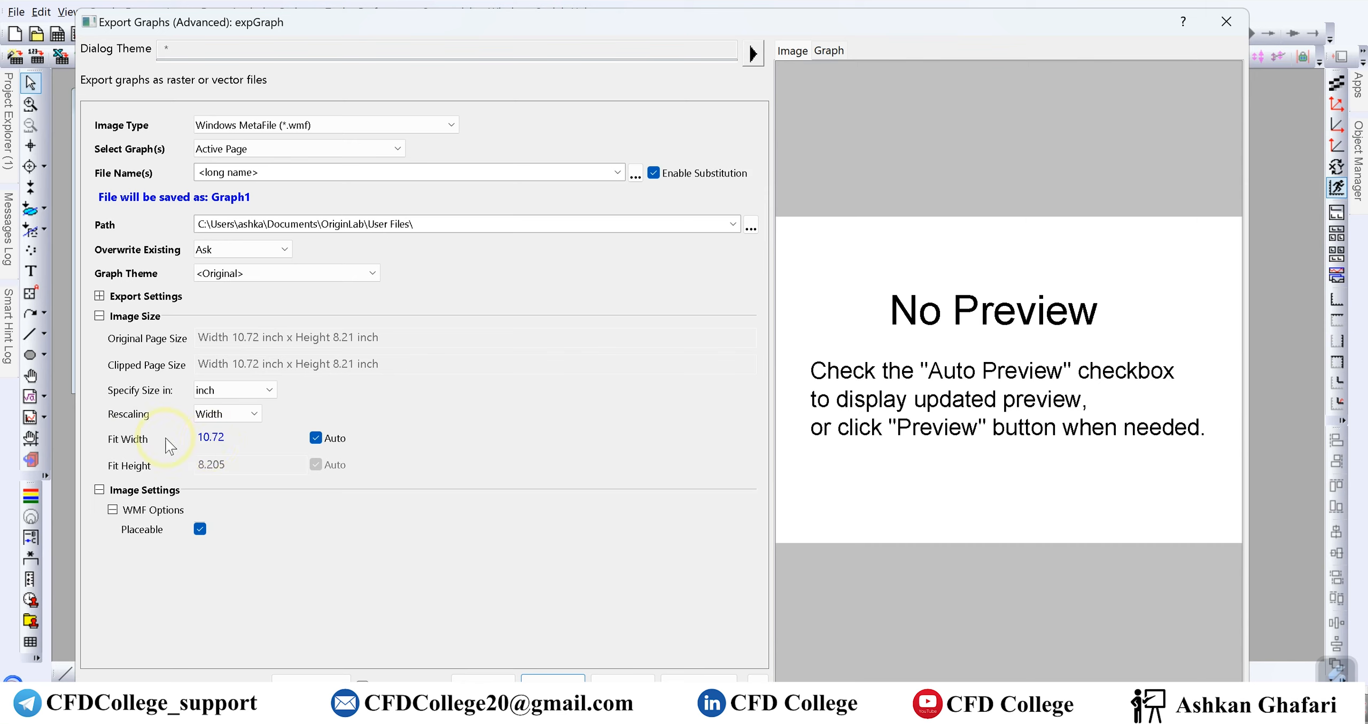
# - Turn off the automatic fit width for the exported image and set the width to 5 inches
pyautogui.click(314, 443)
pyautogui.doubleClick(246, 445)
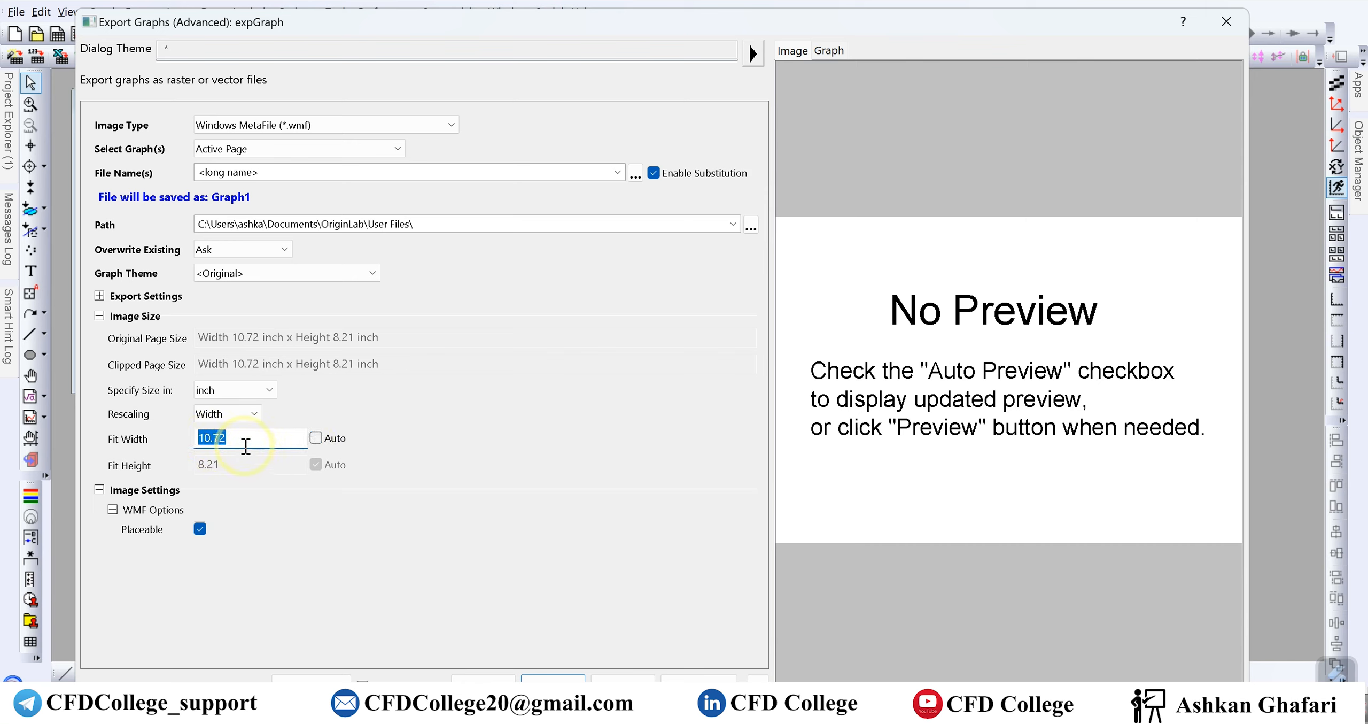
pyautogui.write('5')
pyautogui.click(438, 398)
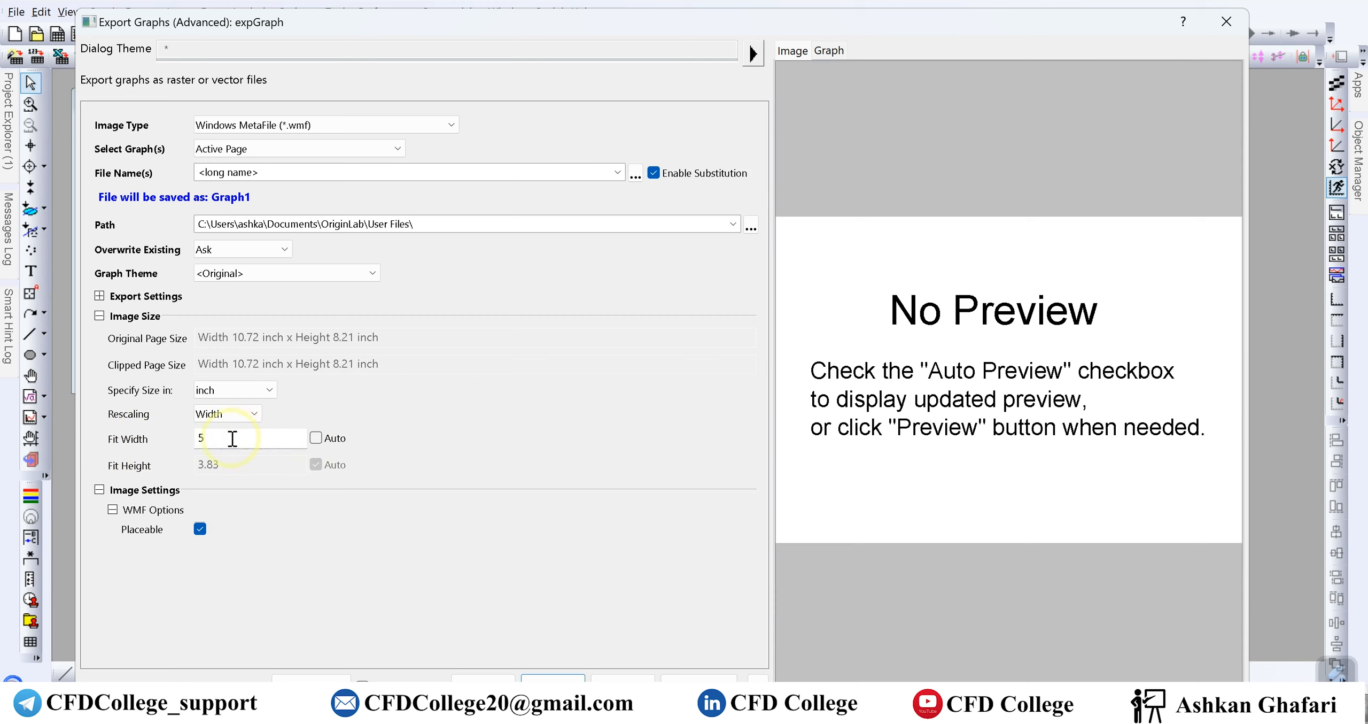